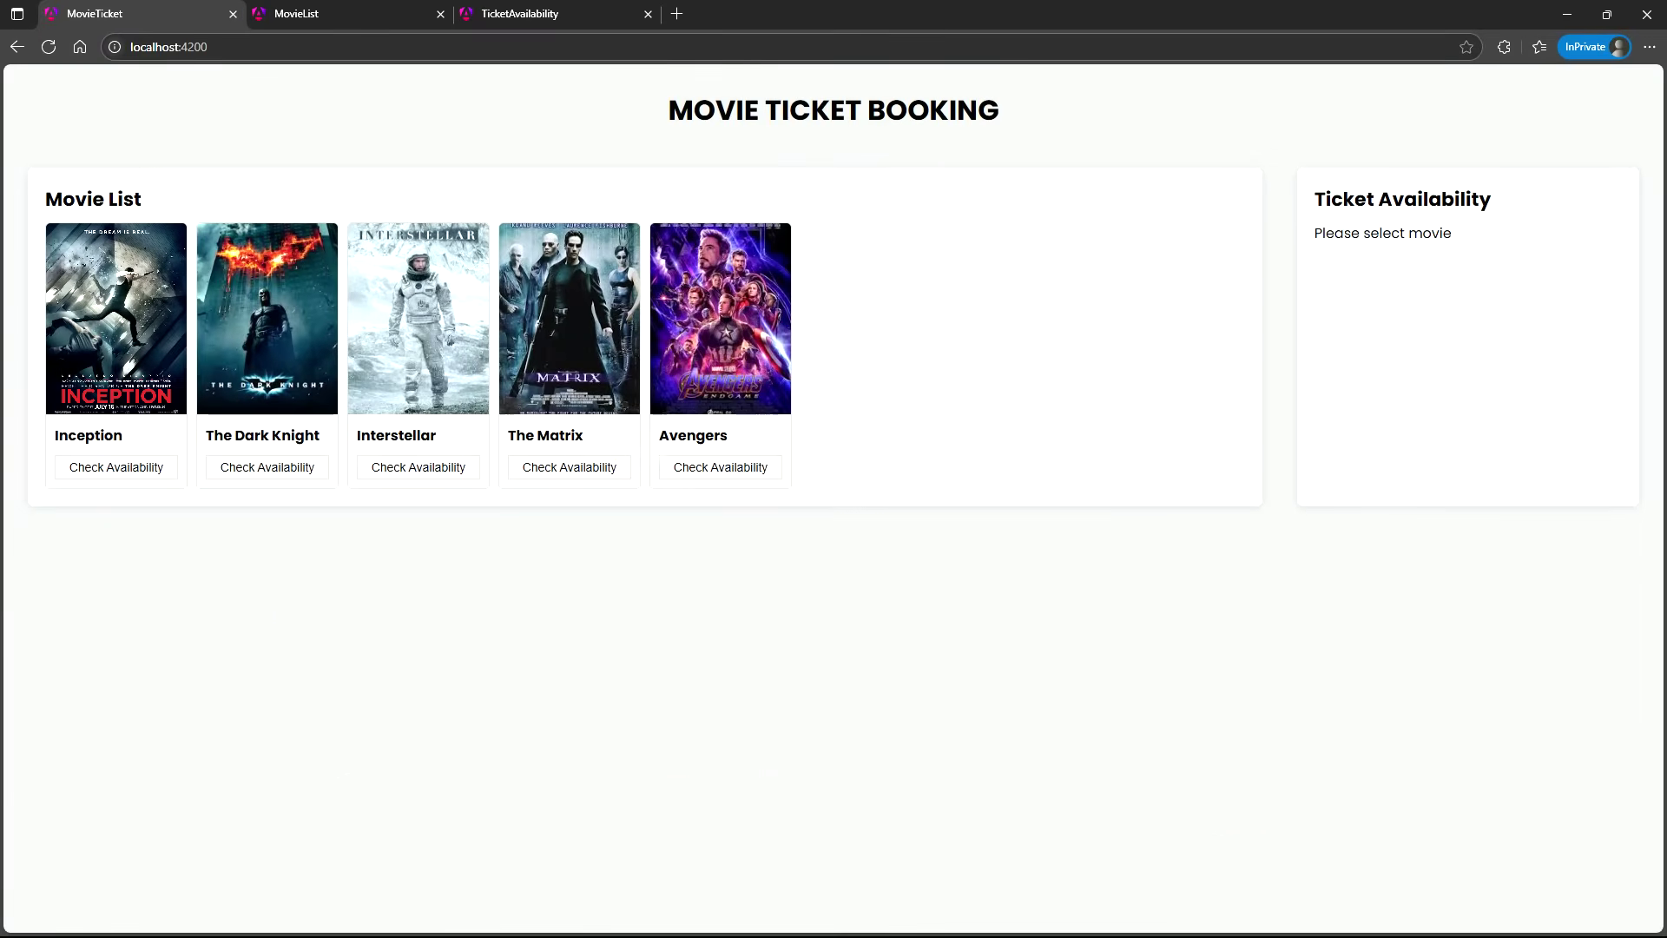
- View the MovieList and TicketAvailability apps alone, then return to the combined booking page
click(333, 13)
click(520, 14)
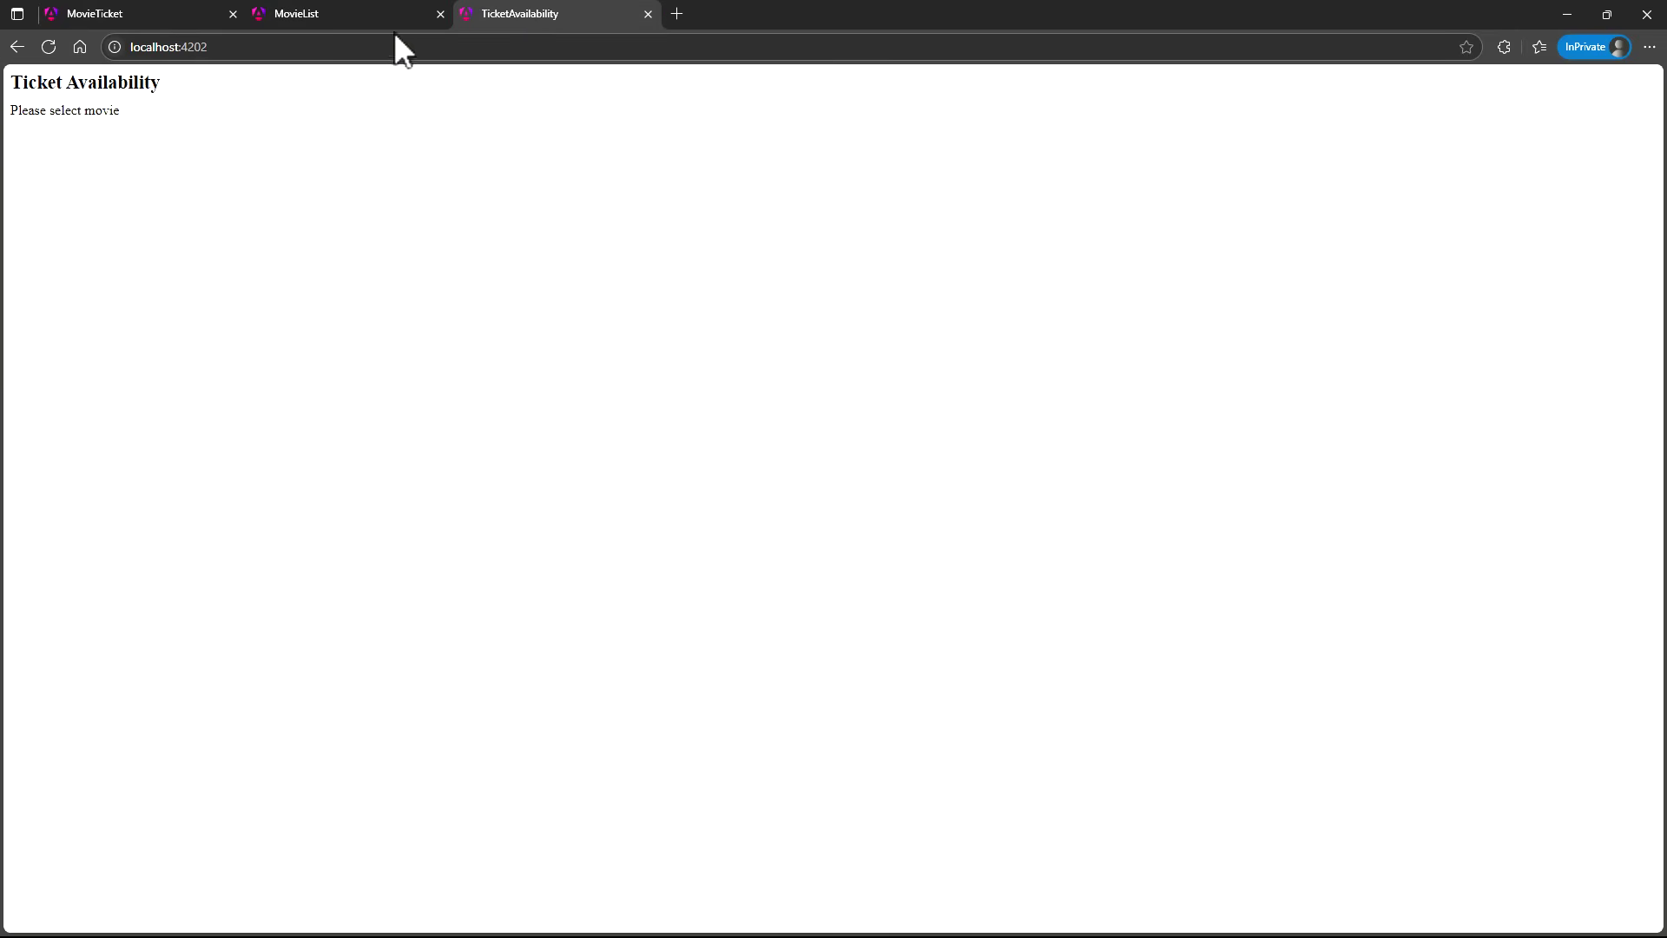
click(196, 14)
- Check ticket availability for The Dark Knight, Interstellar, The Matrix, Avengers and another movie
click(312, 484)
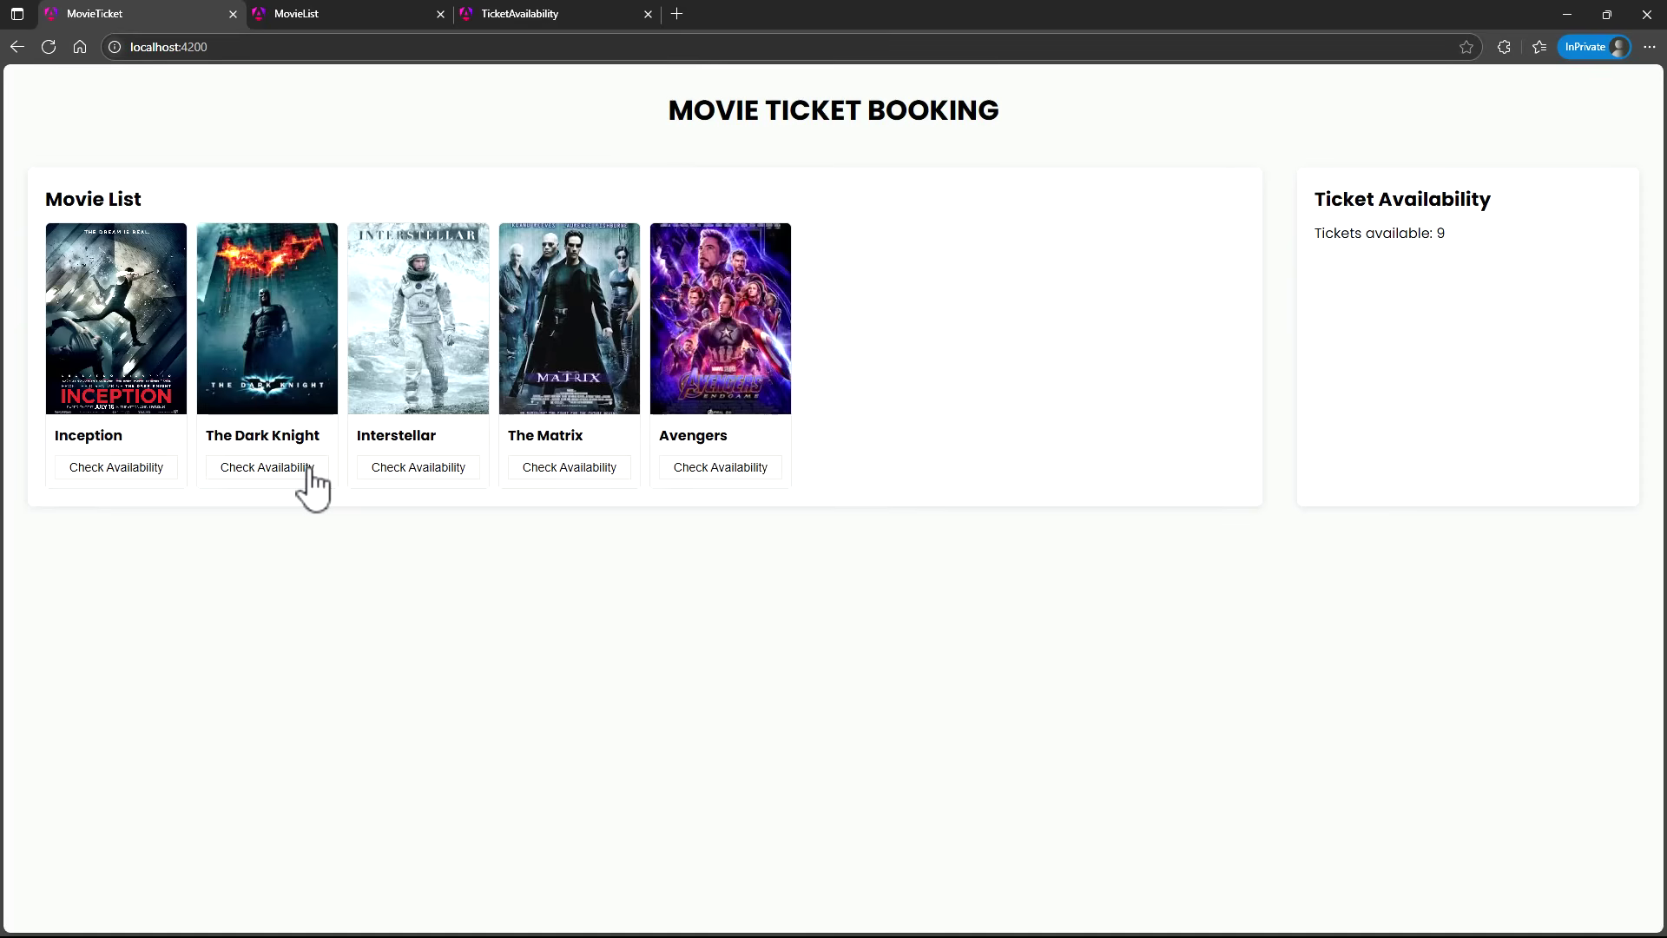
click(449, 481)
click(596, 487)
click(740, 479)
click(93, 477)
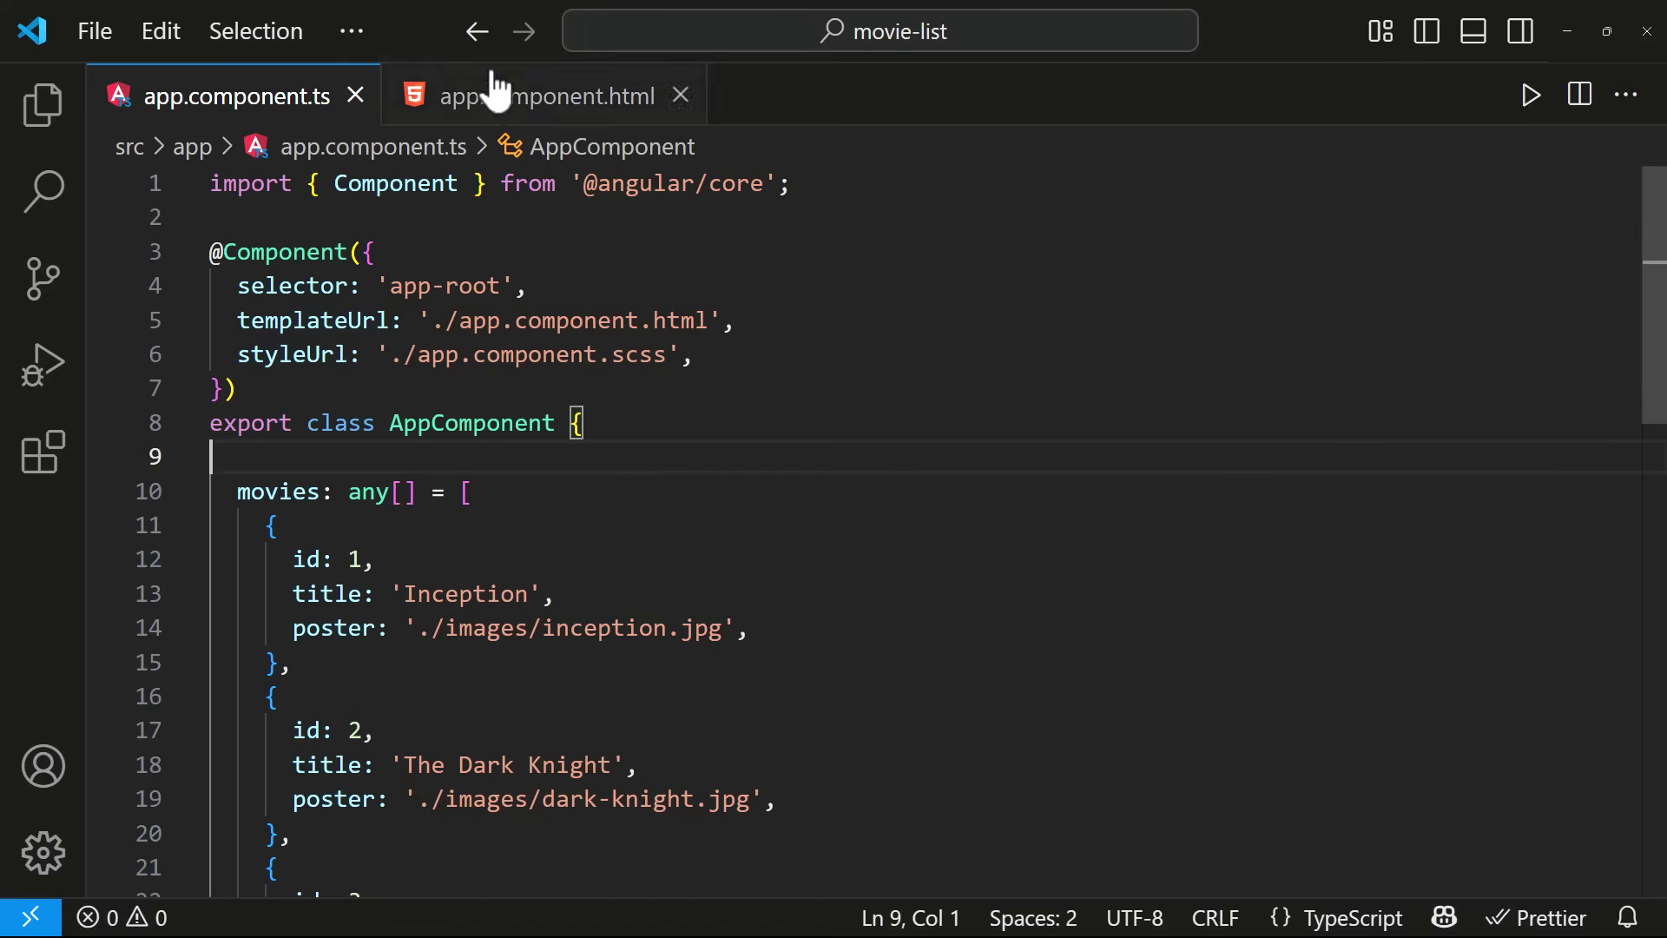
click(547, 95)
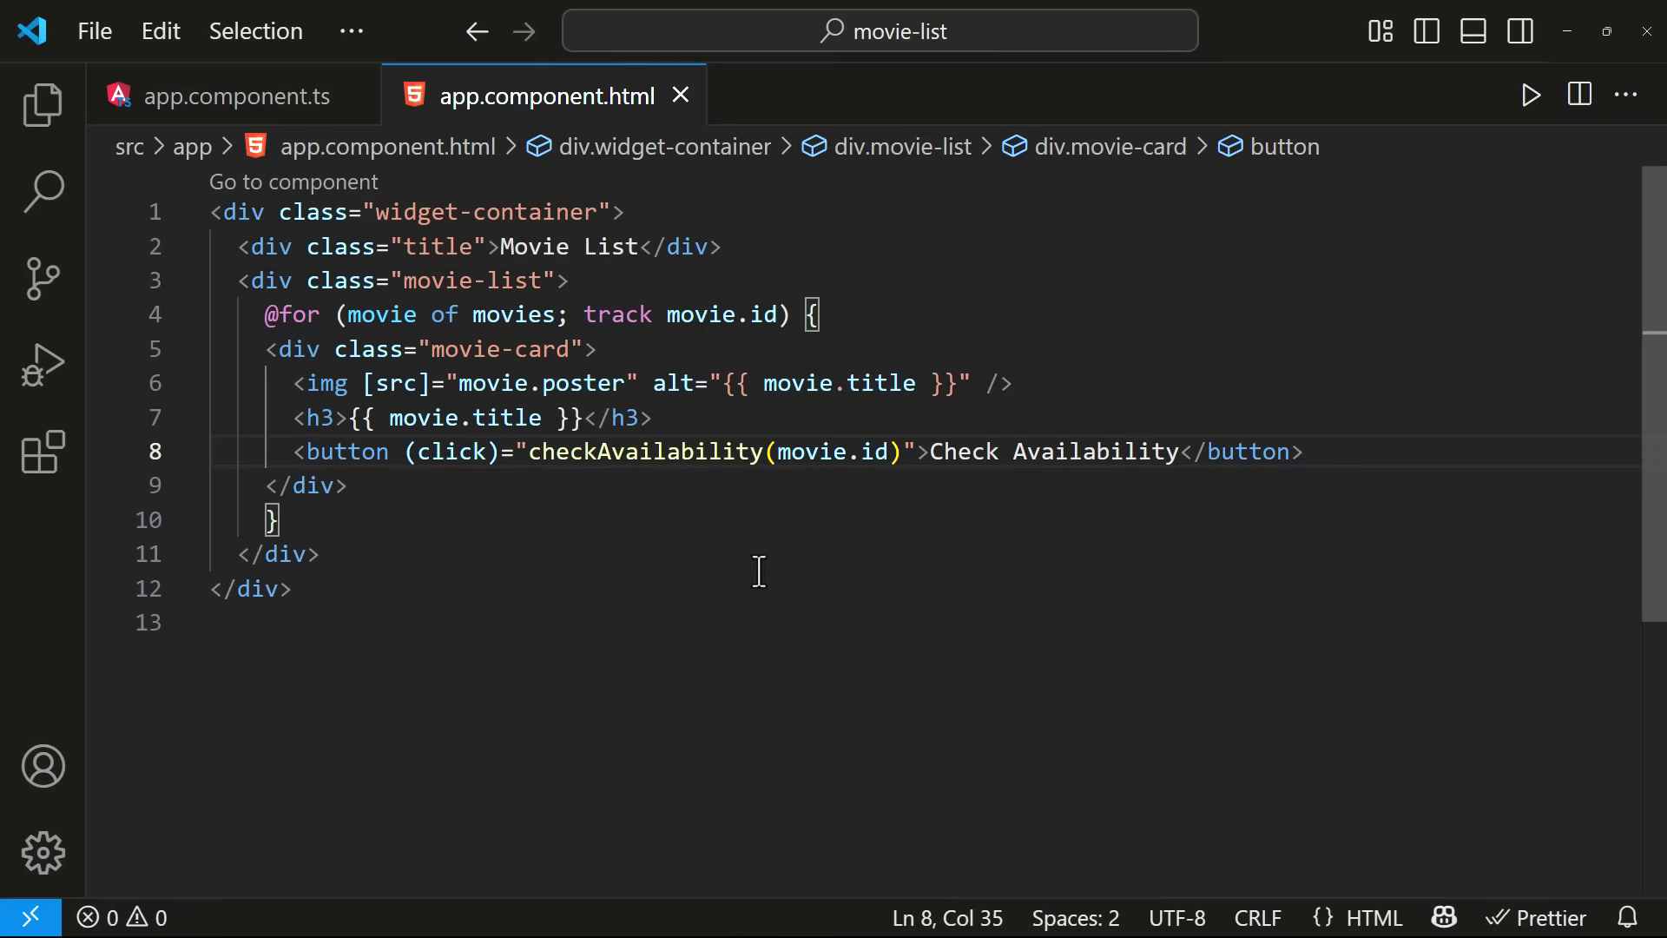
click(235, 91)
scroll(717, 577, down, 3)
scroll(722, 581, down, 2)
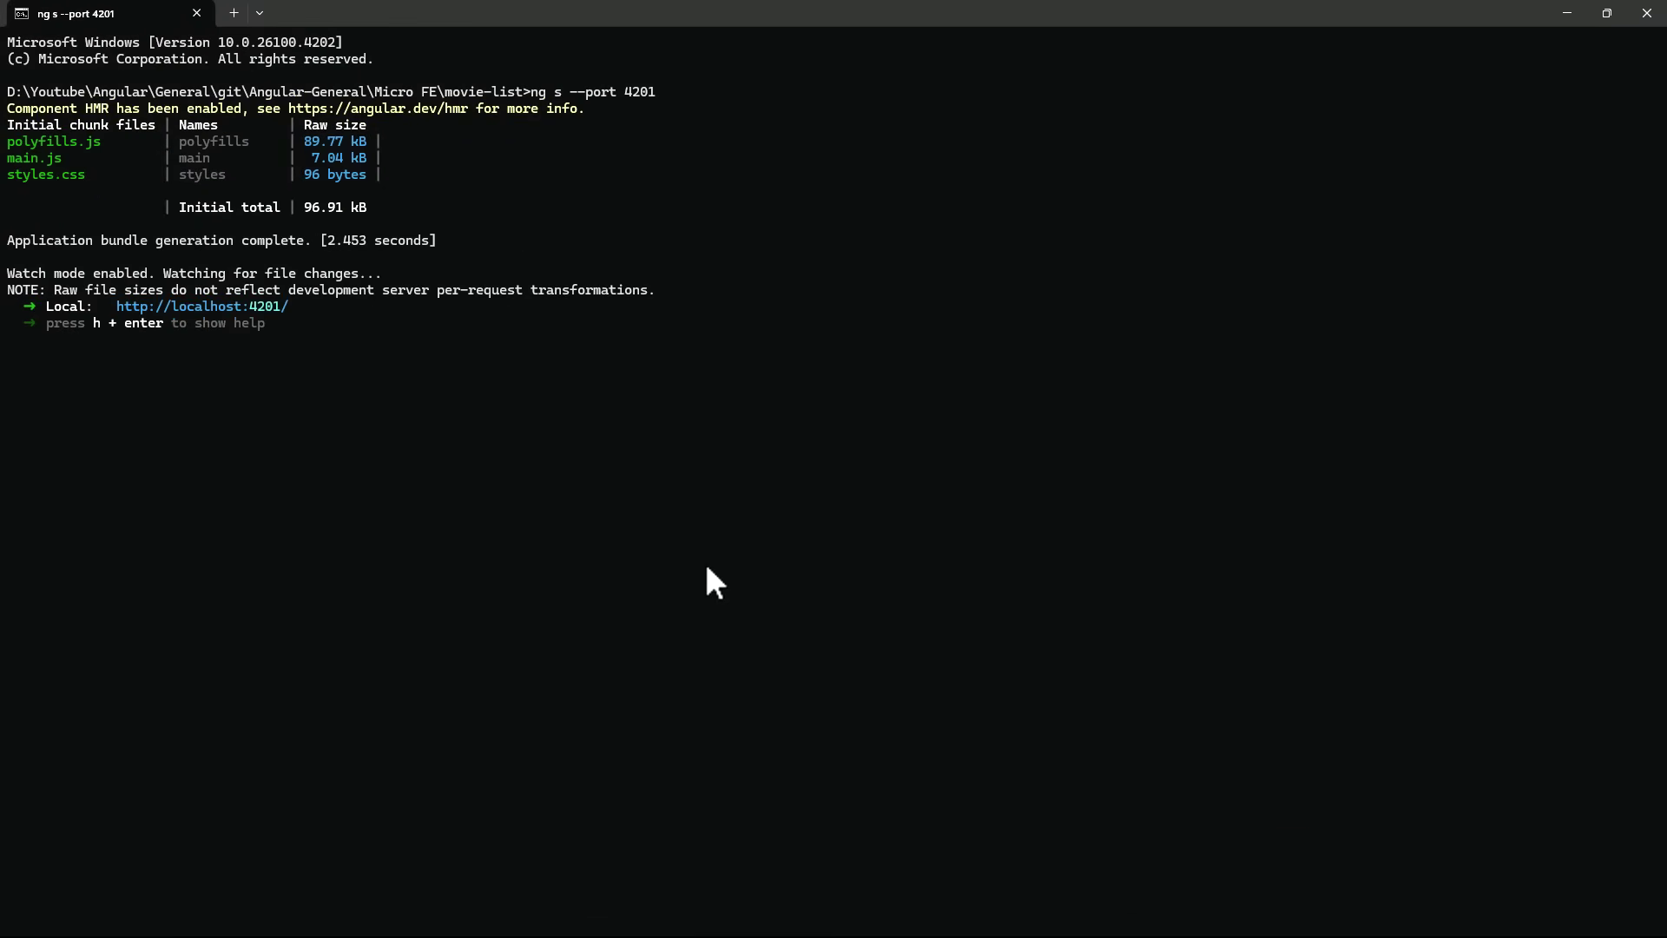
key(ctrl+c)
text(n)
text(pm i @angular-architects/native-federation)
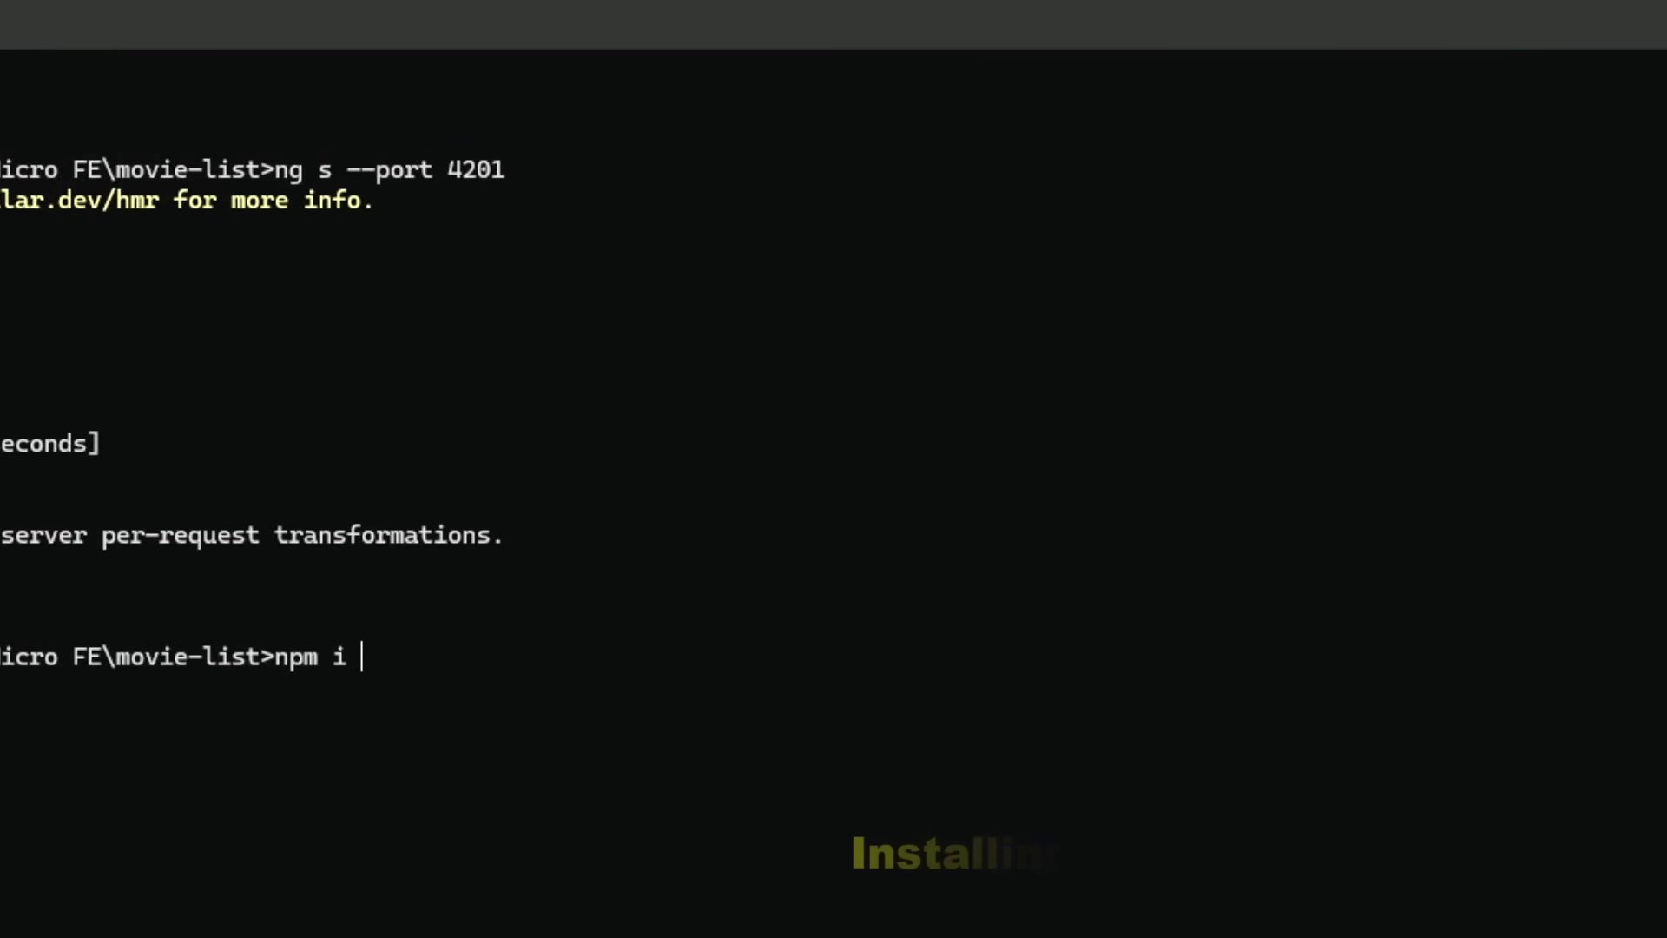
key(Return)
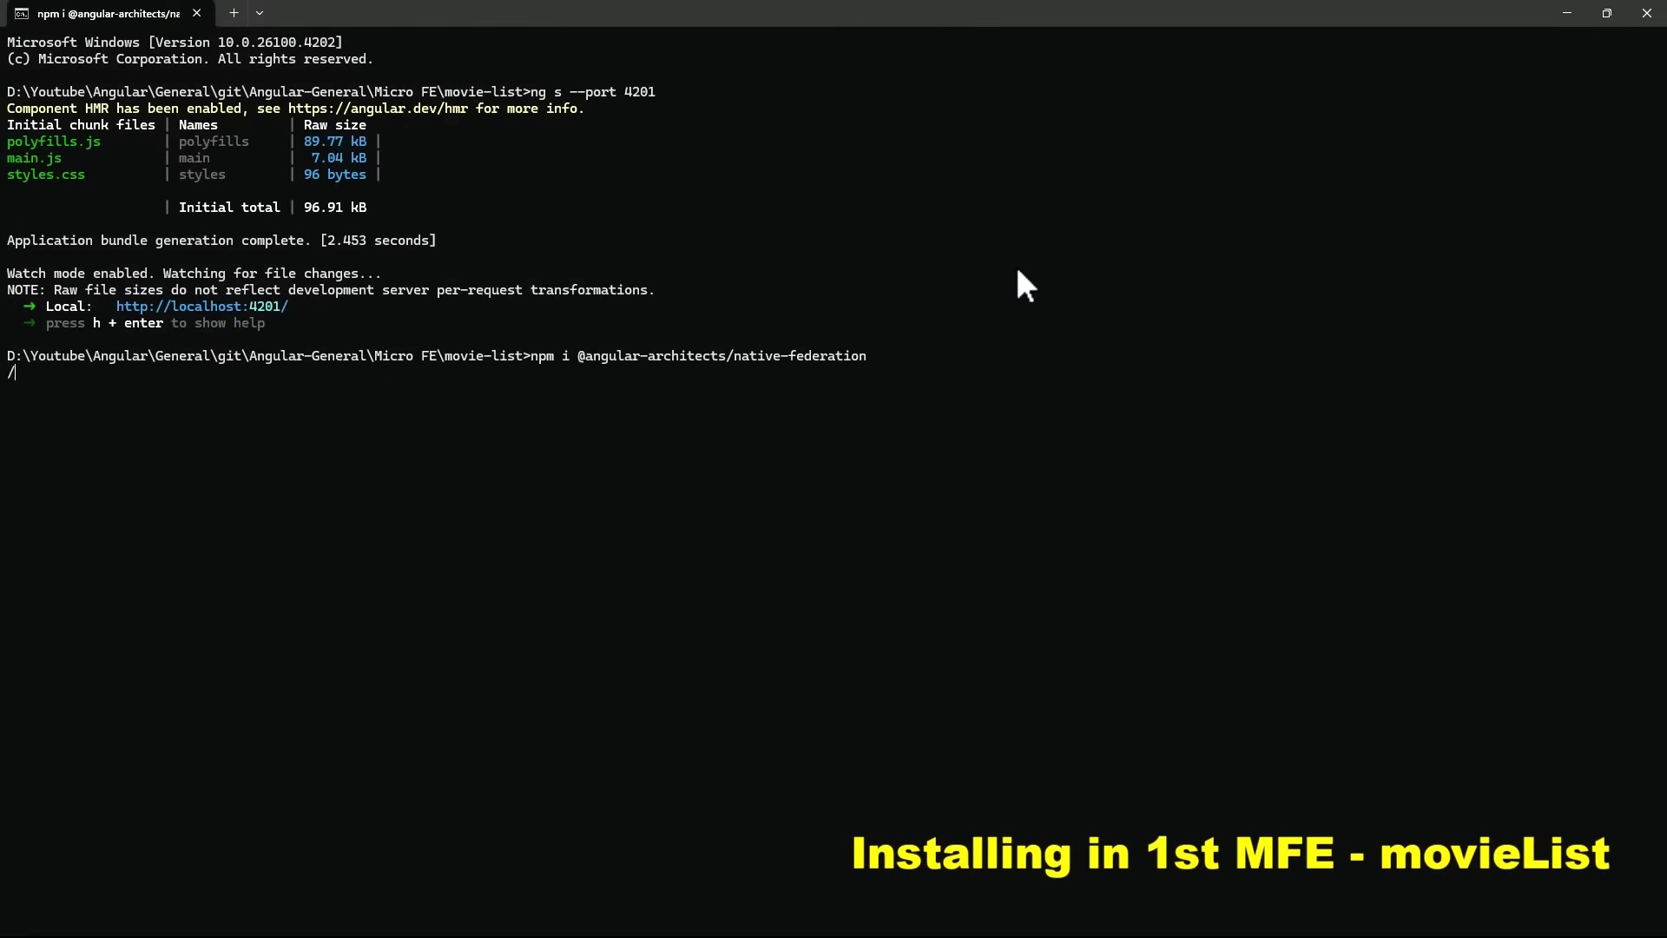
drag(530, 355, 865, 363)
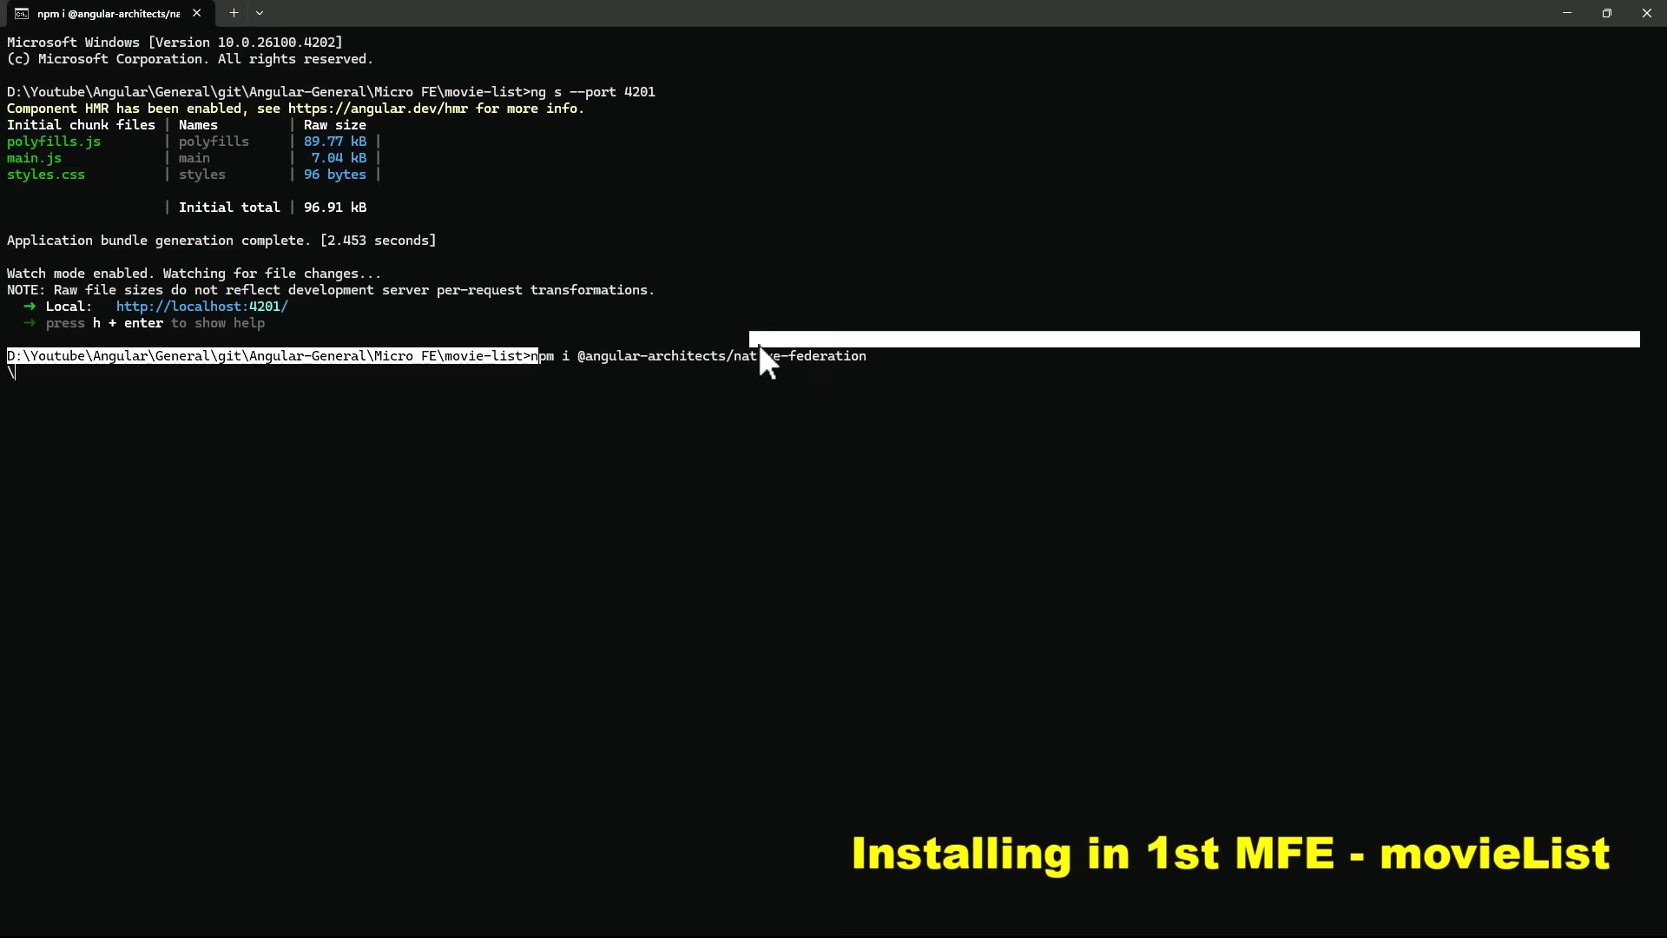
click(865, 364)
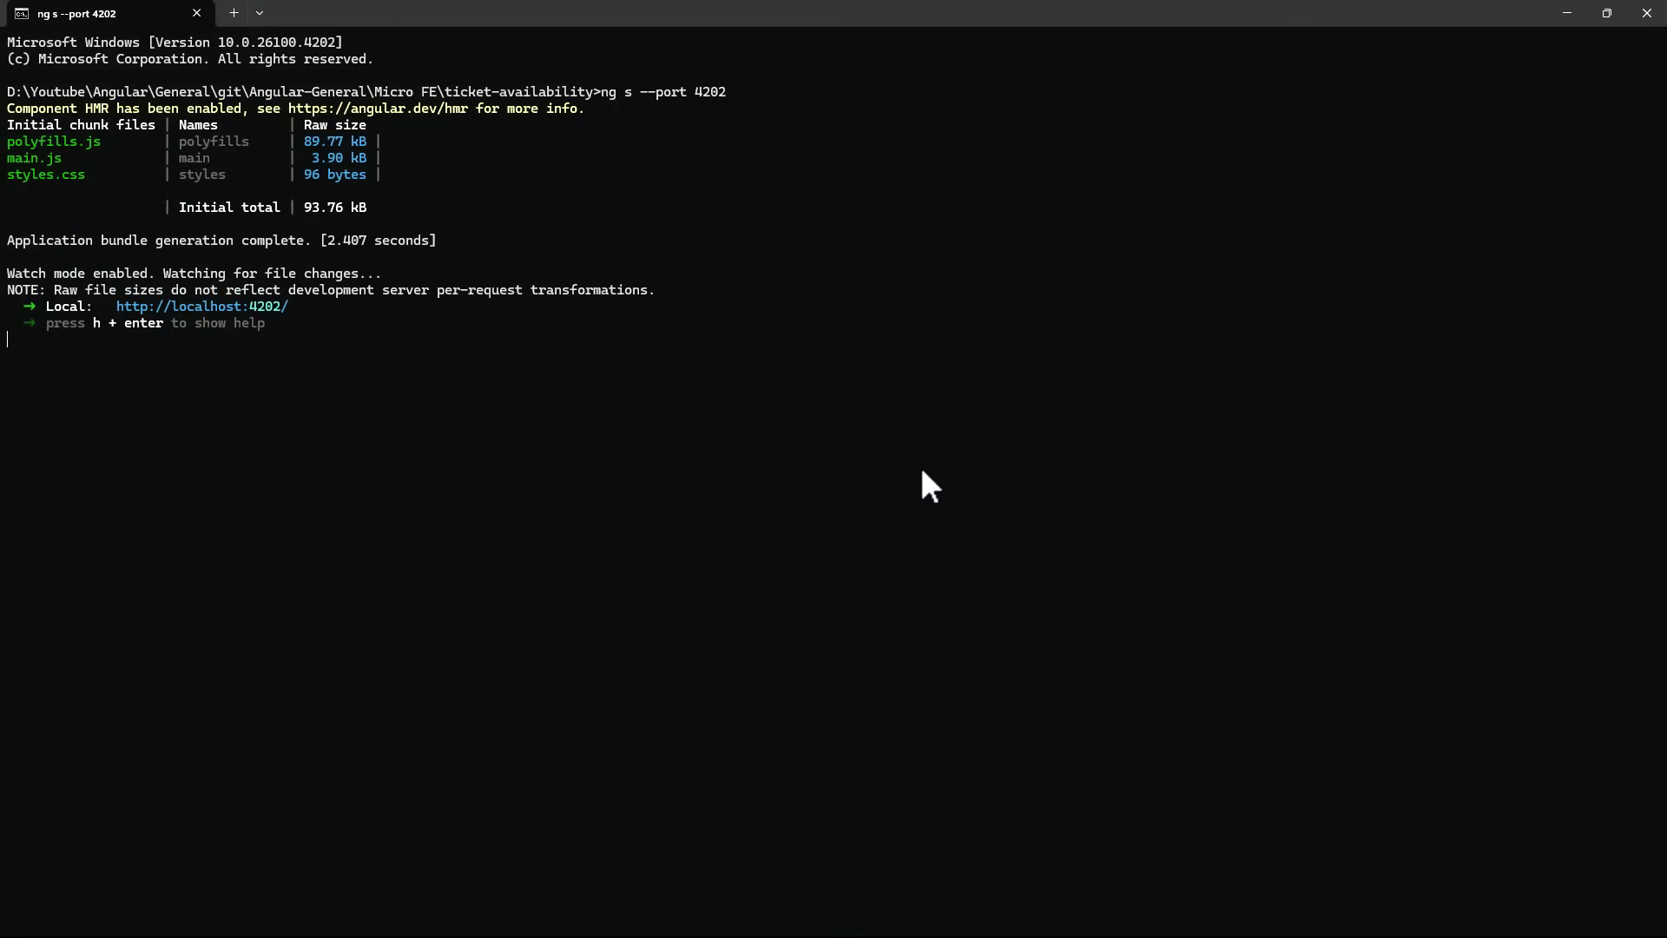
- Stop ticket-availability and install native-federation there and in movie-ticket
key(ctrl+c)
right_click(840, 507)
key(Return)
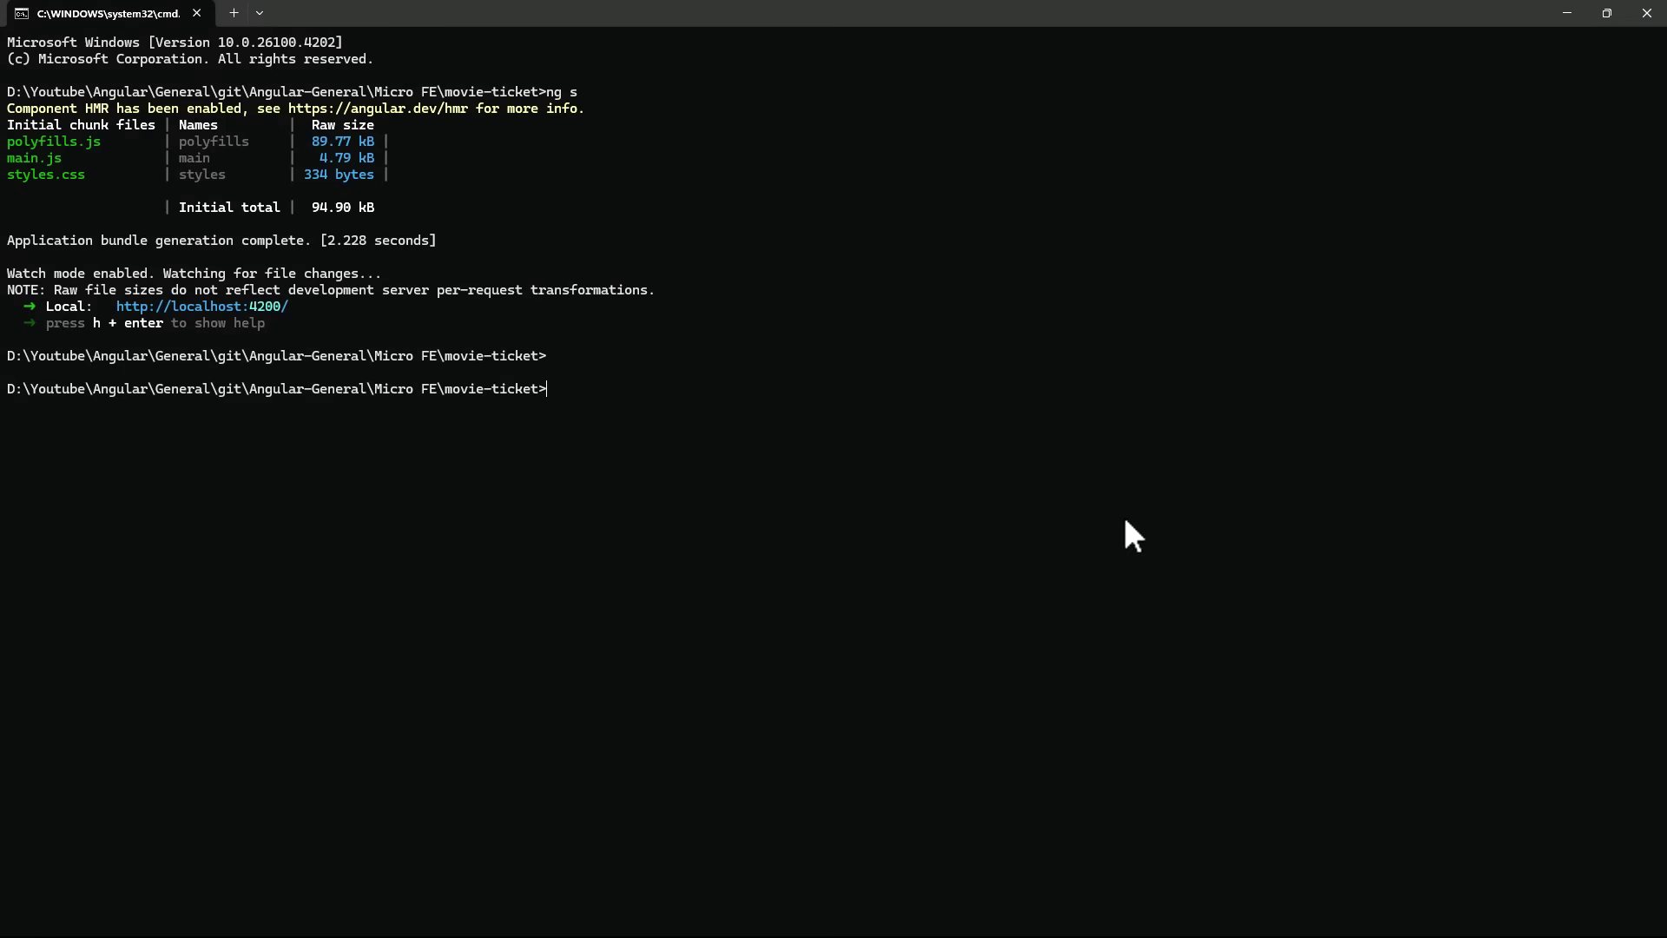
right_click(1126, 523)
key(Return)
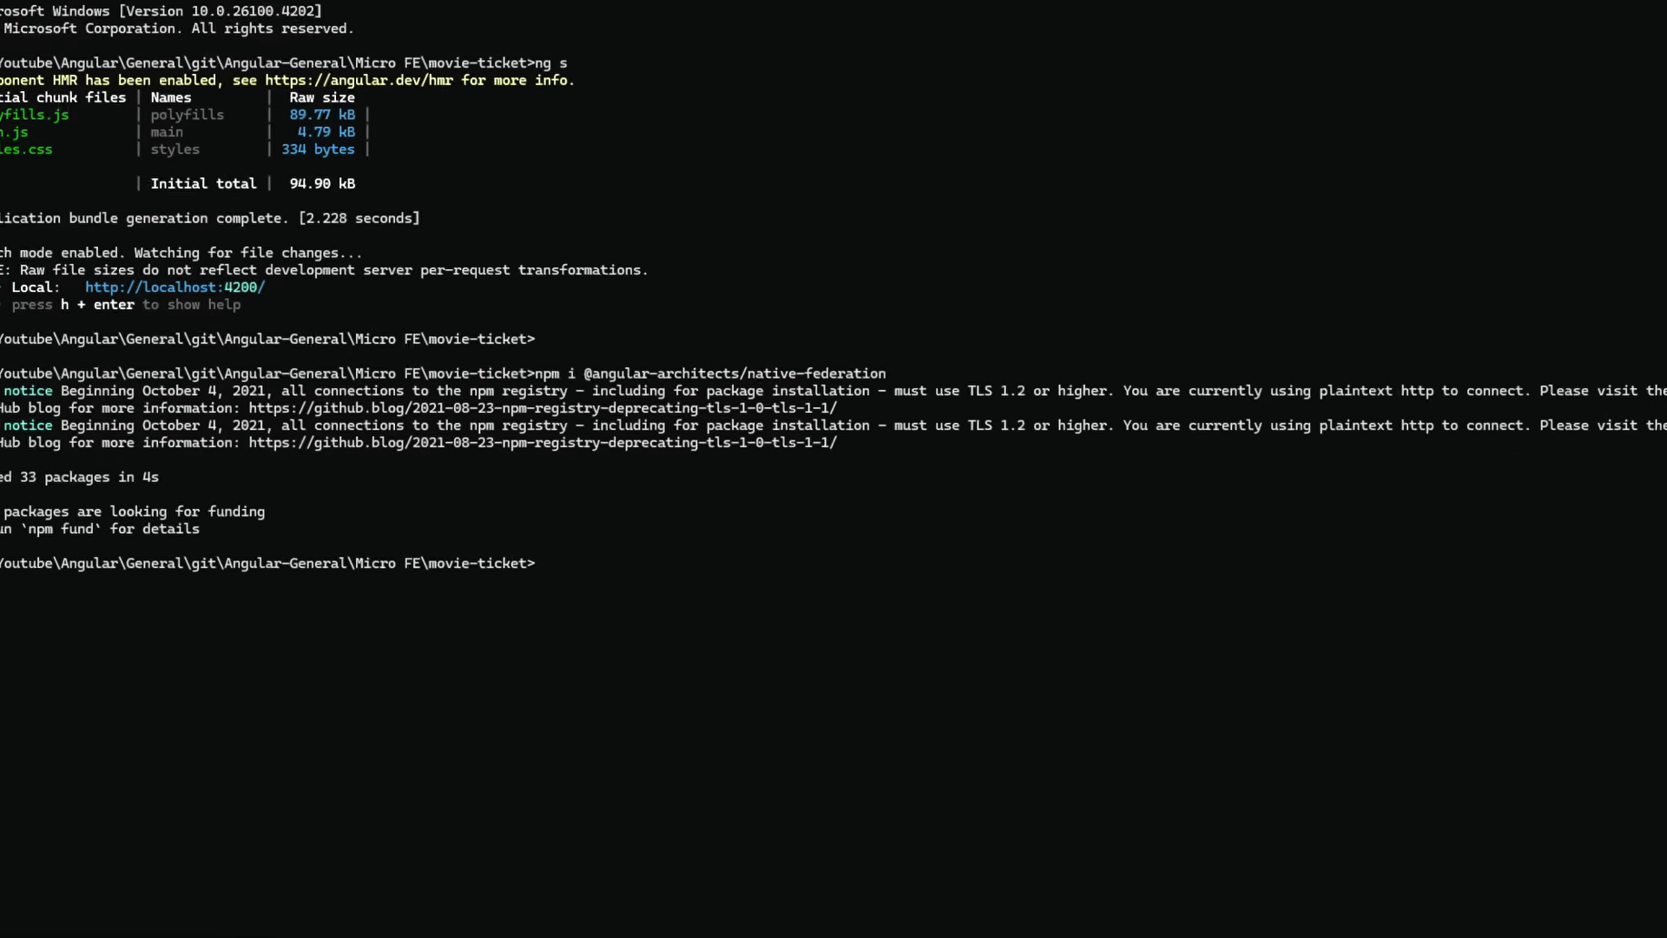
text(ng g @angular-architects)
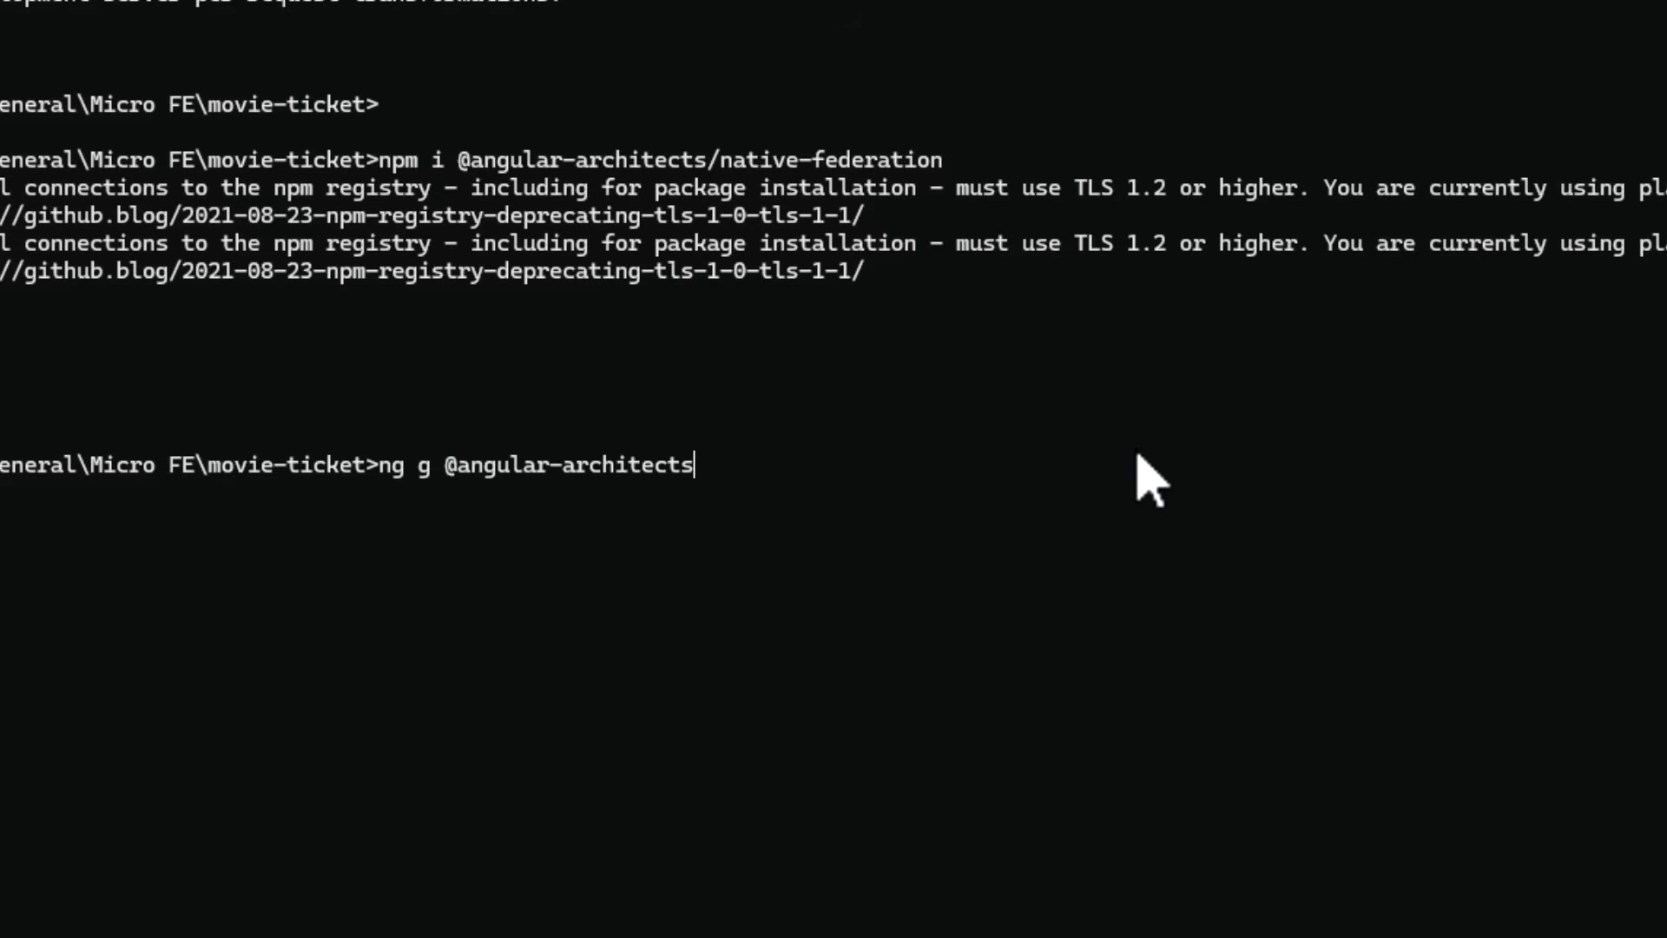
text(/native-federation:init )
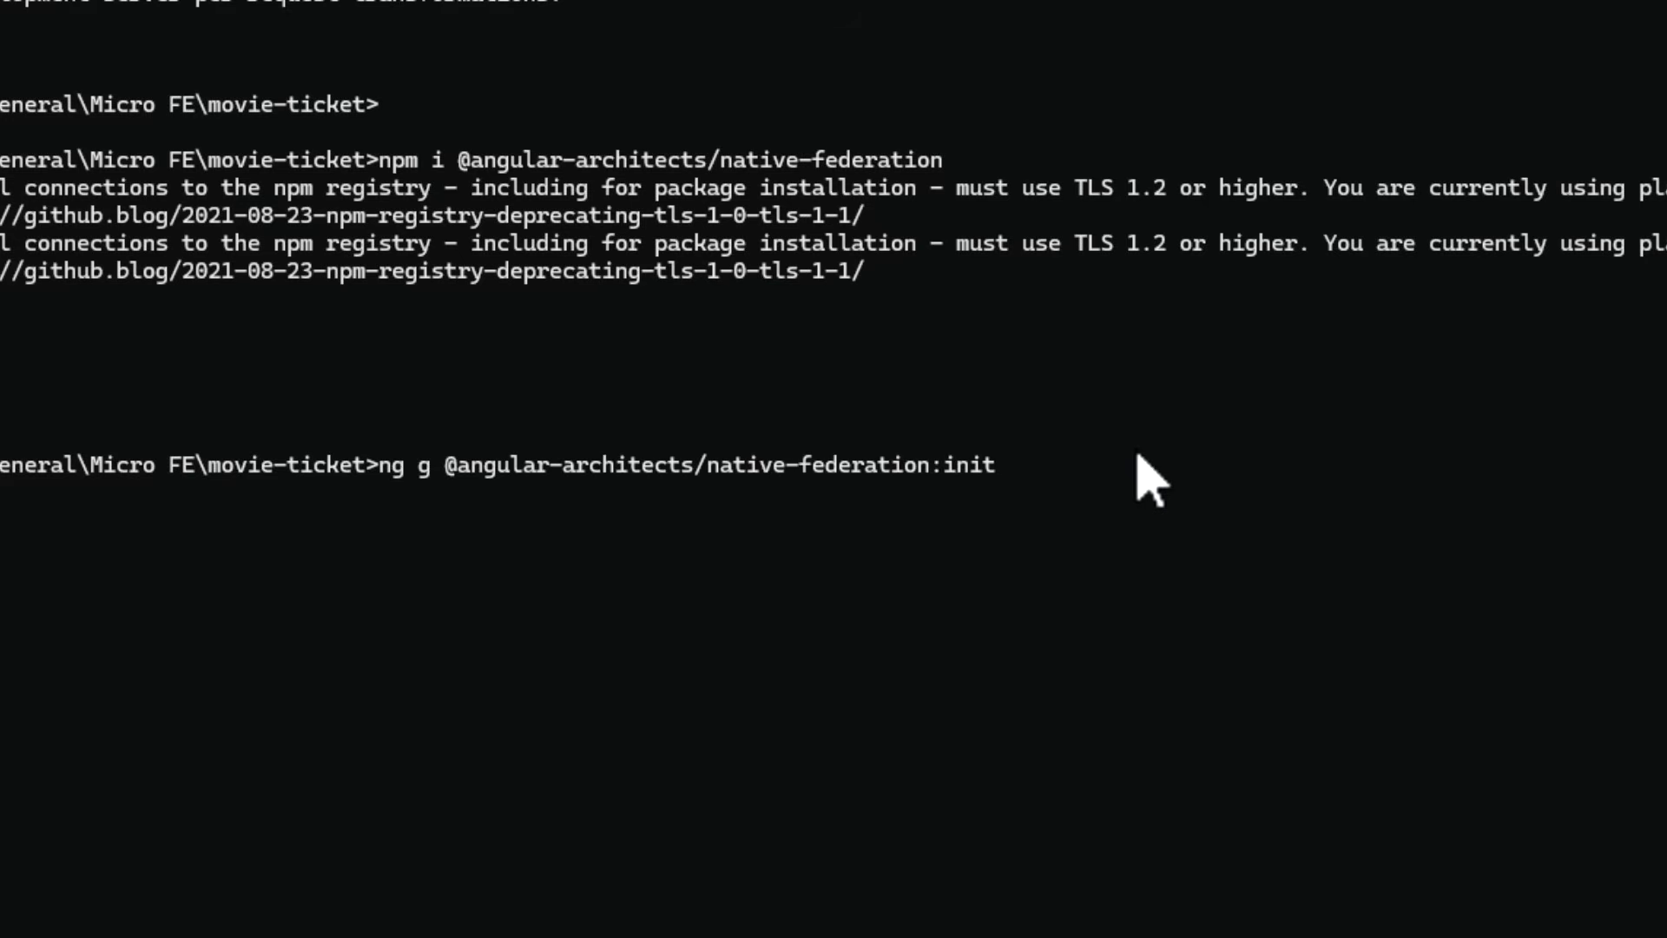
text(--project movie-ticket )
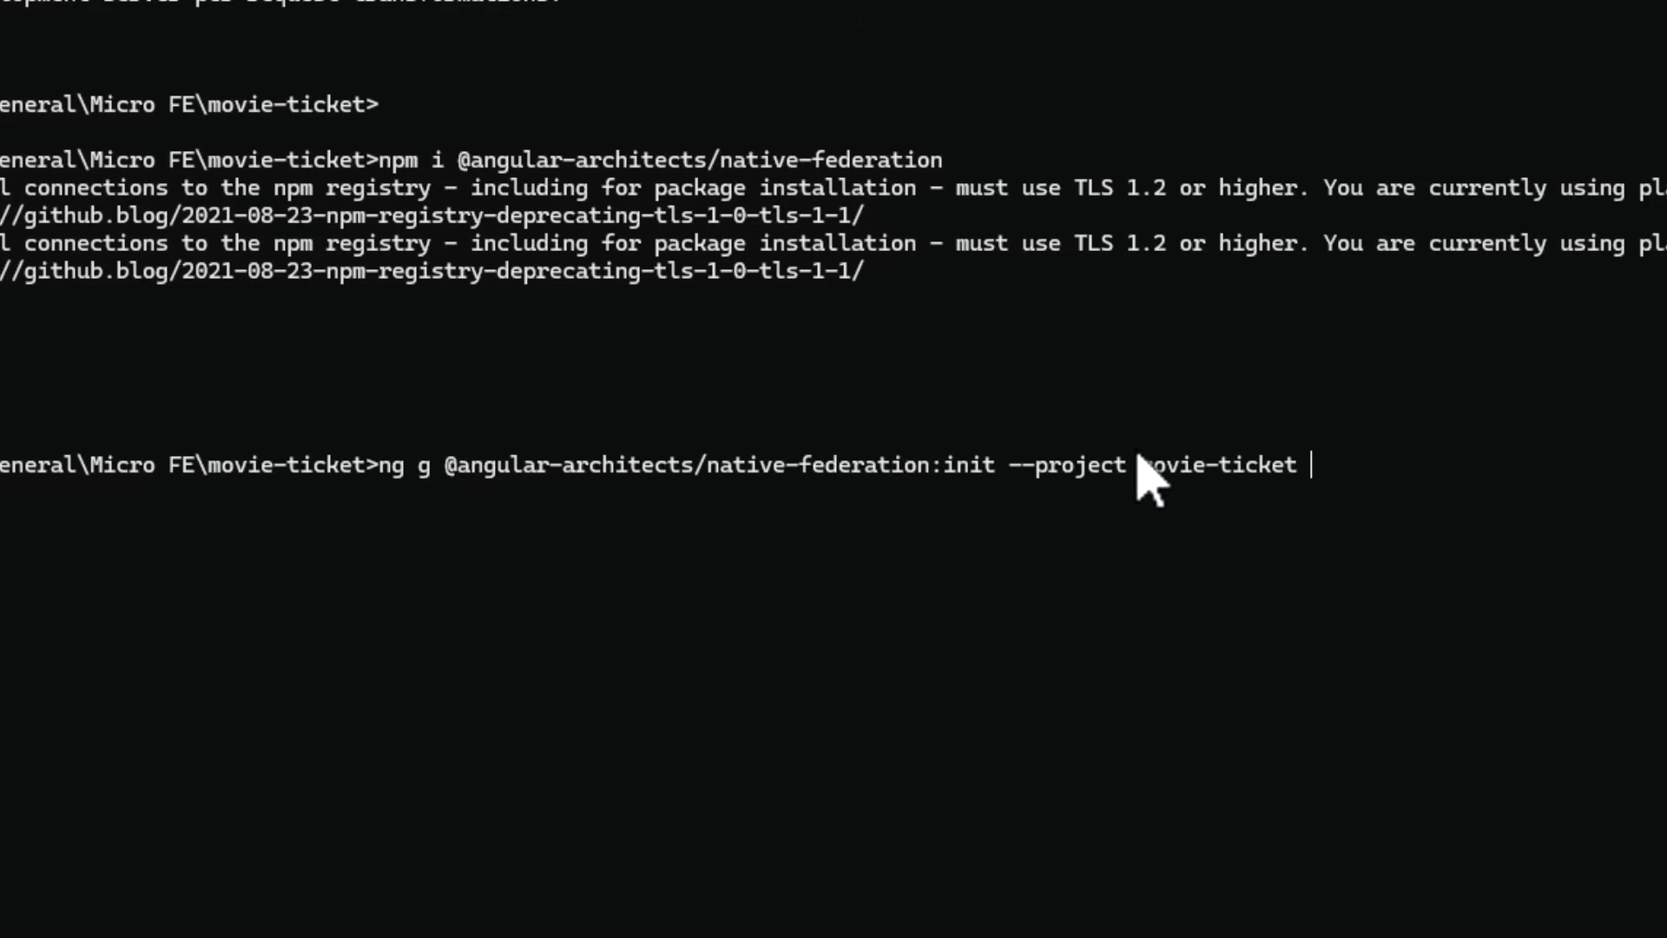
text(--port 4200 --type dynamic-host)
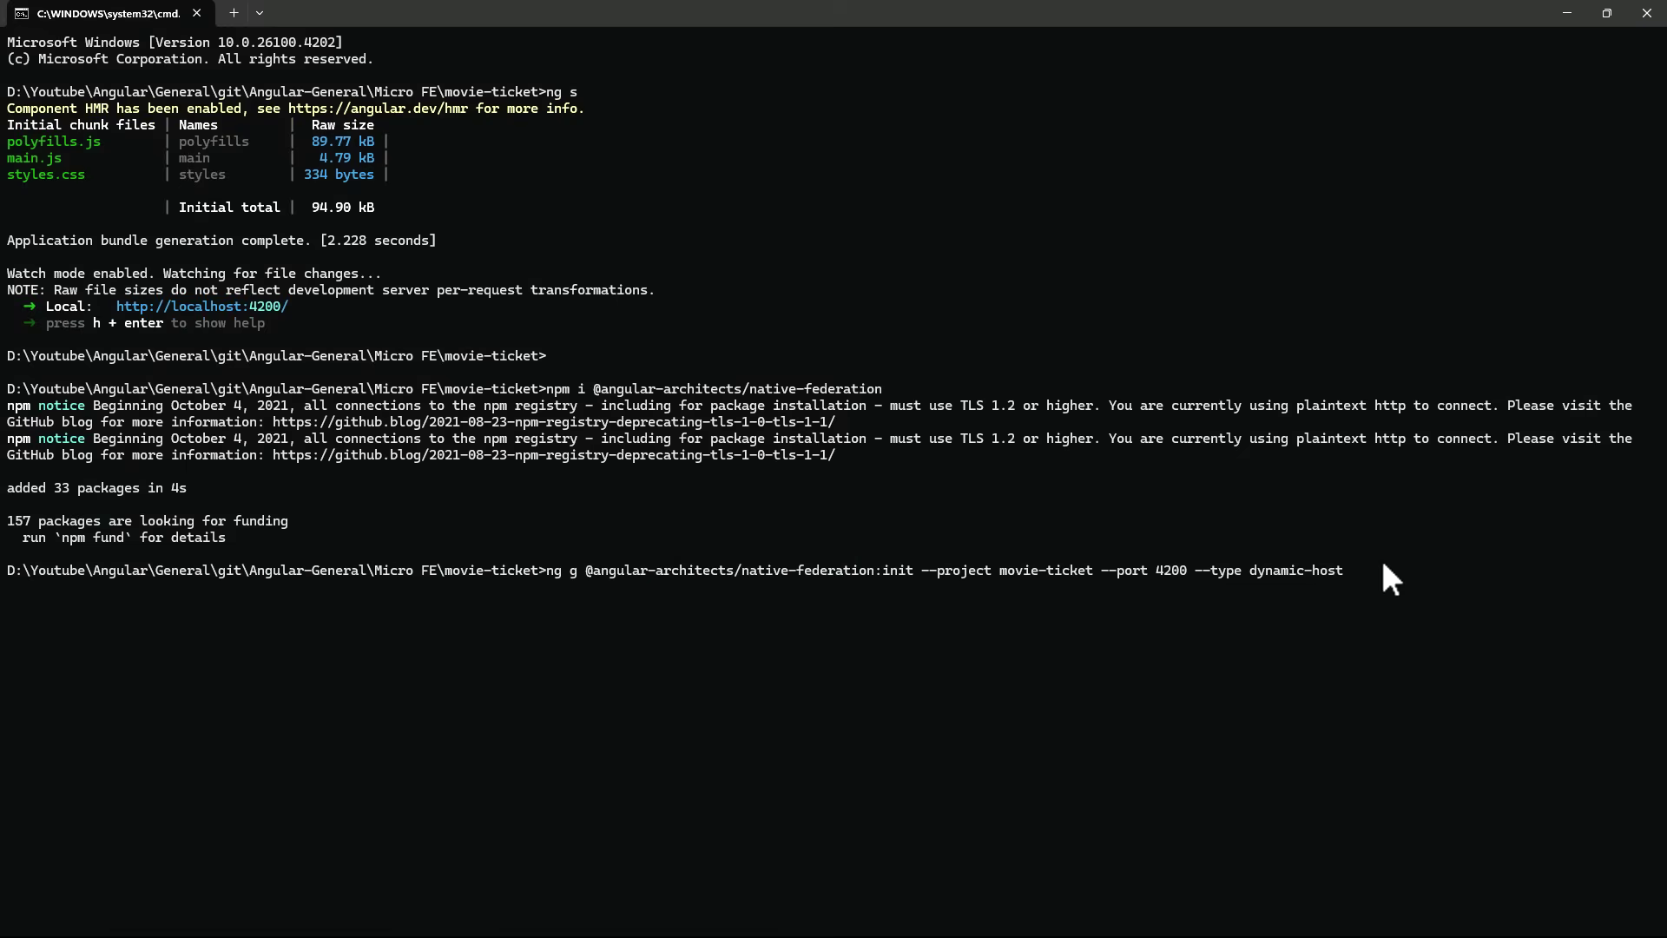
- Initialize movie-ticket as a dynamic host on 4200 and movie-list as a remote on 4201
key(Return)
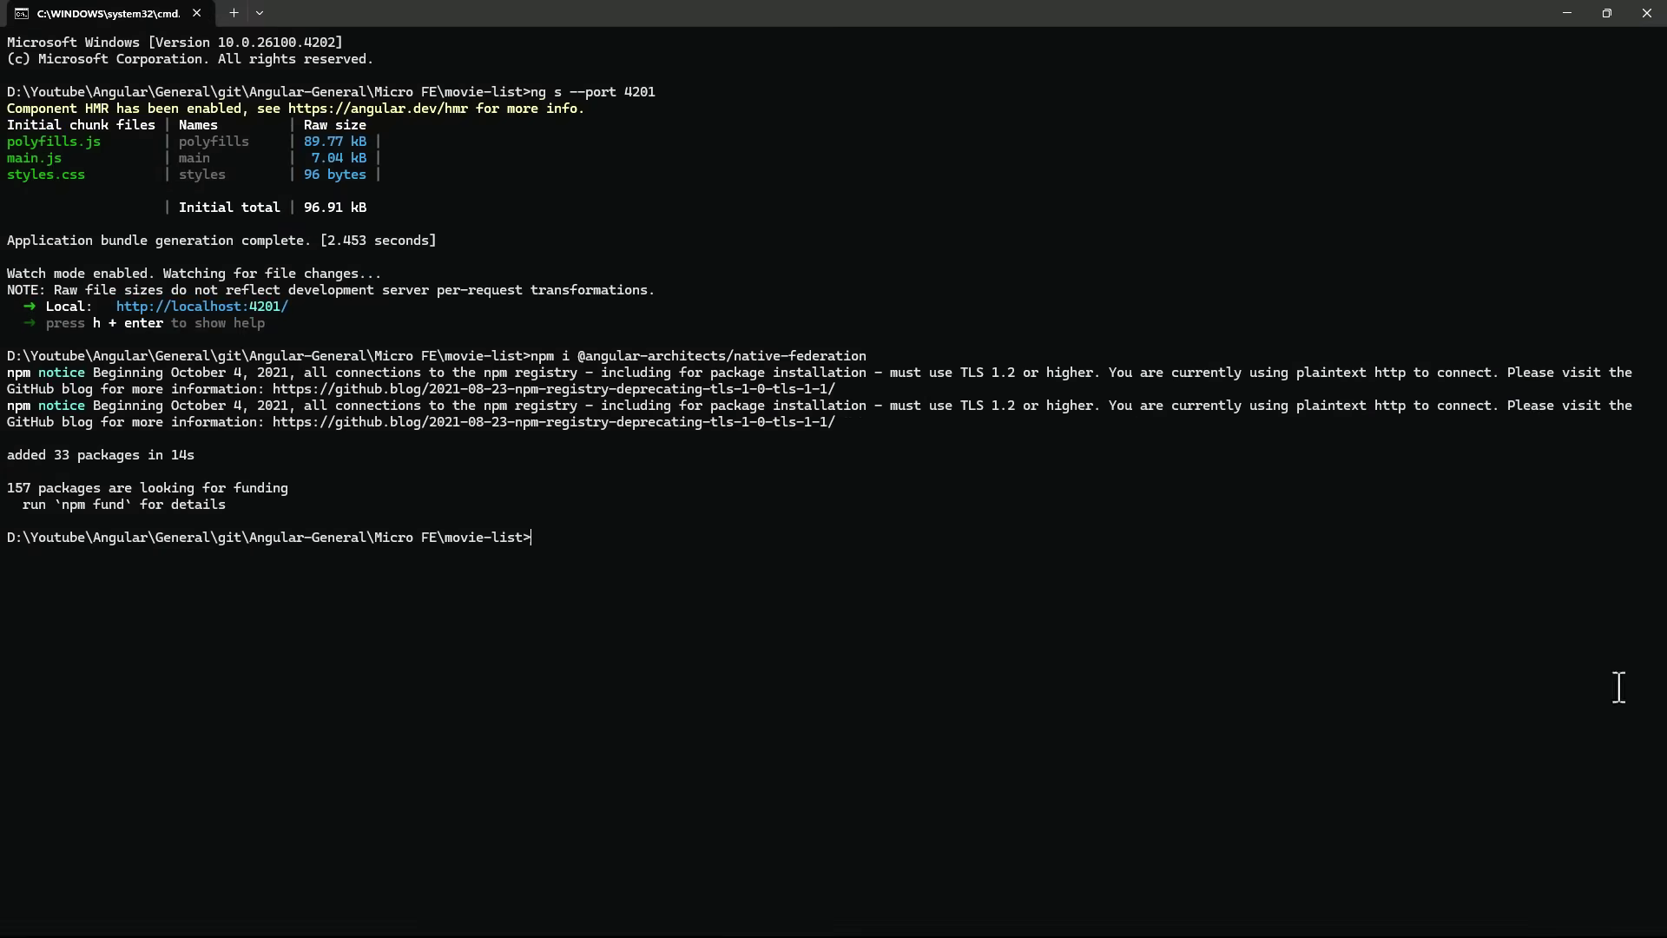
text(ng g @angular-architects/native-federation:init --project movie-ticket --port 4200 --type dynamic-host)
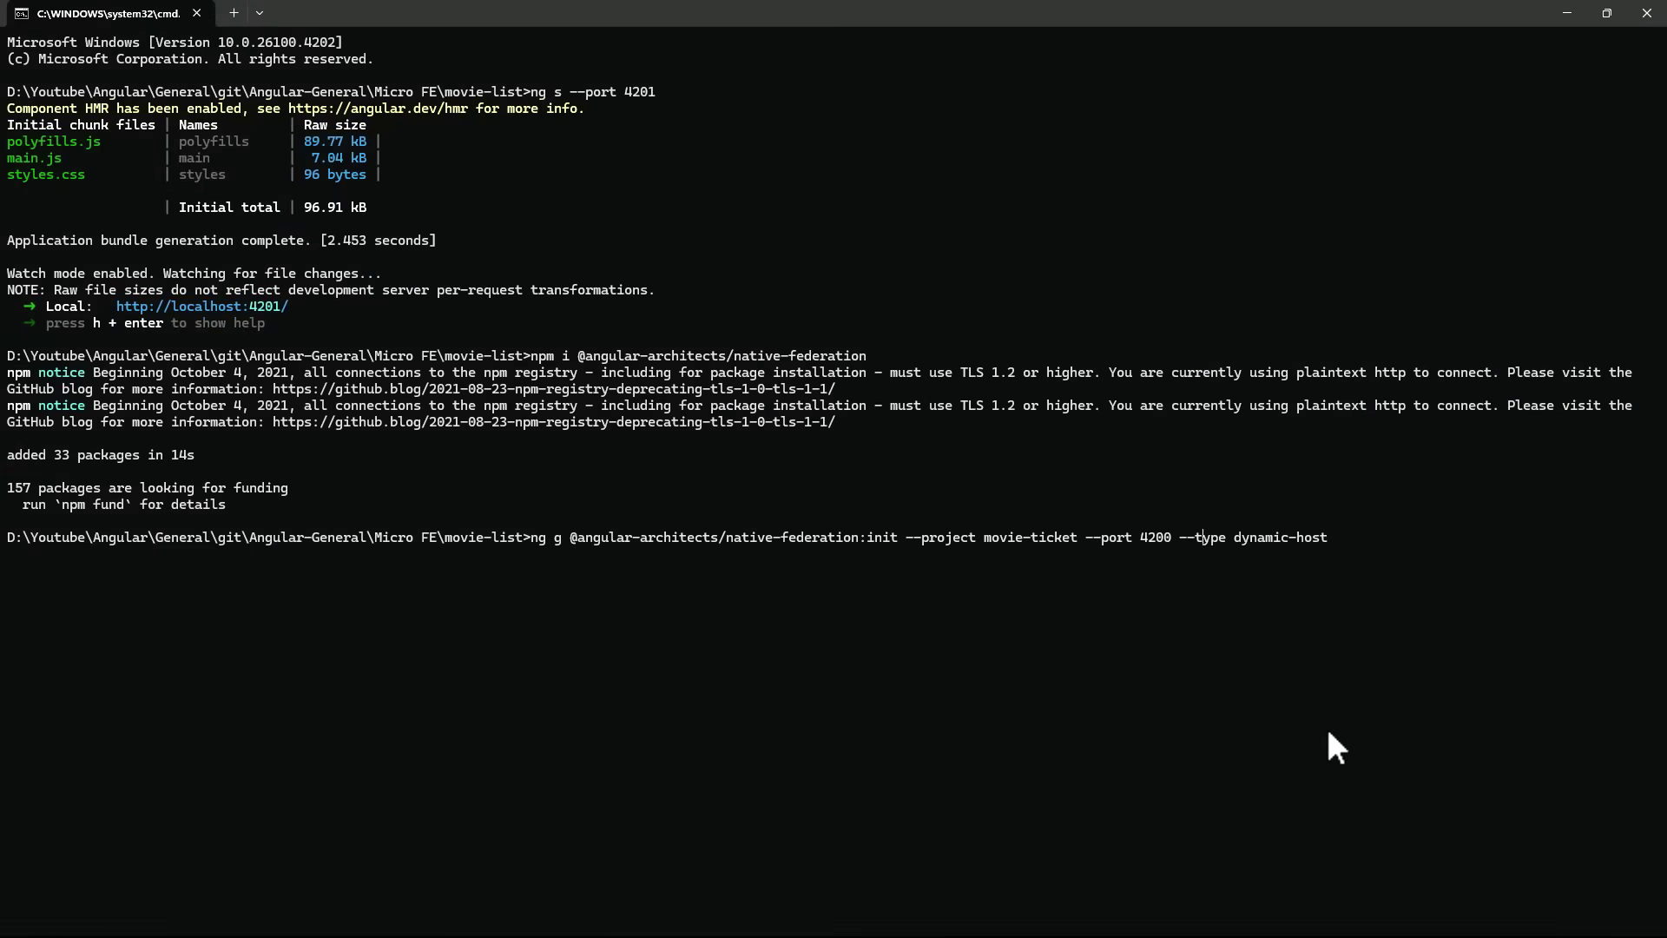
key(Left)
key(Left)
key(Left)
key(BackSpace)
key(BackSpace)
key(BackSpace)
key(BackSpace)
key(BackSpace)
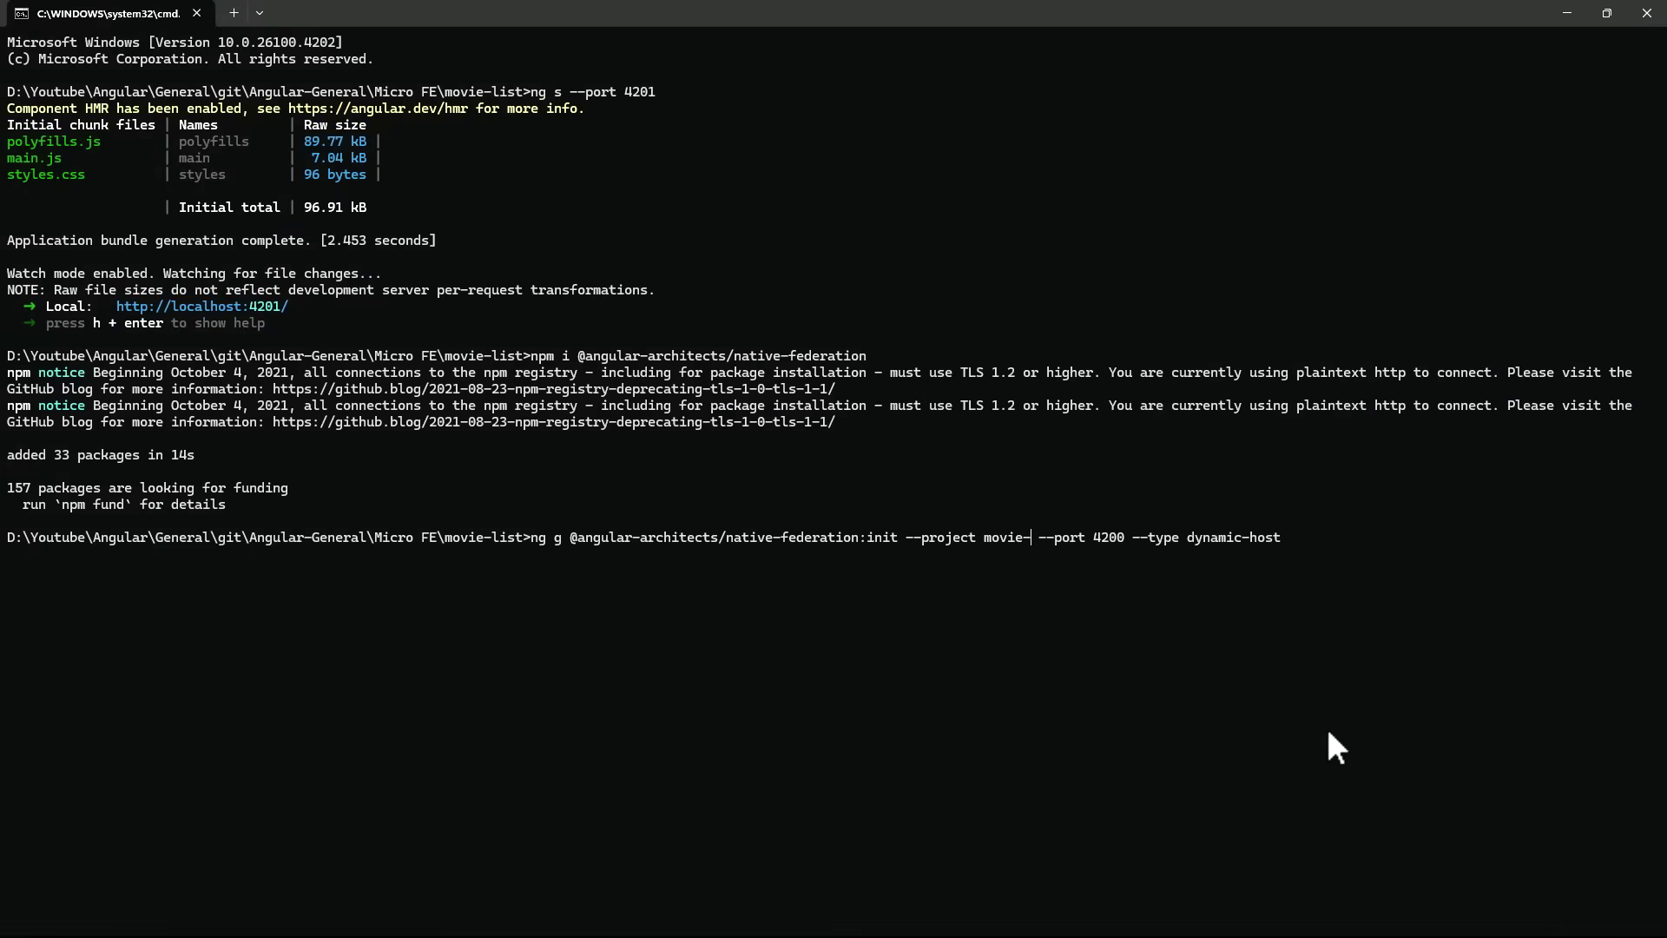
text(list)
key(Right)
key(Right)
key(Right)
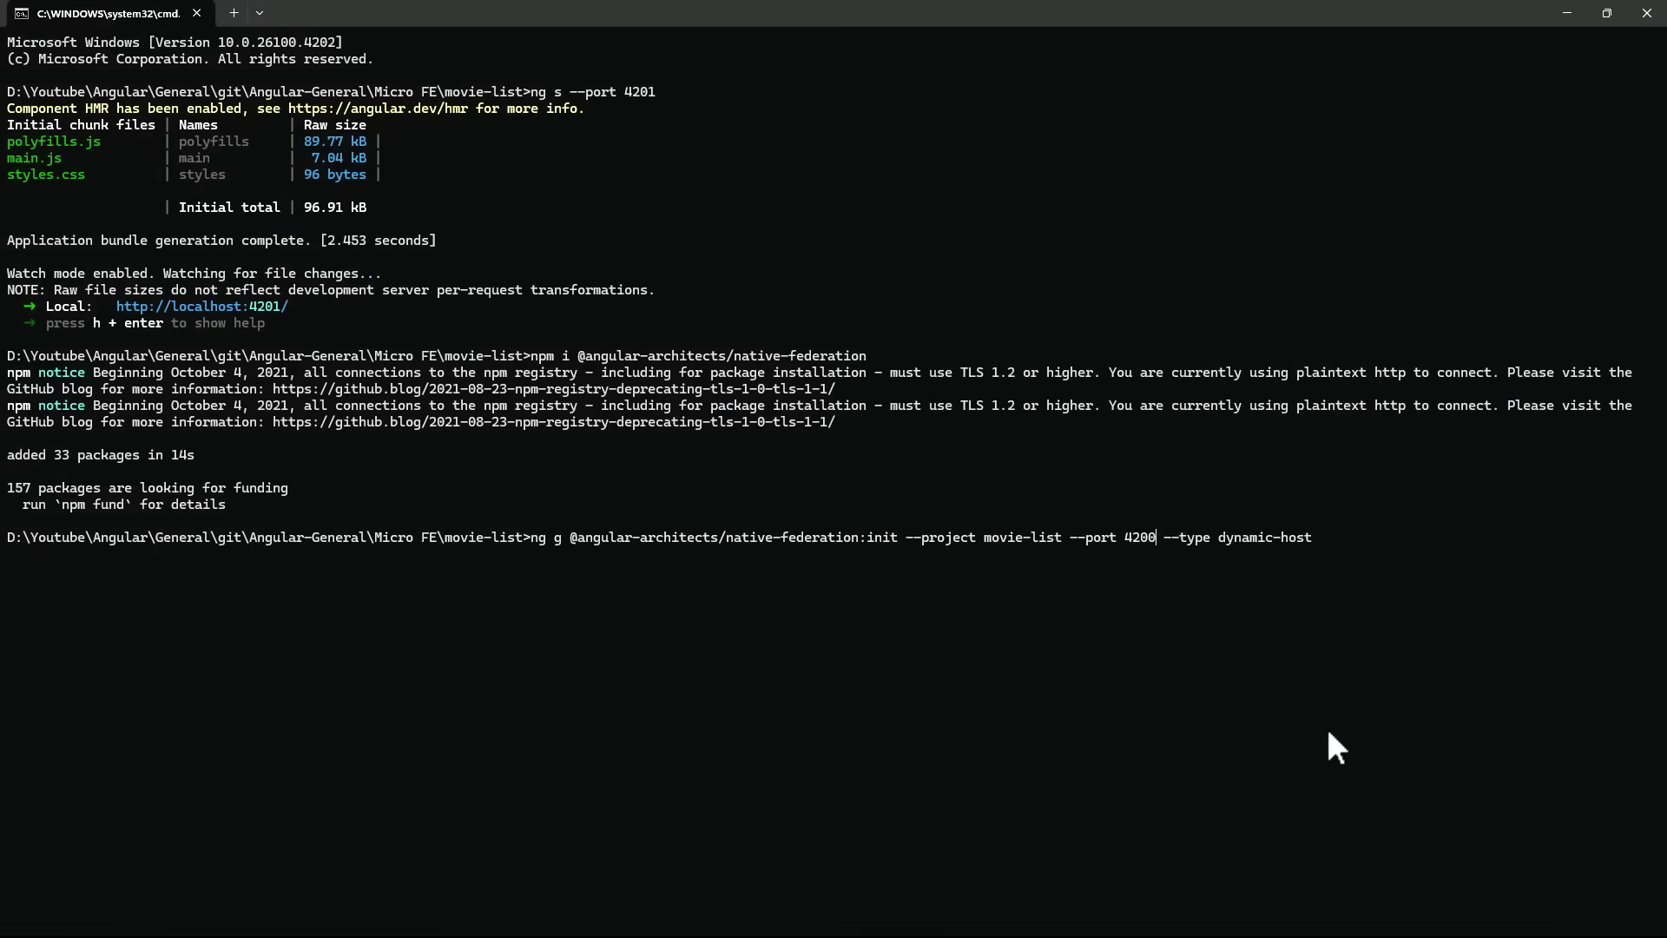
key(BackSpace)
text(1)
key(Right)
key(Right)
key(Right)
key(BackSpace)
key(BackSpace)
key(BackSpace)
key(BackSpace)
key(BackSpace)
key(BackSpace)
text(remote)
key(Return)
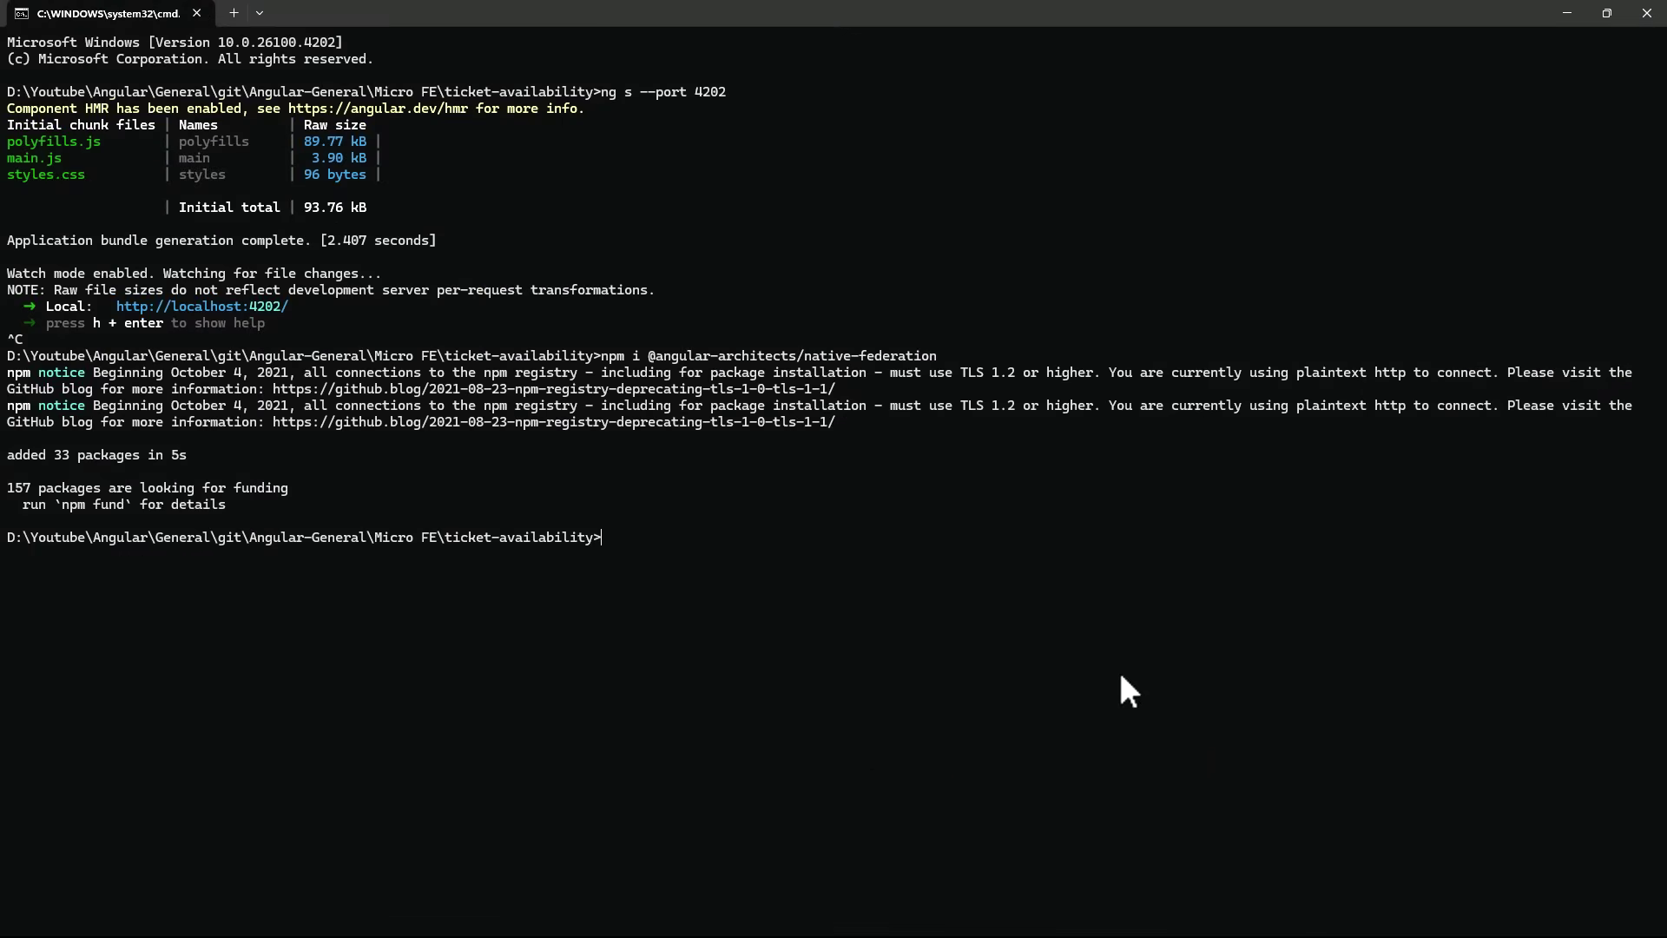
- Initialize ticket-availability as a native-federation remote on port 4202
text(ng g @angular-architects/native-federation:init --project movie-ticket --port 4200 --type dynamic-host)
key(BackSpace)
key(BackSpace)
key(BackSpace)
text(ticket-availability)
key(Right)
key(Right)
key(Right)
key(BackSpace)
text(2)
key(Right)
key(Right)
key(Right)
key(BackSpace)
key(BackSpace)
key(BackSpace)
text(remote)
key(Return)
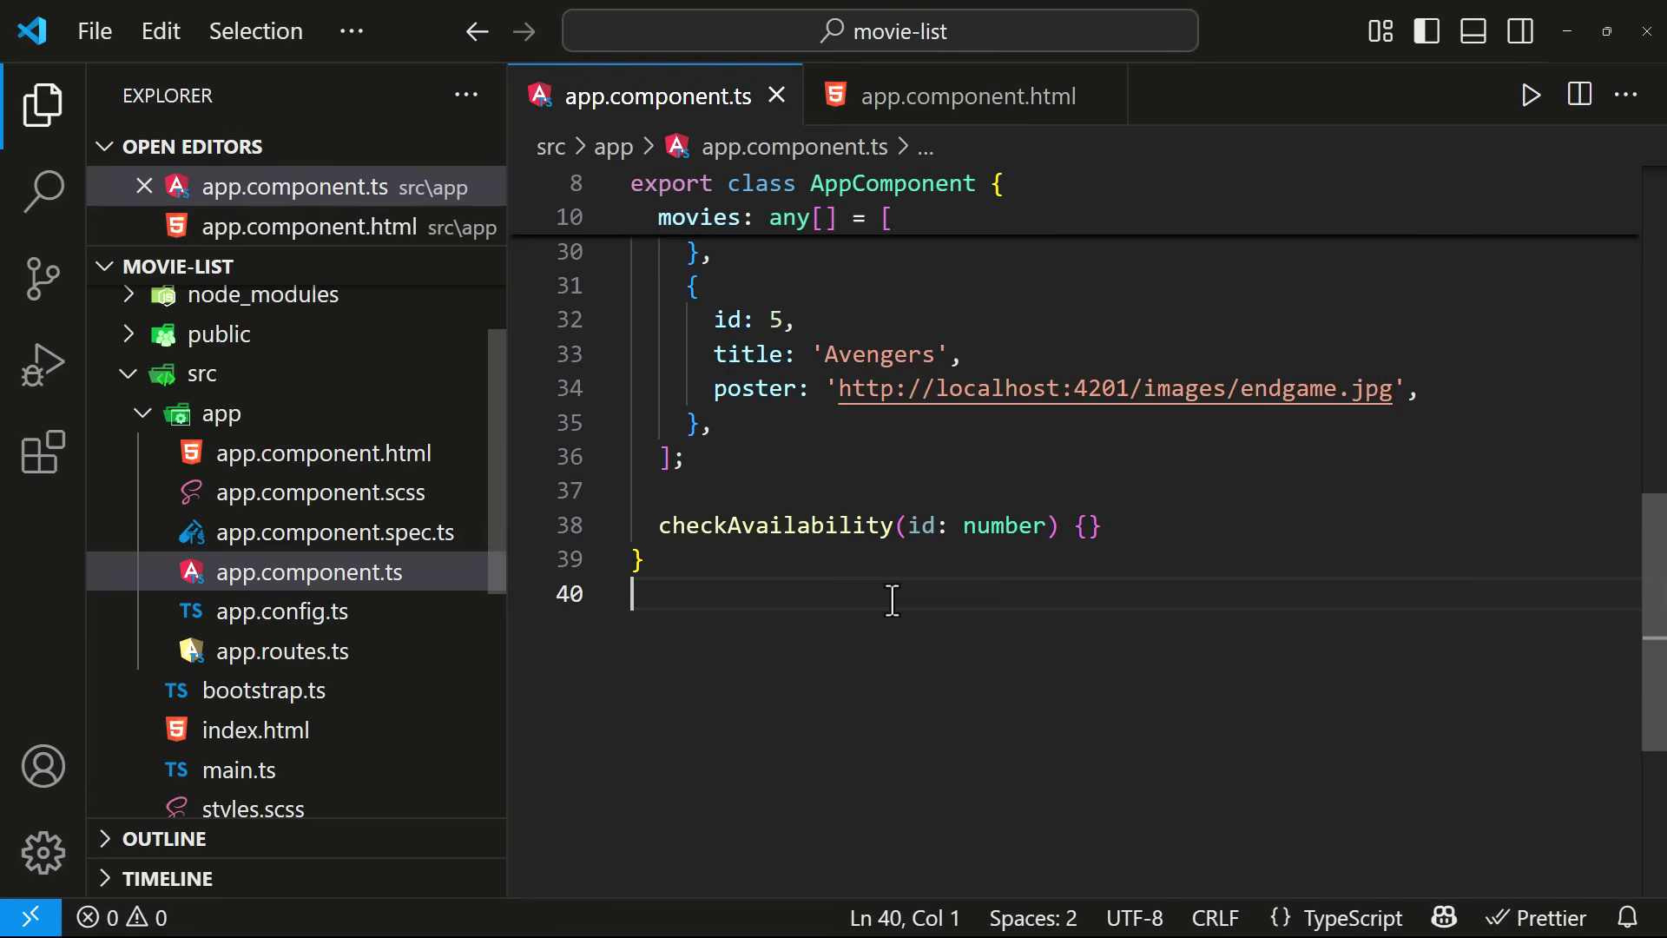
scroll(372, 539, down, 1)
scroll(374, 540, down, 3)
- Open federation.config.js, then tag the template's widget divs #movieList and #ticketAvailability
click(347, 716)
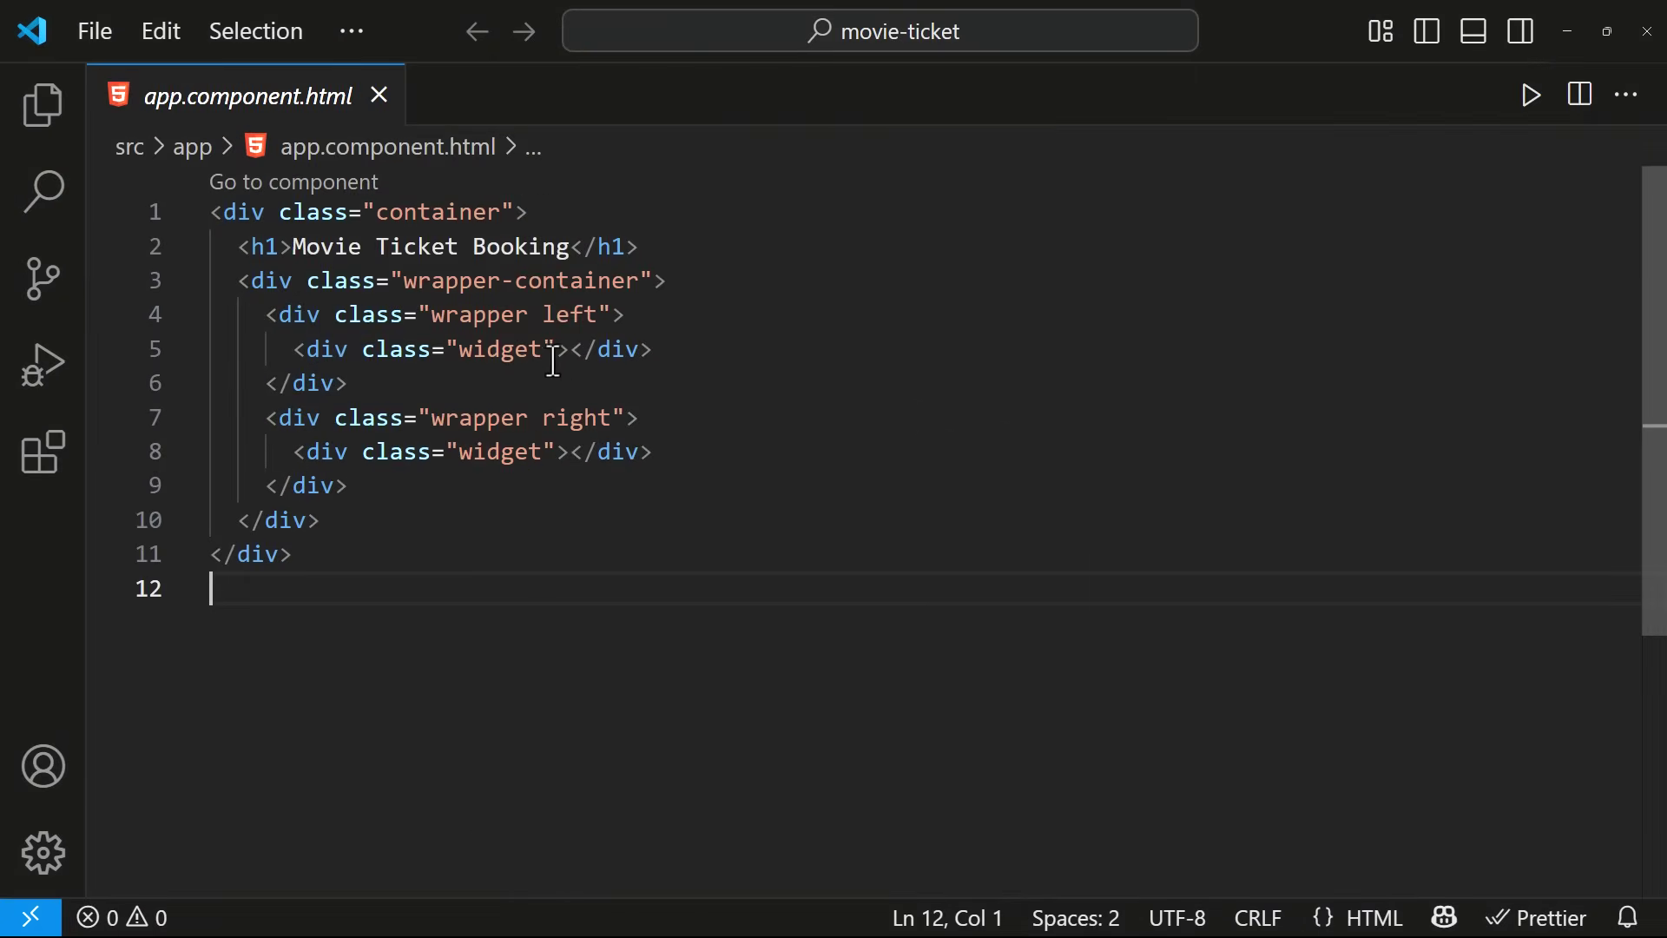
click(555, 349)
text(#movieList)
click(555, 450)
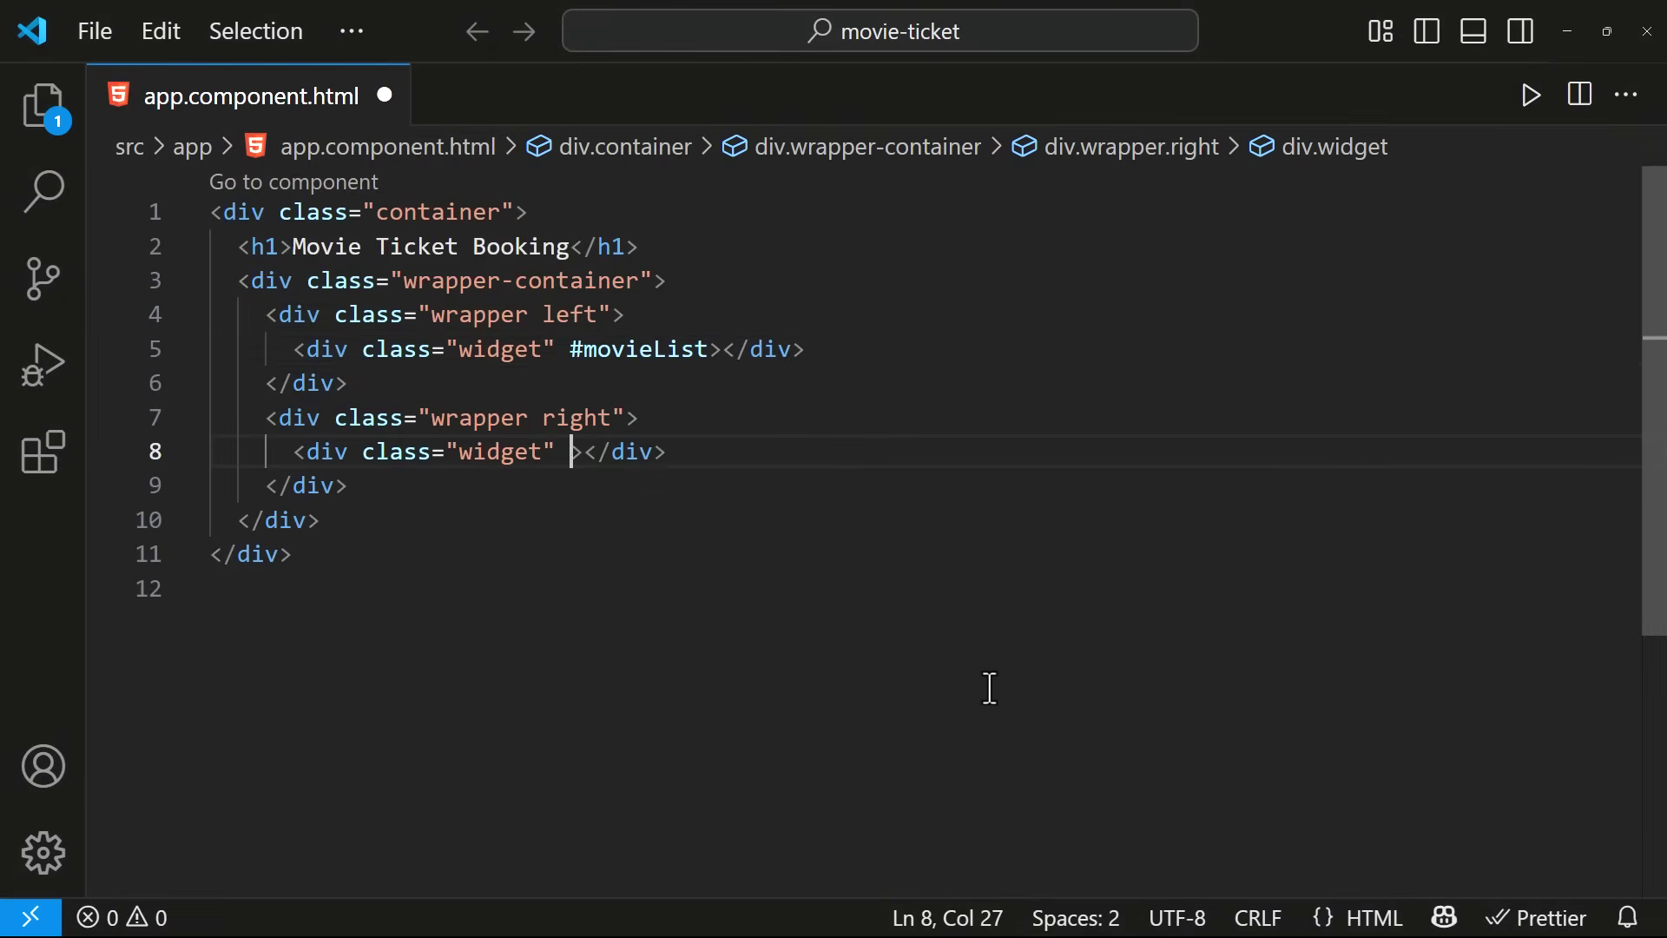
text(#ticketAvailability)
key(ctrl+s)
key(ctrl+b)
click(371, 628)
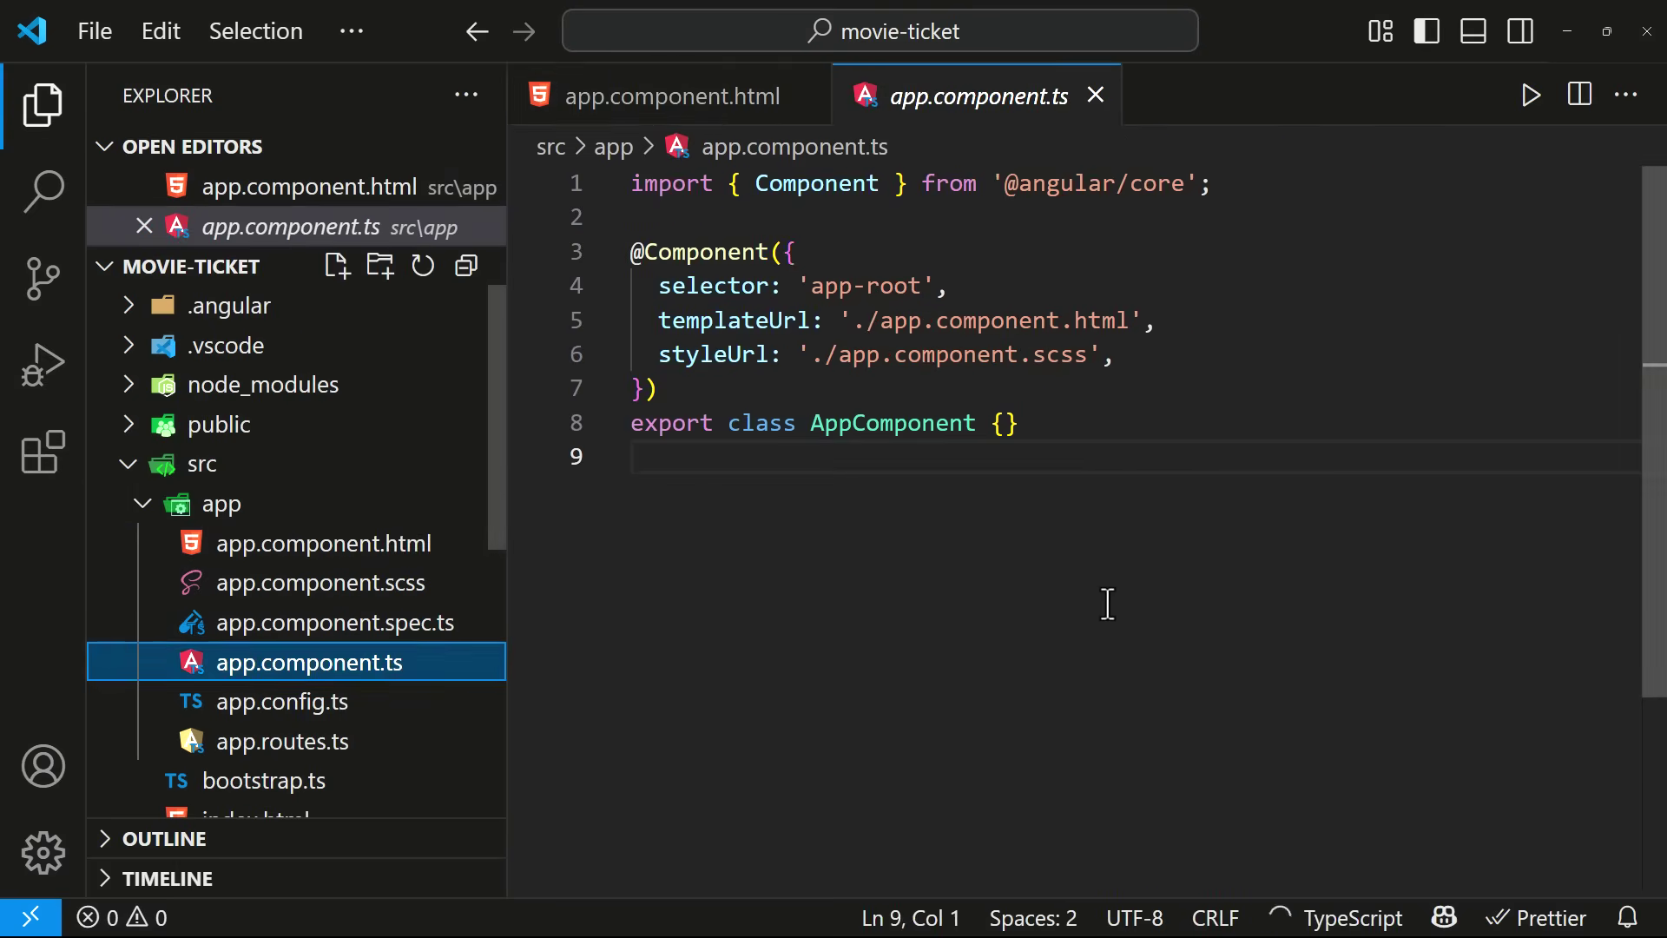
key(ctrl+b)
click(587, 428)
key(Return)
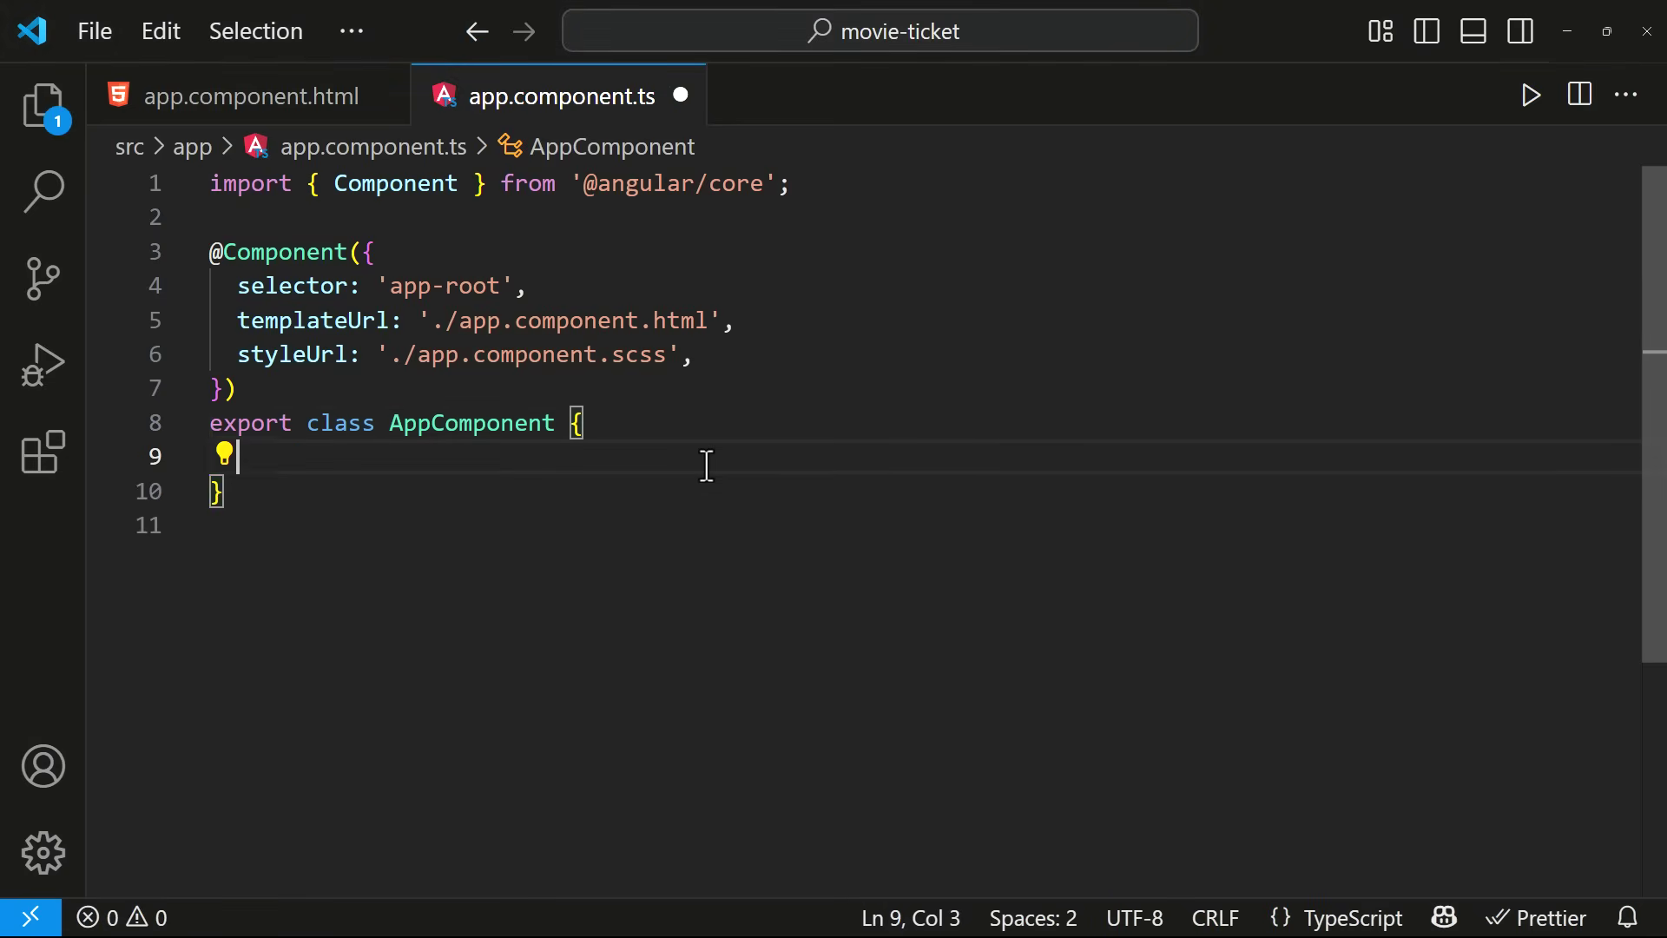
key(Return)
text(@ViewC)
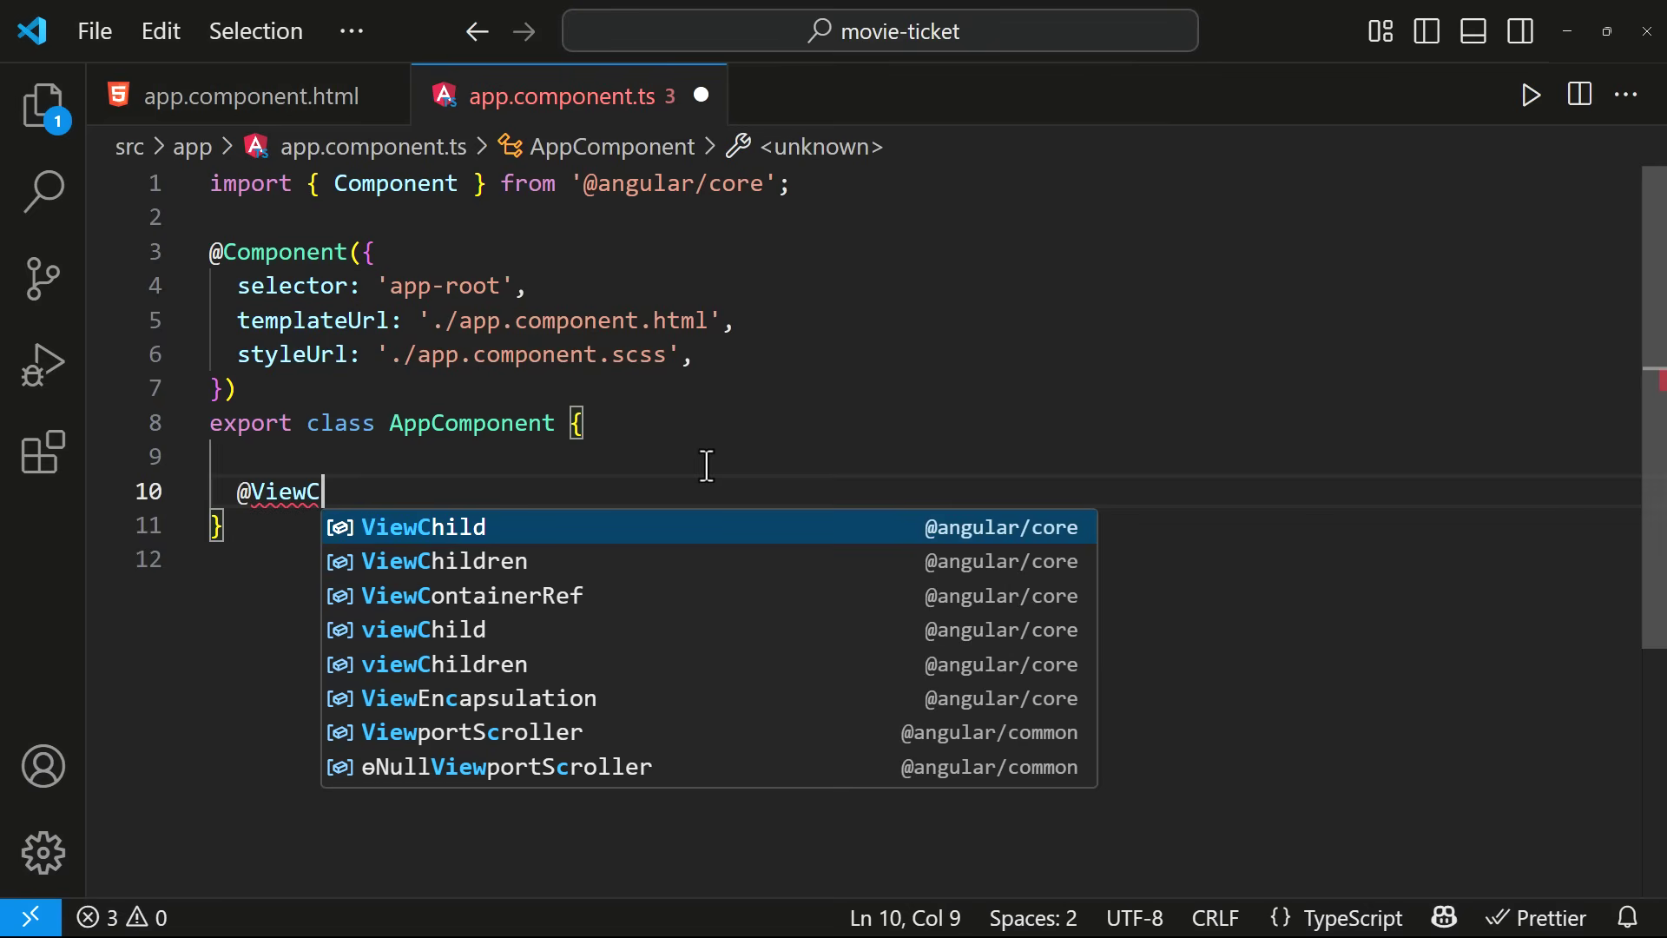
key(Return)
text(('movieList)
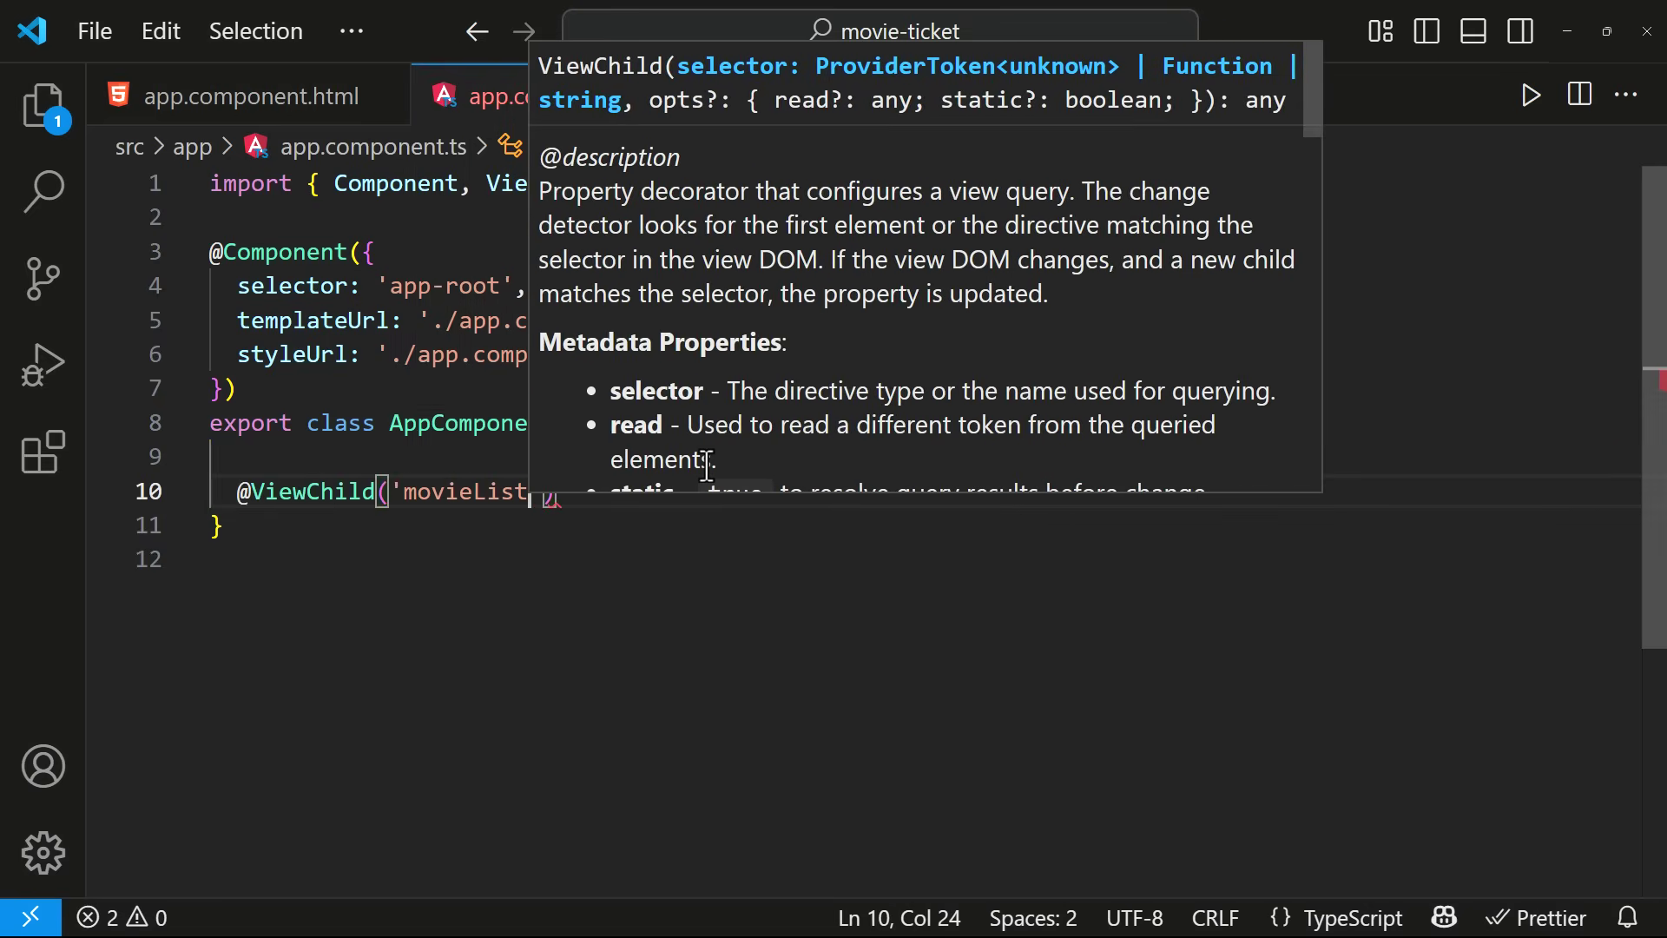
text(', {read: ViewC)
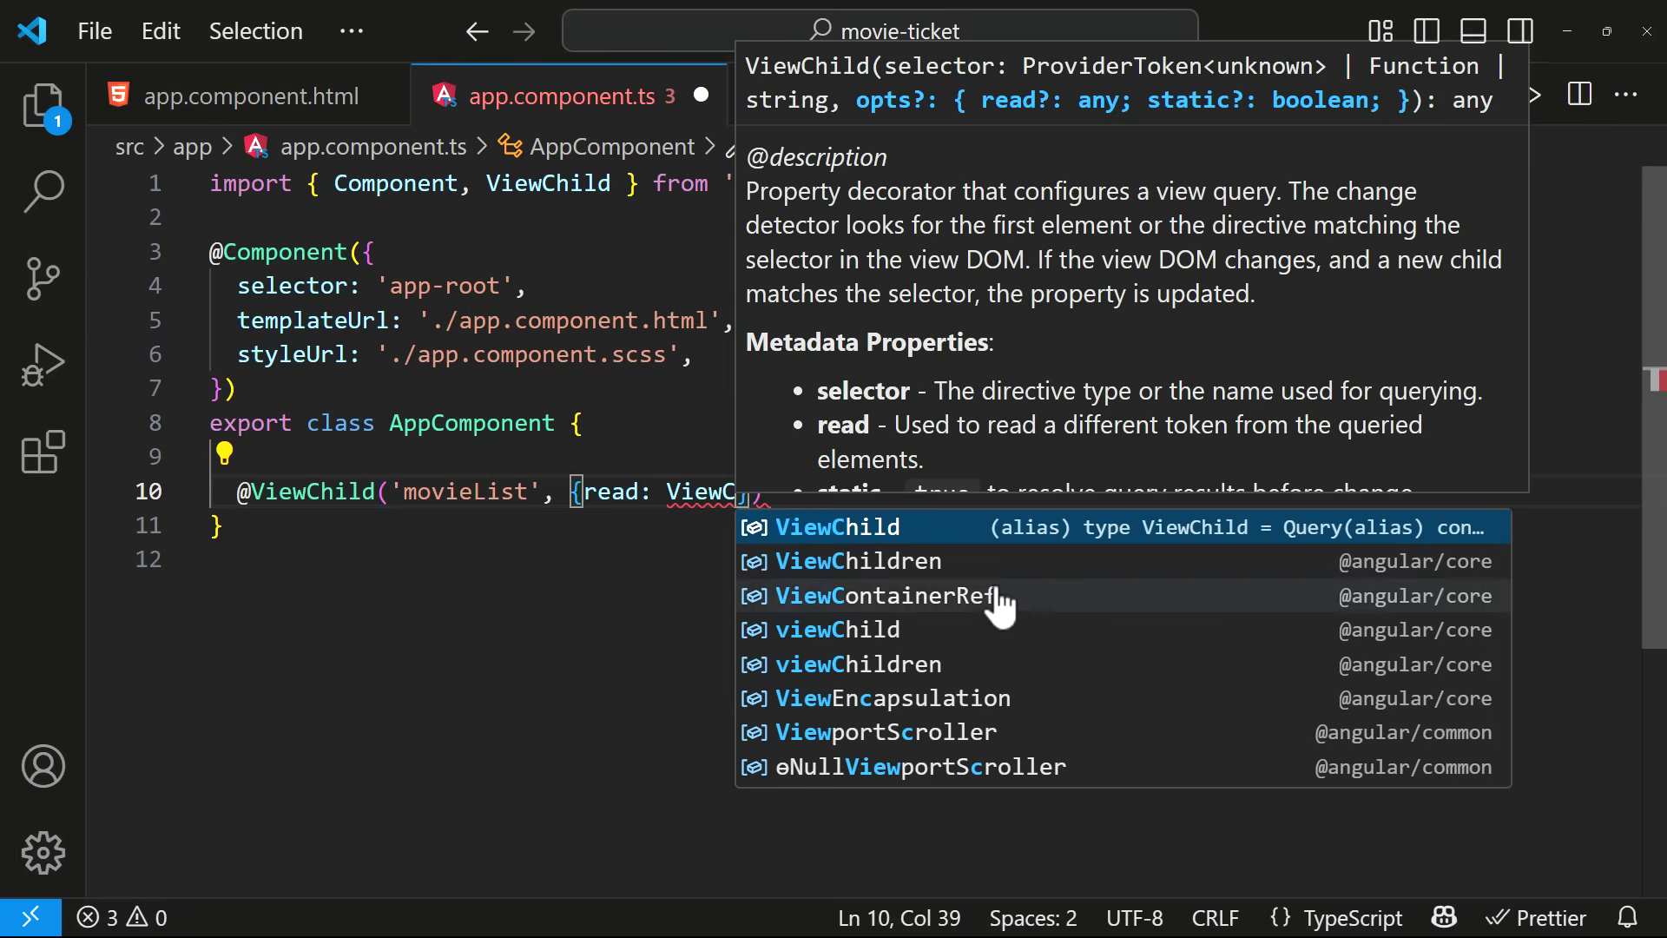
- Type listContainer as ViewContainerRef and declare private listComponentRef: ComponentRef<any> | null = null
click(986, 596)
text(, st)
click(936, 533)
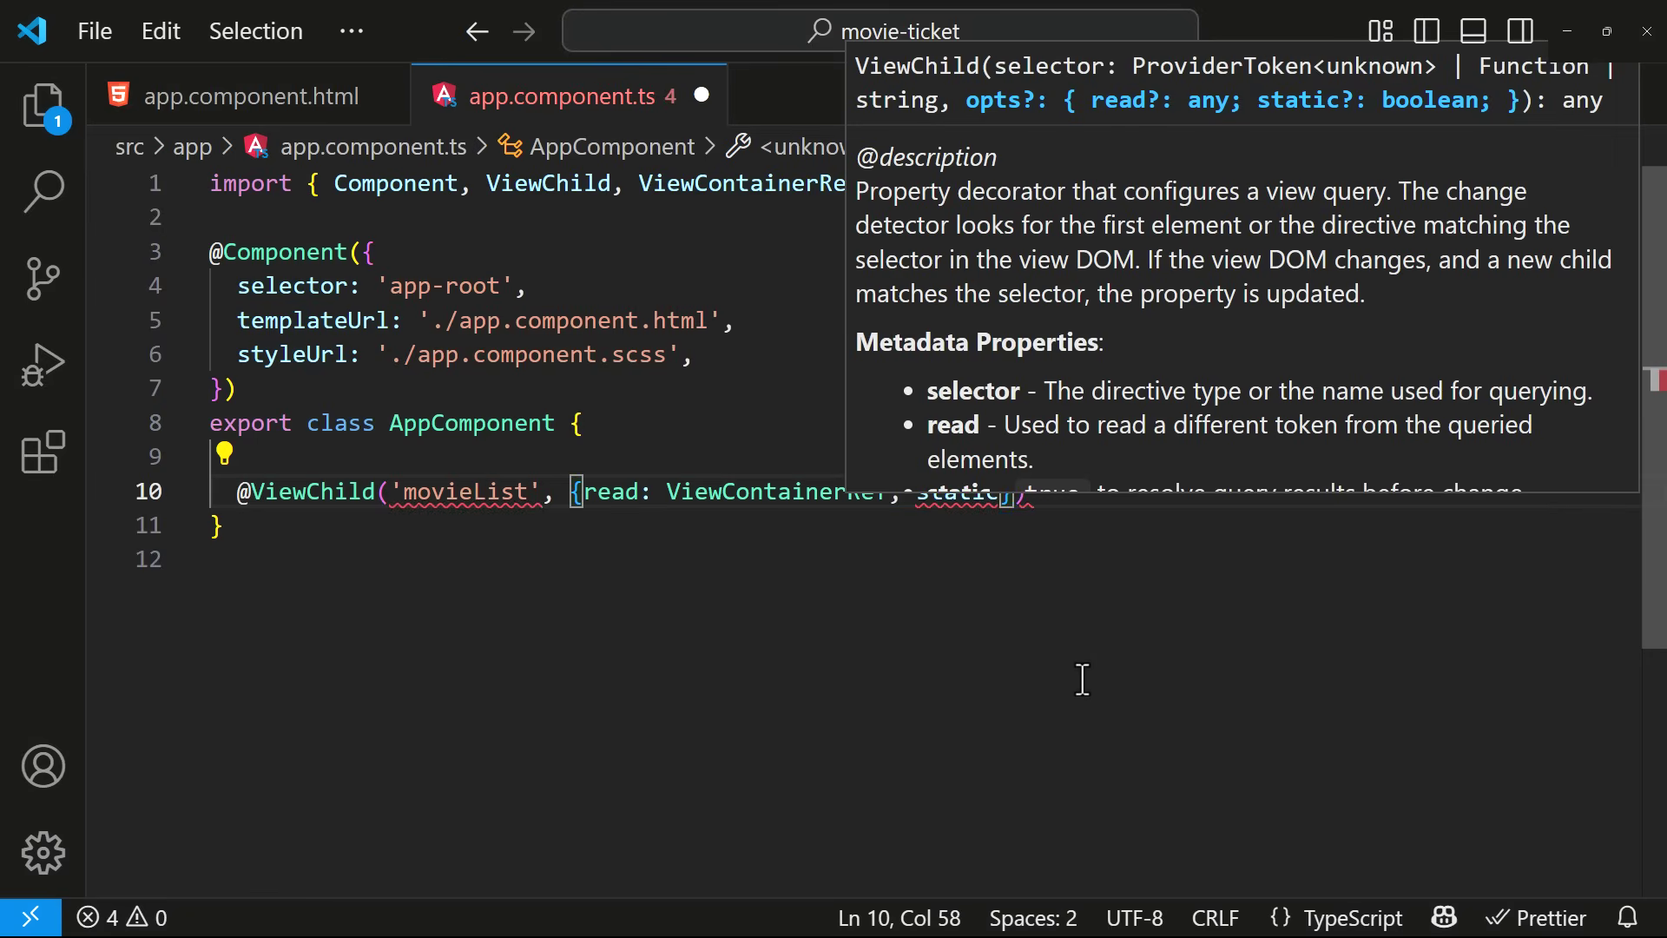
text(: true)
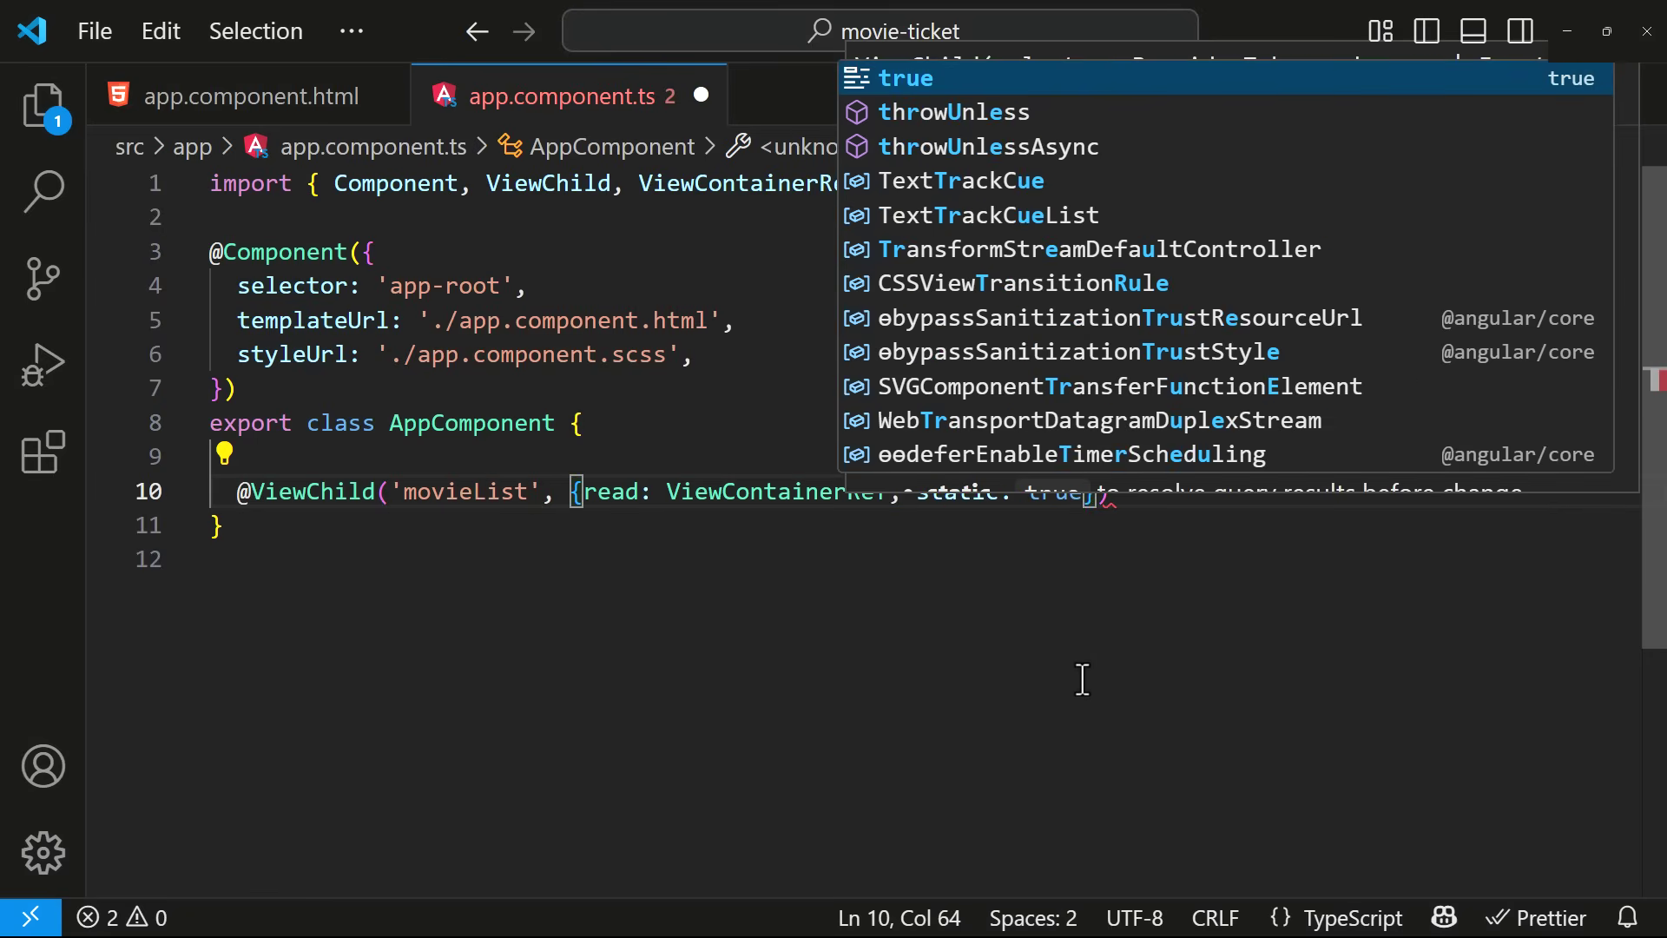
text(}) listContainer)
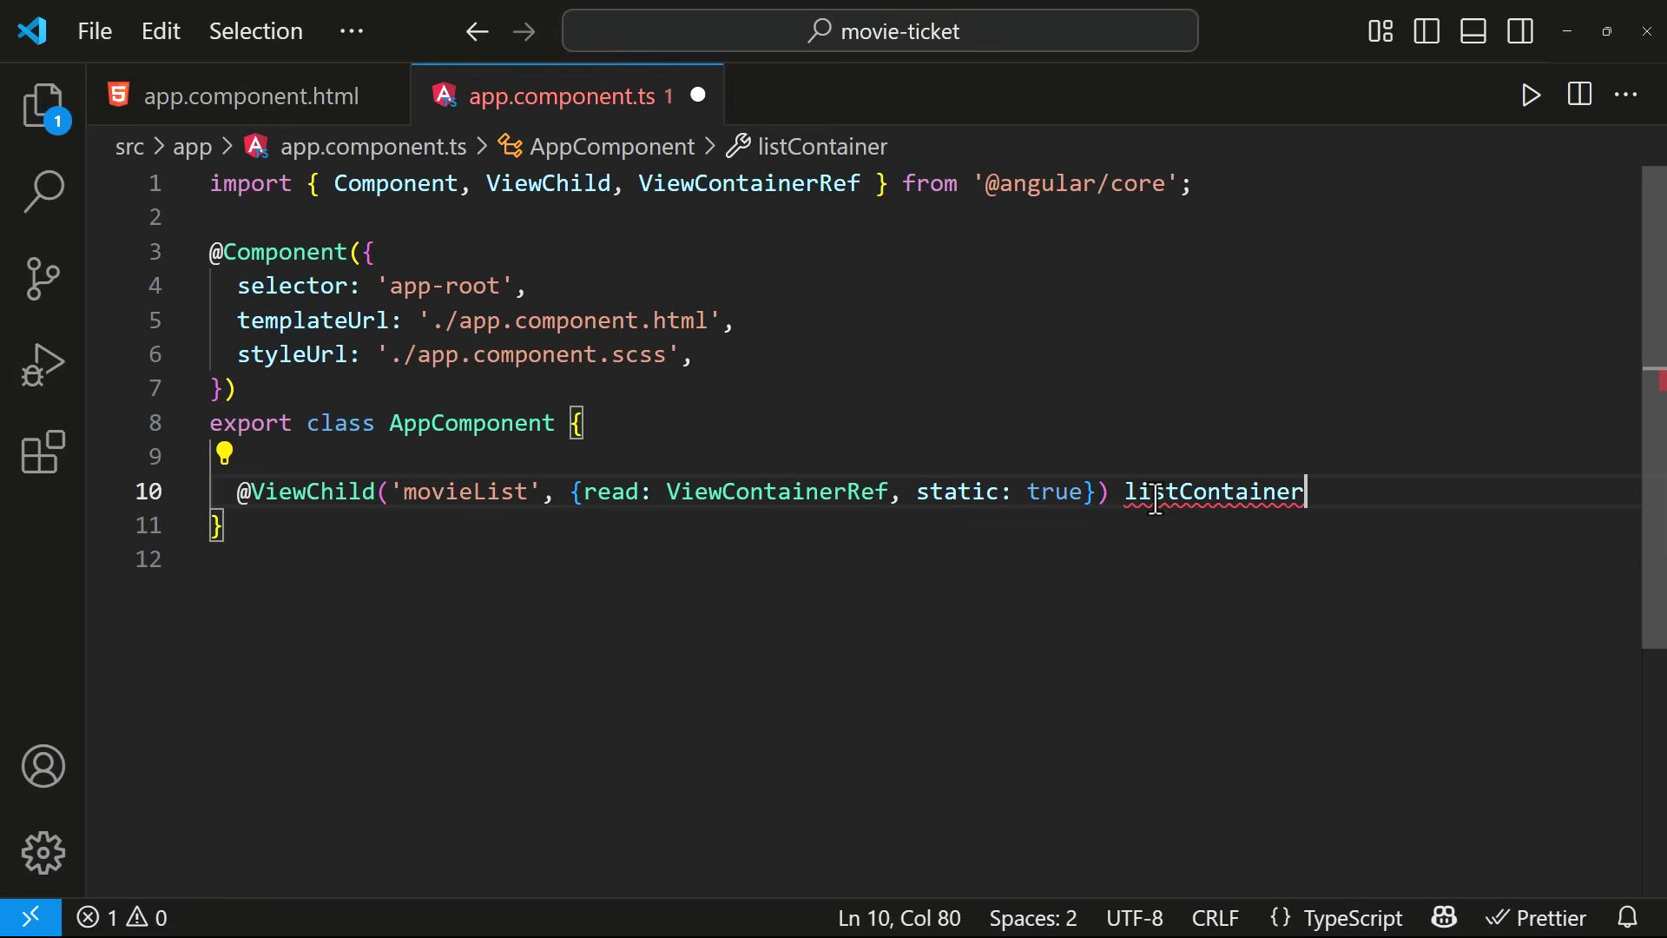
text(!: ViewC)
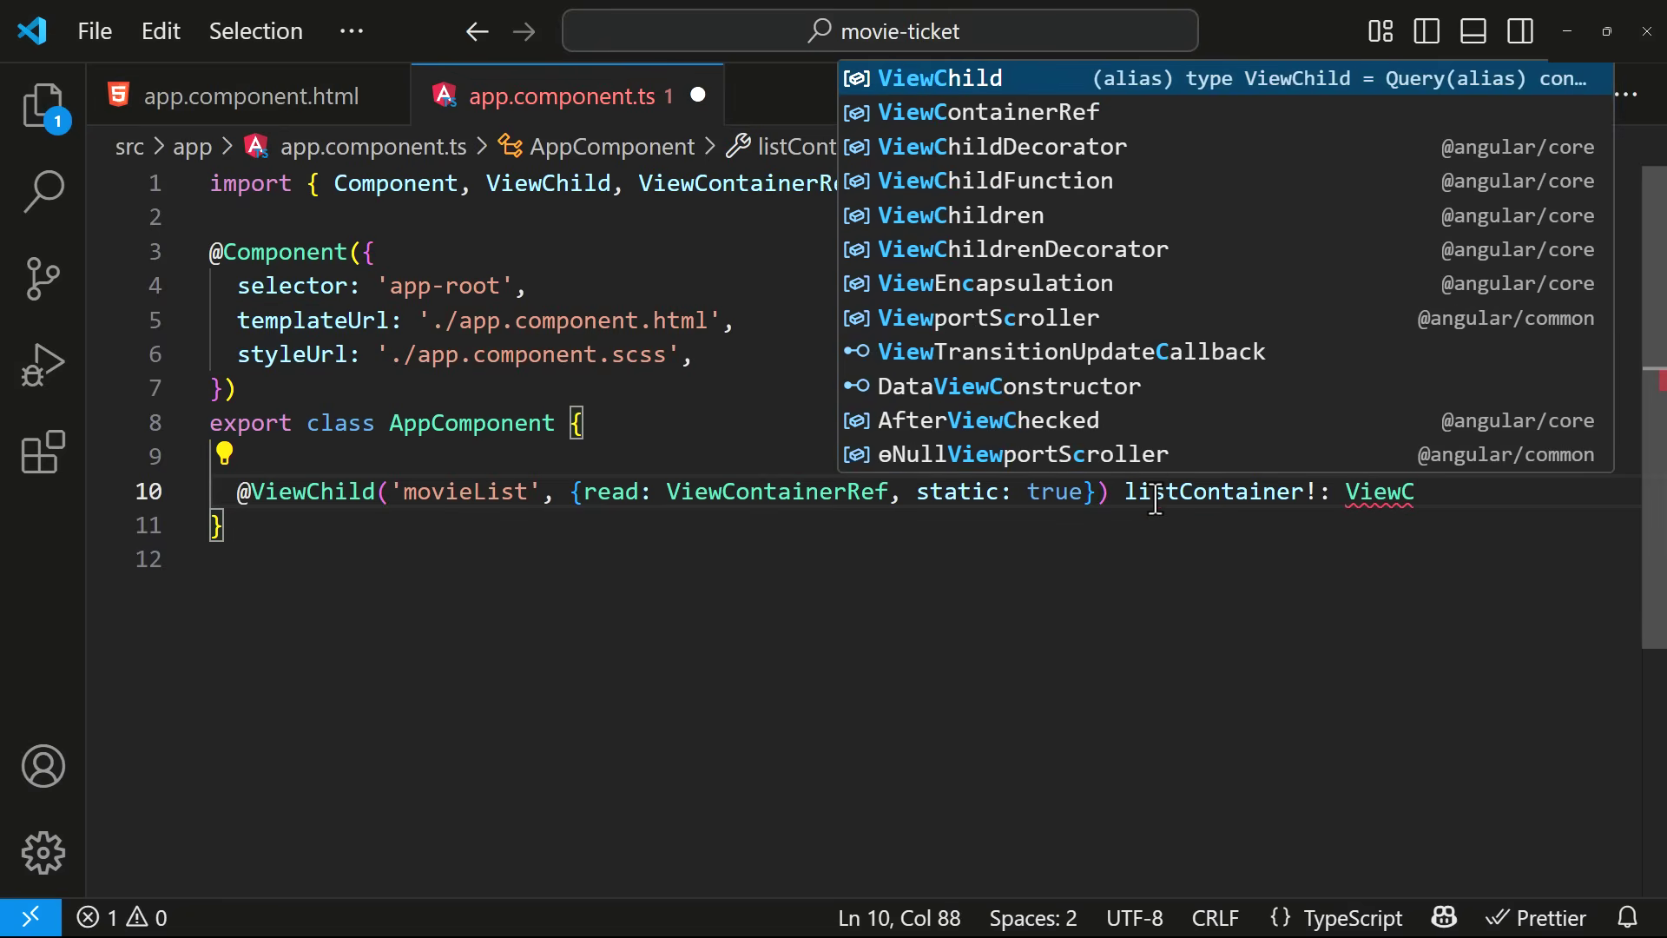
click(1048, 115)
text(;)
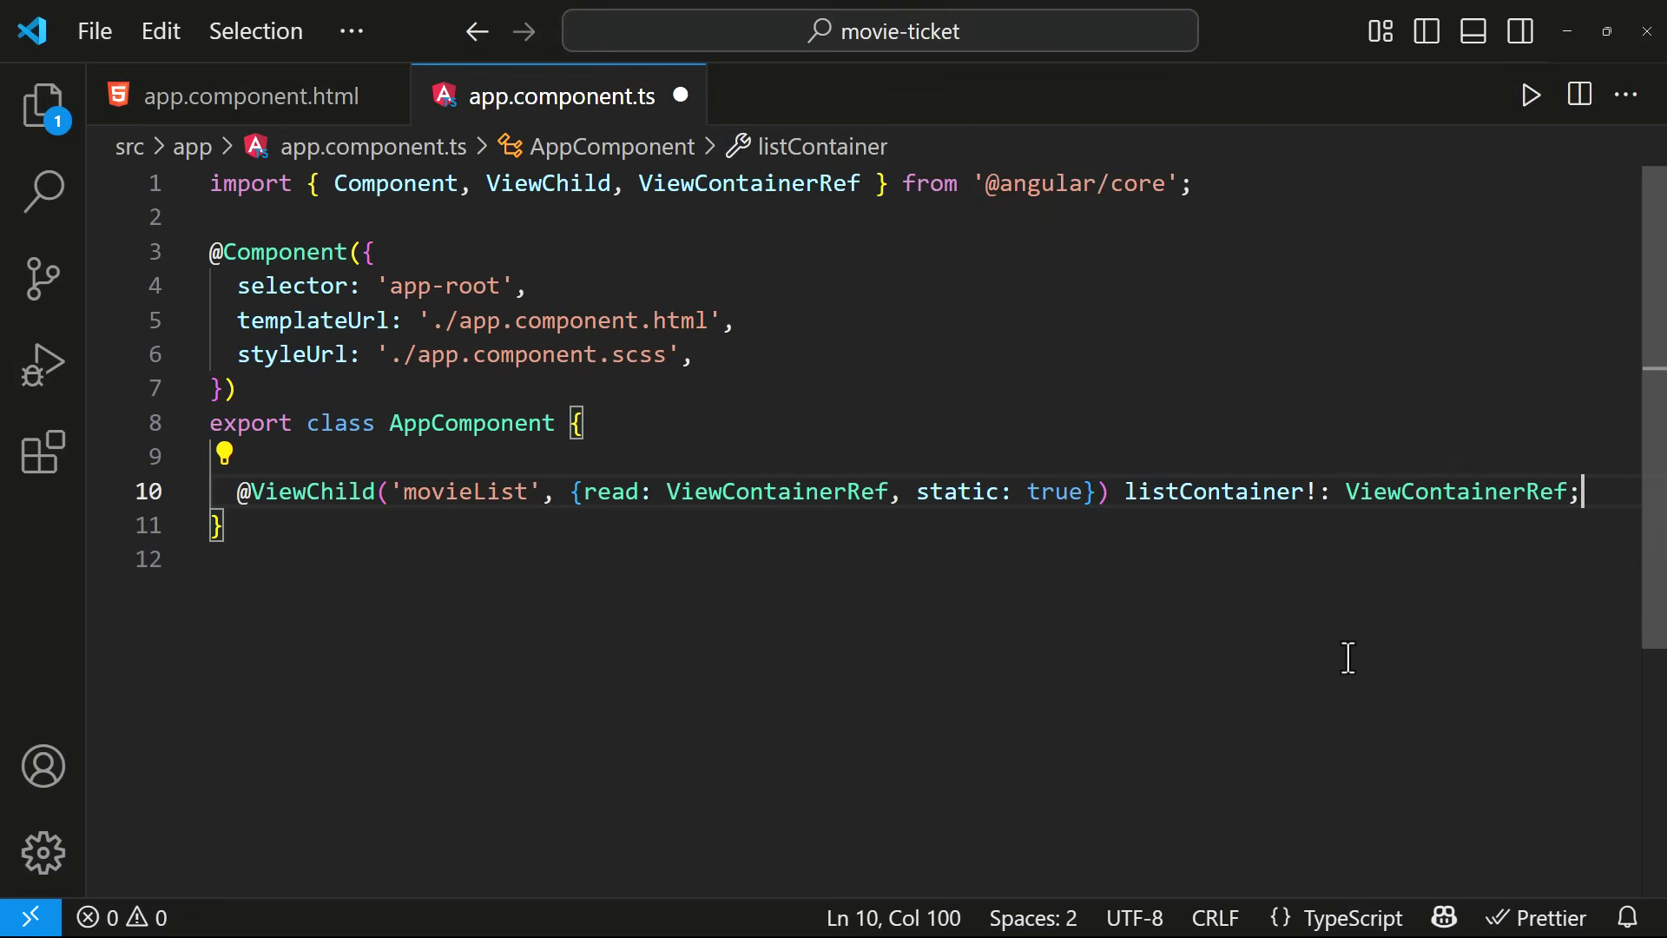
key(Return)
key(Return)
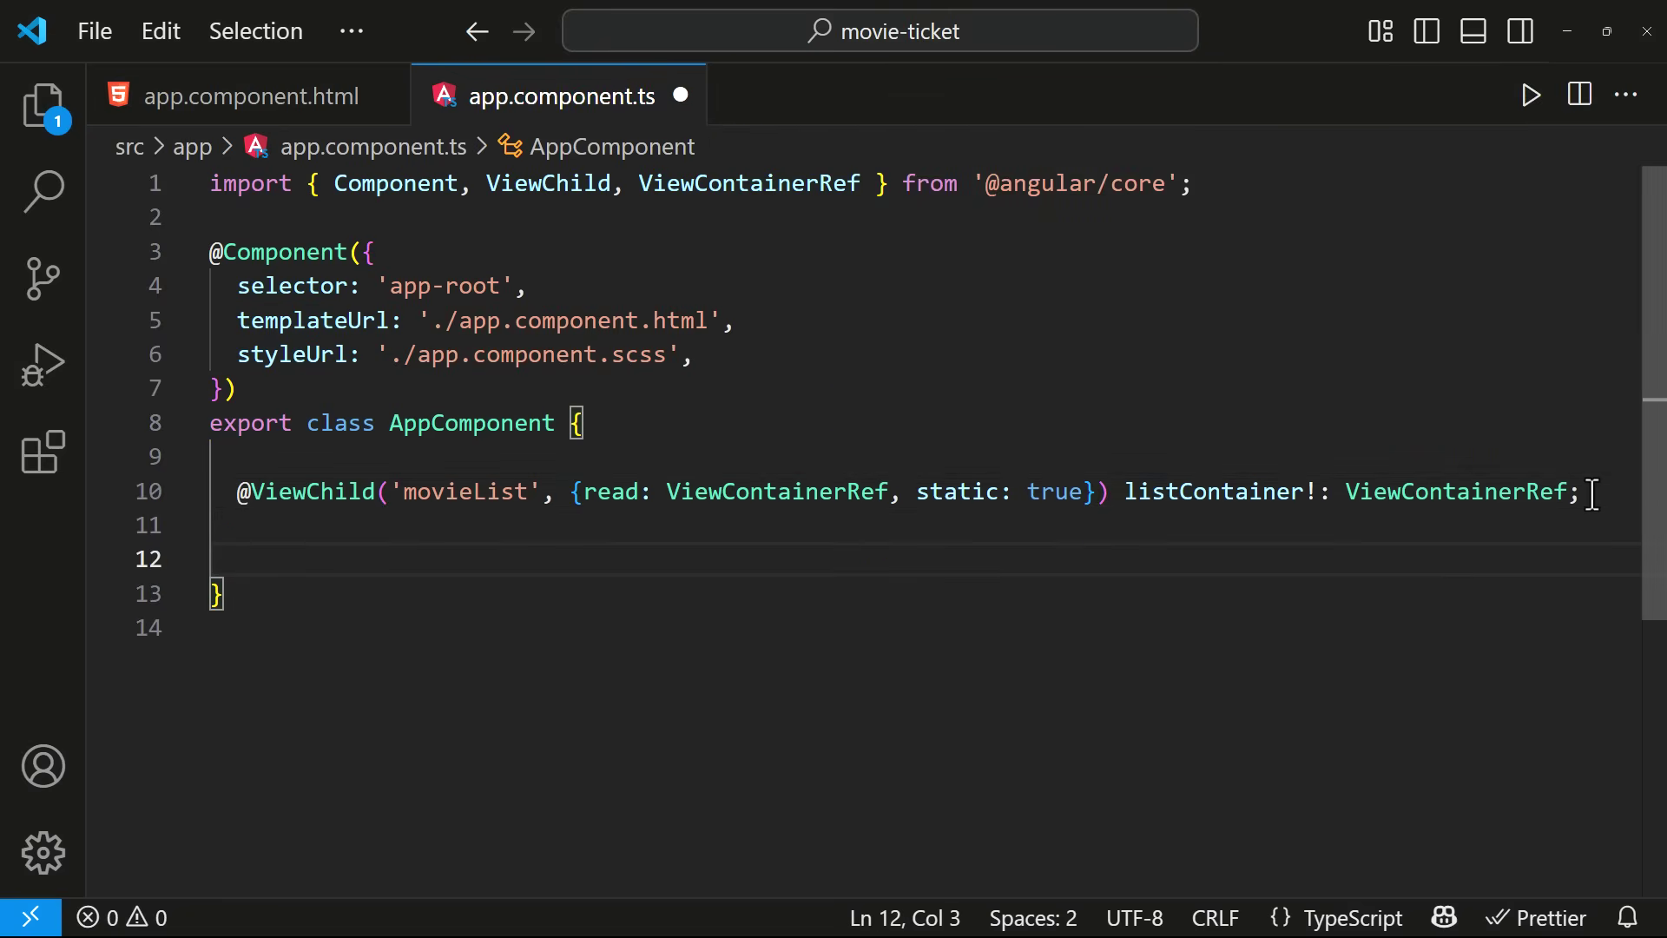
text(private listComponentRef: Com)
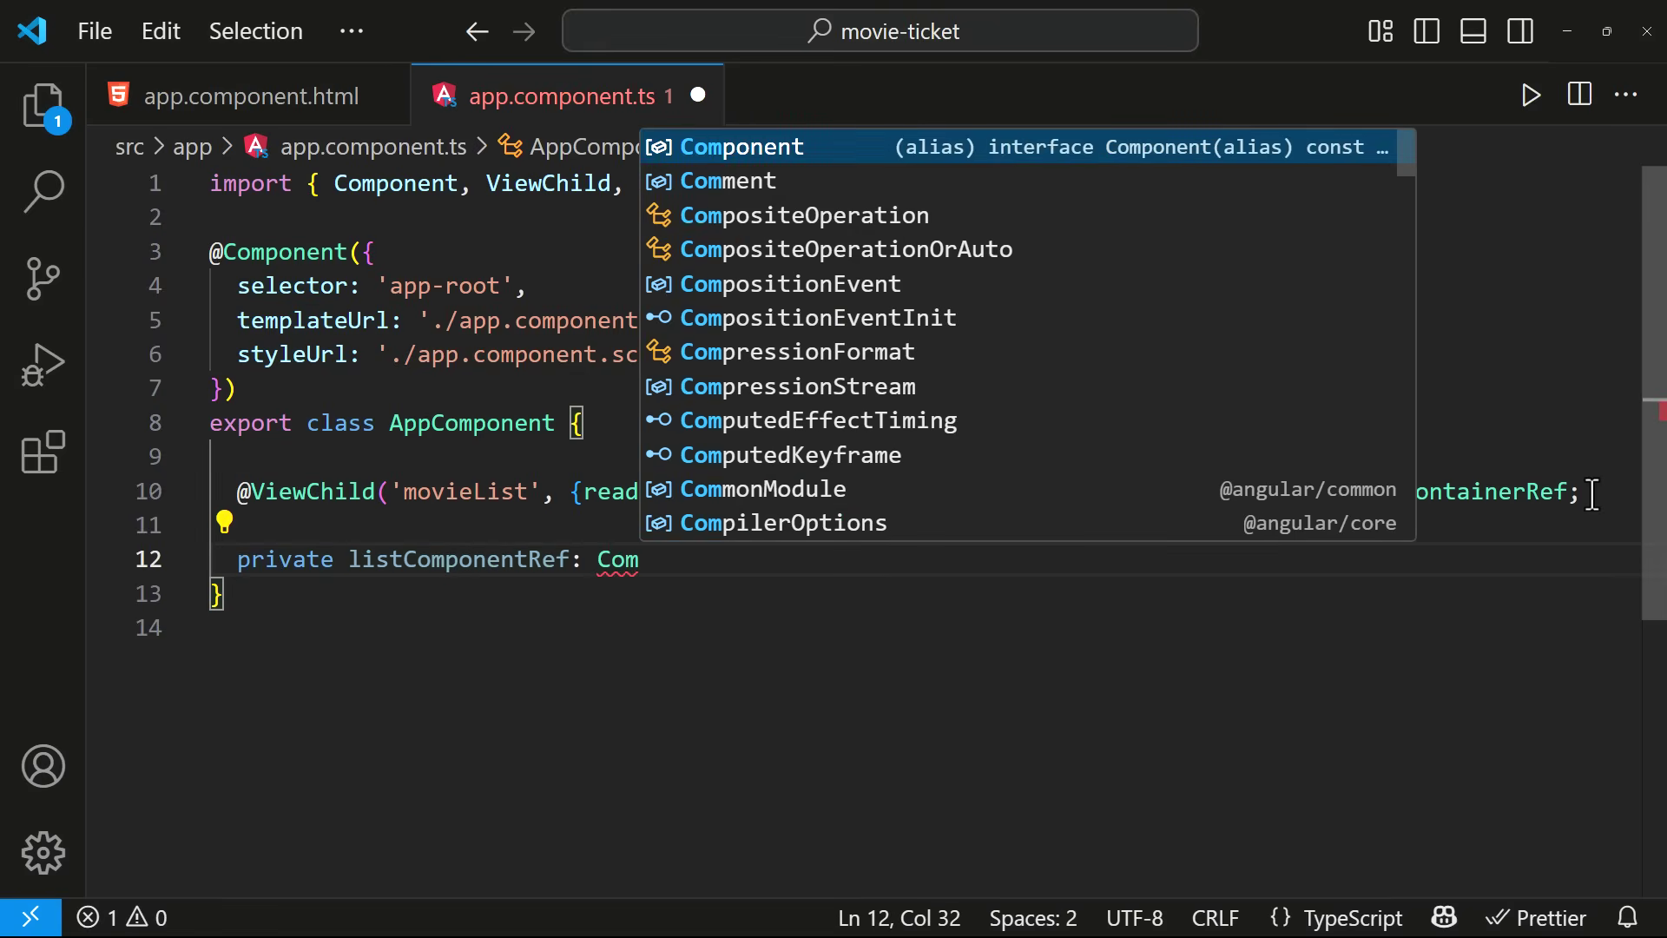
text(ponentRef)
key(Return)
text(<a)
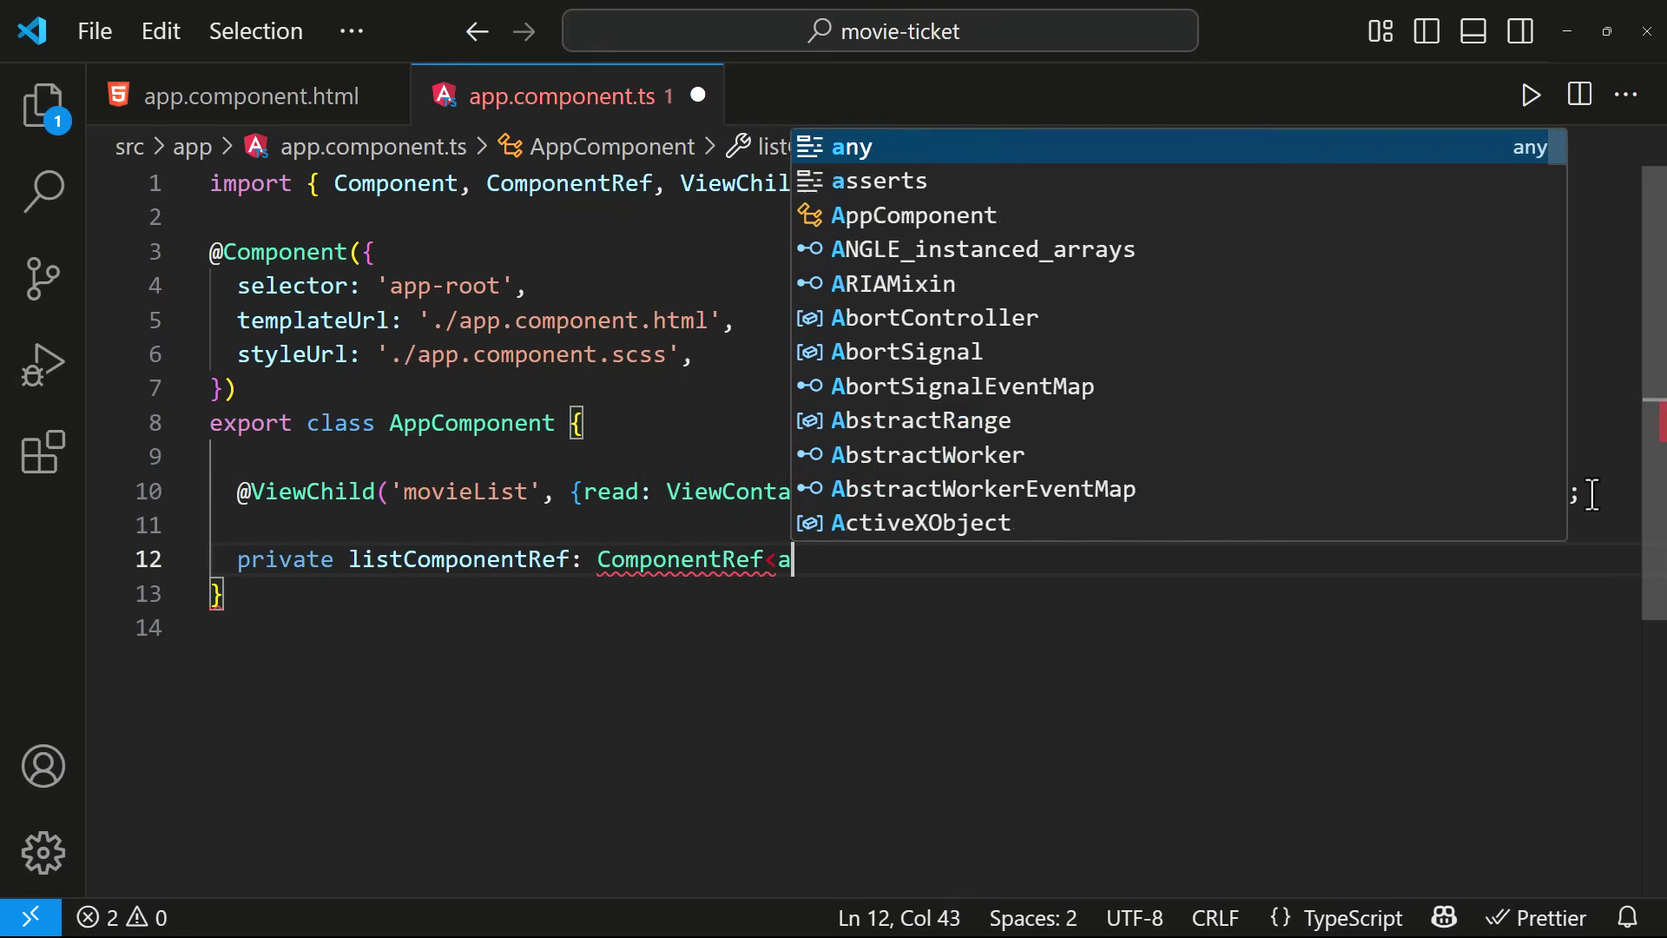
text(ny> | null = null;)
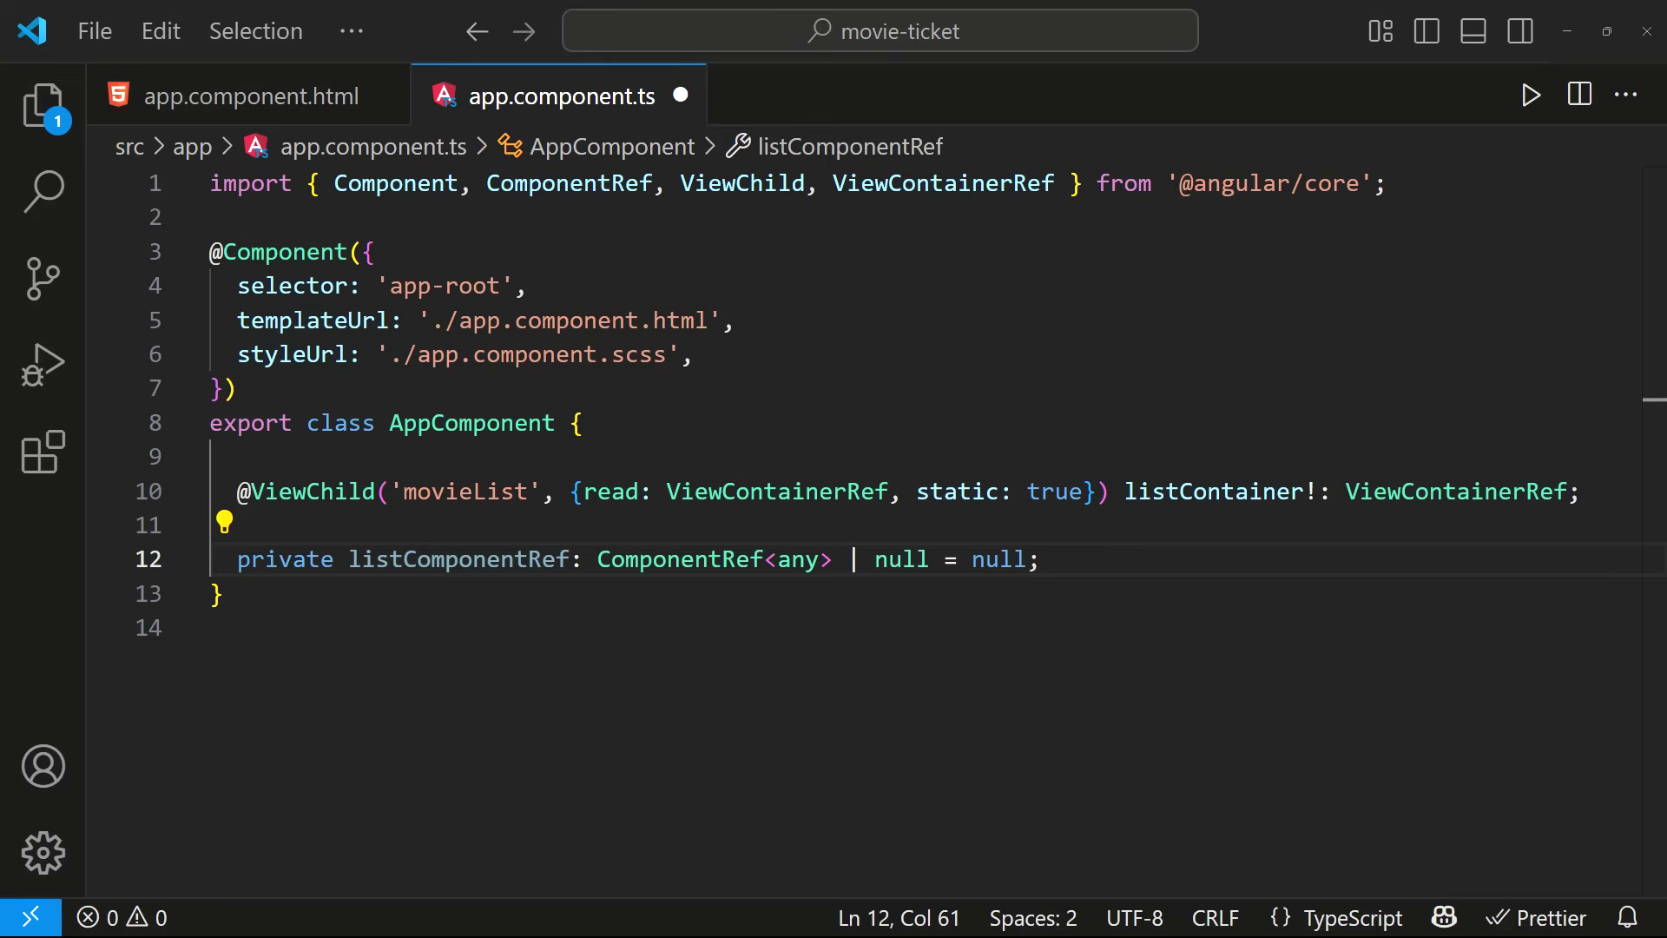
key(Return)
key(Return)
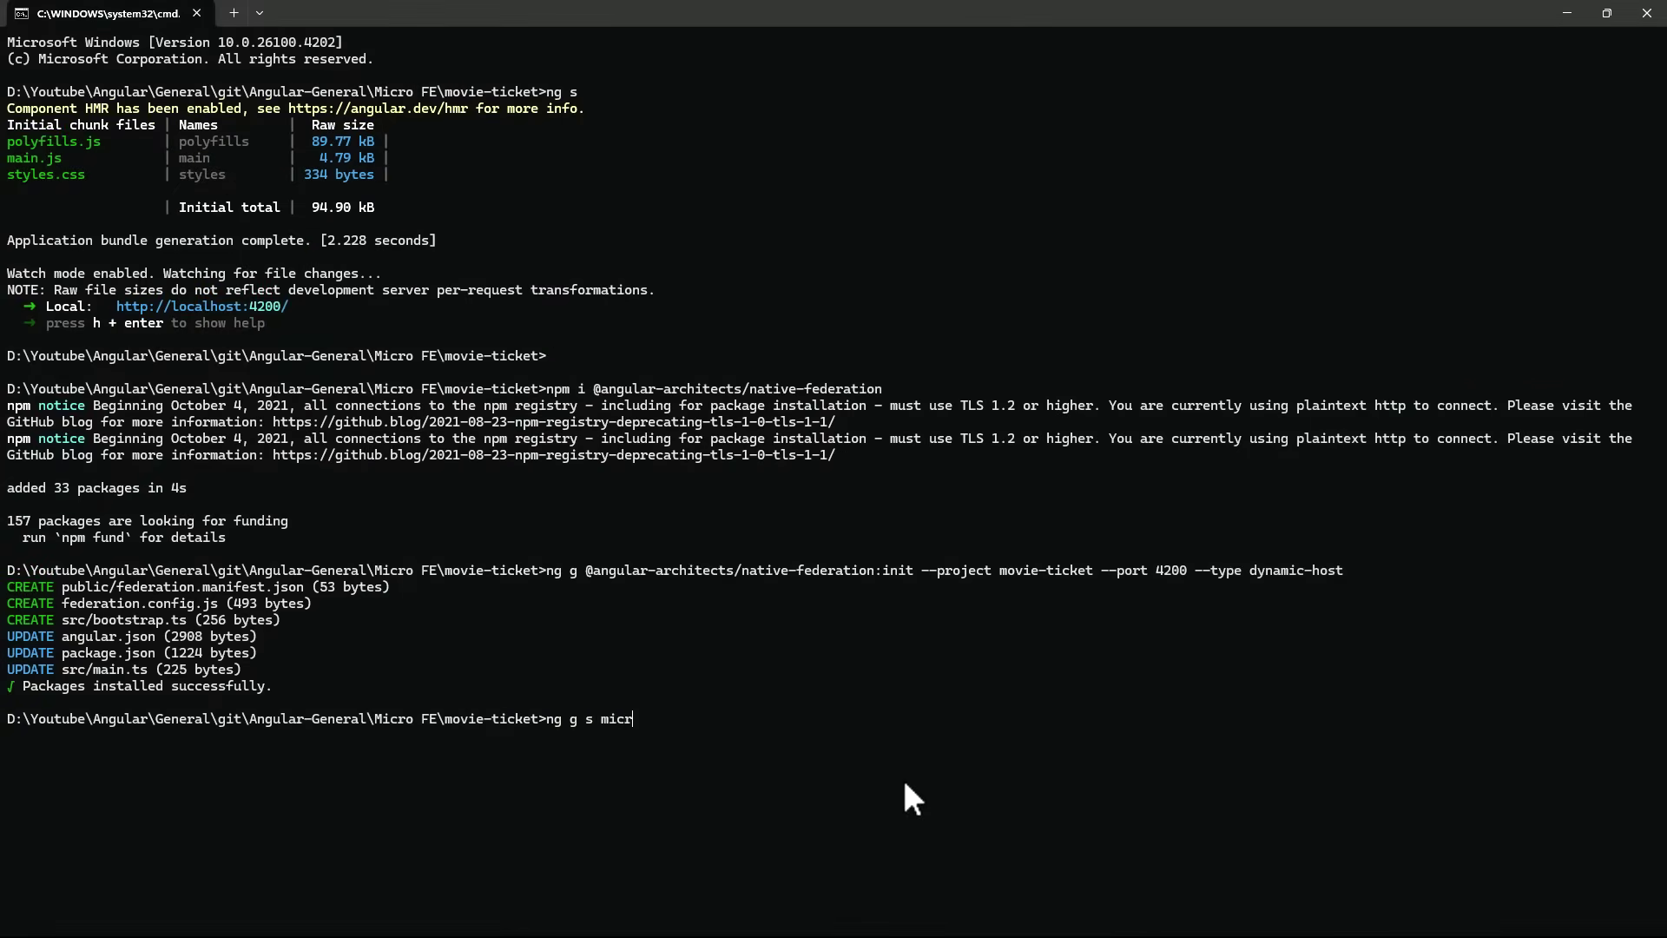
text(o-frontend)
- Run 'ng g s micro-frontend' in movie-ticket to create the service and spec files
key(Return)
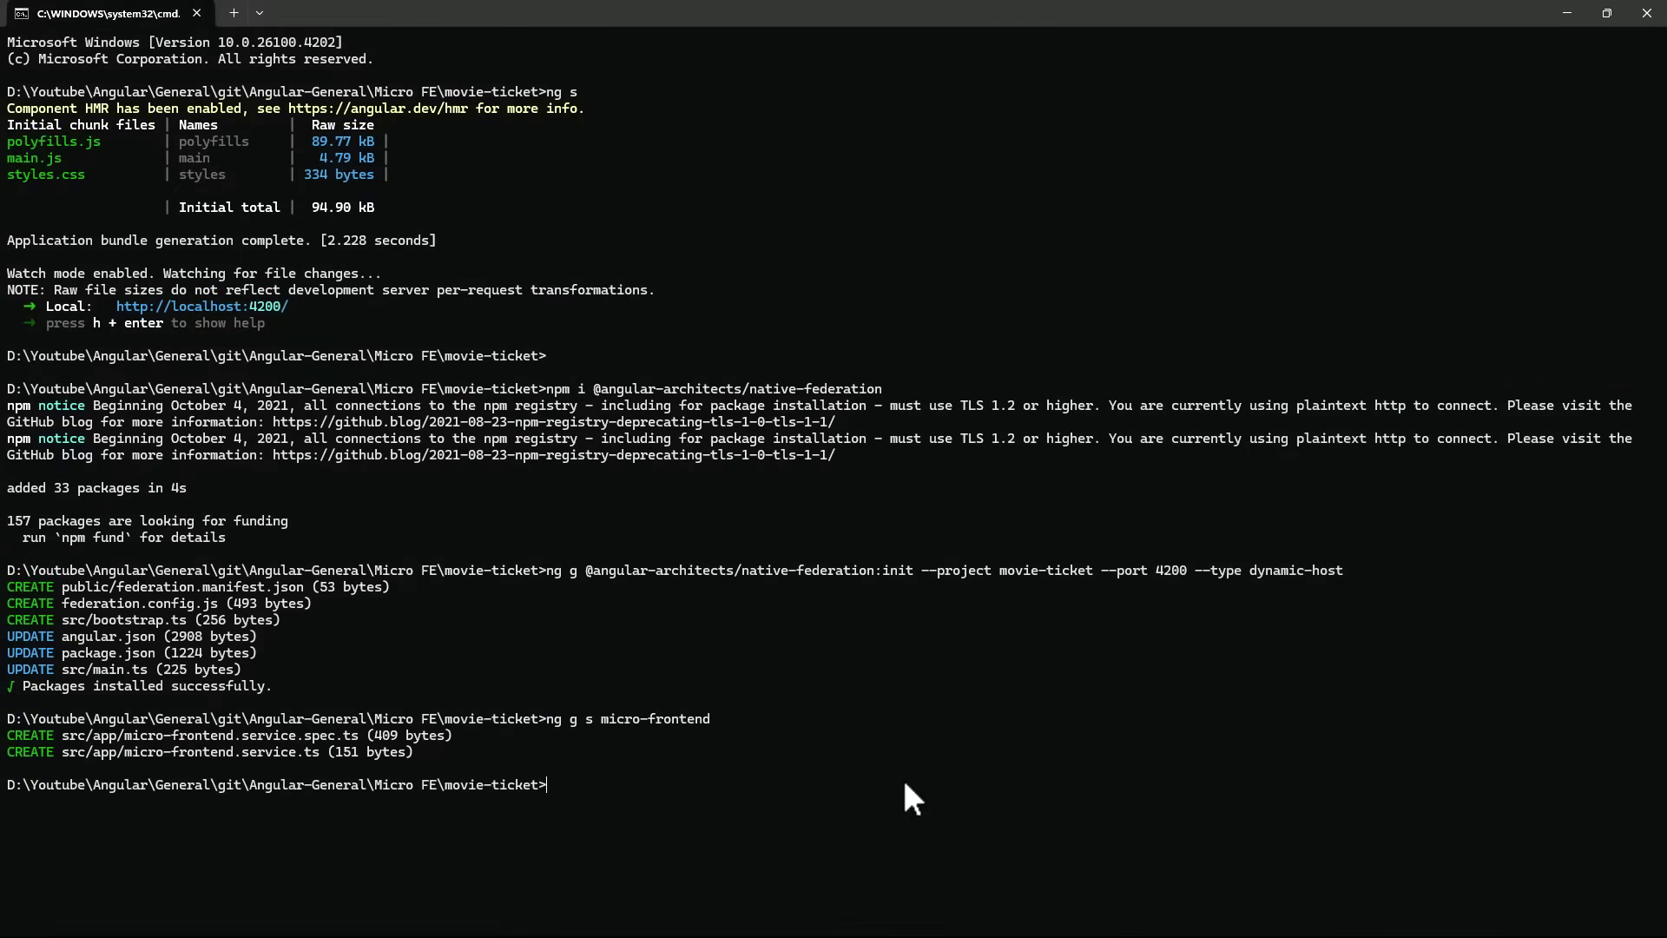
scroll(373, 707, down, 1)
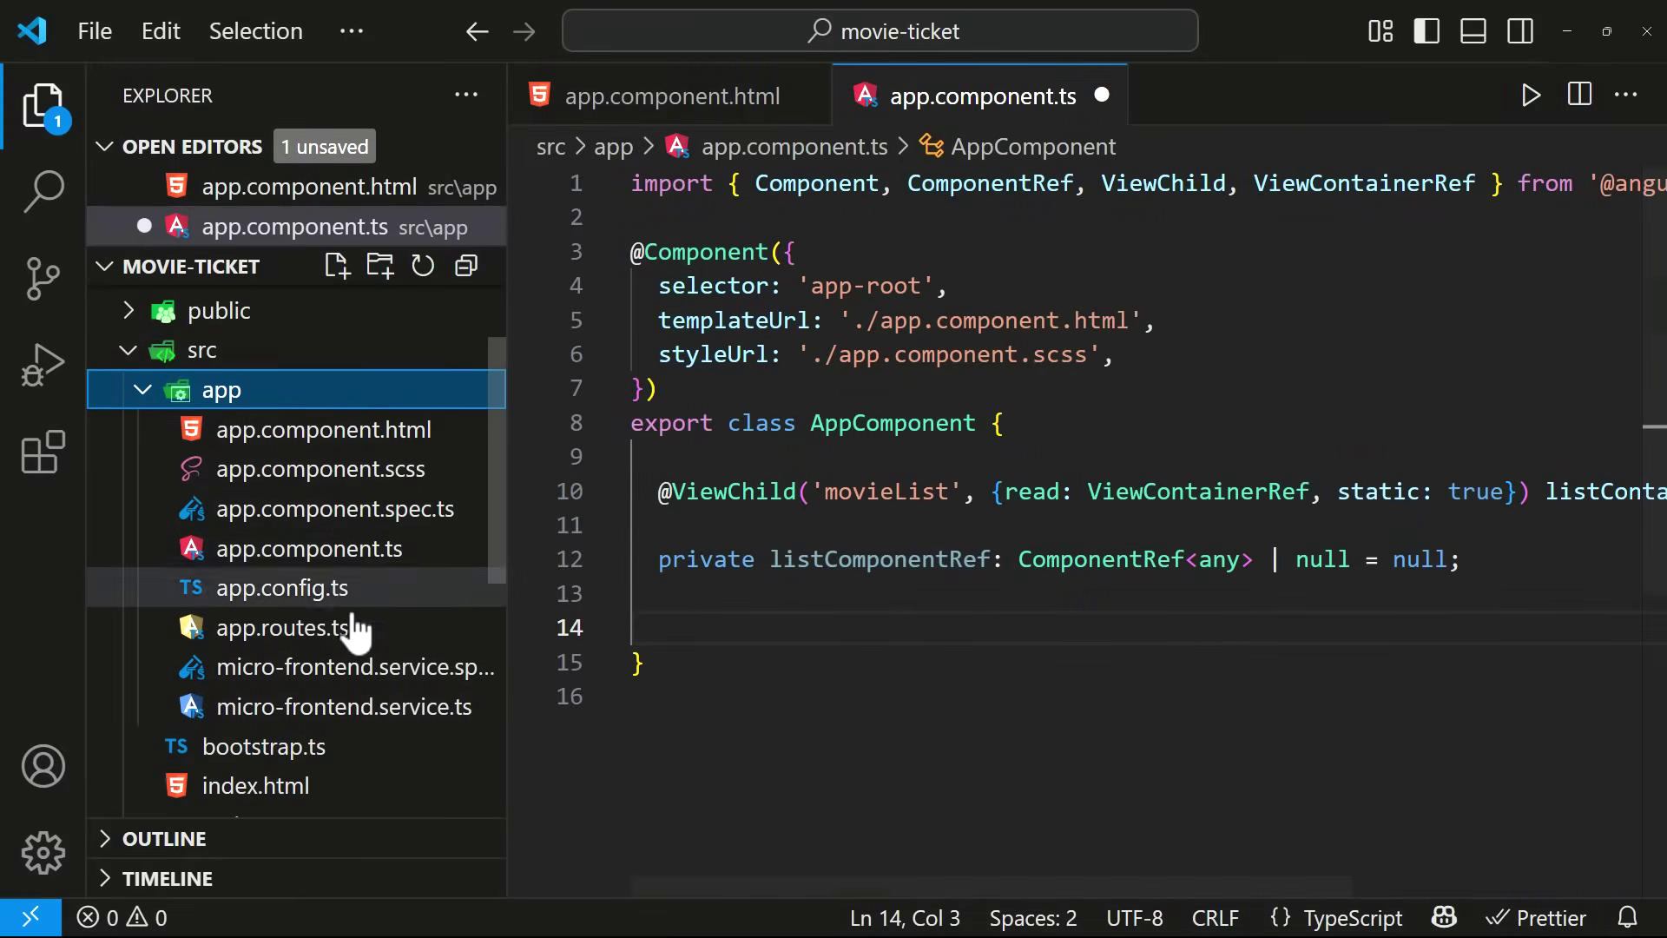
- Add an async loadRemoteComponent(port: number, remoteName: string) method to micro-frontend.service.ts
click(391, 745)
click(946, 424)
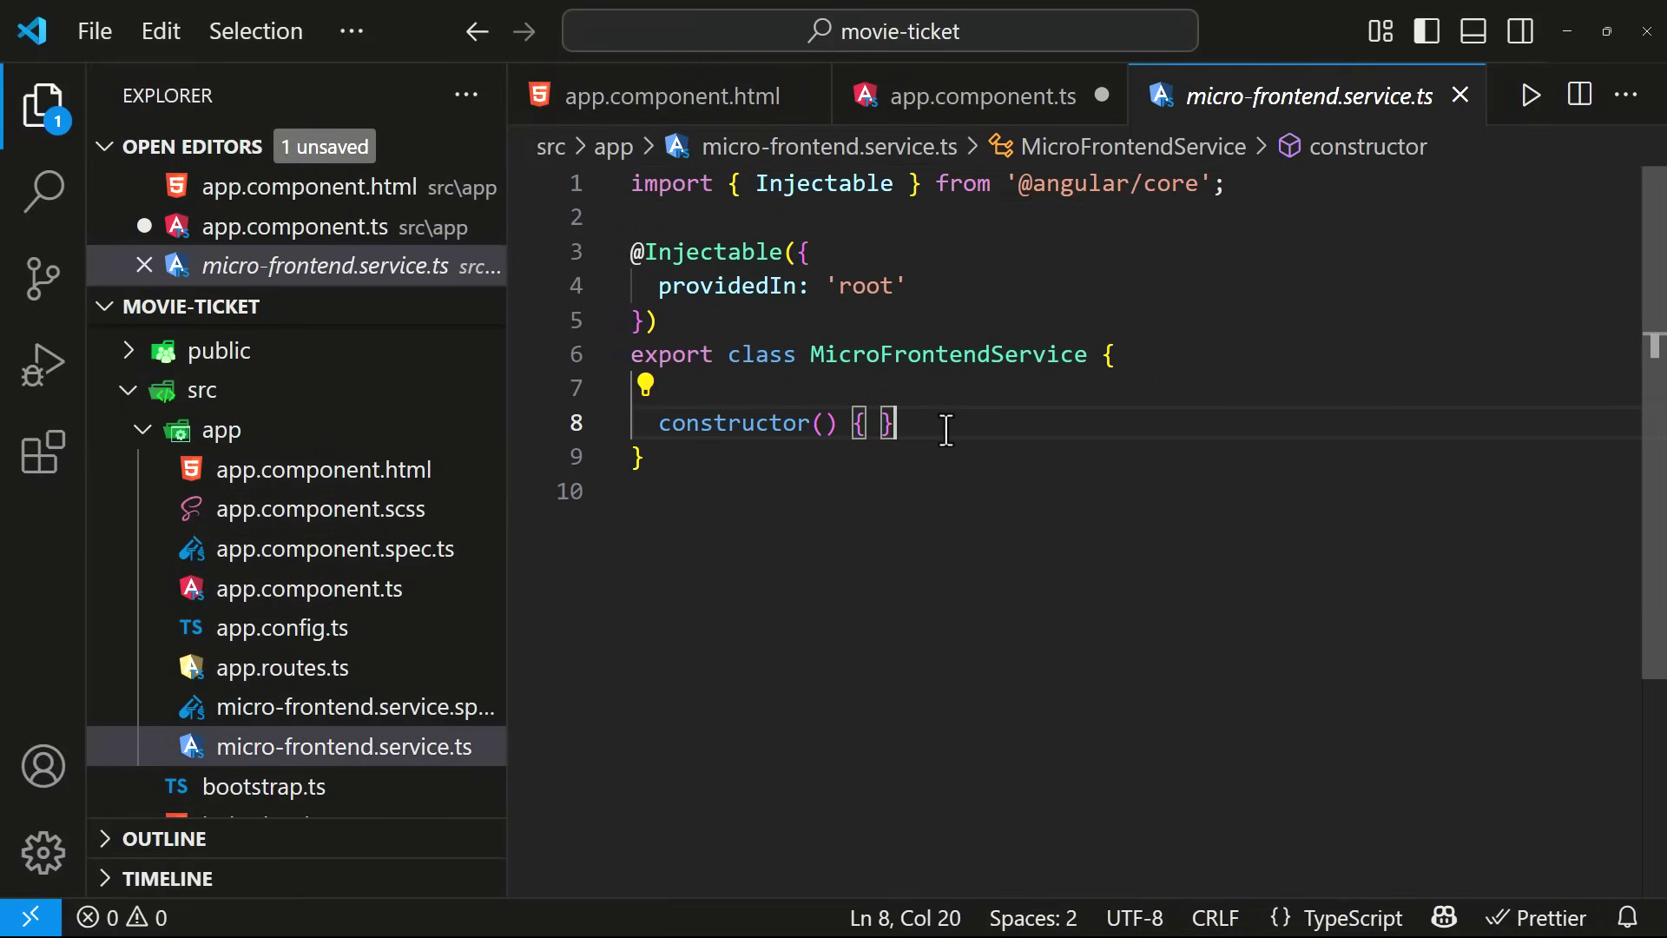
key(Return)
key(Return)
text(async )
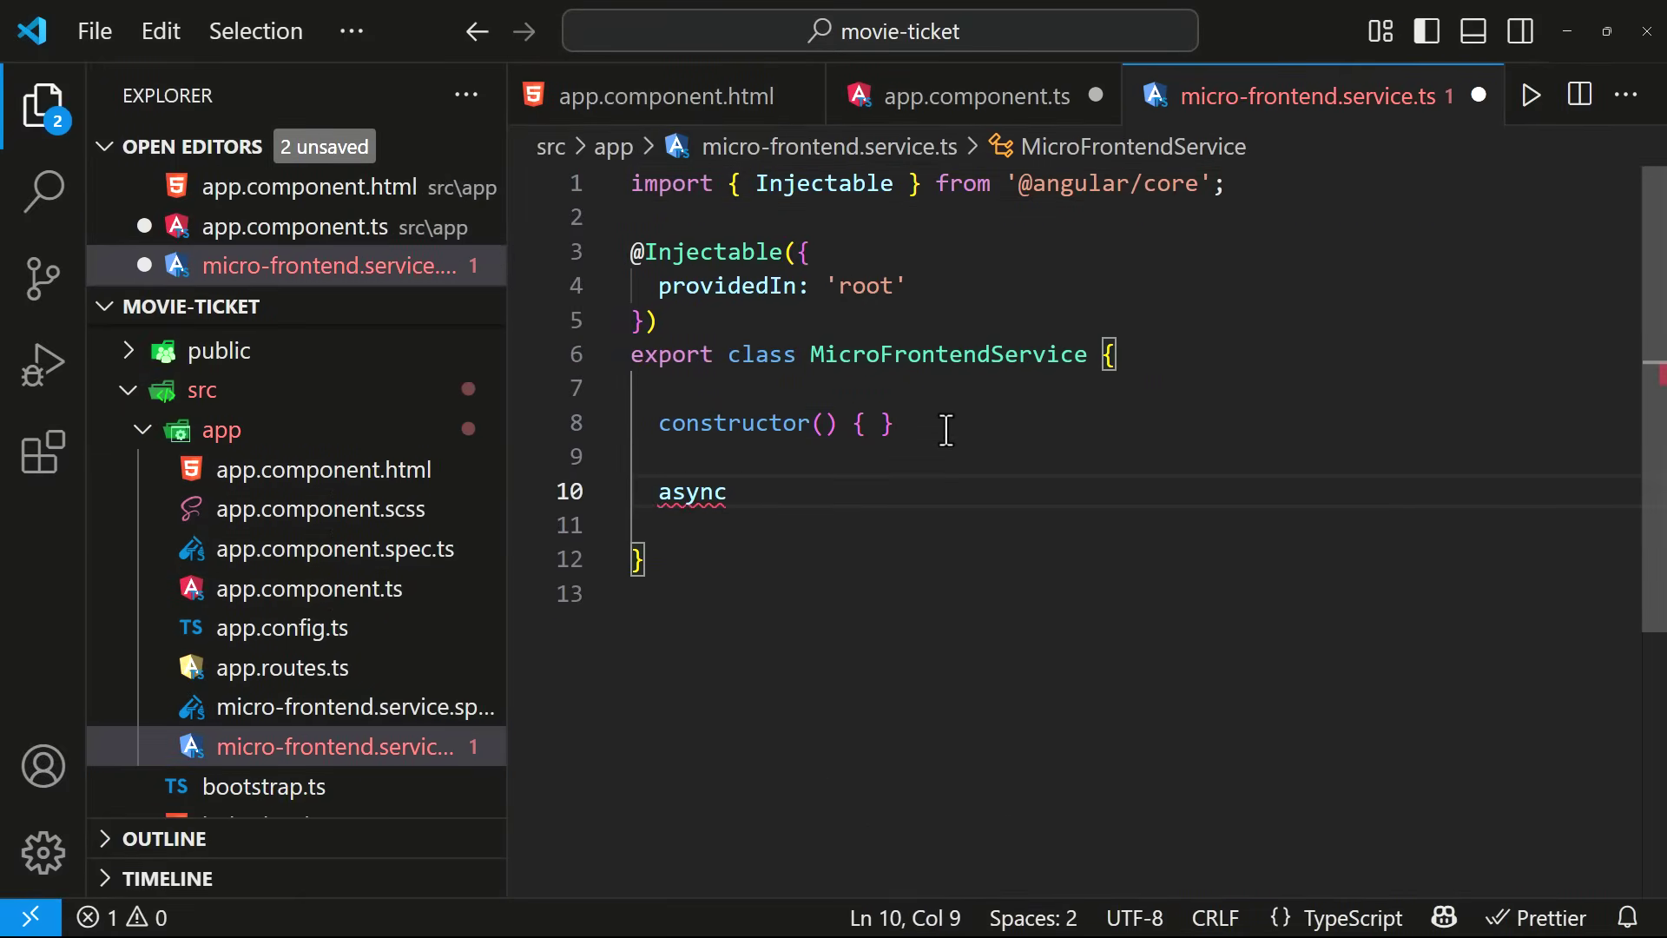
text(loadRemoteComponent)
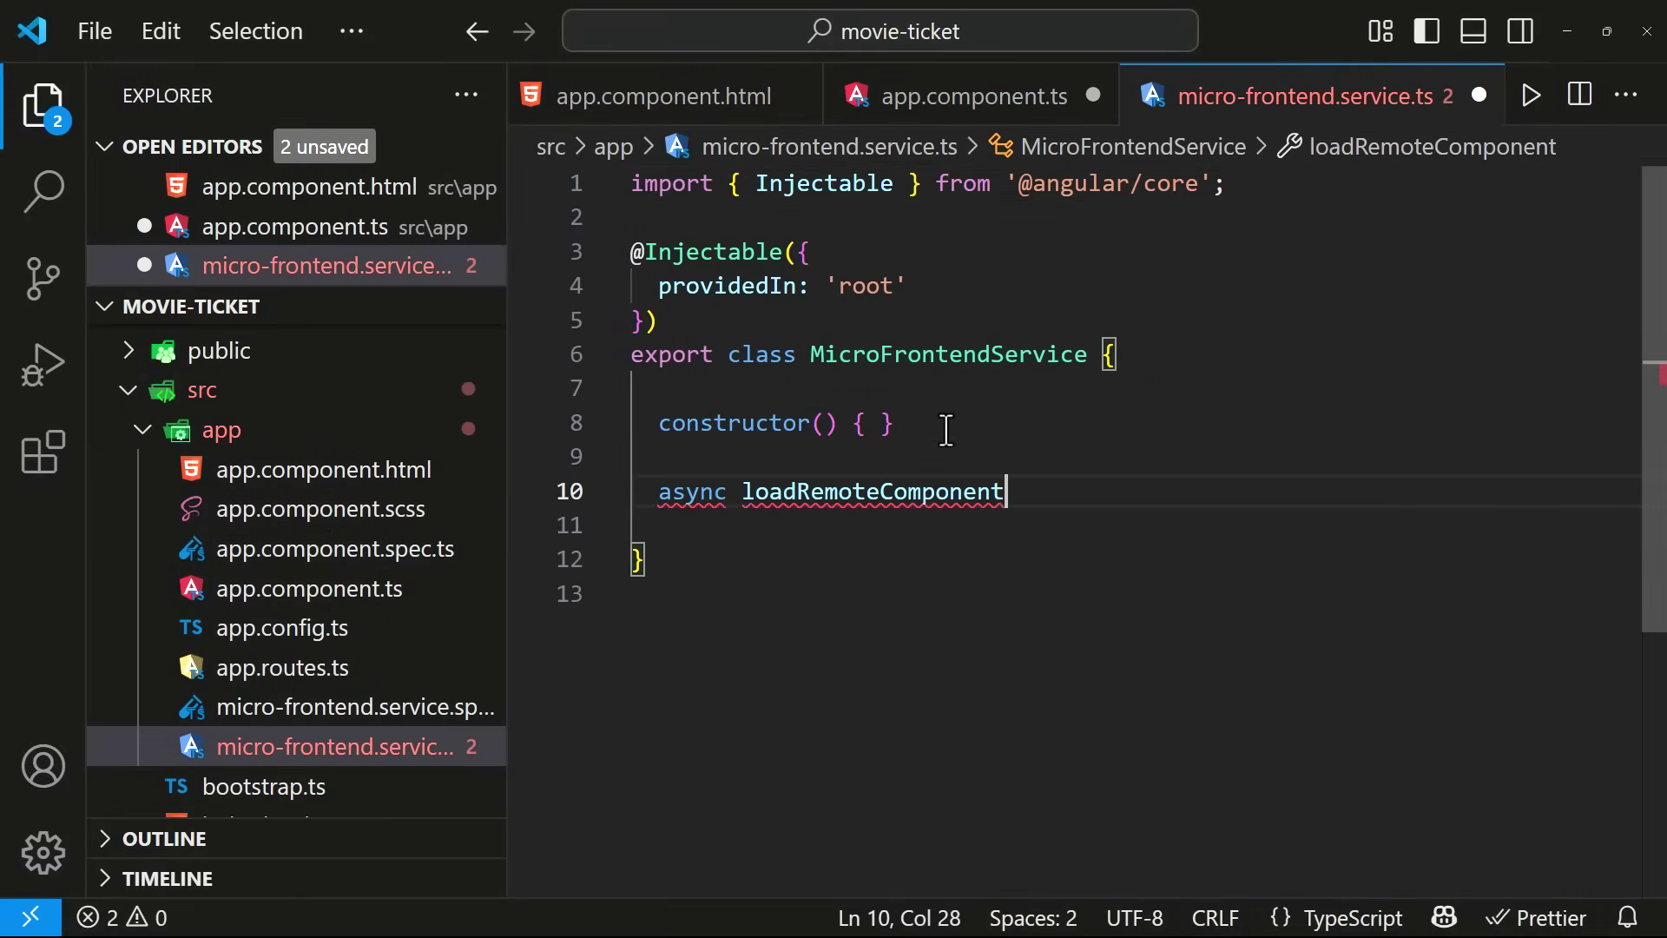
text(() {)
key(Return)
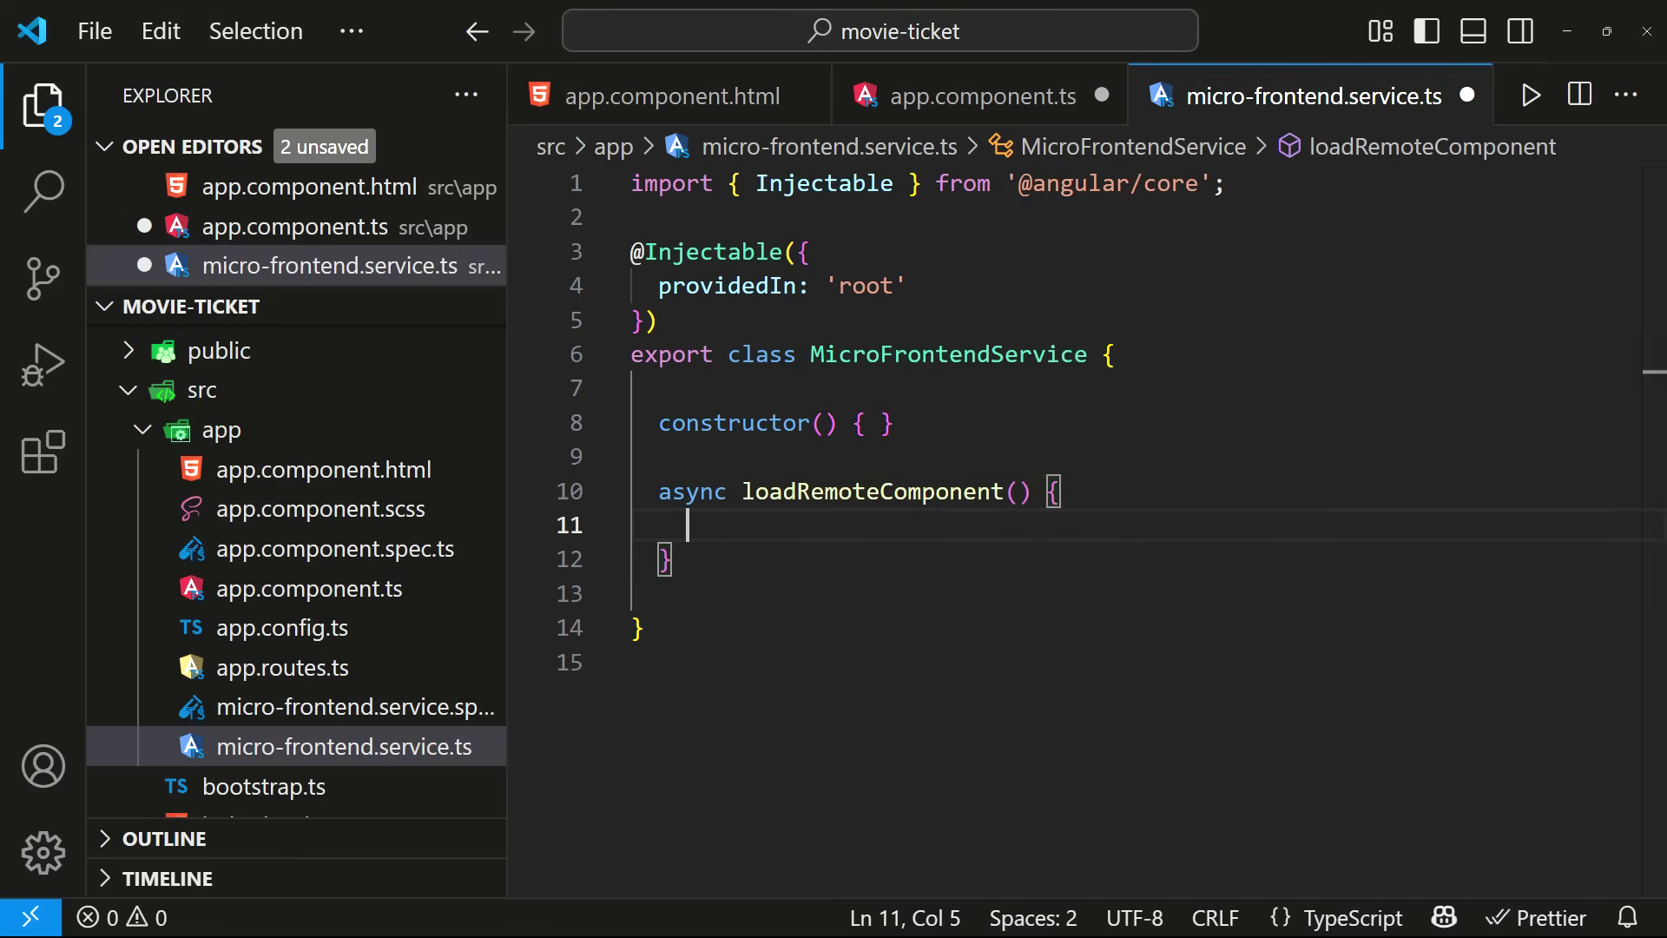
click(1015, 491)
text(port: nu)
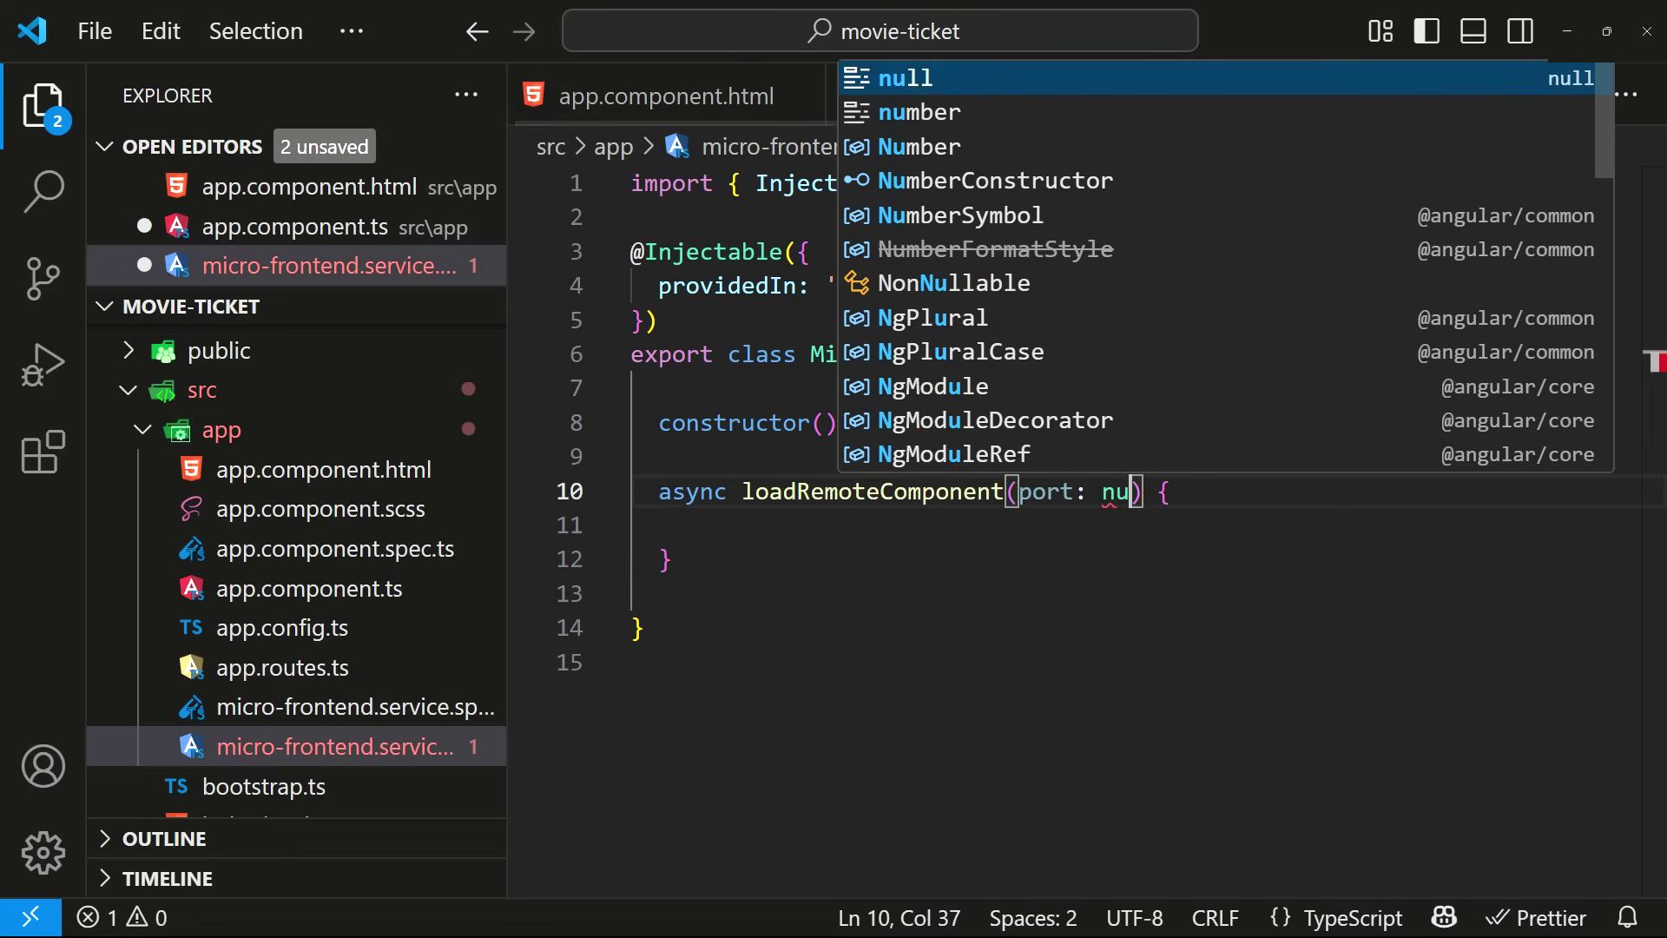
text(mber, remoteName: )
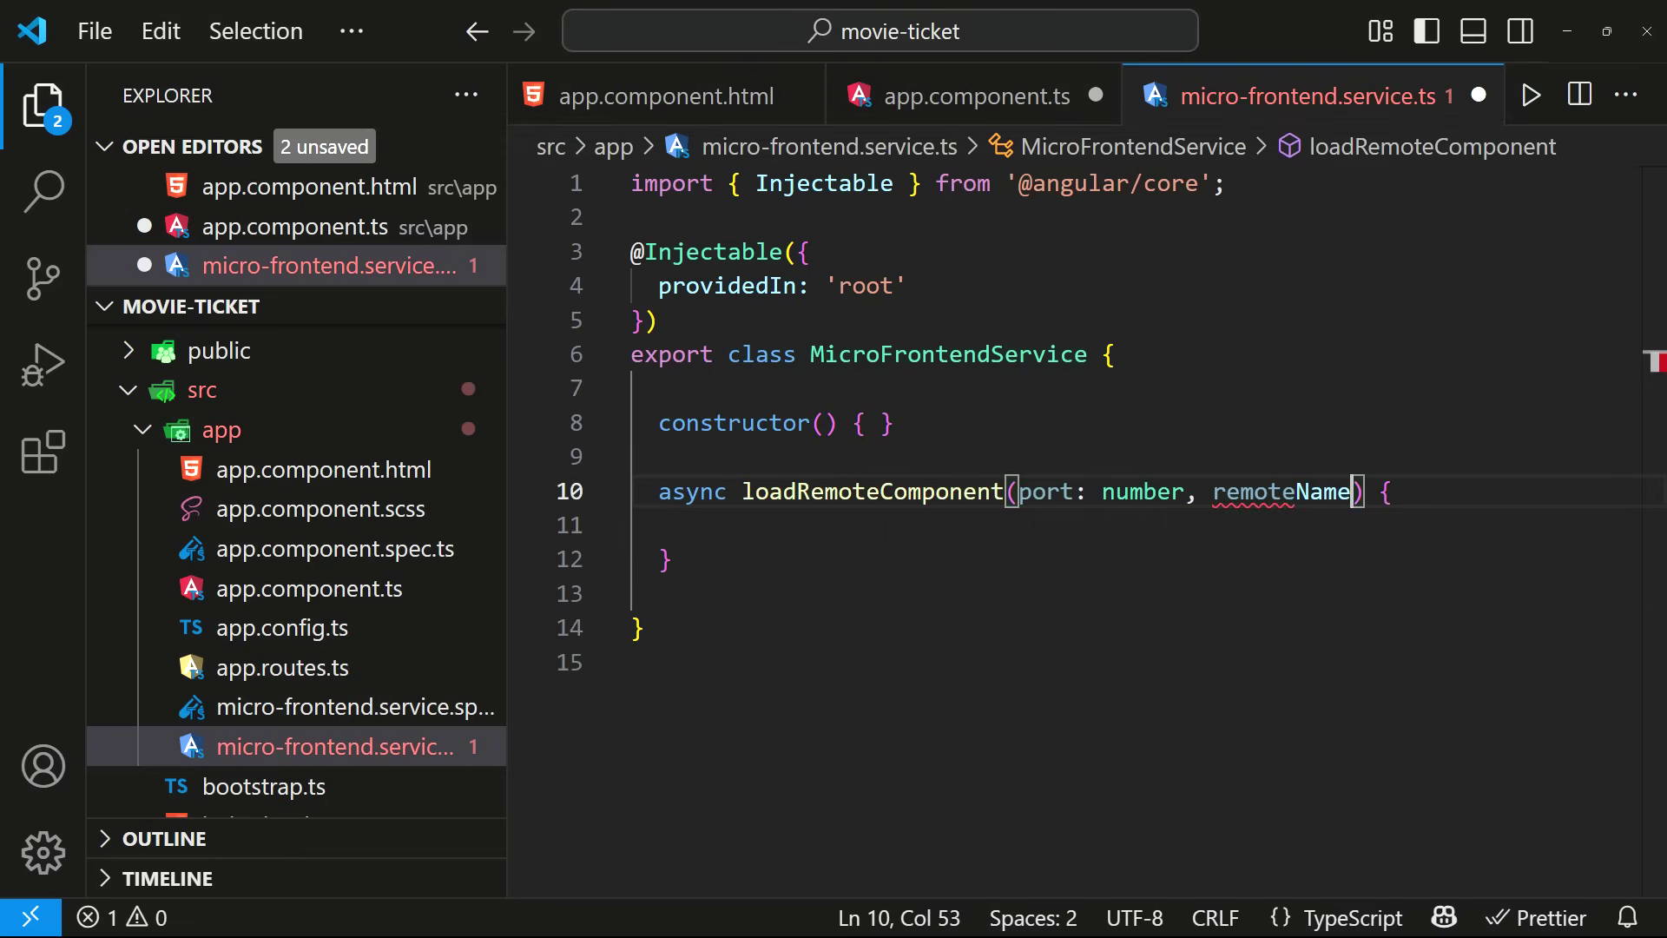
text(string)
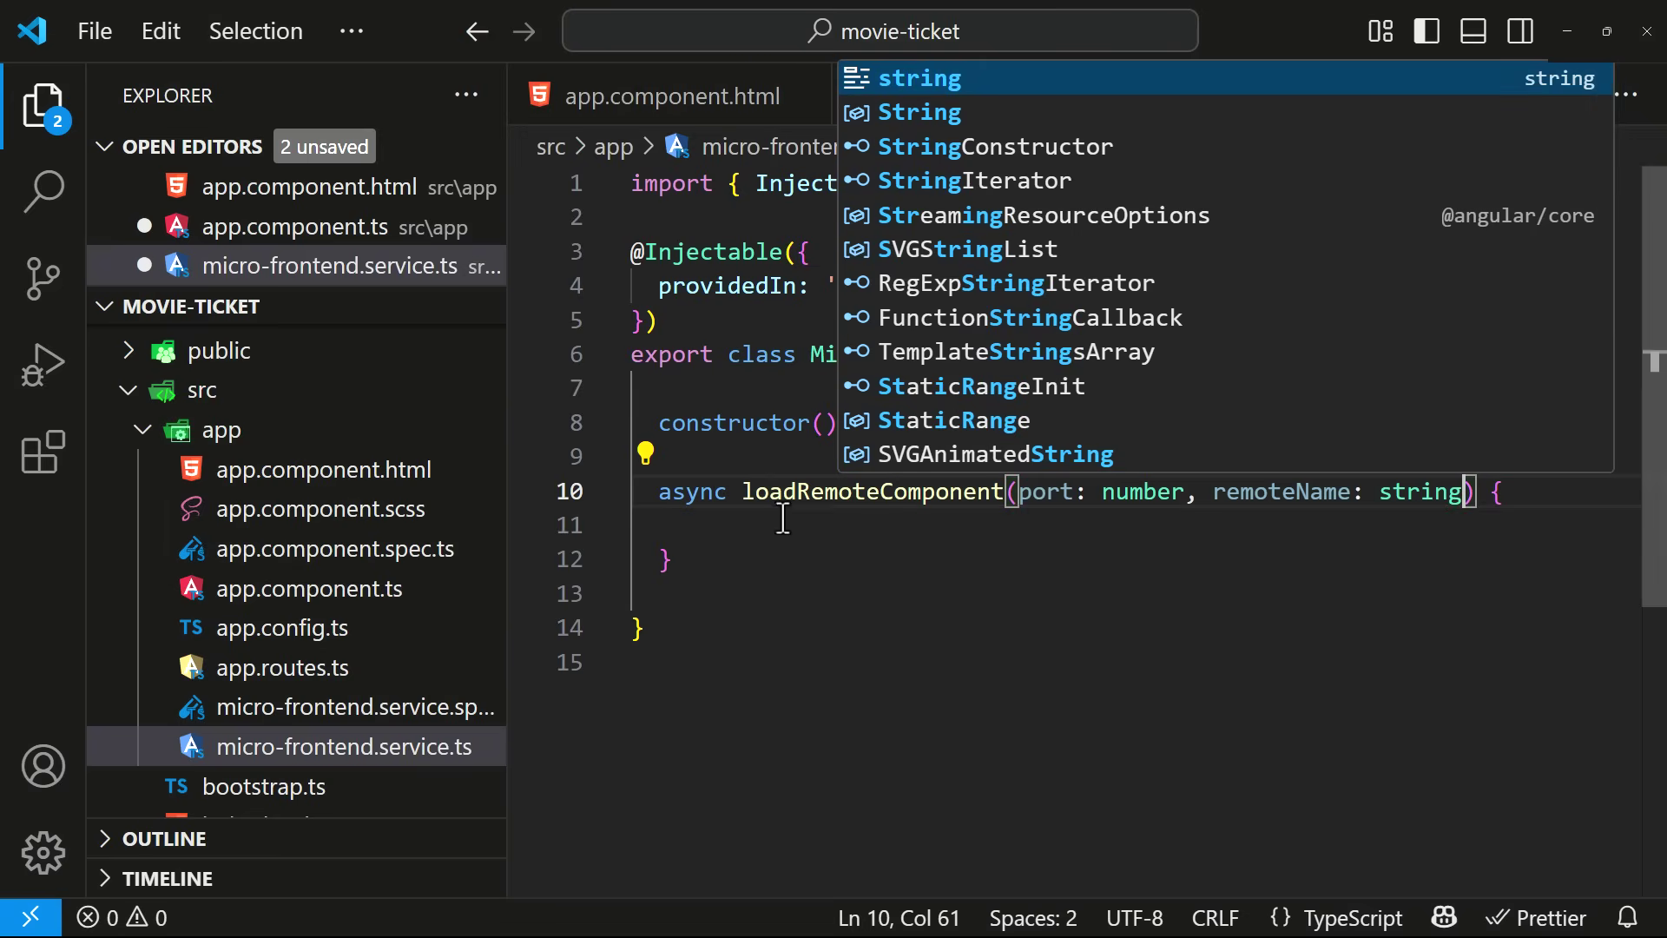
- Give loadRemoteComponent an empty try block and catch (err) block
click(782, 521)
text(try {)
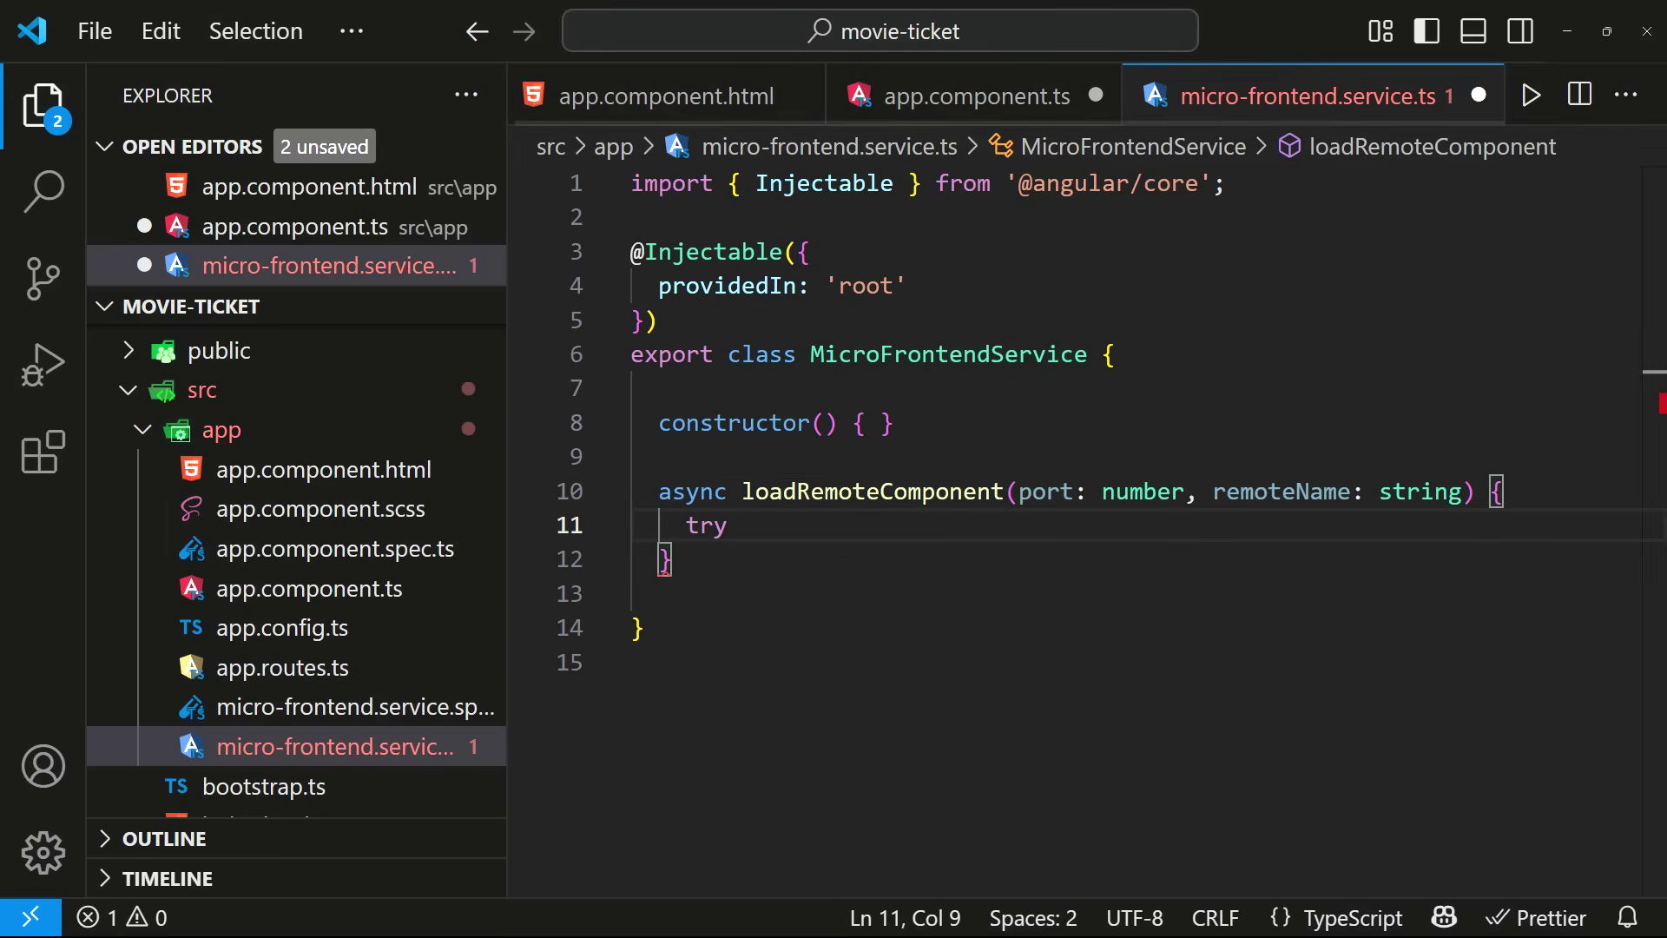
key(Return)
key(Down)
text(catch)
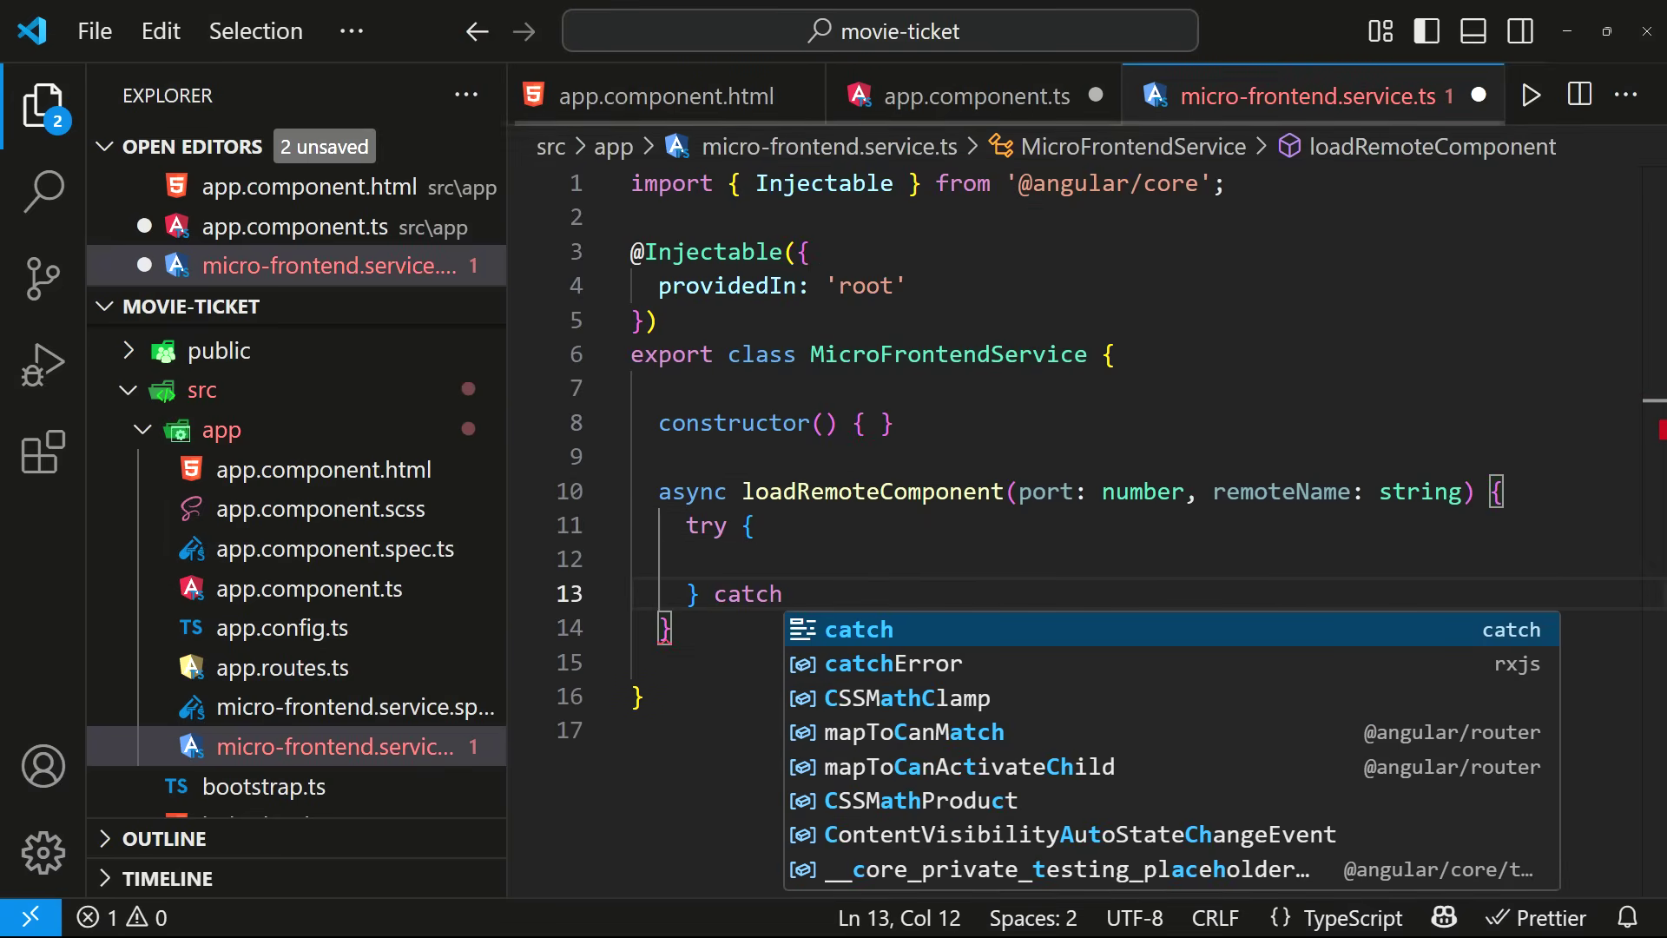
text( (err) {)
key(Return)
click(929, 556)
text(turn a)
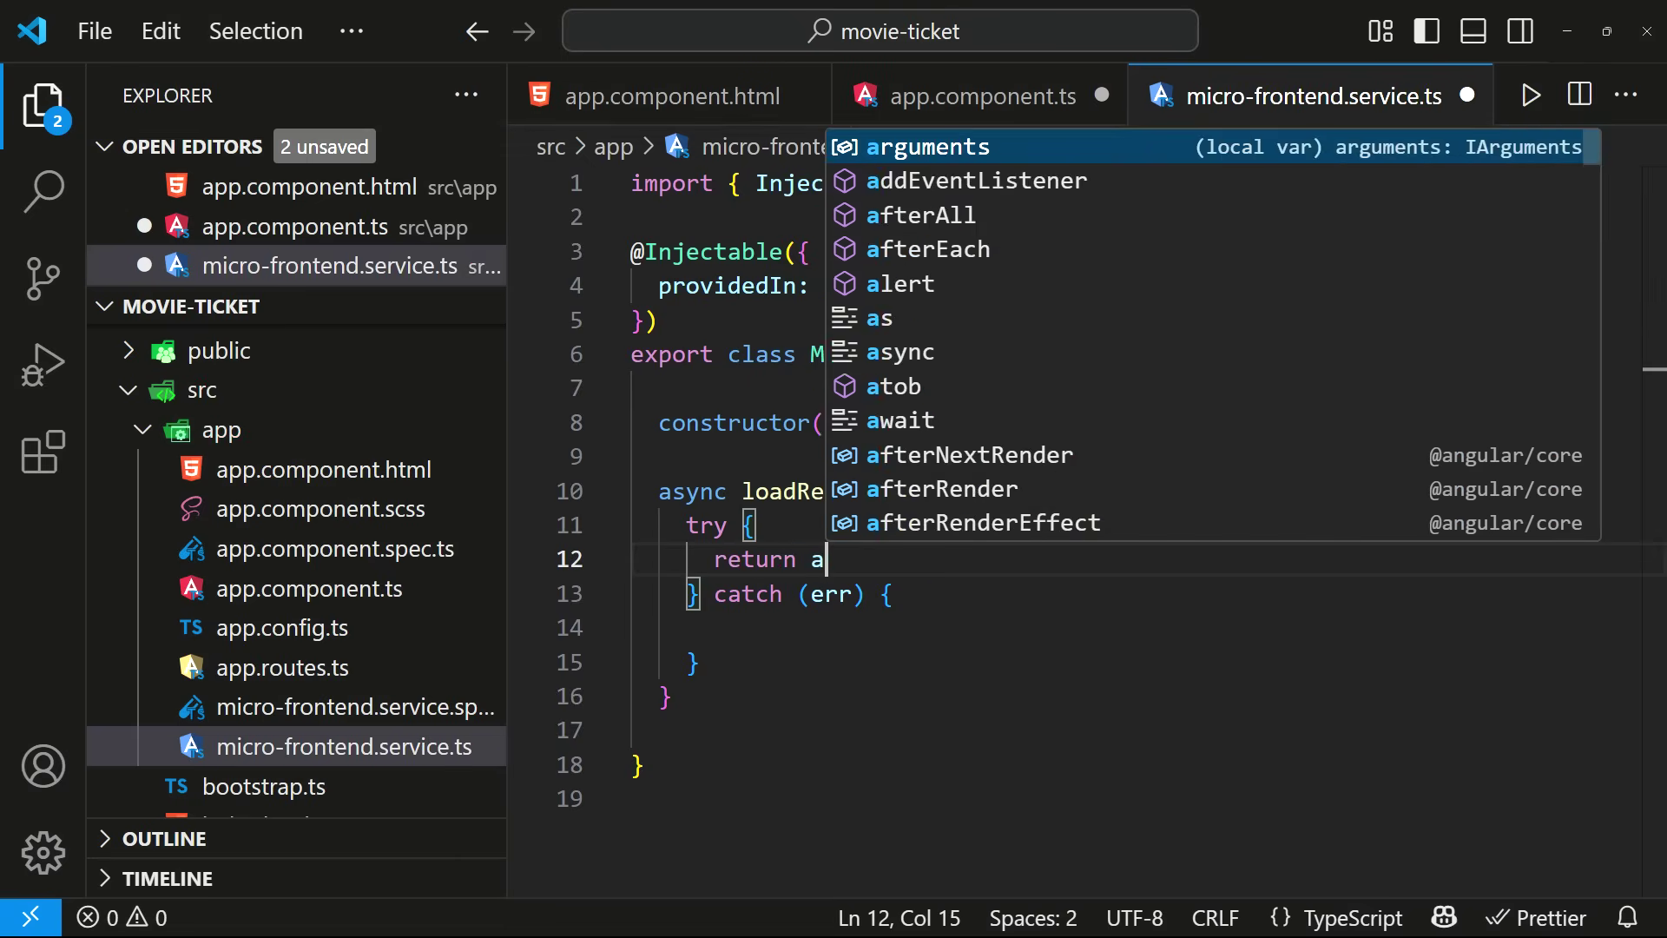
text(wait load)
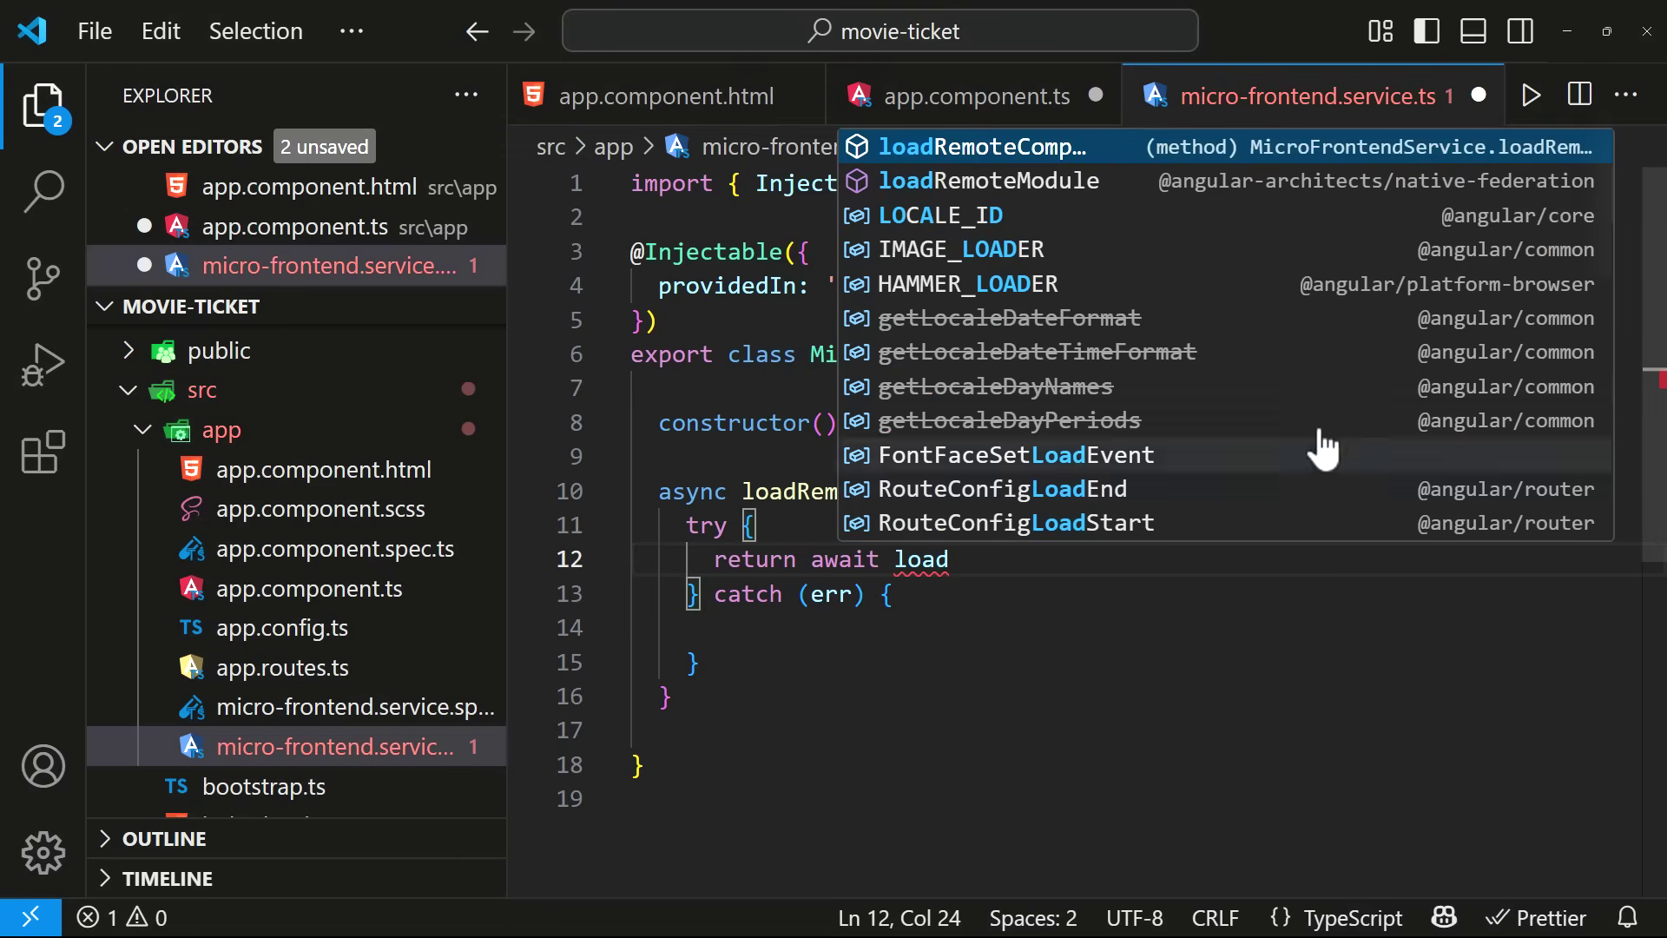
- Return await loadRemoteModule in the try block, starting with an exposedModule option
key(Down)
key(Return)
text(({)
key(Return)
click(638, 732)
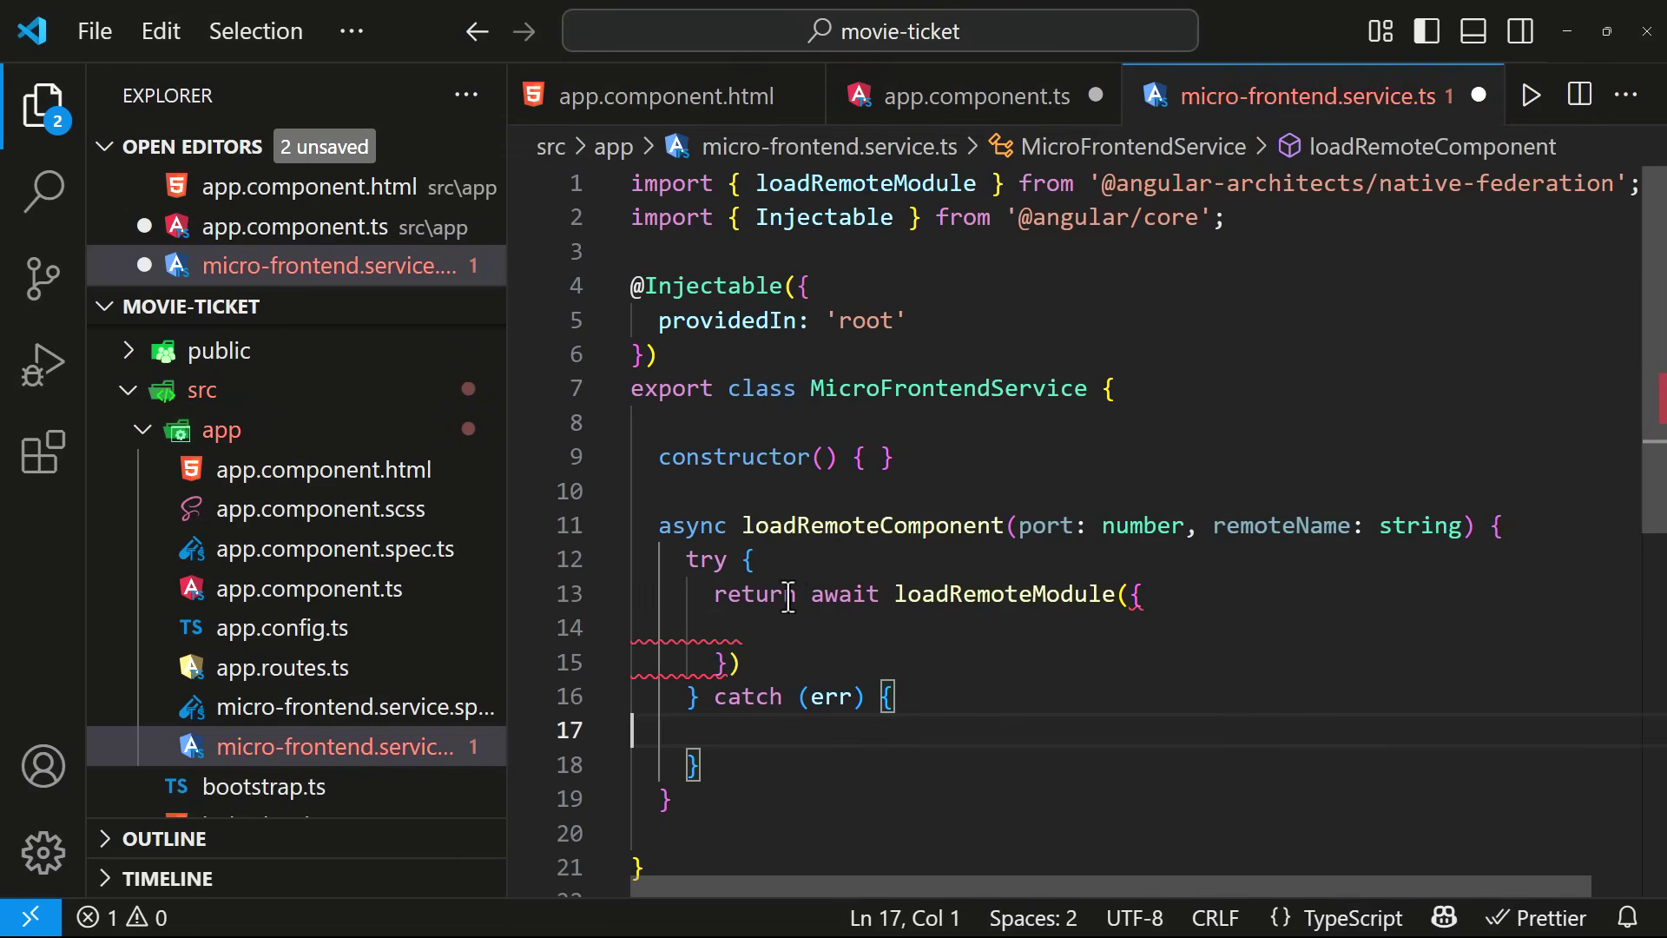
click(796, 625)
text(ex)
key(Tab)
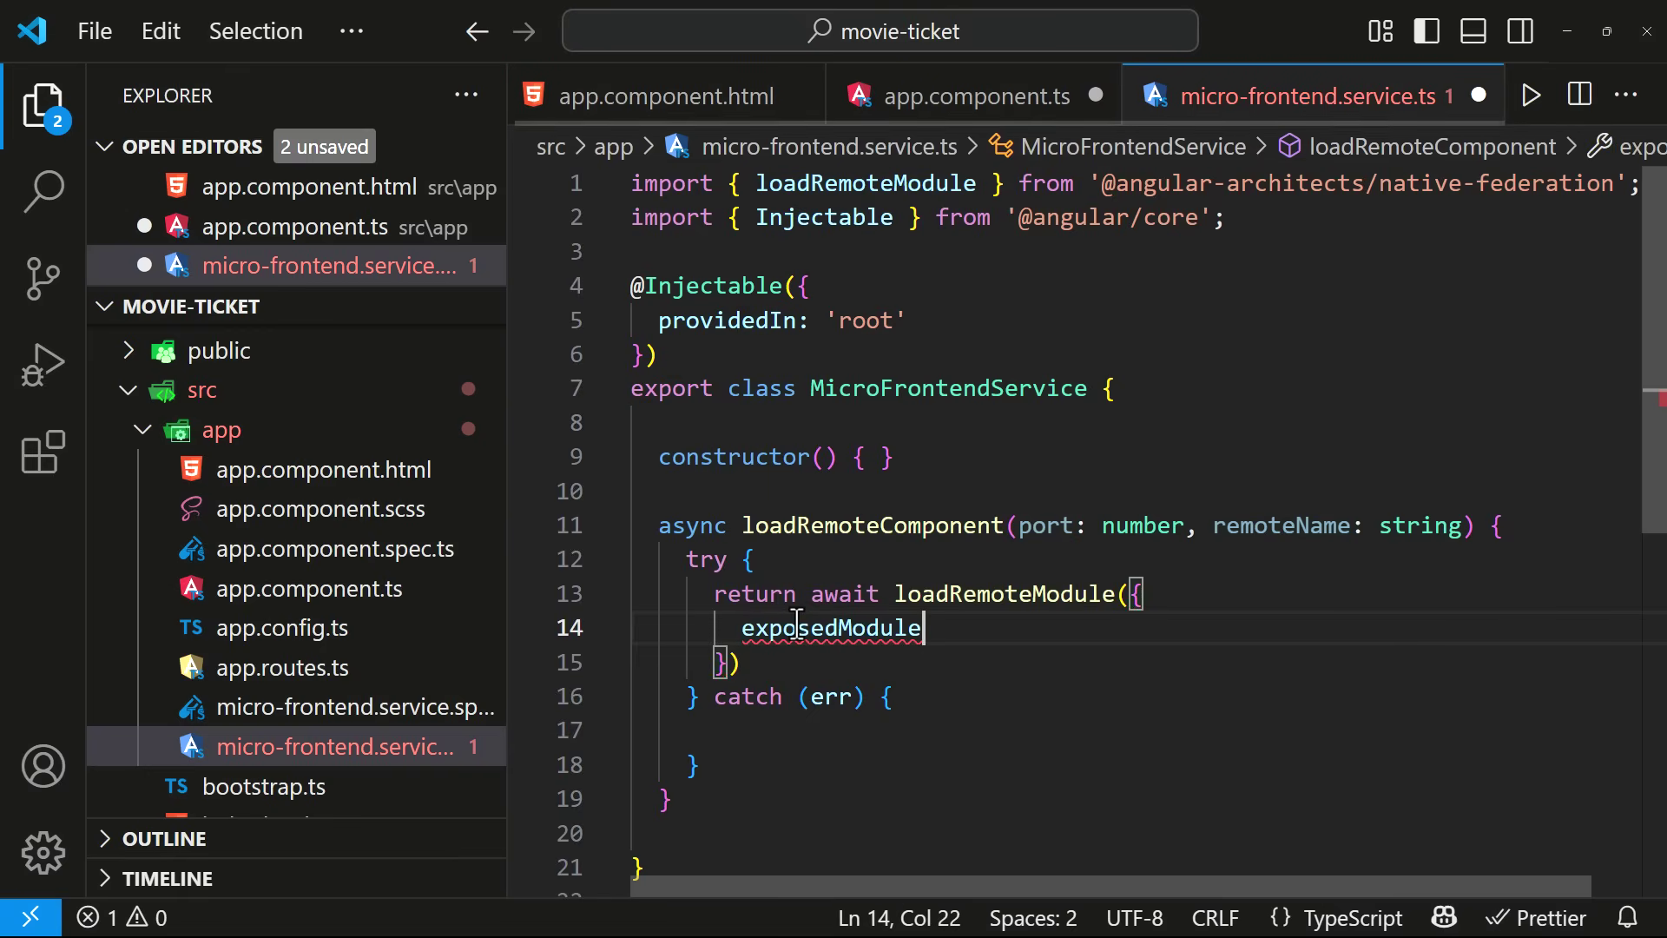
text(: './C)
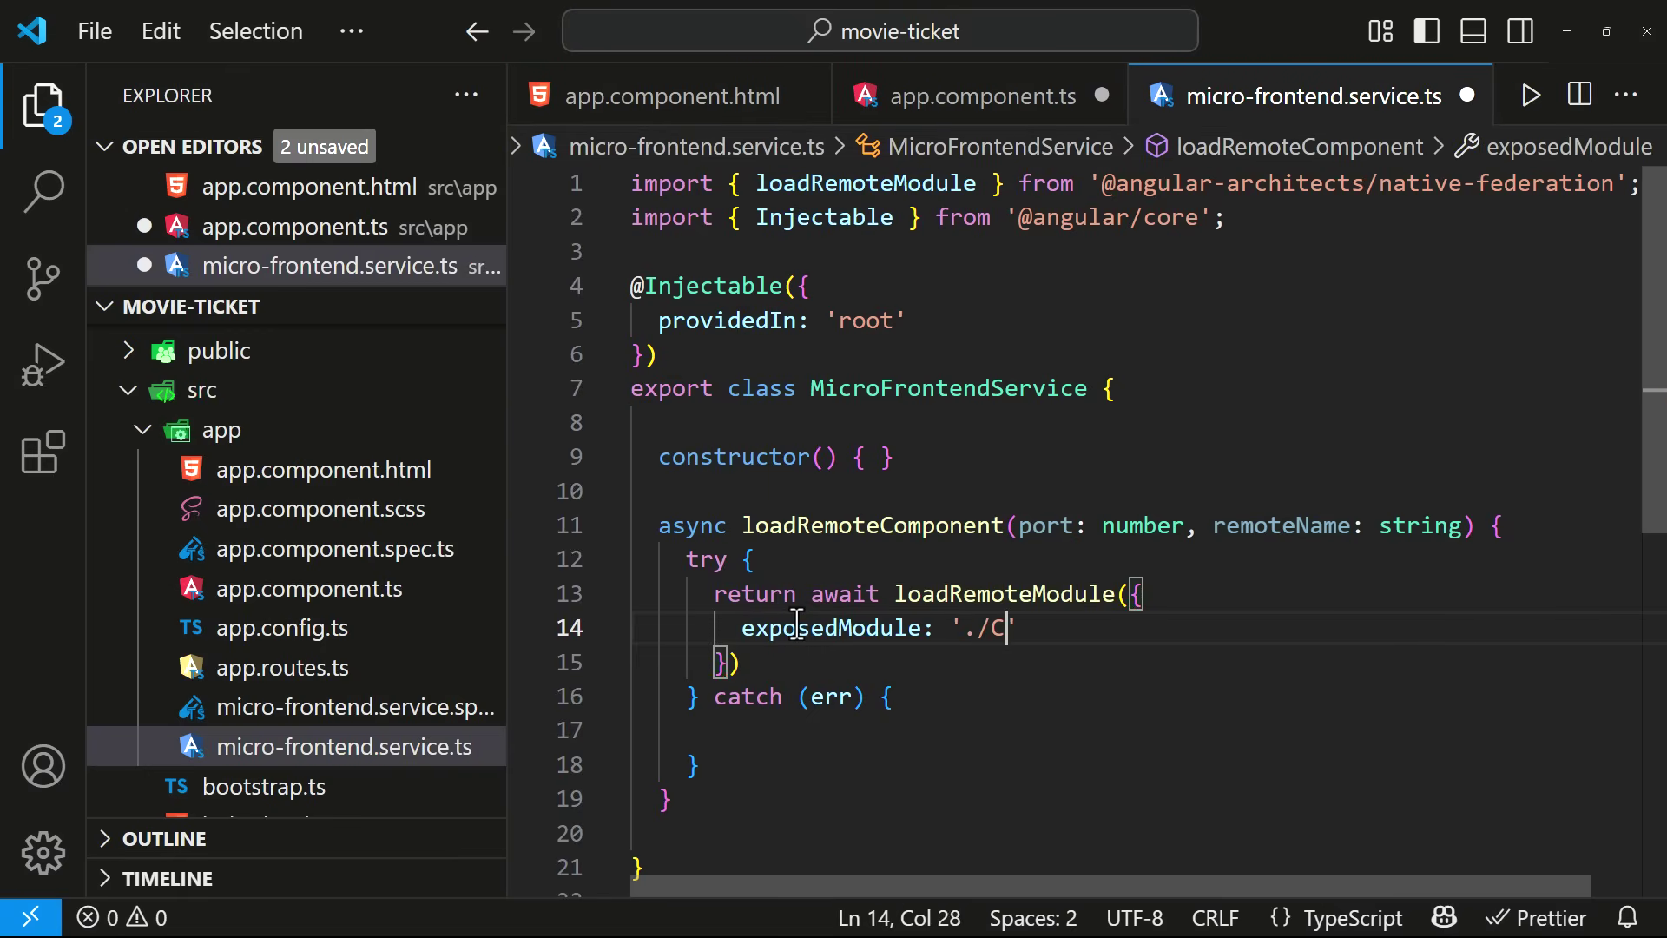
text(,)
- Add remoteName, a localhost remoteEntry.json URL and an 'unauthorized' fallback to the options
key(Return)
text(r)
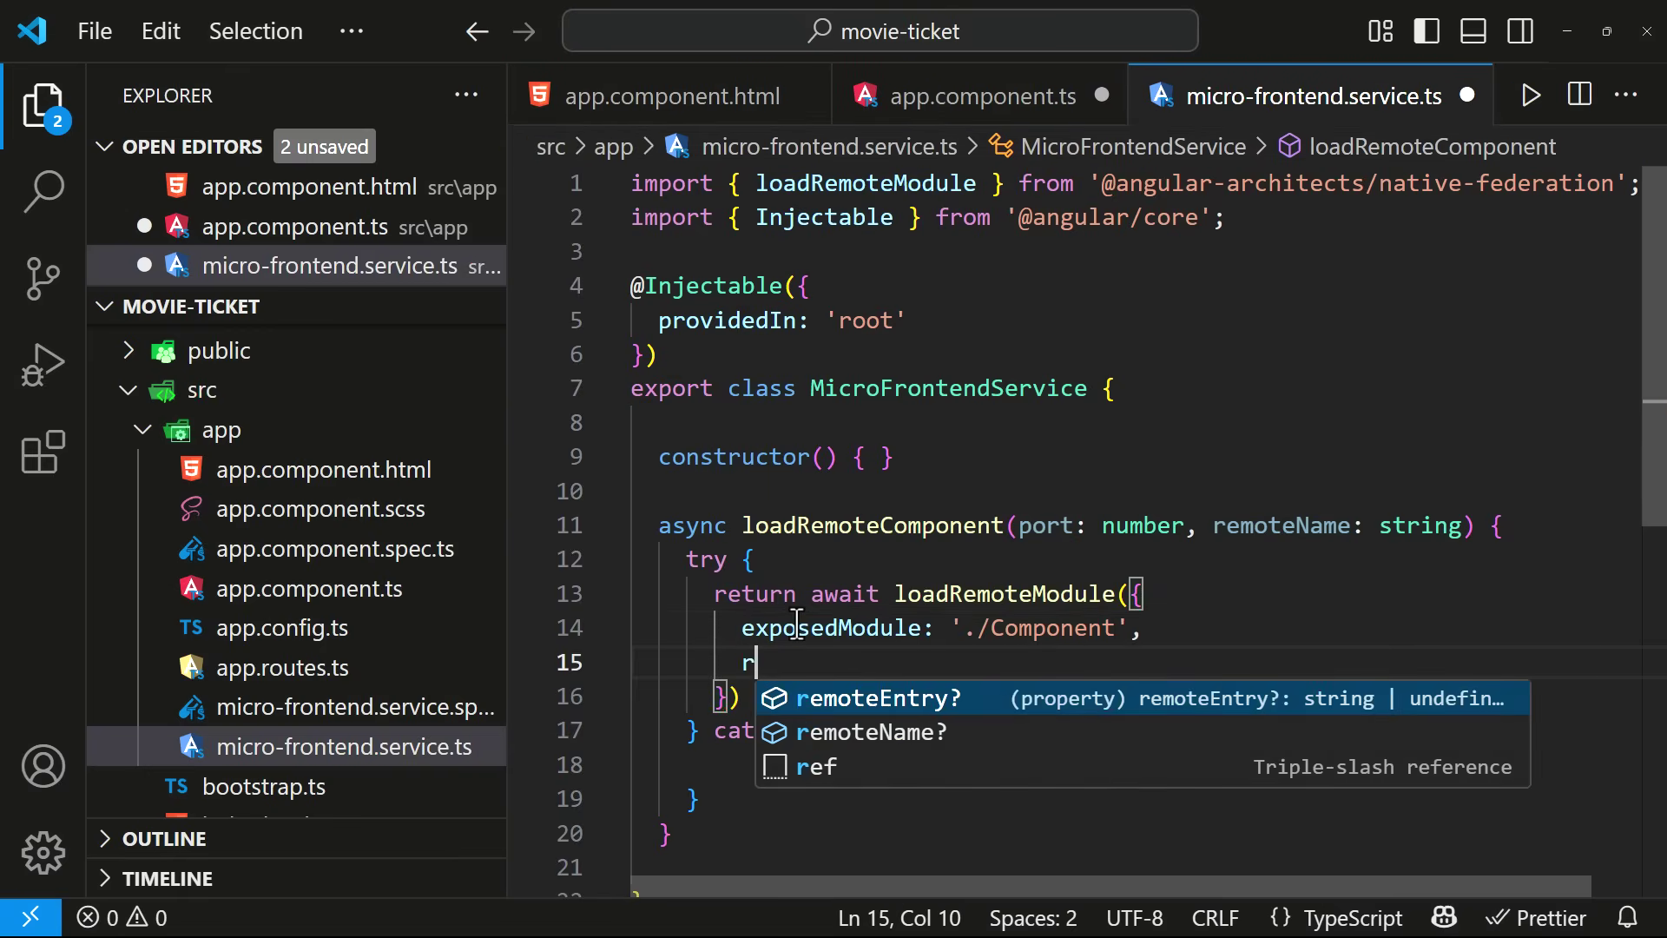
key(Down)
key(Tab)
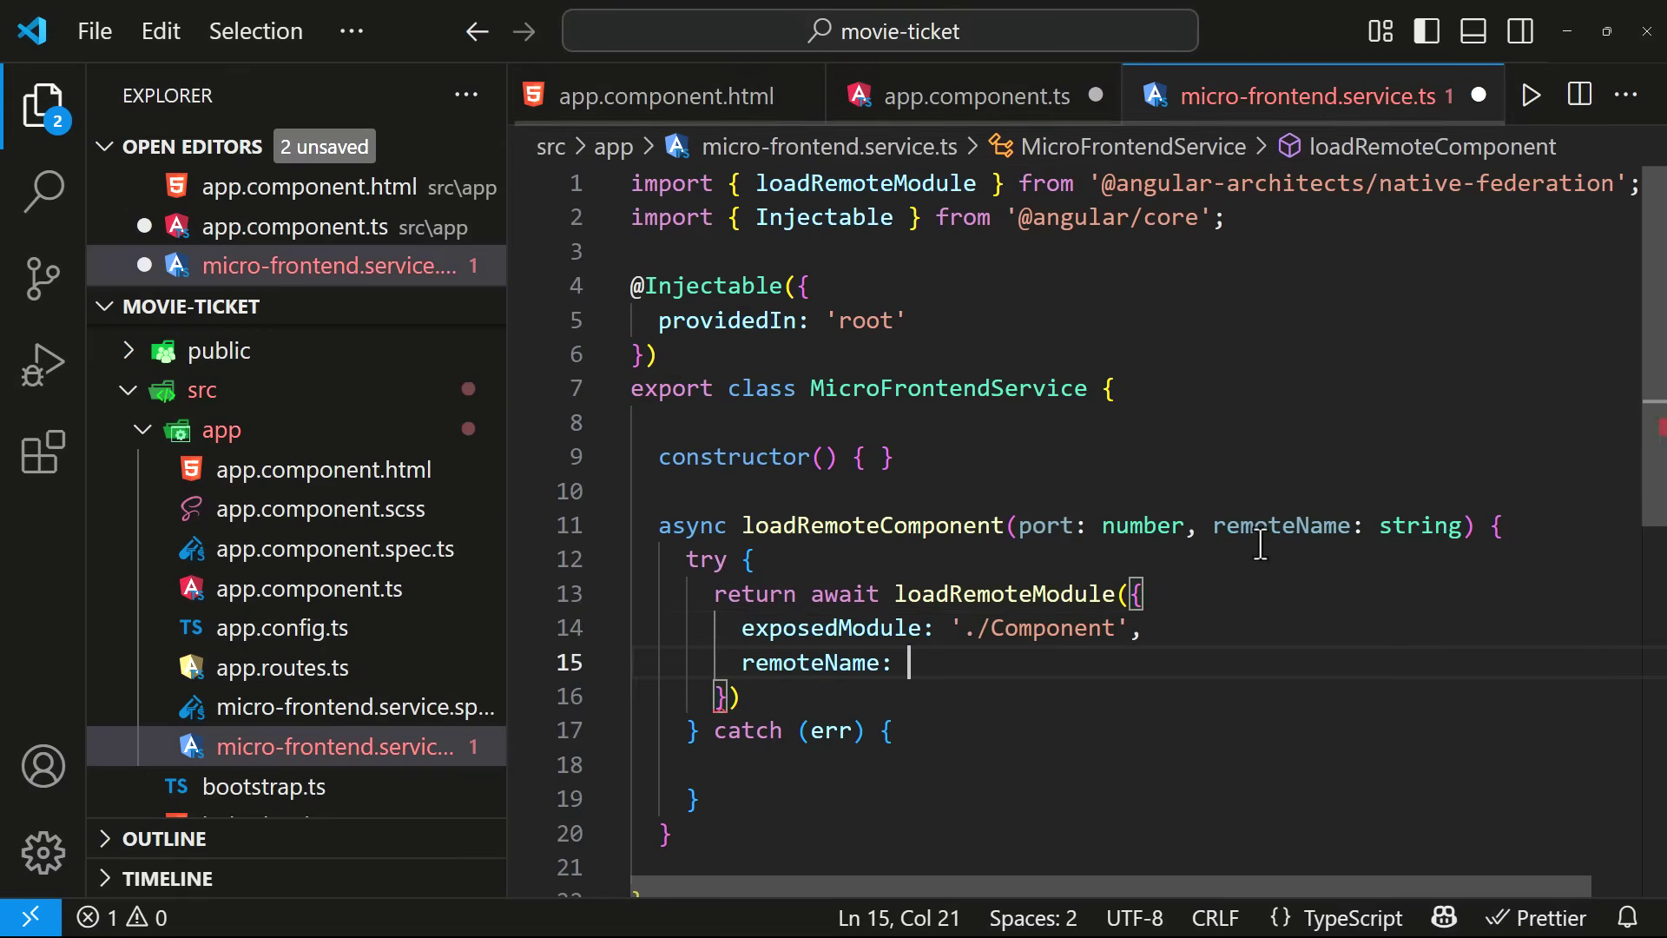
double_click(1284, 524)
key(ctrl+c)
click(961, 664)
key(ctrl+v)
text(,)
key(Return)
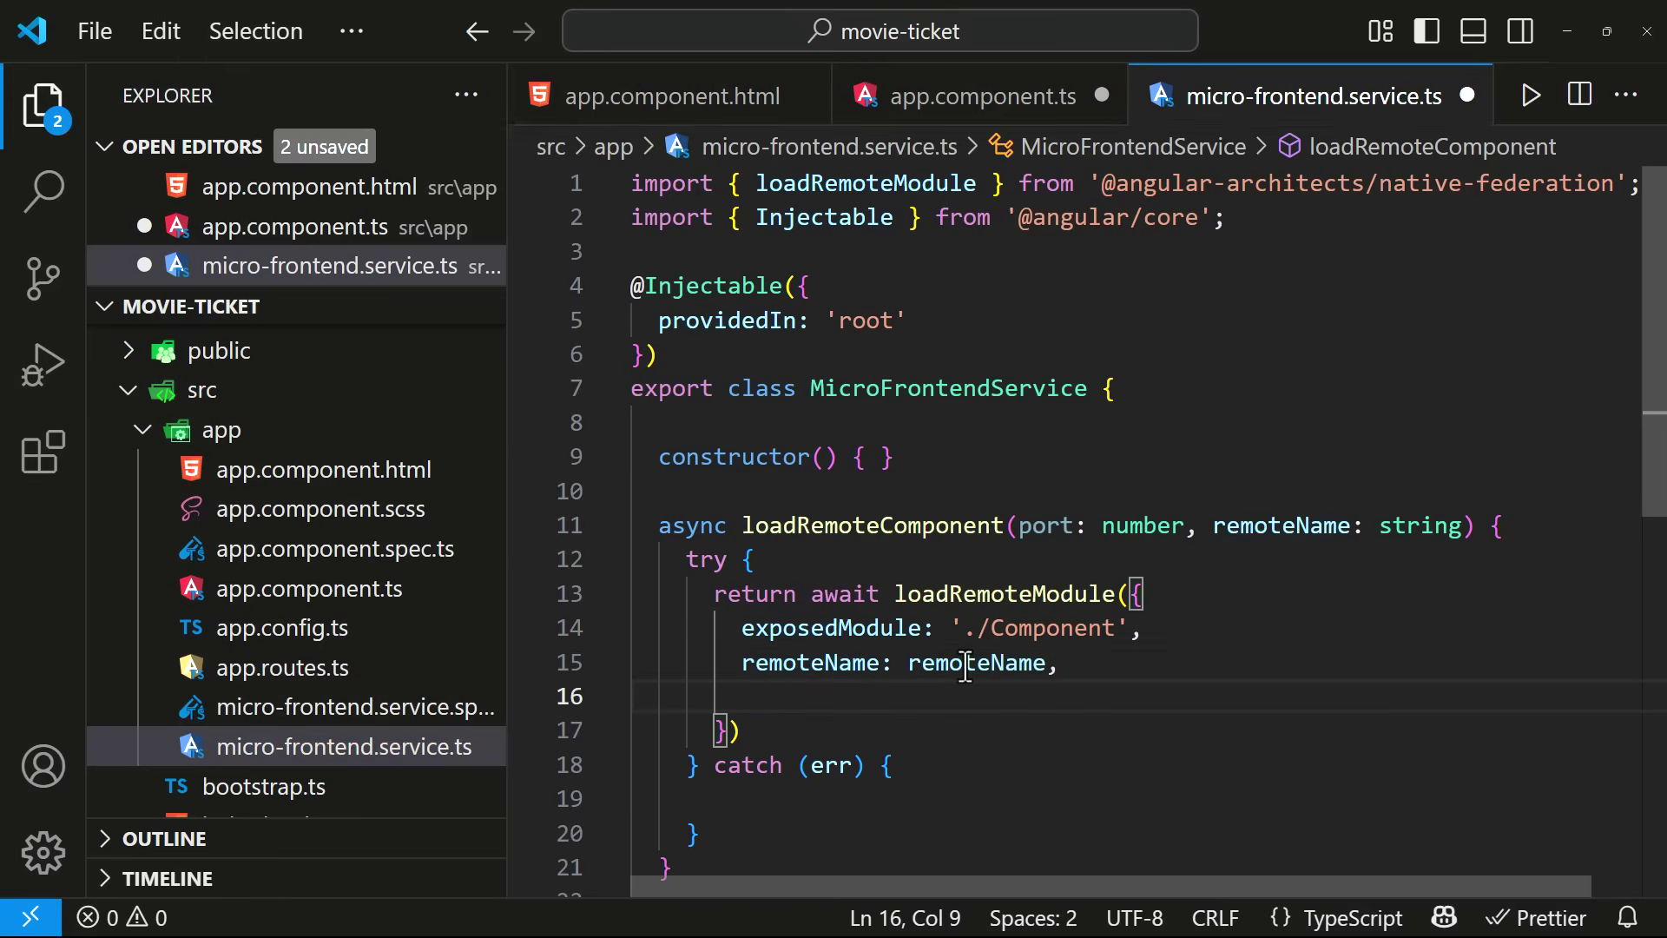
text(rem)
key(Tab)
text(: )
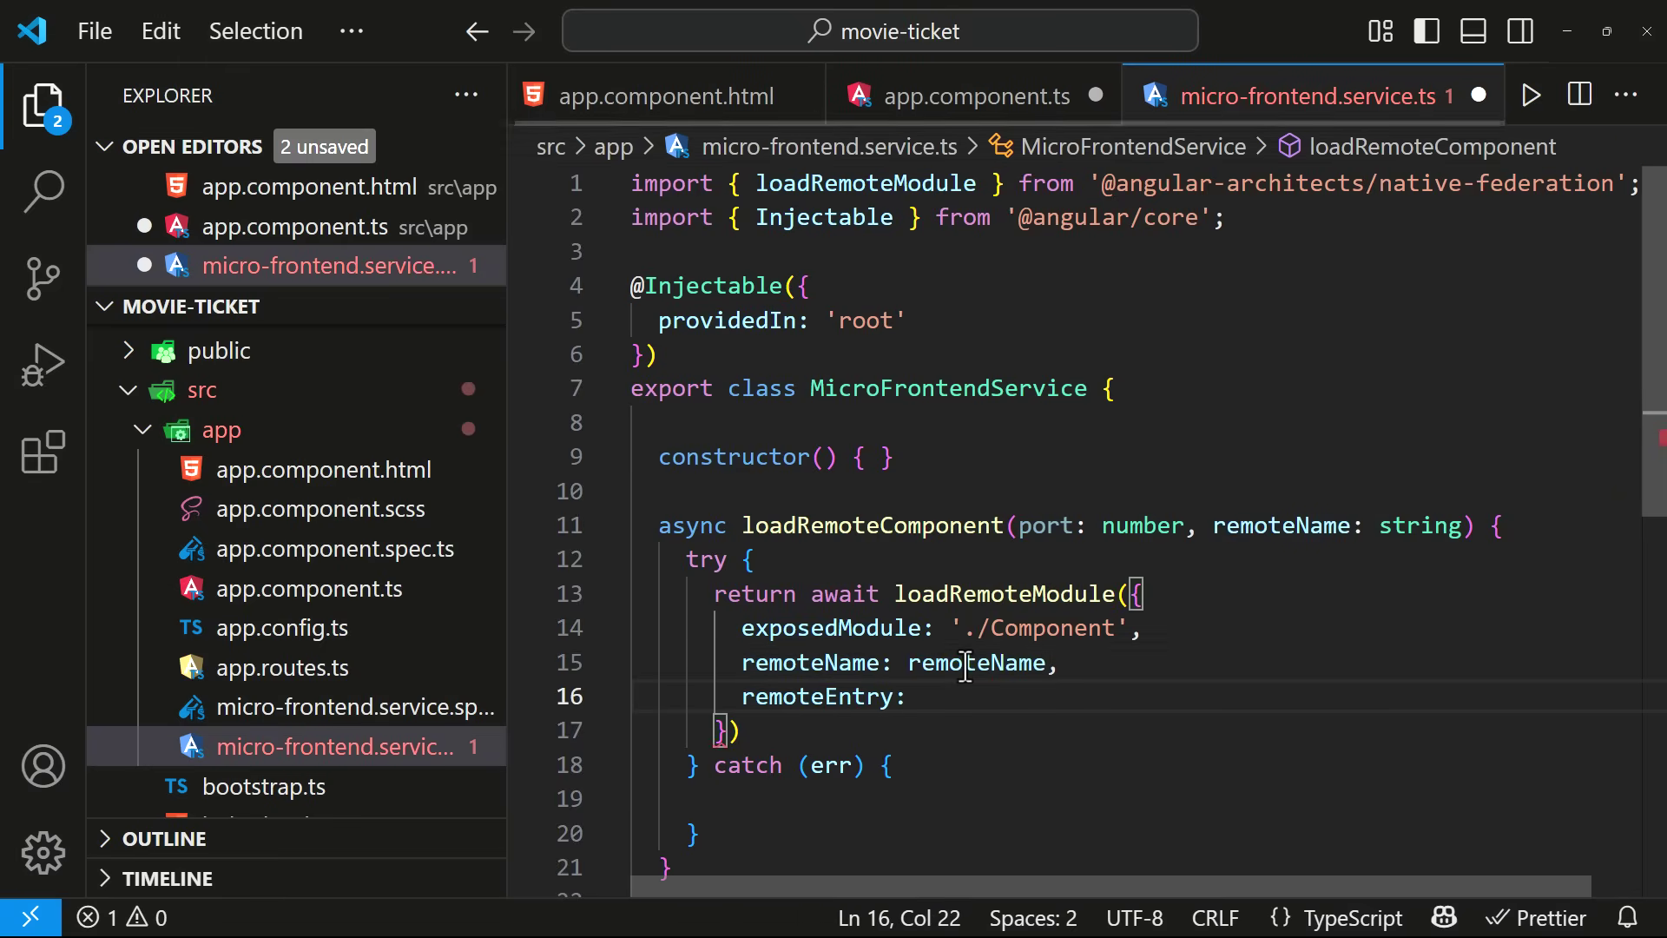
text(`http://localhost:)
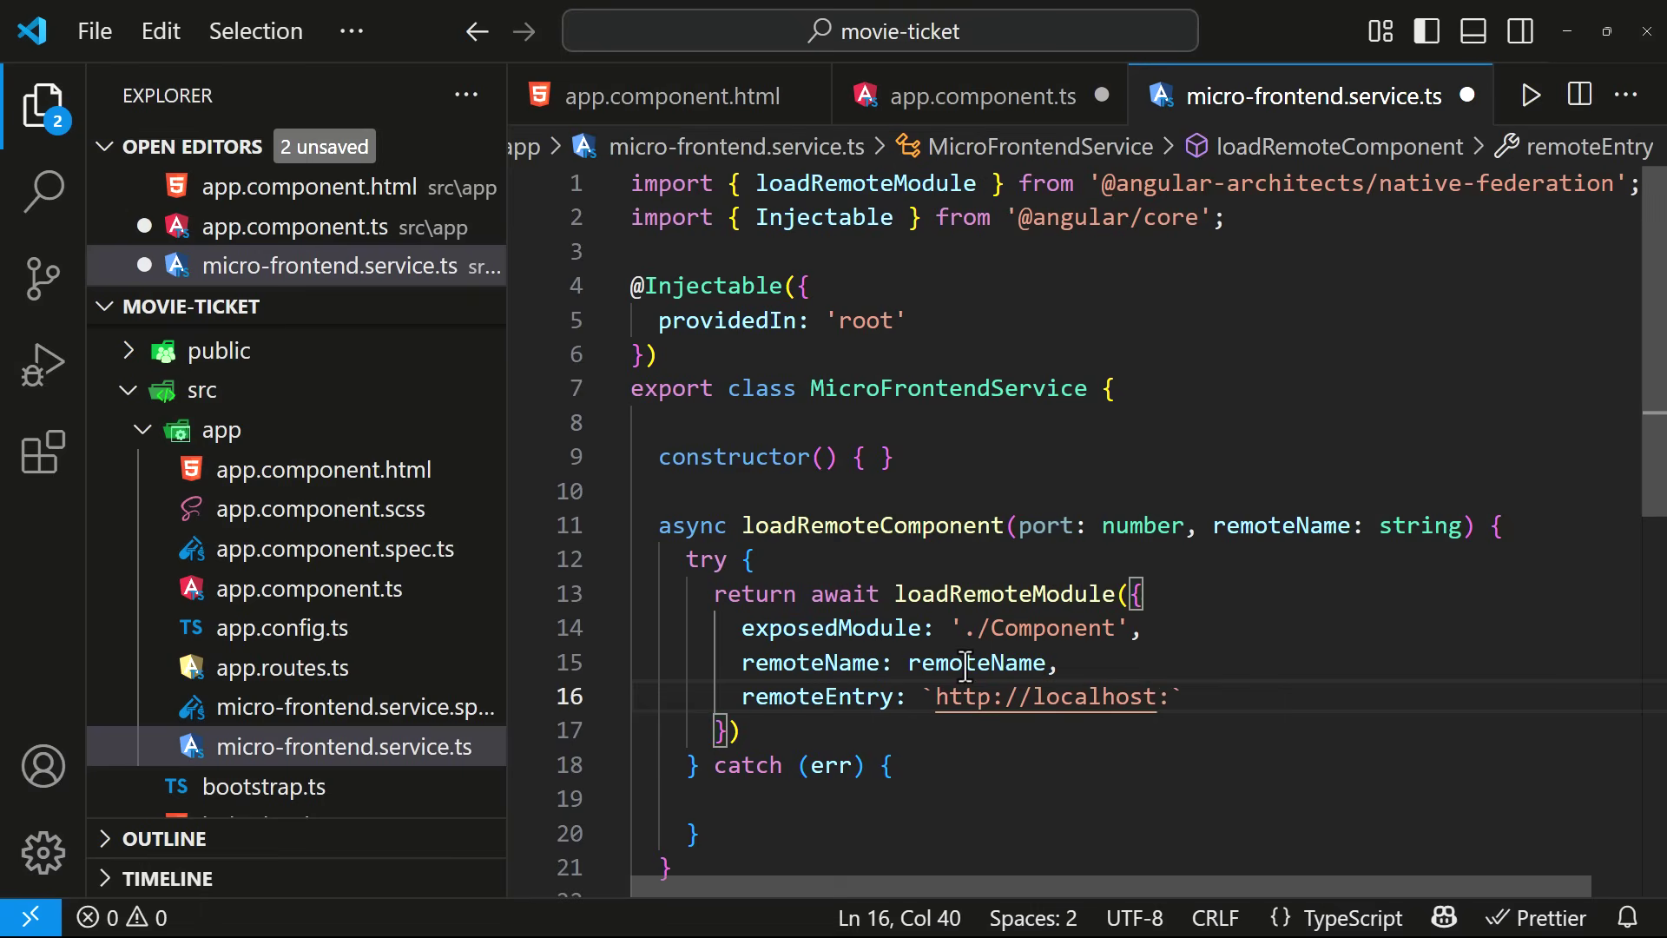
text(port}/remoteEntry.json)
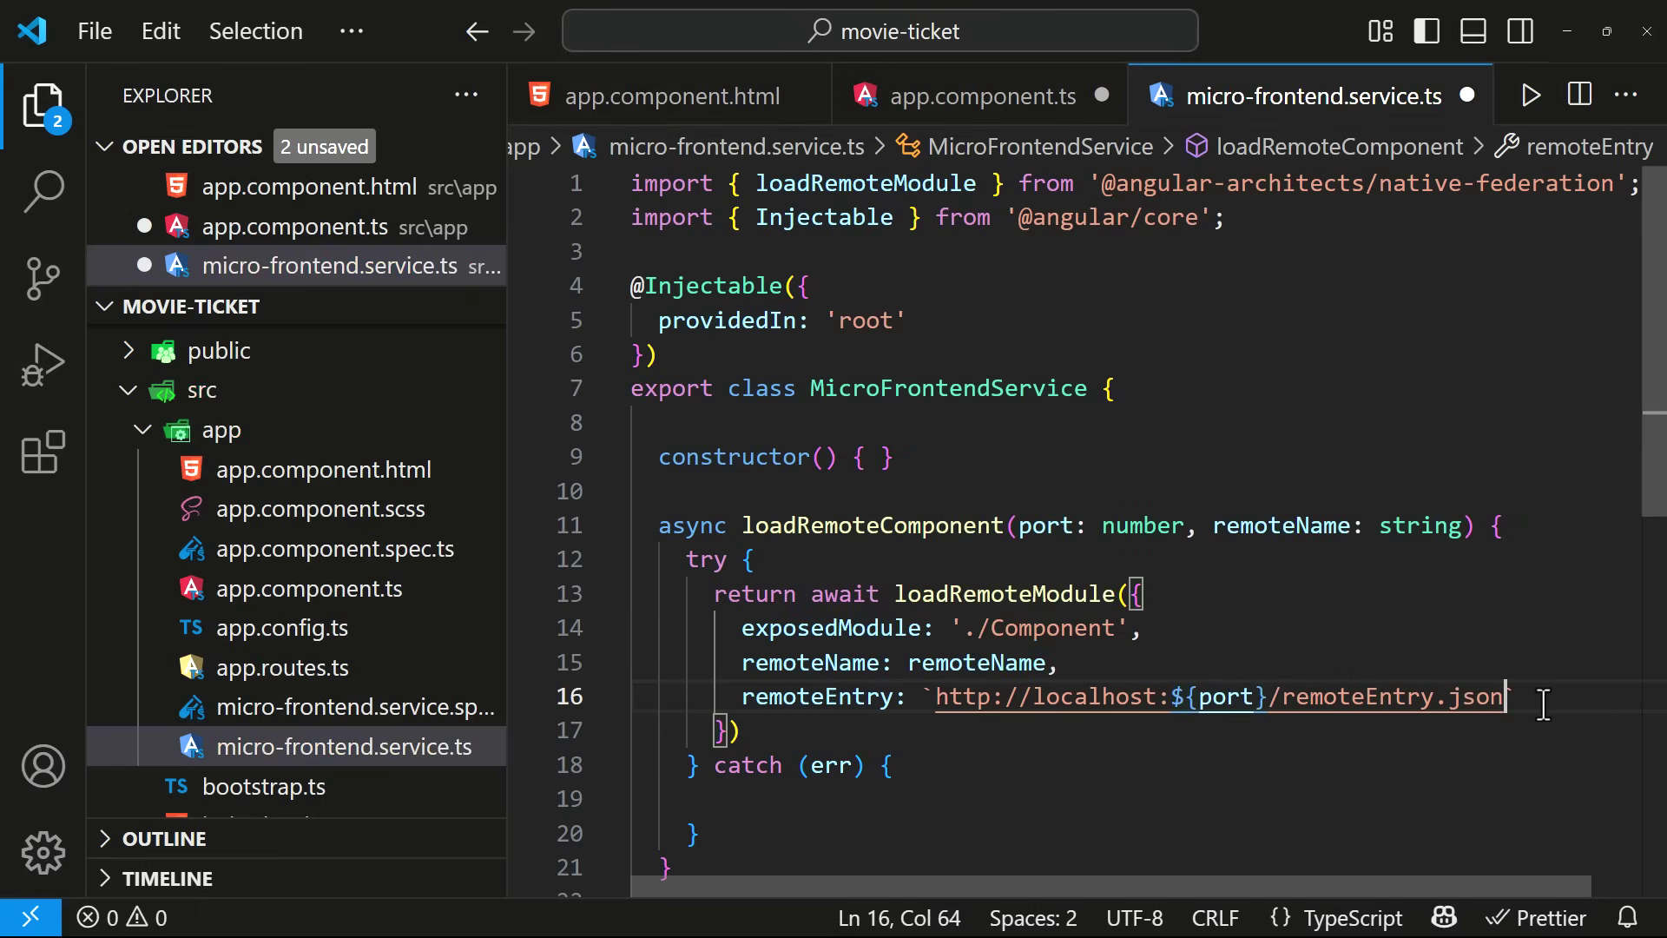
text(,)
key(Return)
text(f)
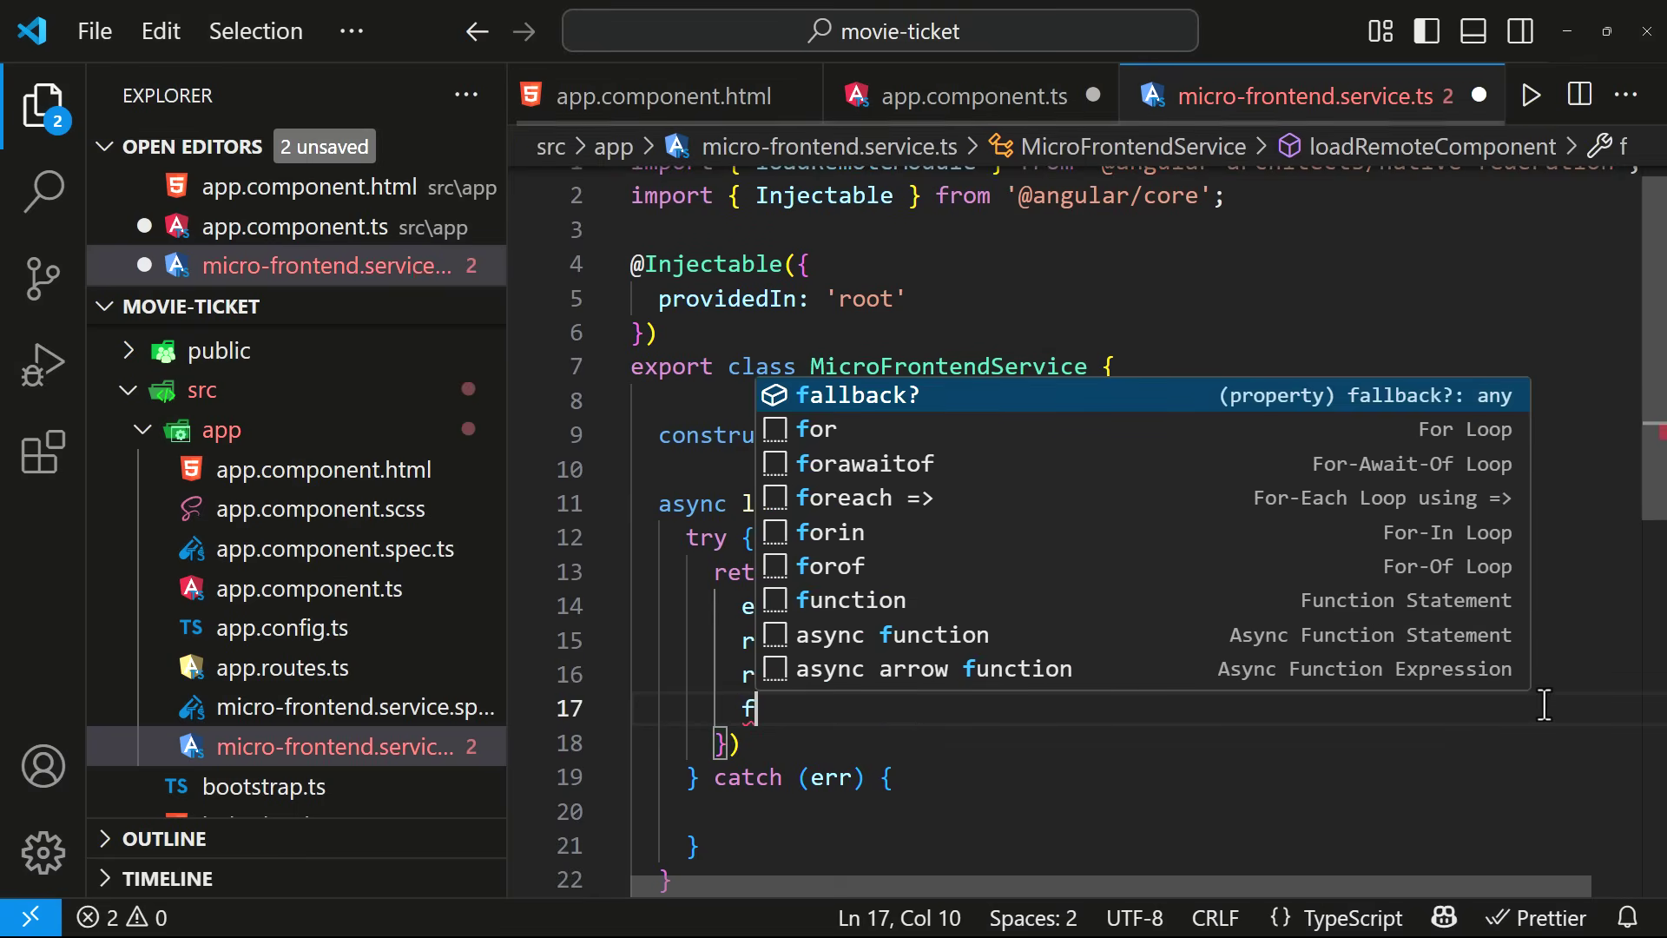
text(allback: 'unauthorized)
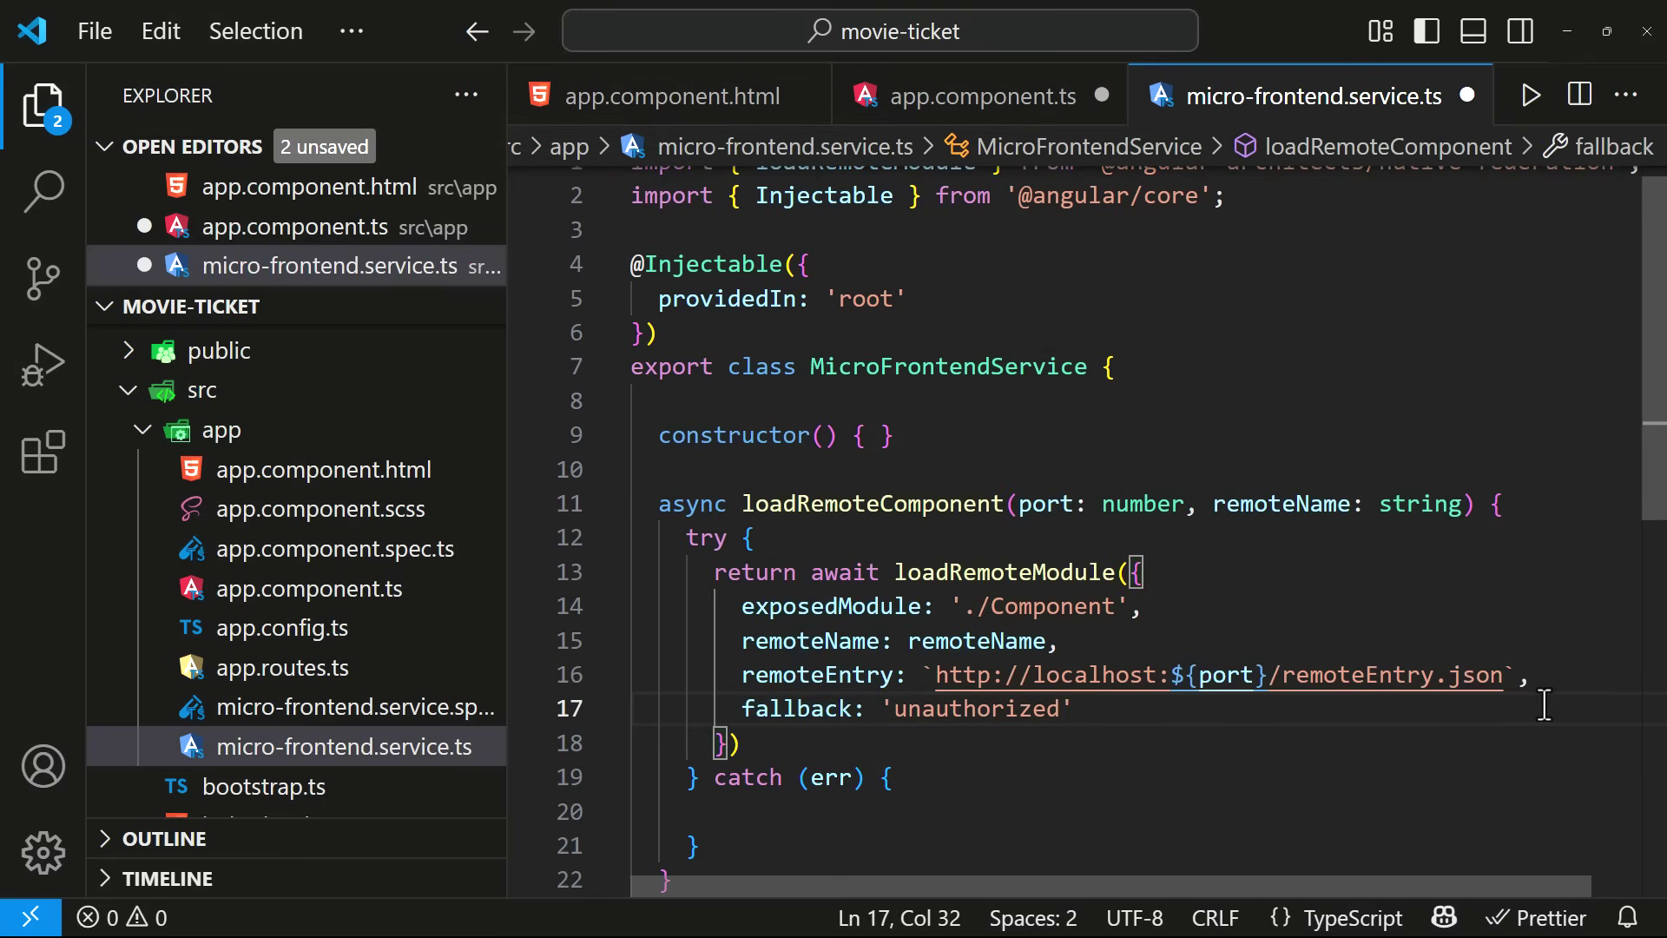
scroll(1443, 651, down, 5)
scroll(1347, 573, down, 1)
- Make the catch block log an error naming the remote and rethrow err, then save
click(763, 611)
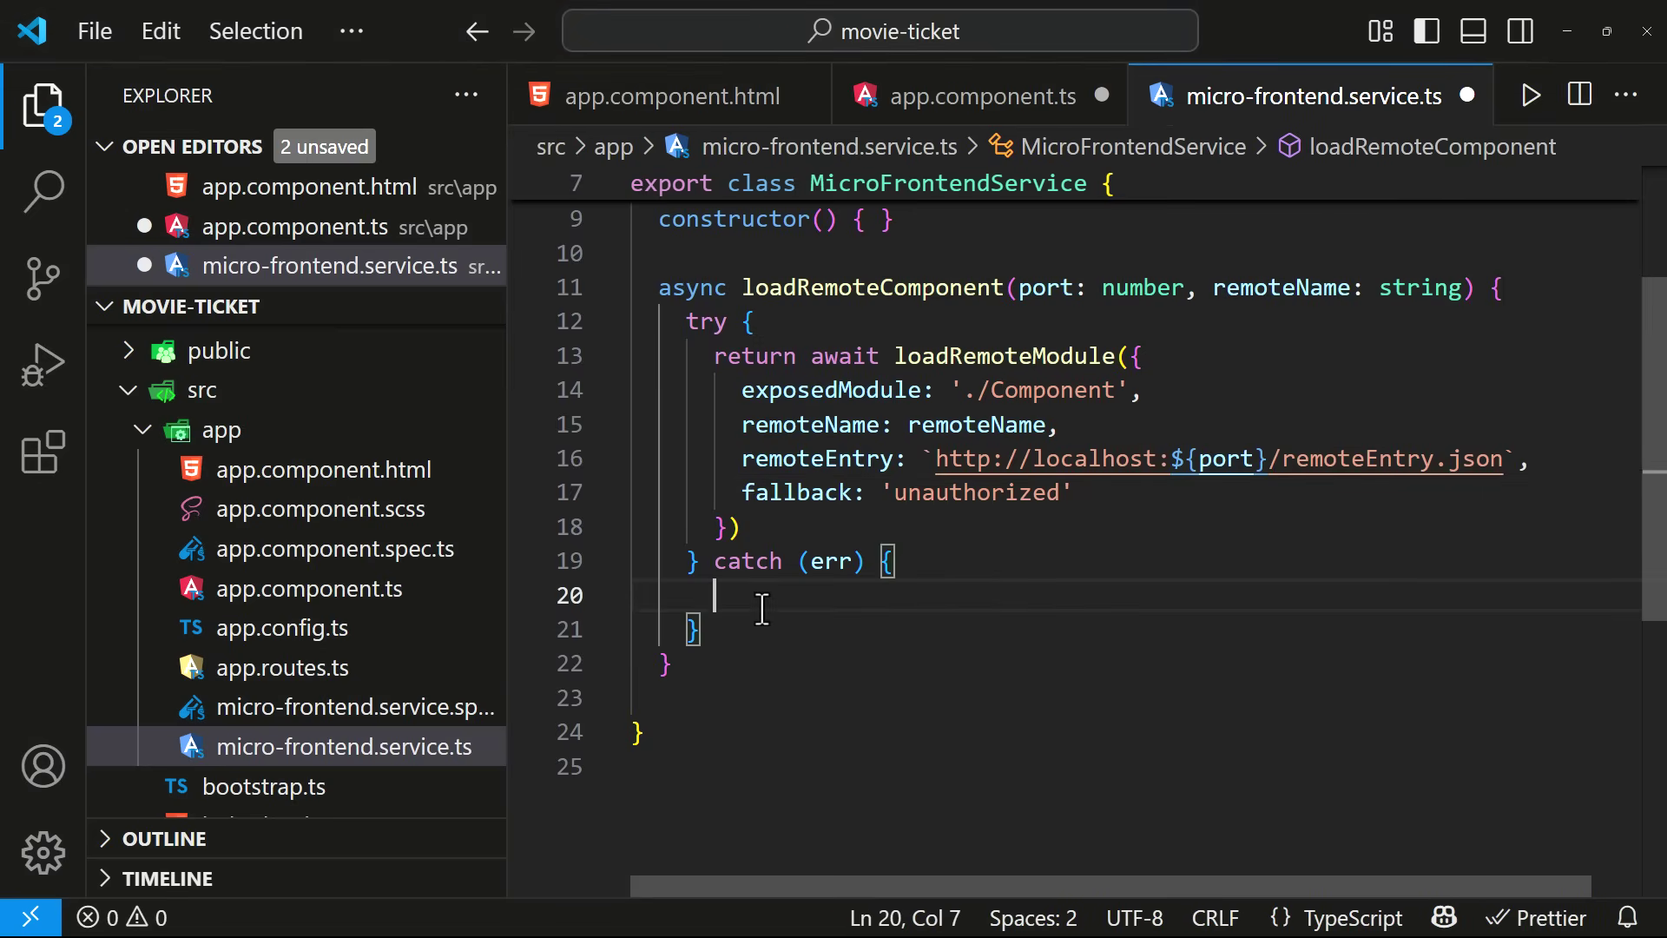
text(console.error()
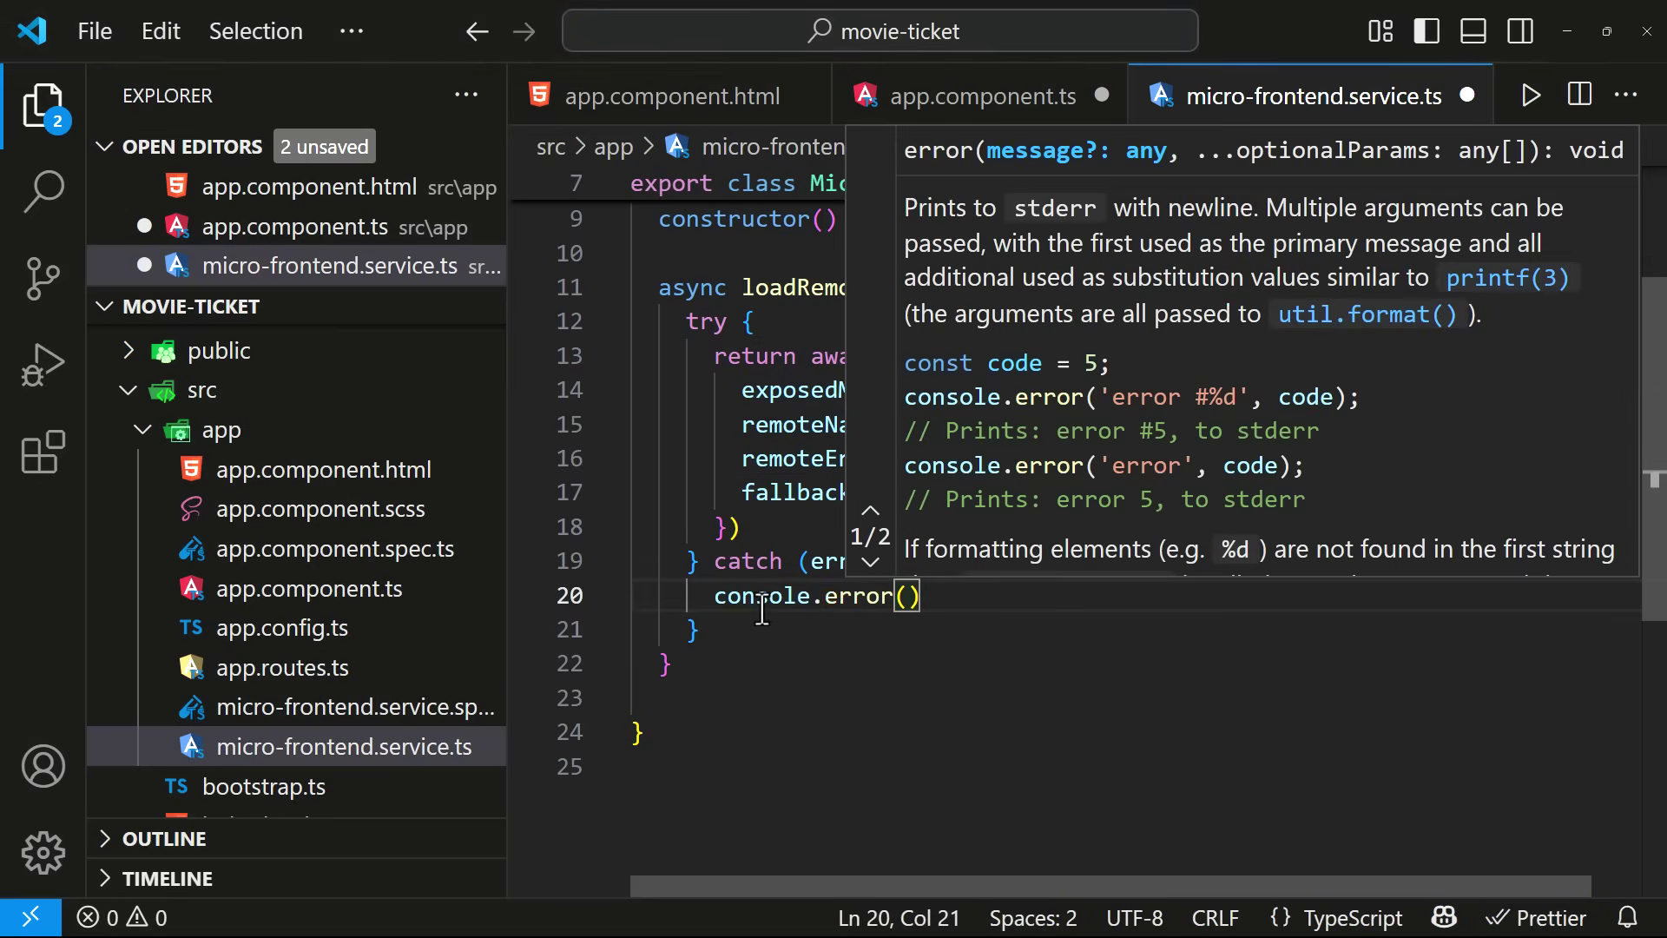
text(`Error loading ${remo)
key(Return)
text(})
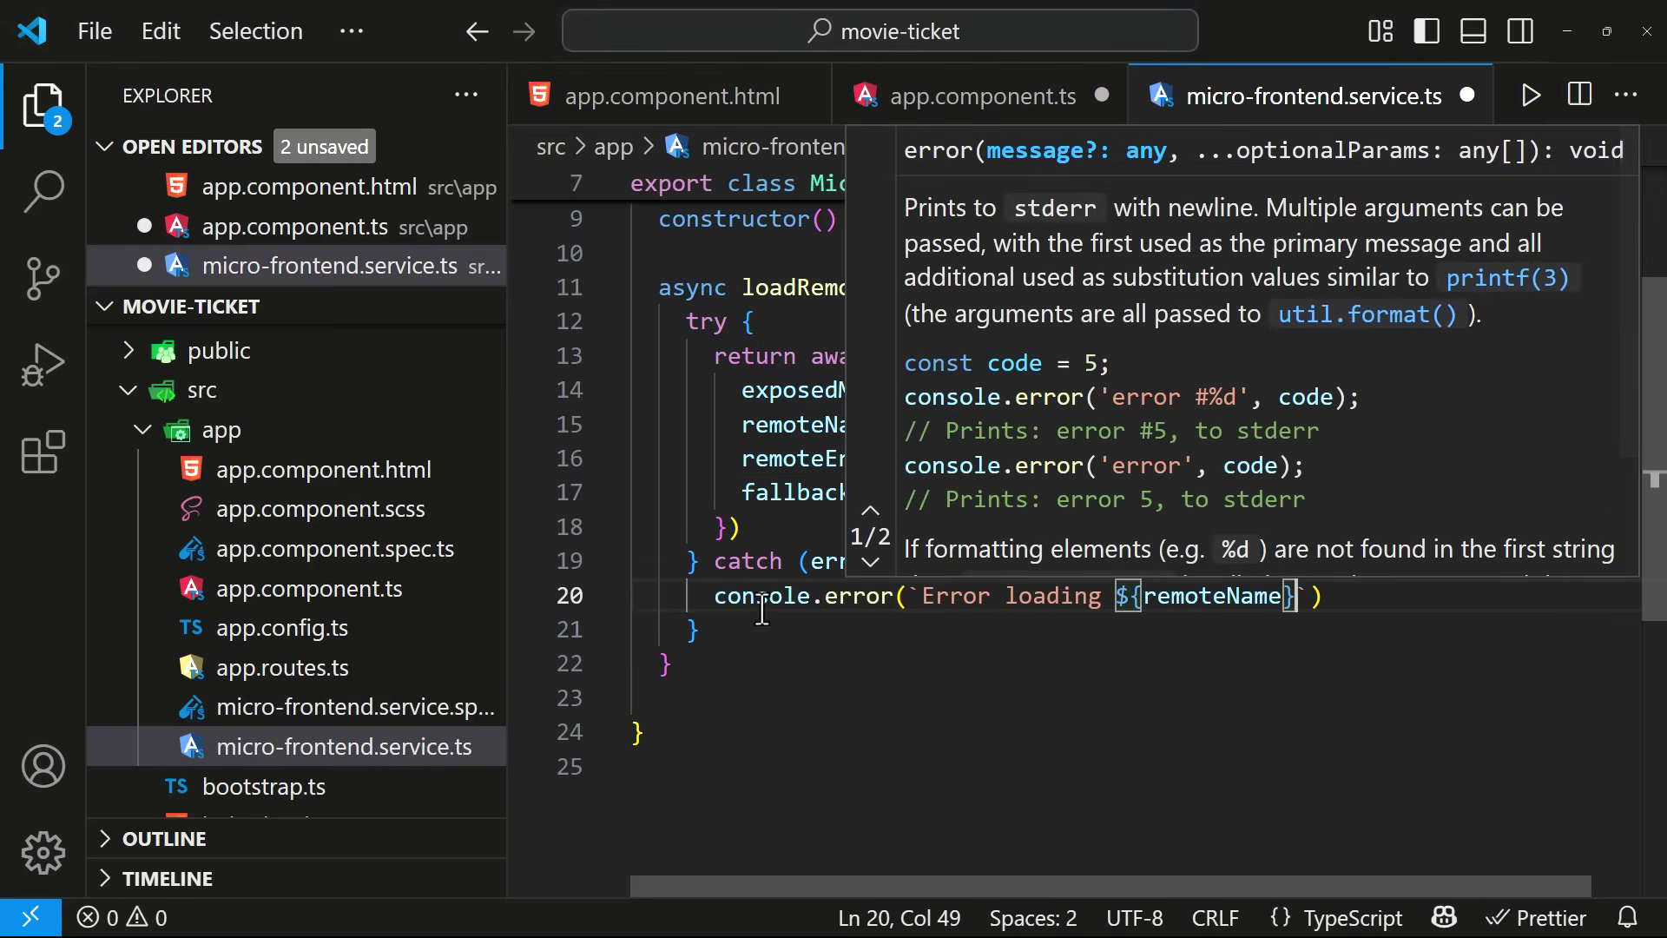
text( componen)
text(`))
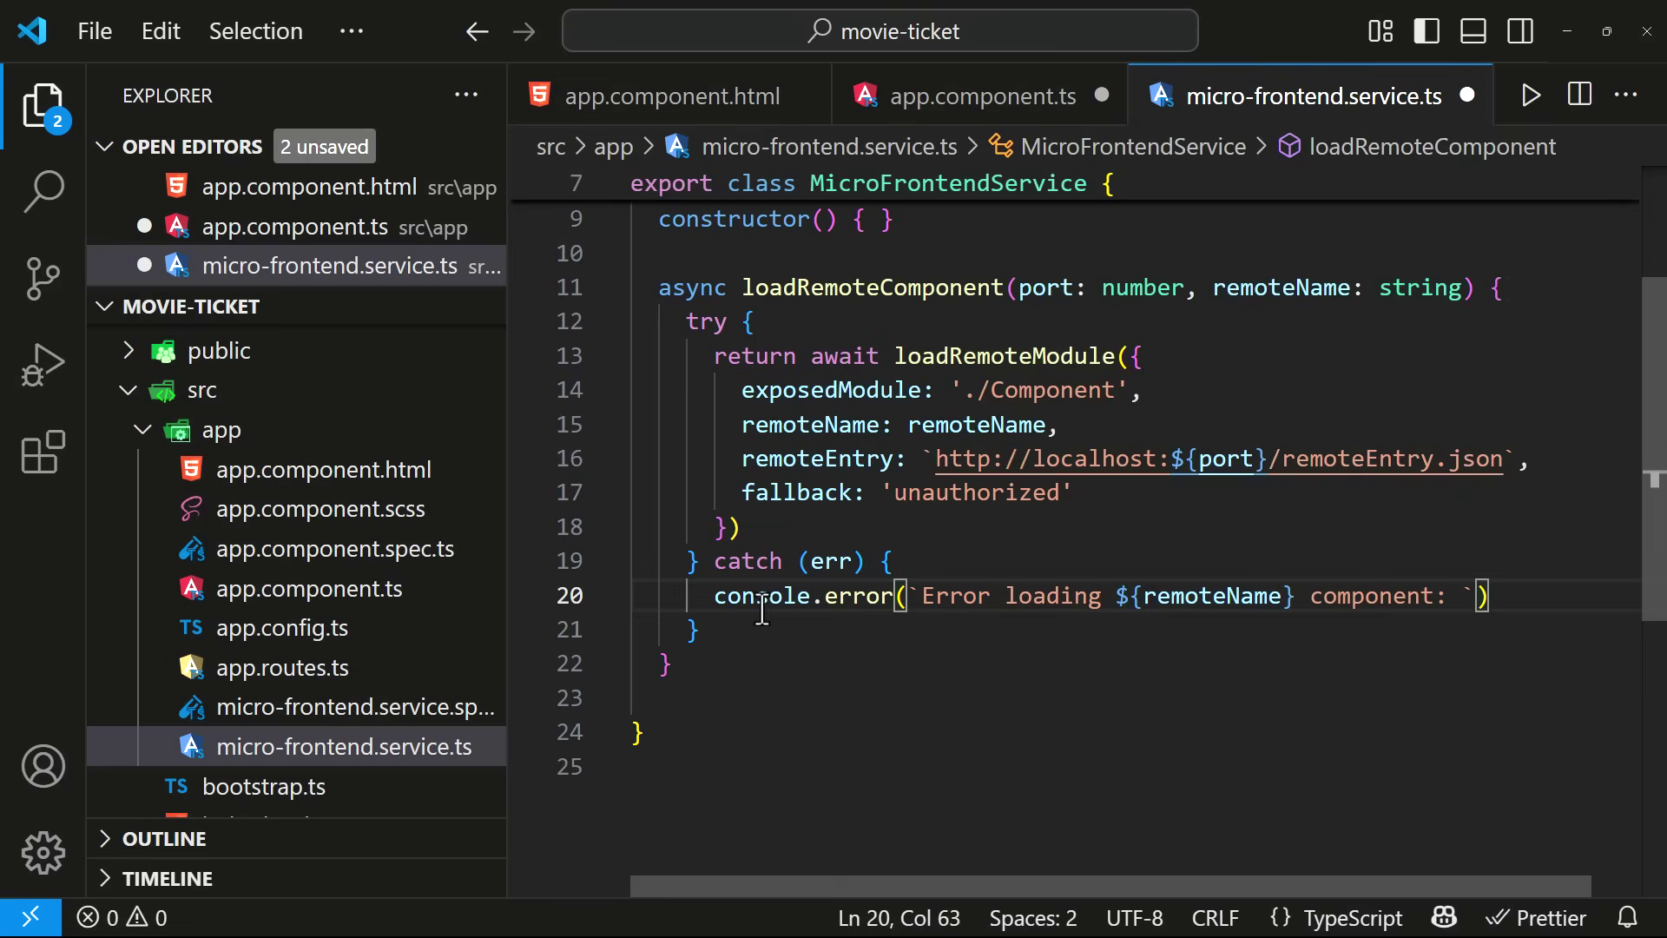
text(, err)
text(;)
key(Return)
text(th)
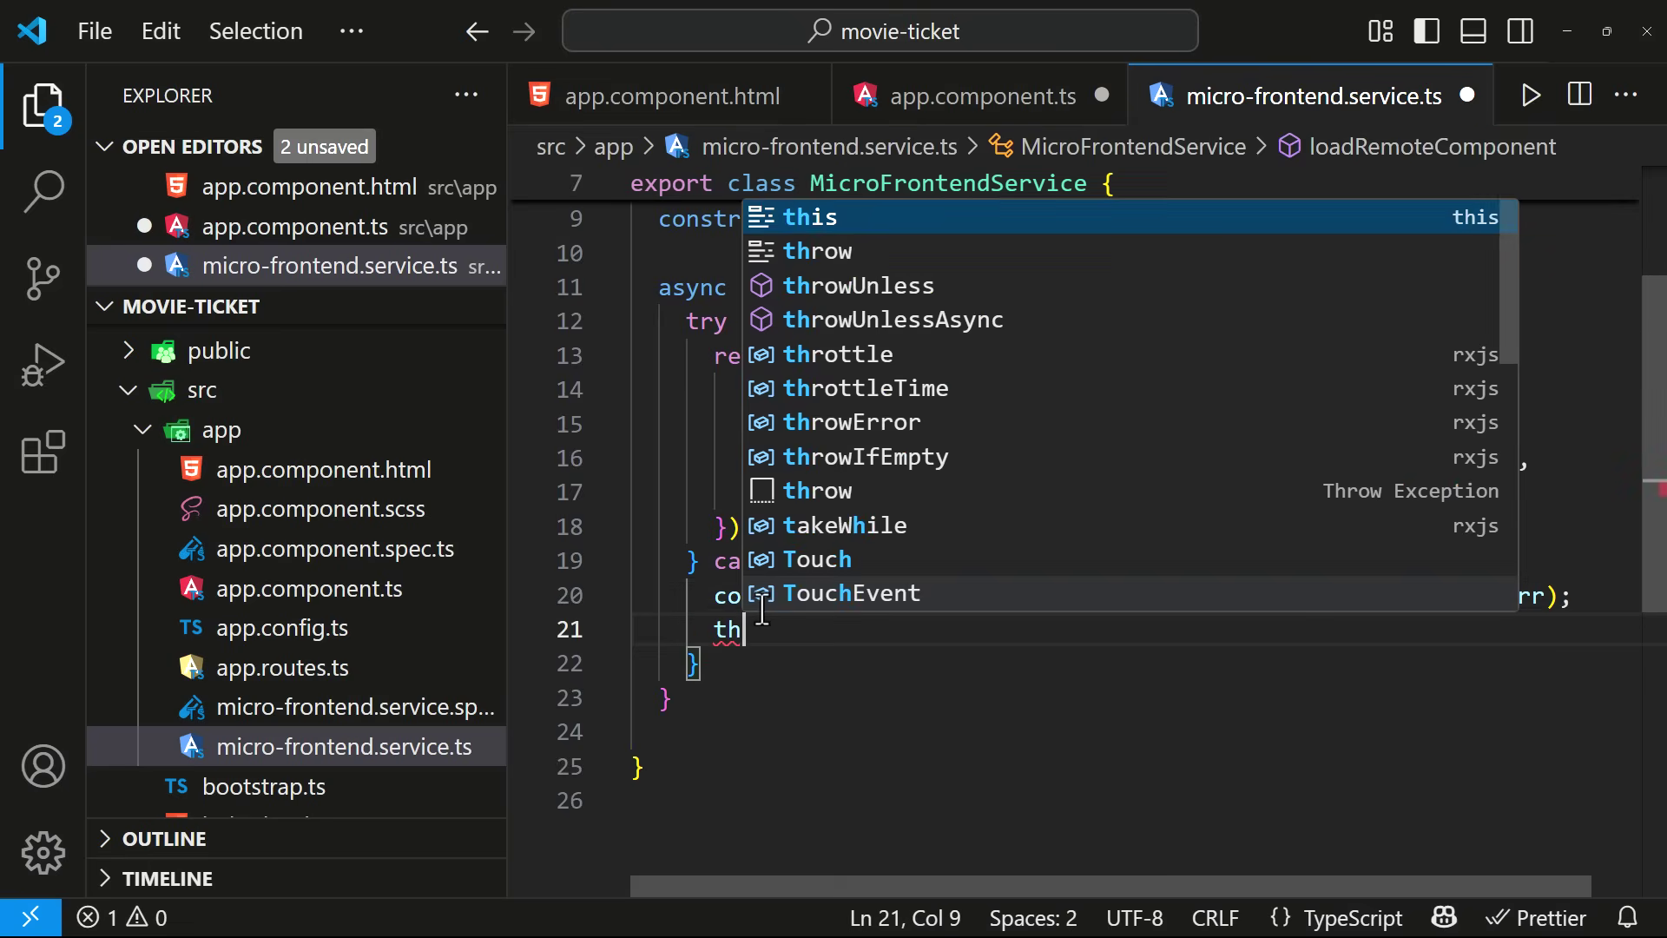
text(row err;)
key(ctrl+s)
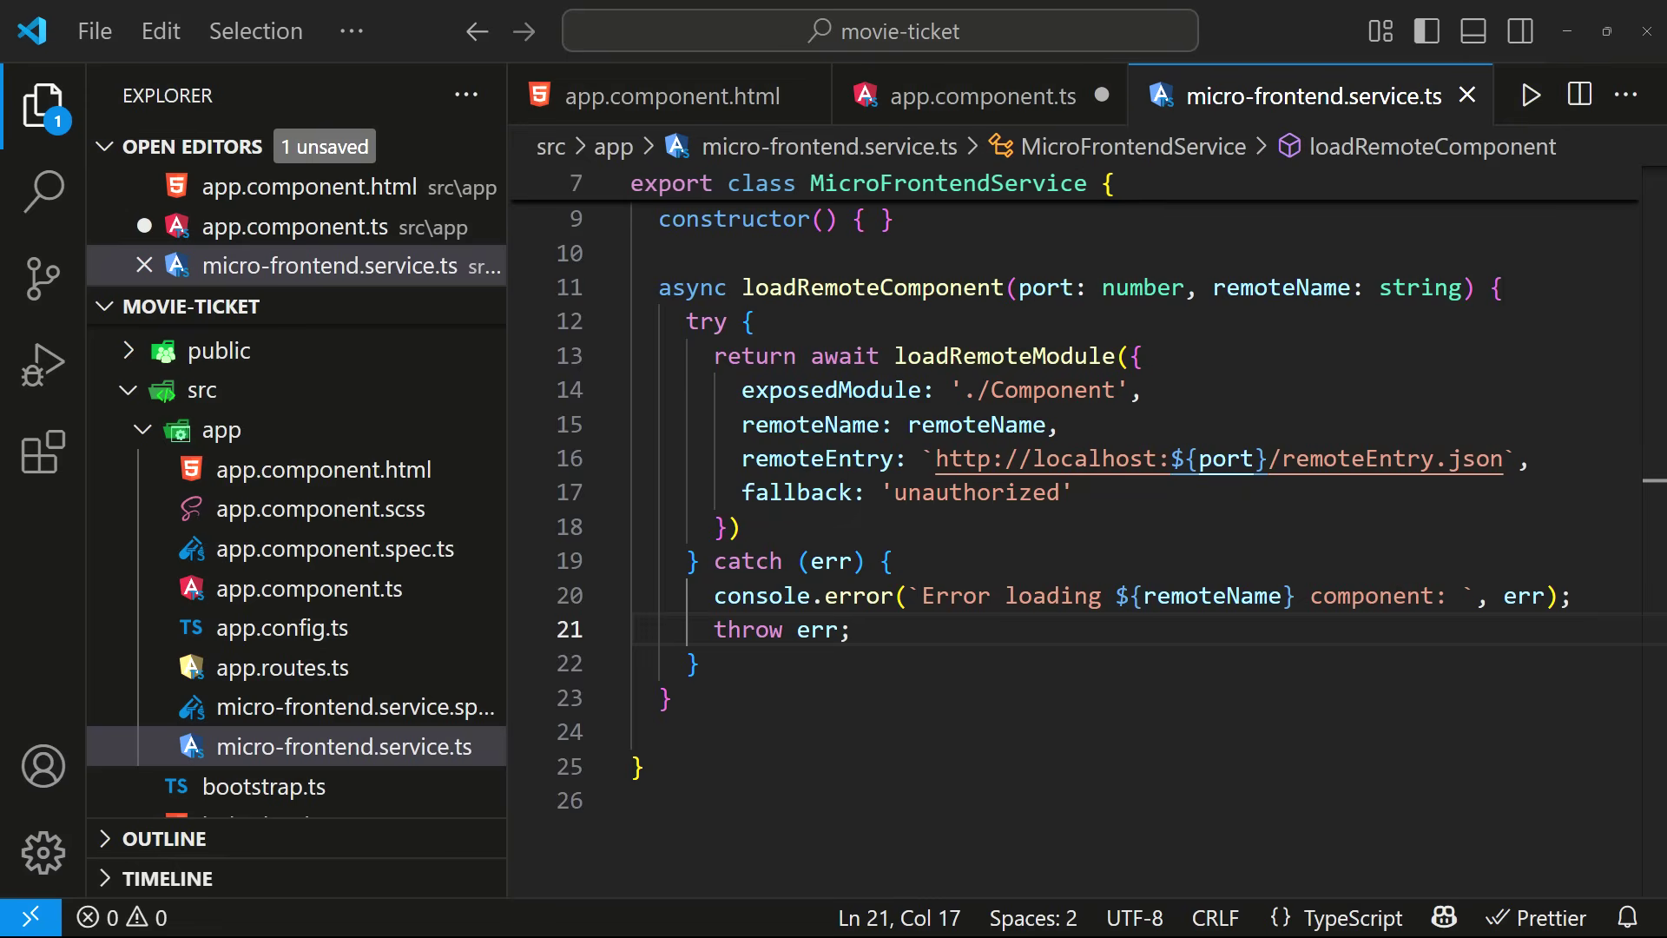
click(984, 94)
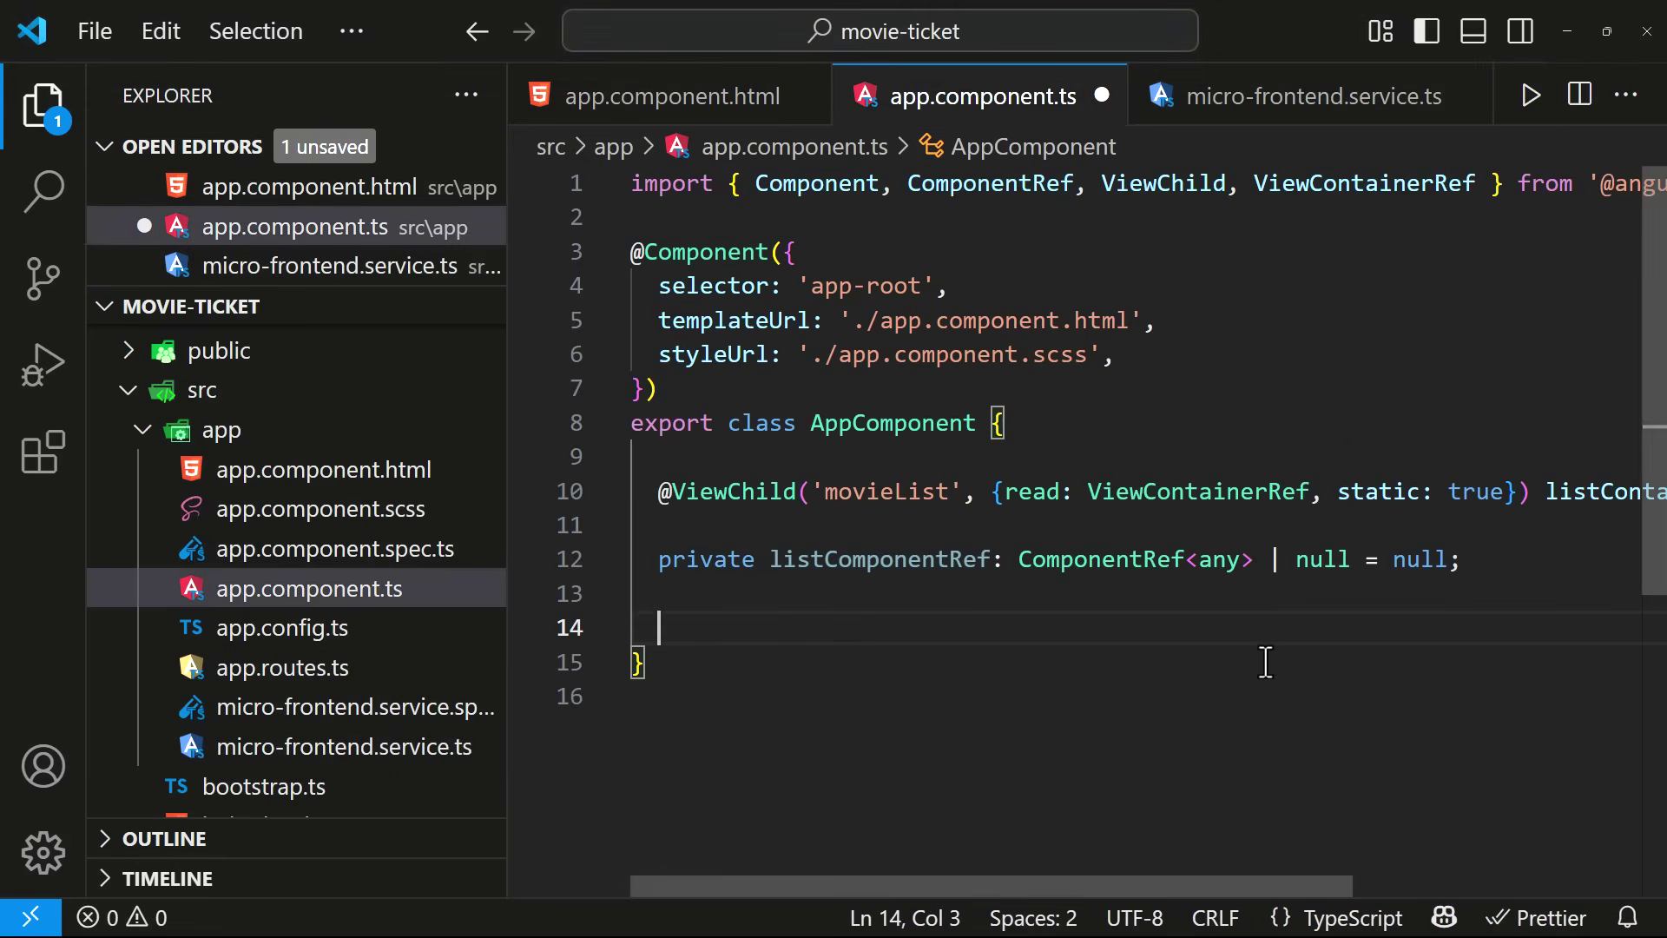
text(constructor(private microfrontendService)
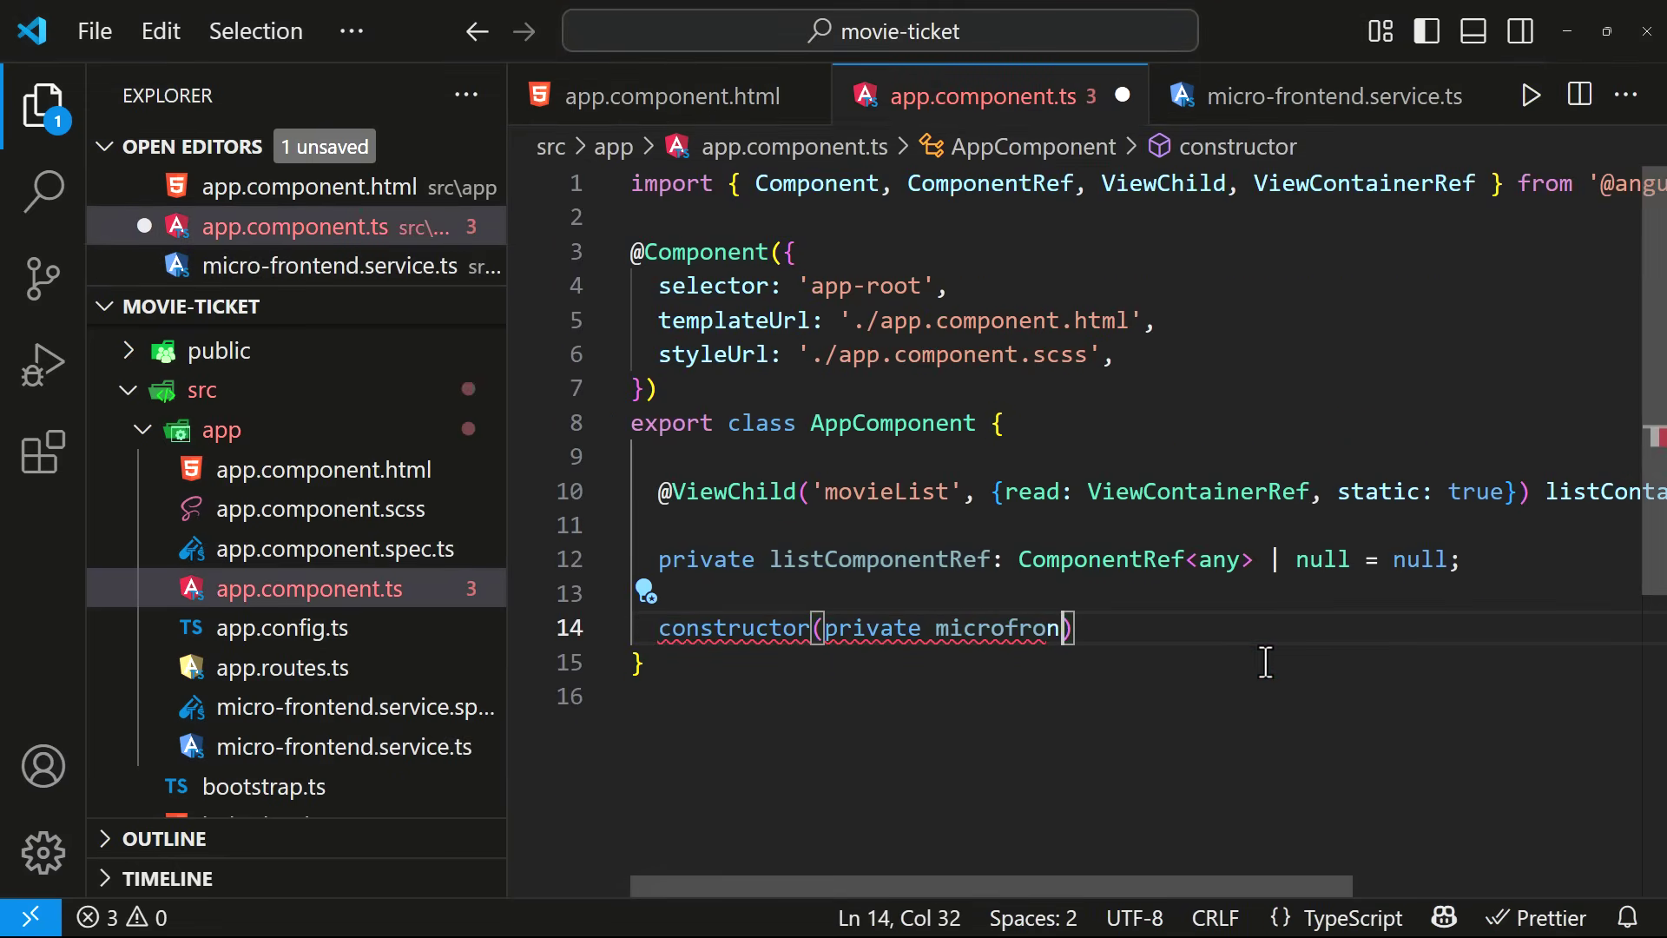
text(: Mi)
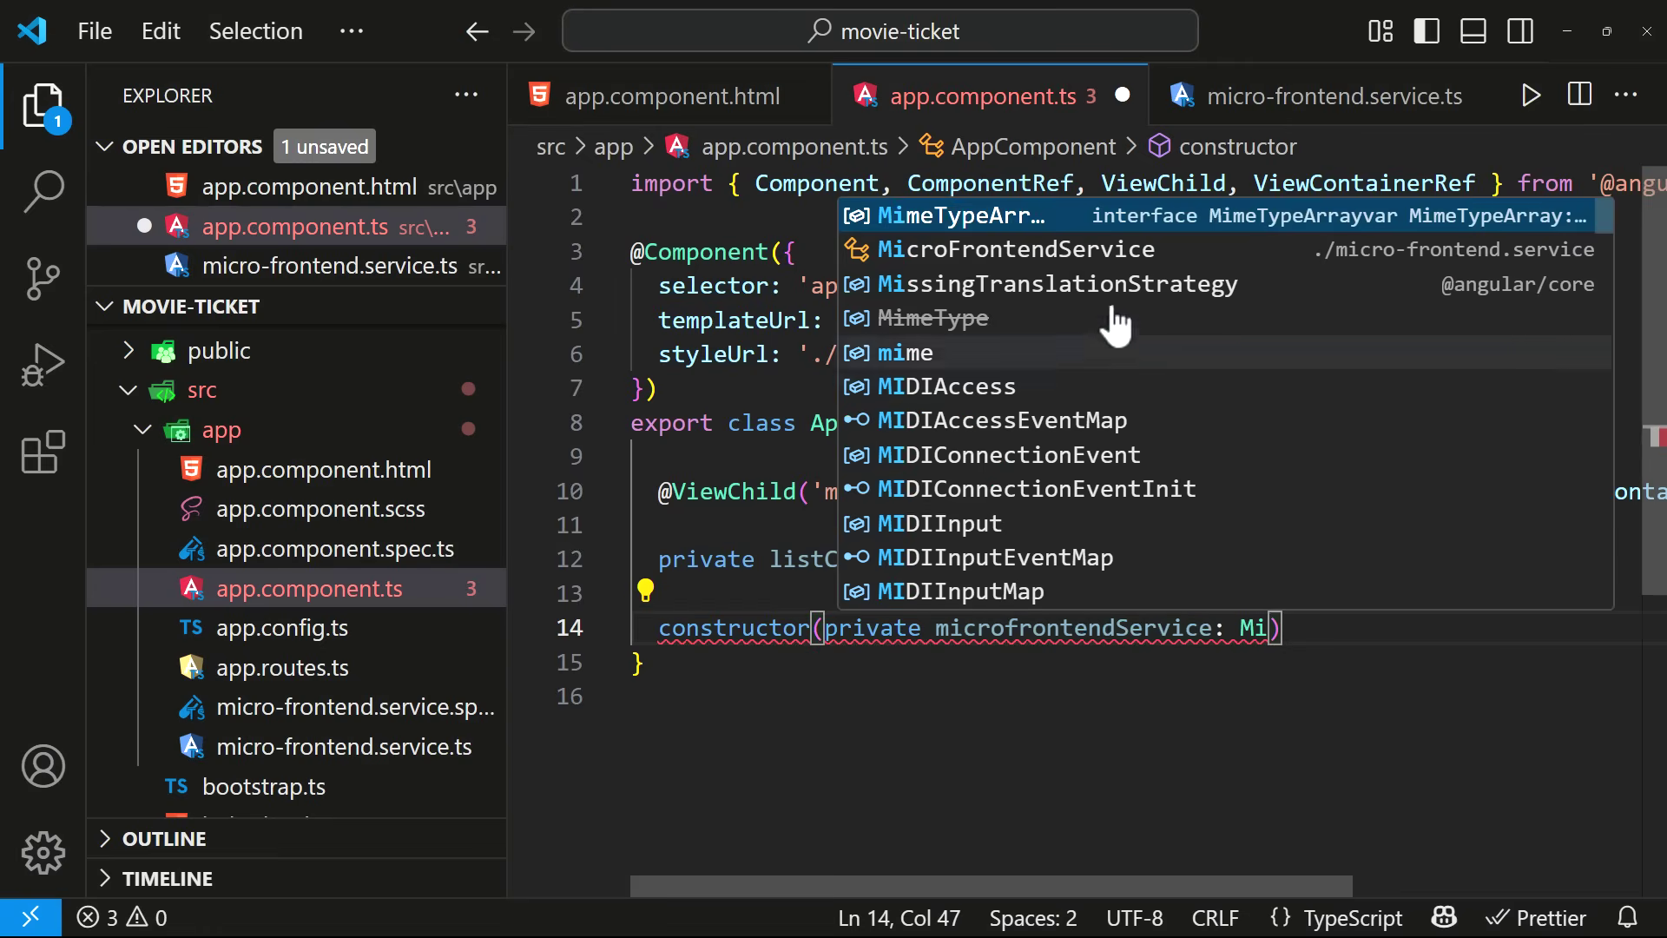
- Inject private microfrontendService: MicroFrontendService and make AppComponent implement OnInit, OnDestroy
click(1120, 247)
text({)
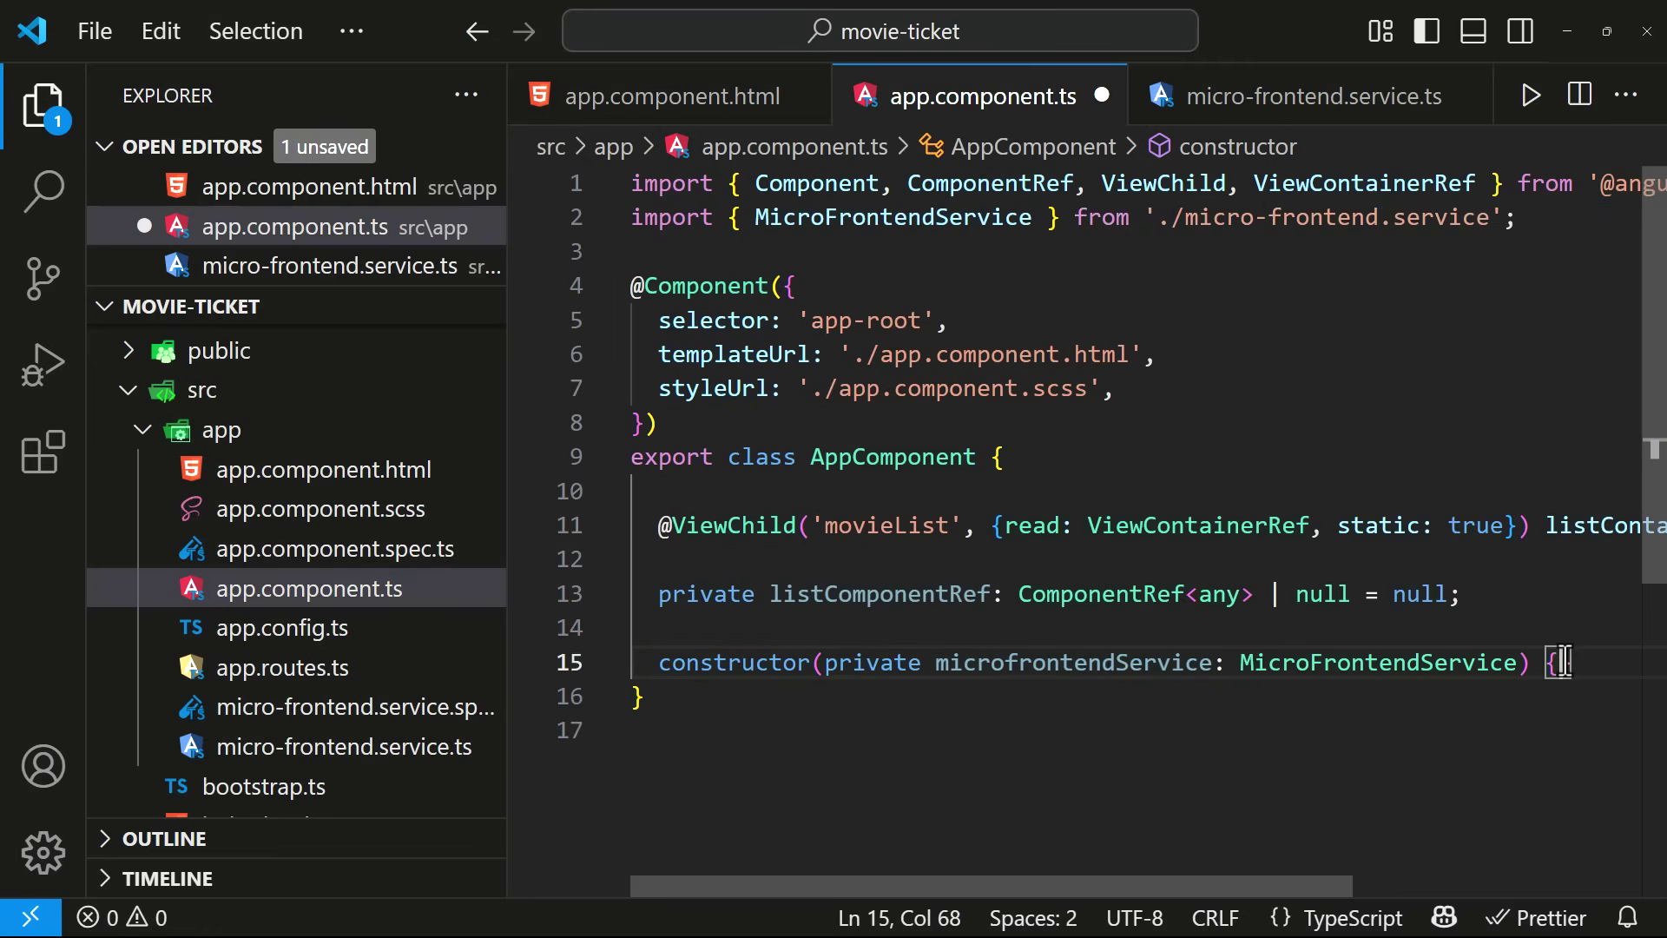
click(990, 456)
text(imp)
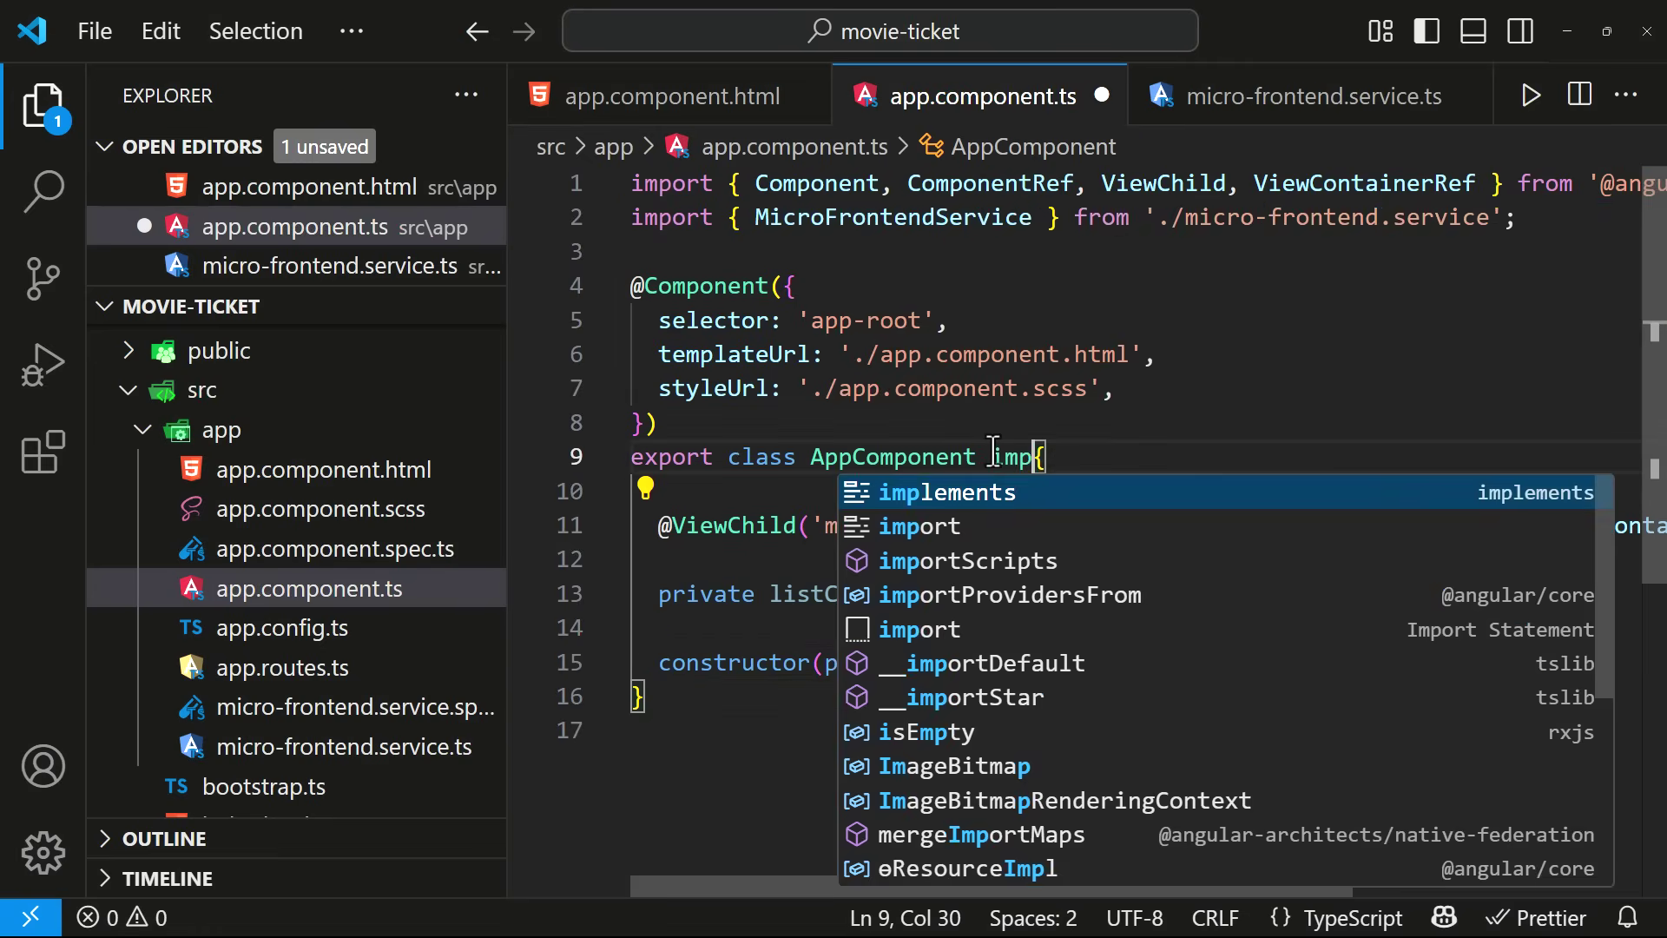
key(Tab)
text(O)
key(Tab)
text(, OnDestroy)
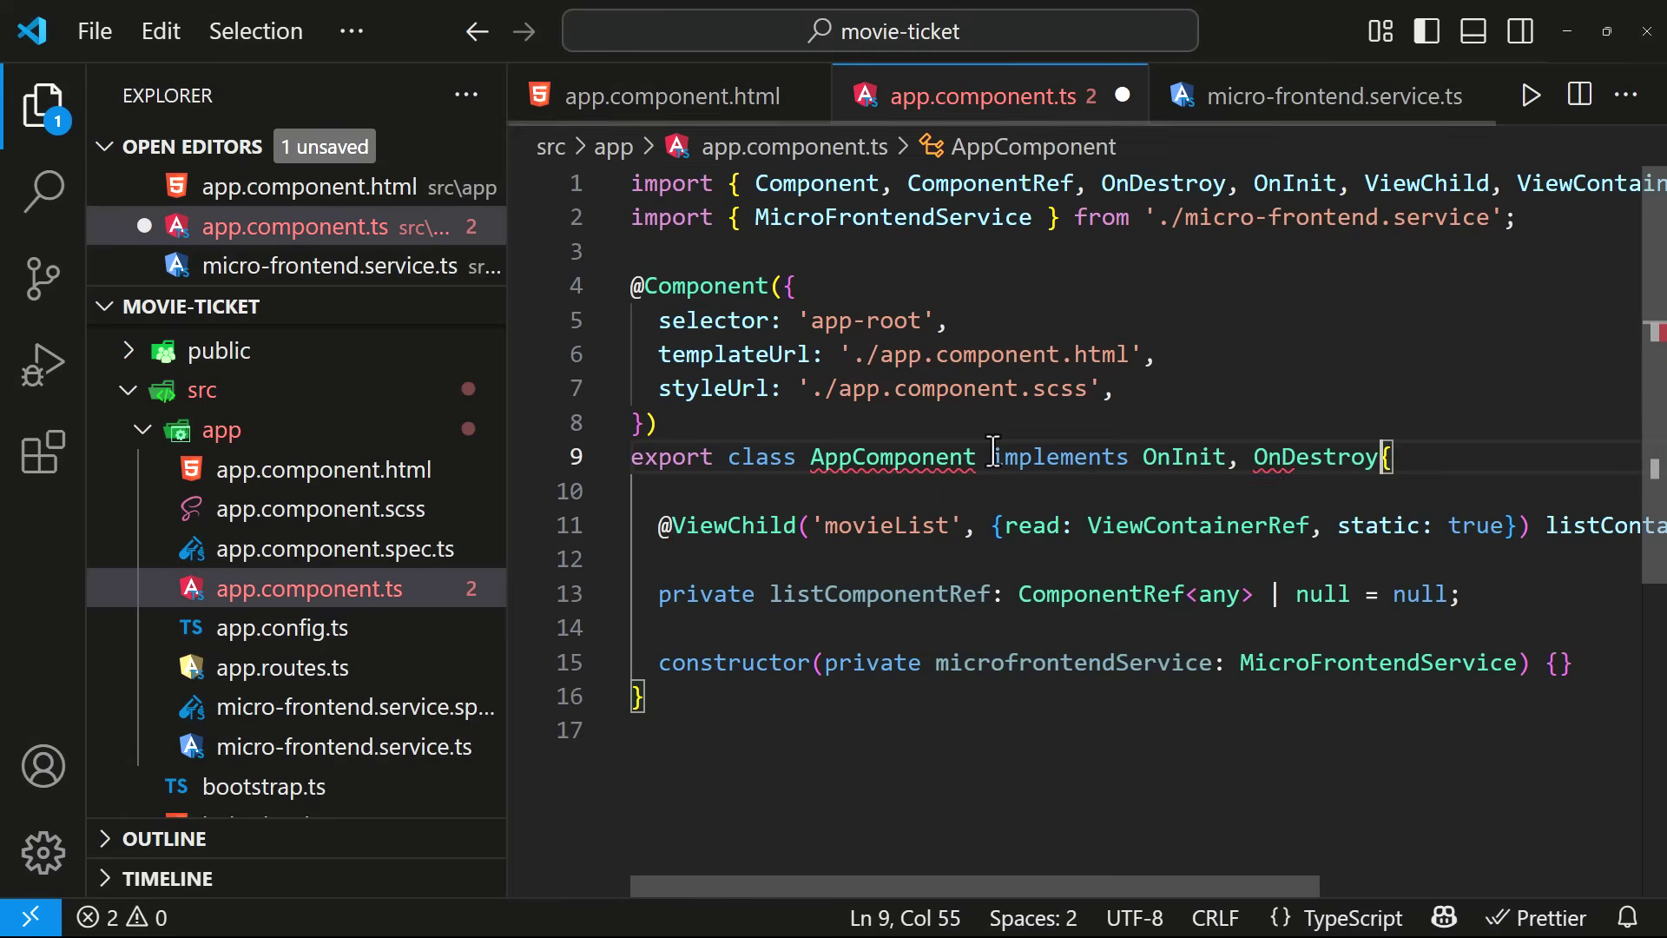
- Insert ngOnInit and ngOnDestroy stubs after the constructor and mark ngOnInit async
click(1606, 668)
key(Return)
key(Return)
text(ng)
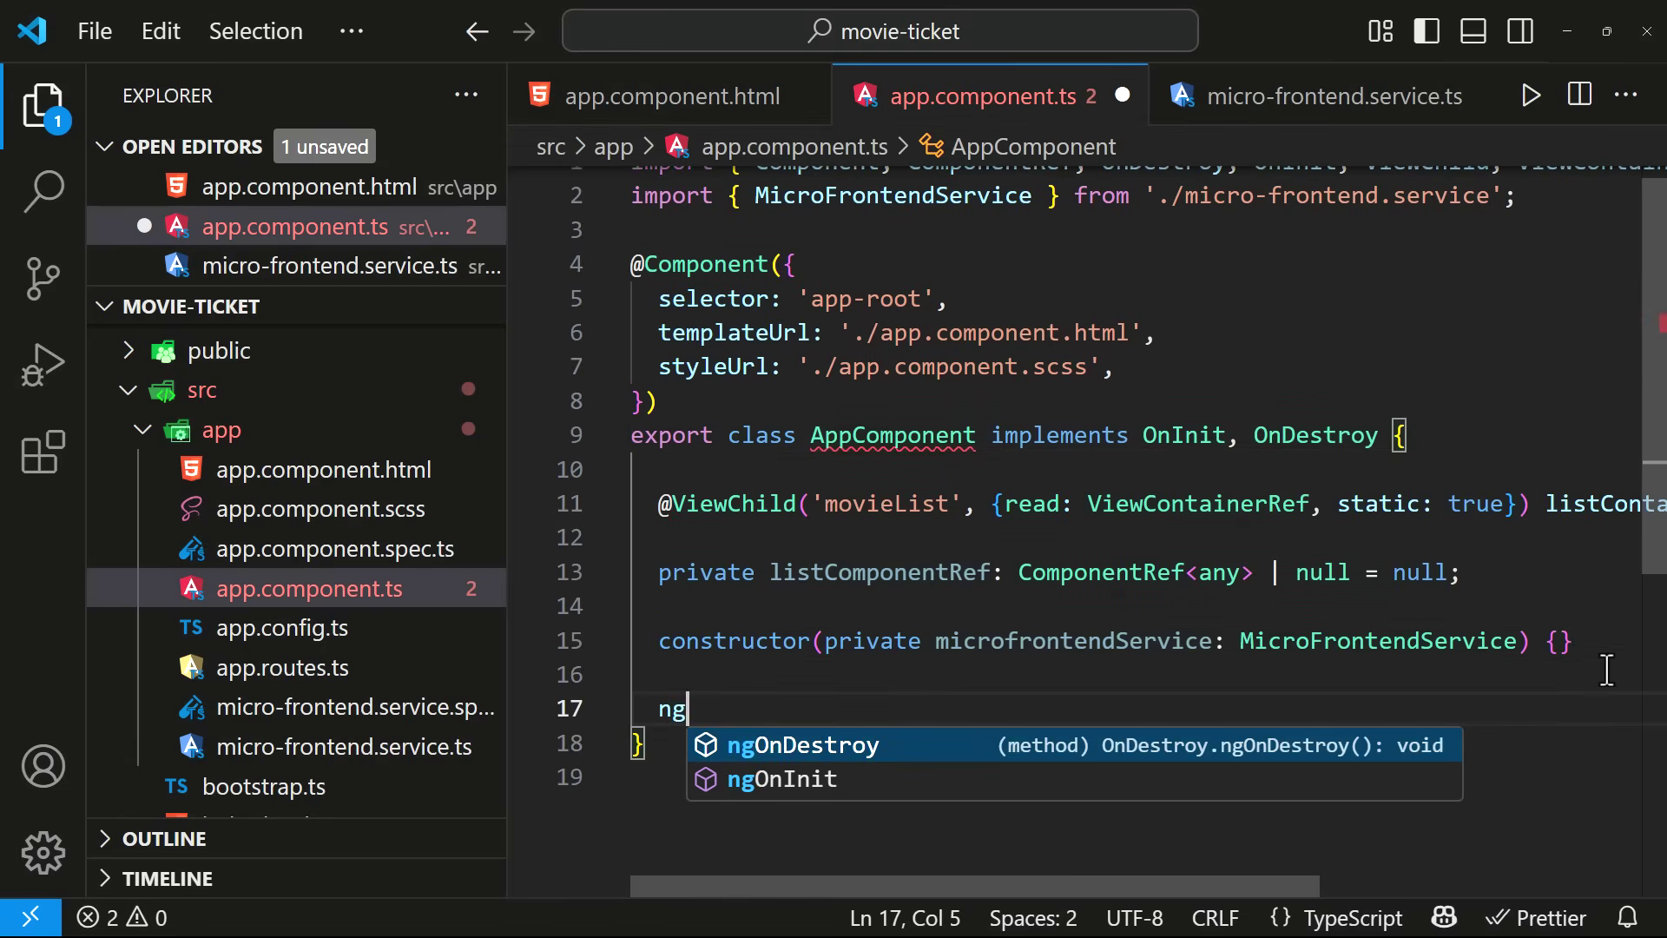
key(Down)
key(Return)
key(Return)
key(Return)
scroll(1606, 667, down, 1)
text(ng)
key(Return)
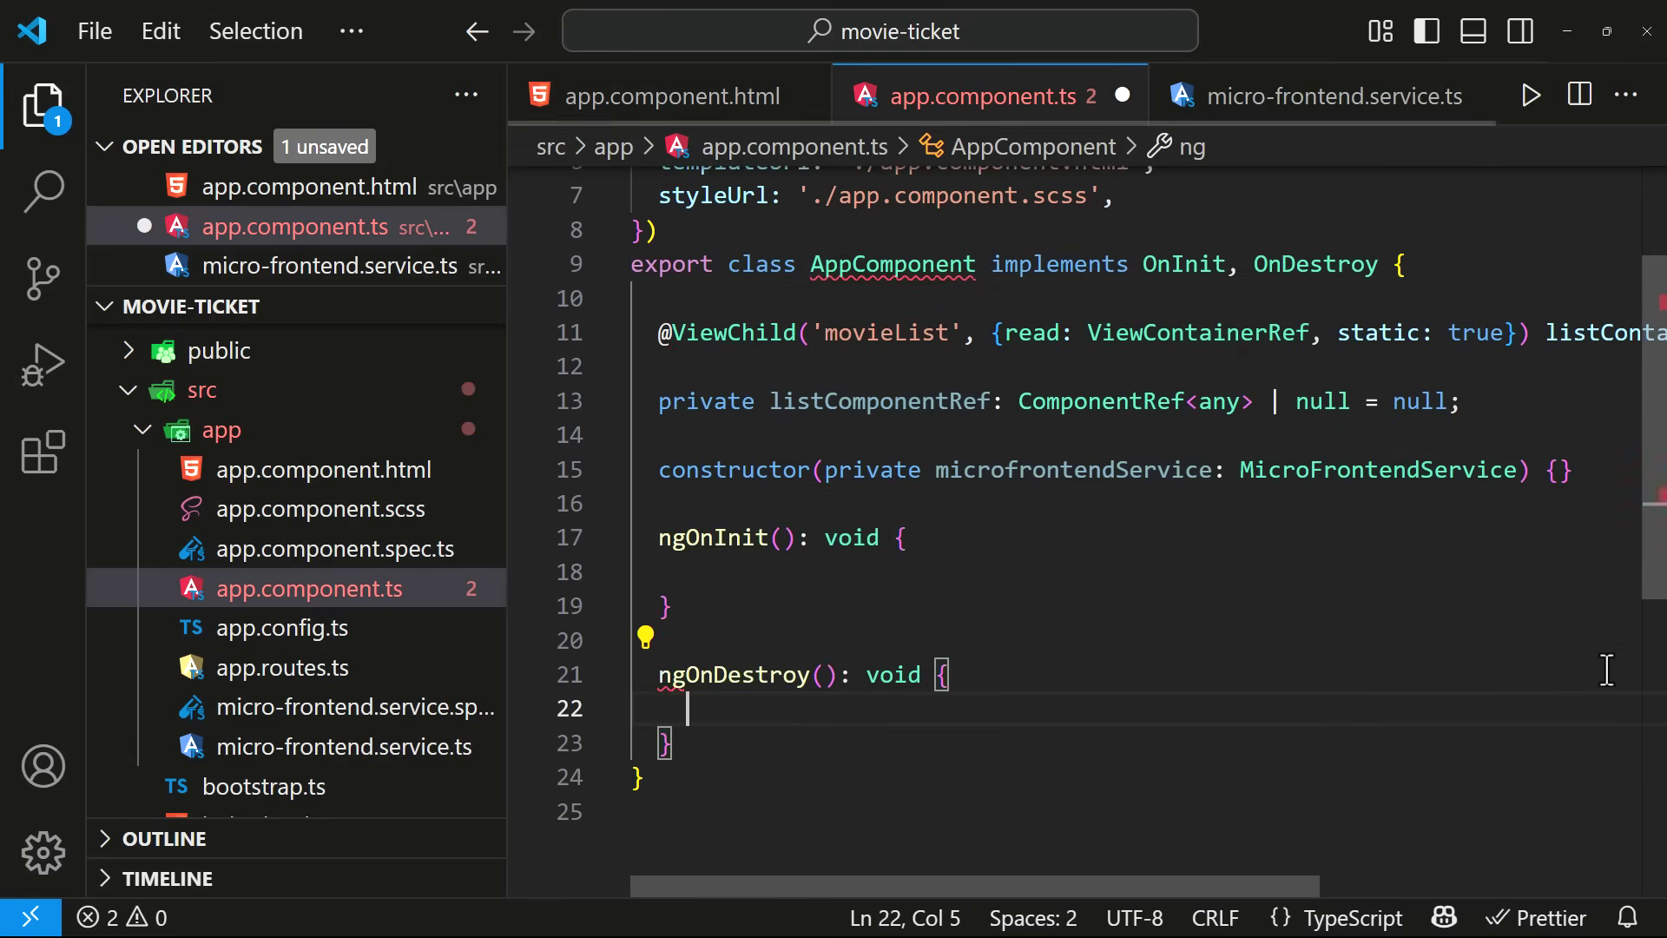
click(659, 538)
text(async)
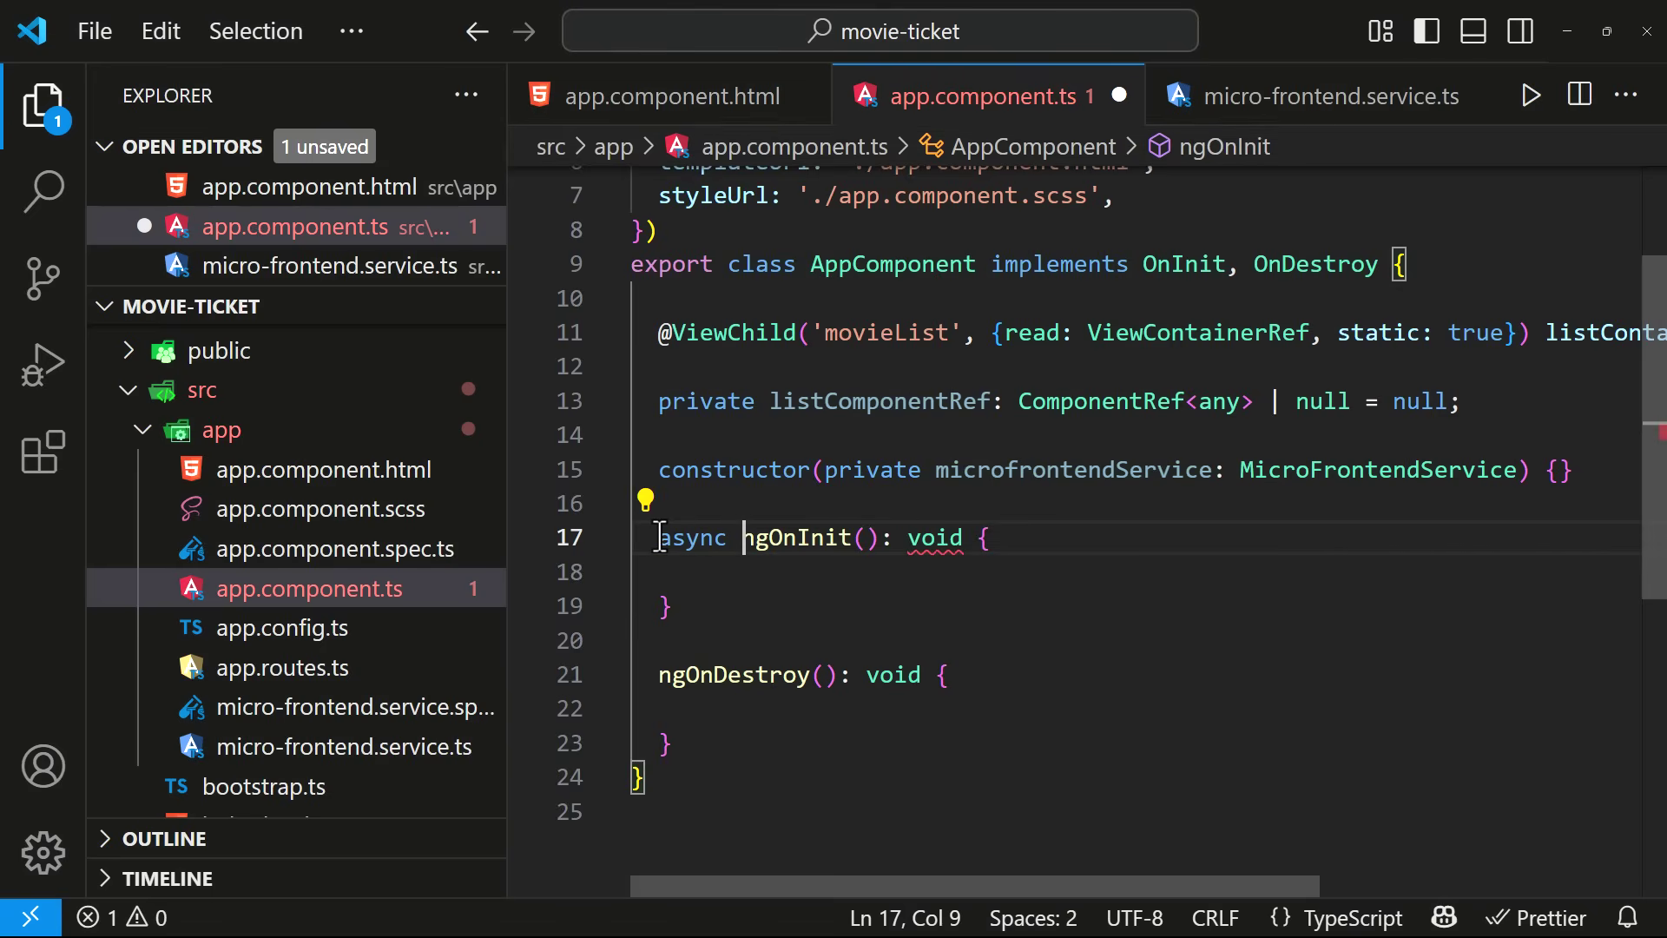
- Add a try/catch block inside ngOnInit
click(699, 581)
text(try {)
key(Return)
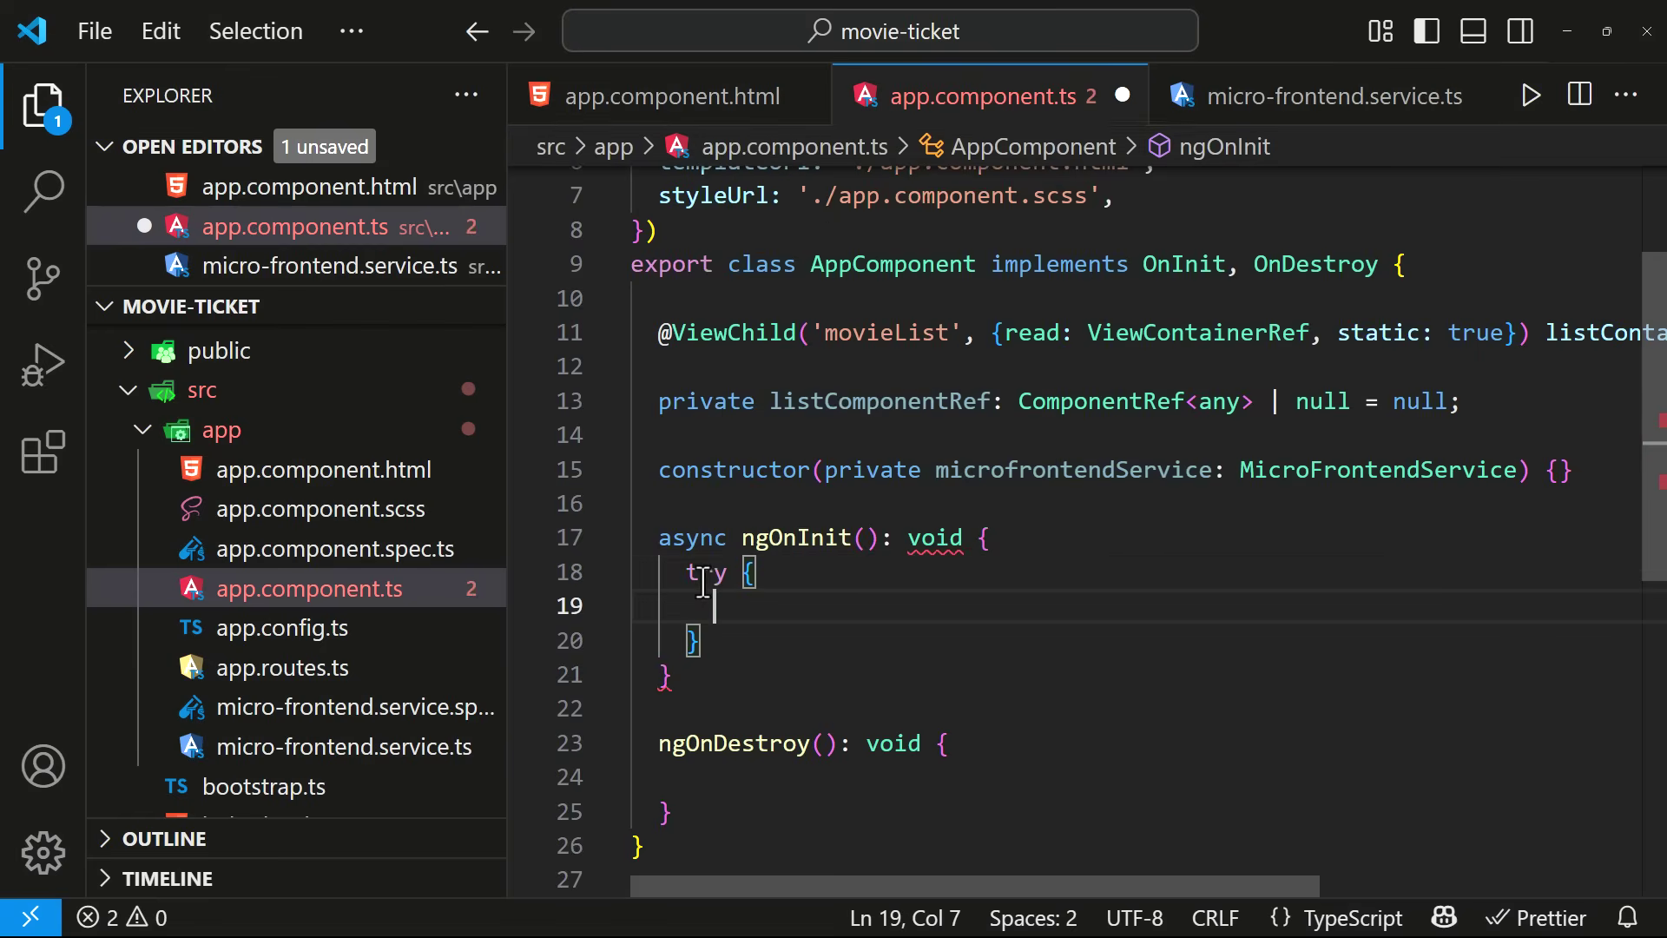
key(Down)
text(catch (err)
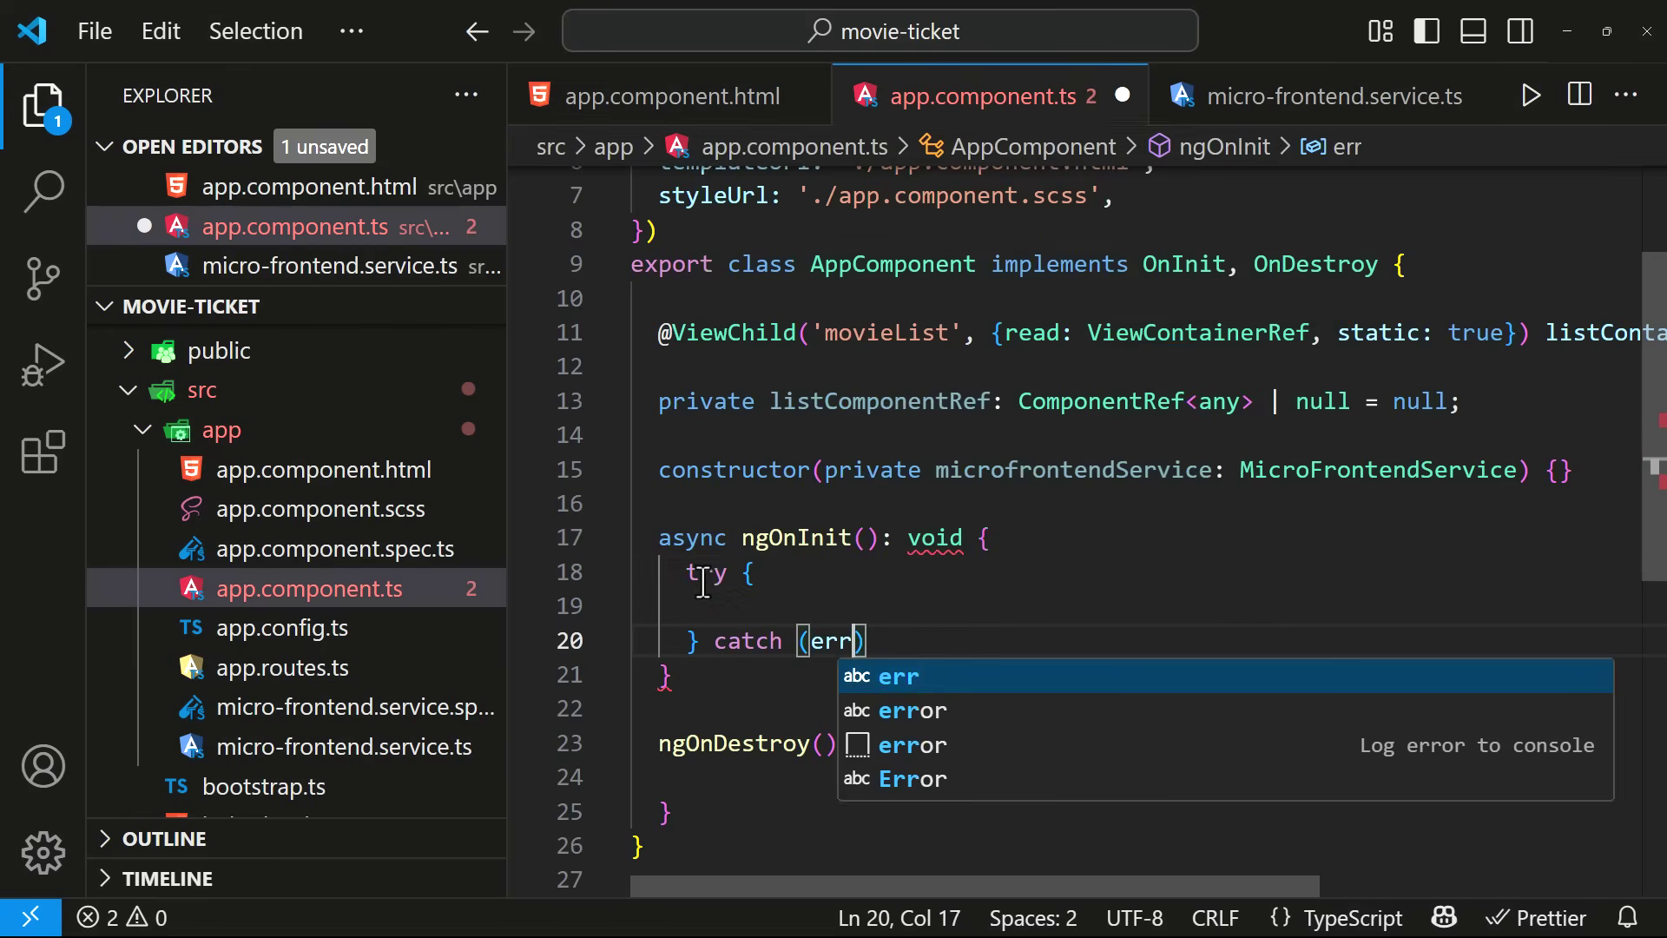
text() {)
key(Return)
- Write the awaited loadRemoteComponent call for movie-list in the try block
click(782, 607)
text(this.microfrontendService.l)
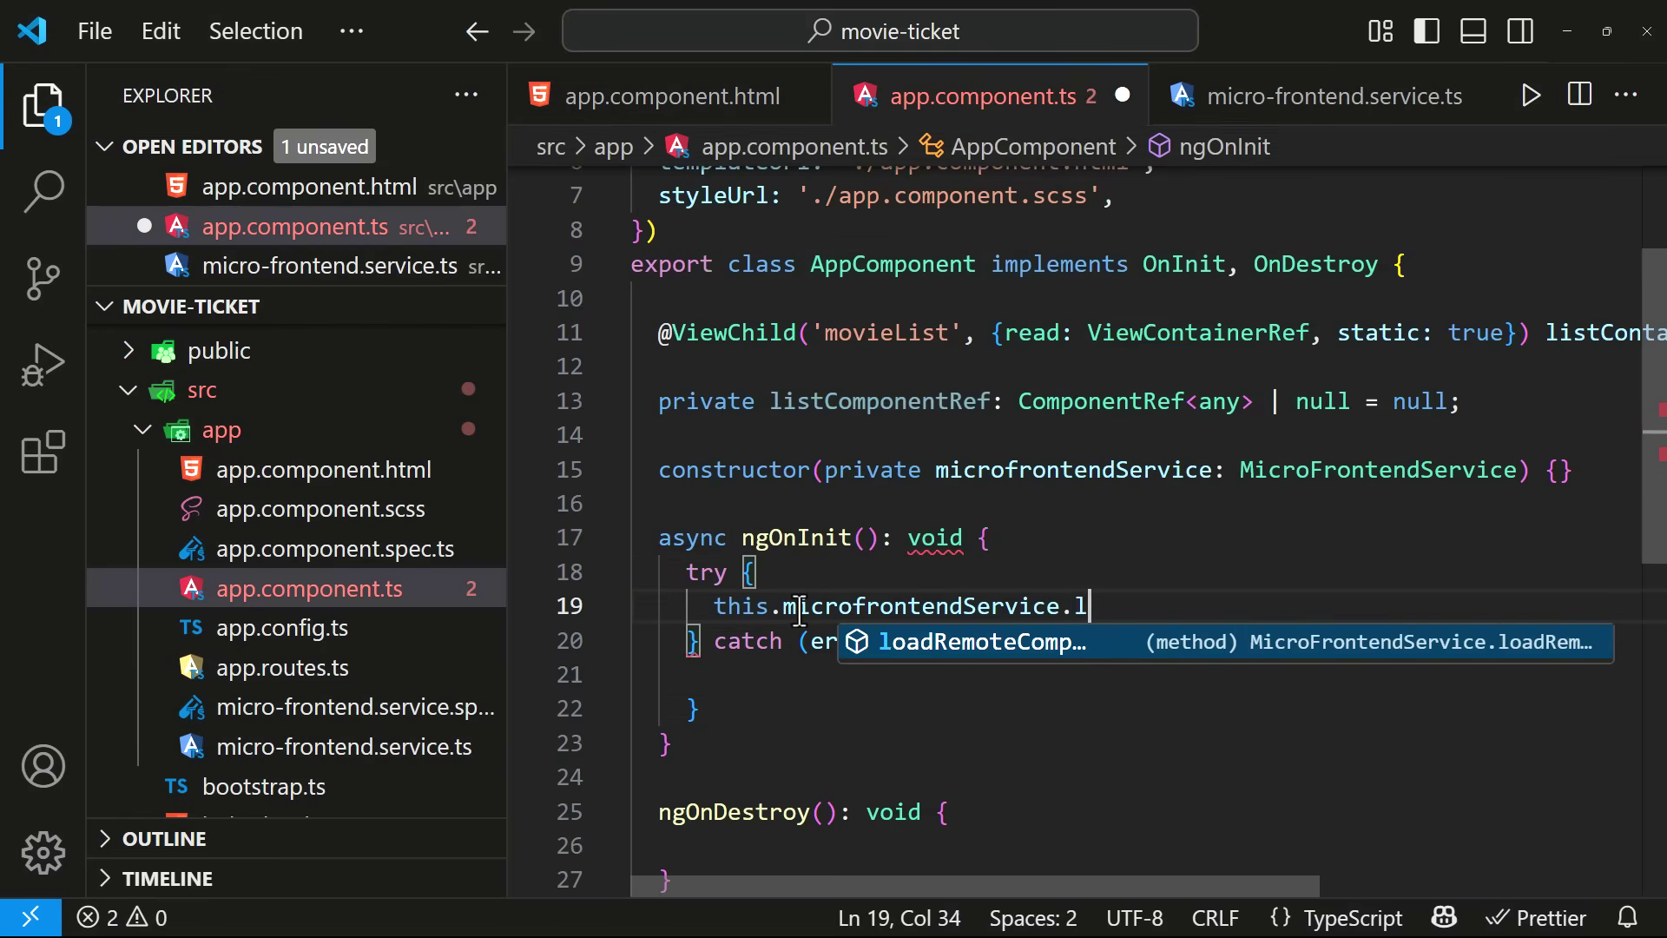
key(Tab)
text((4201, 'movie-list');)
click(996, 675)
key(ctrl+b)
click(288, 605)
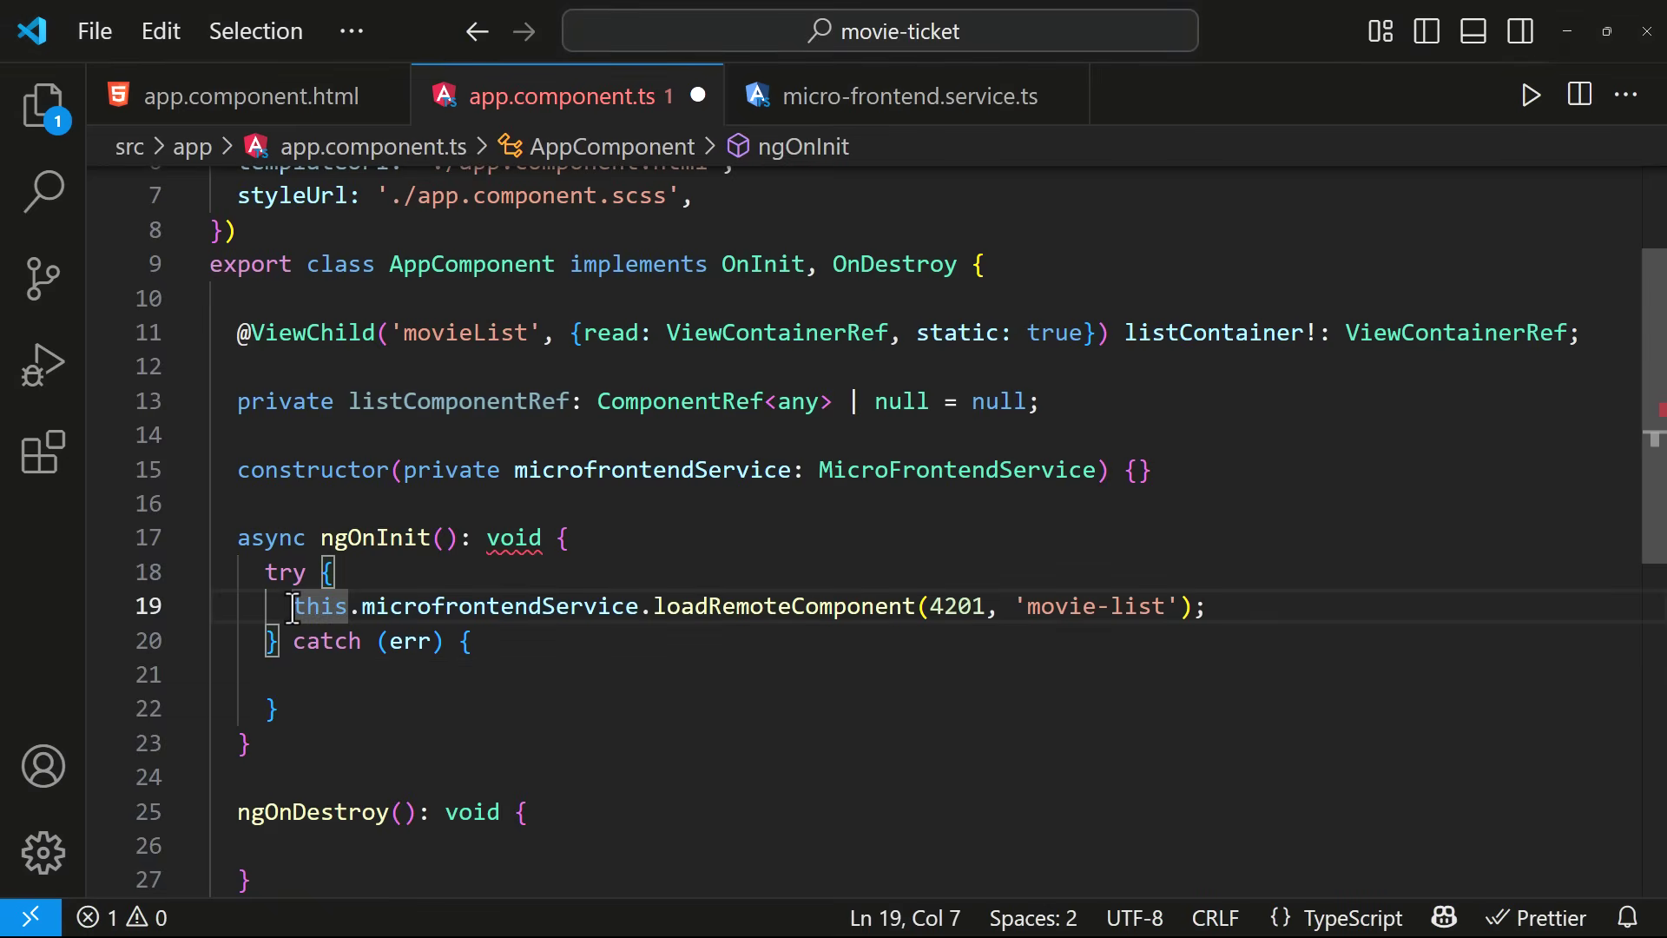
text(await)
click(293, 606)
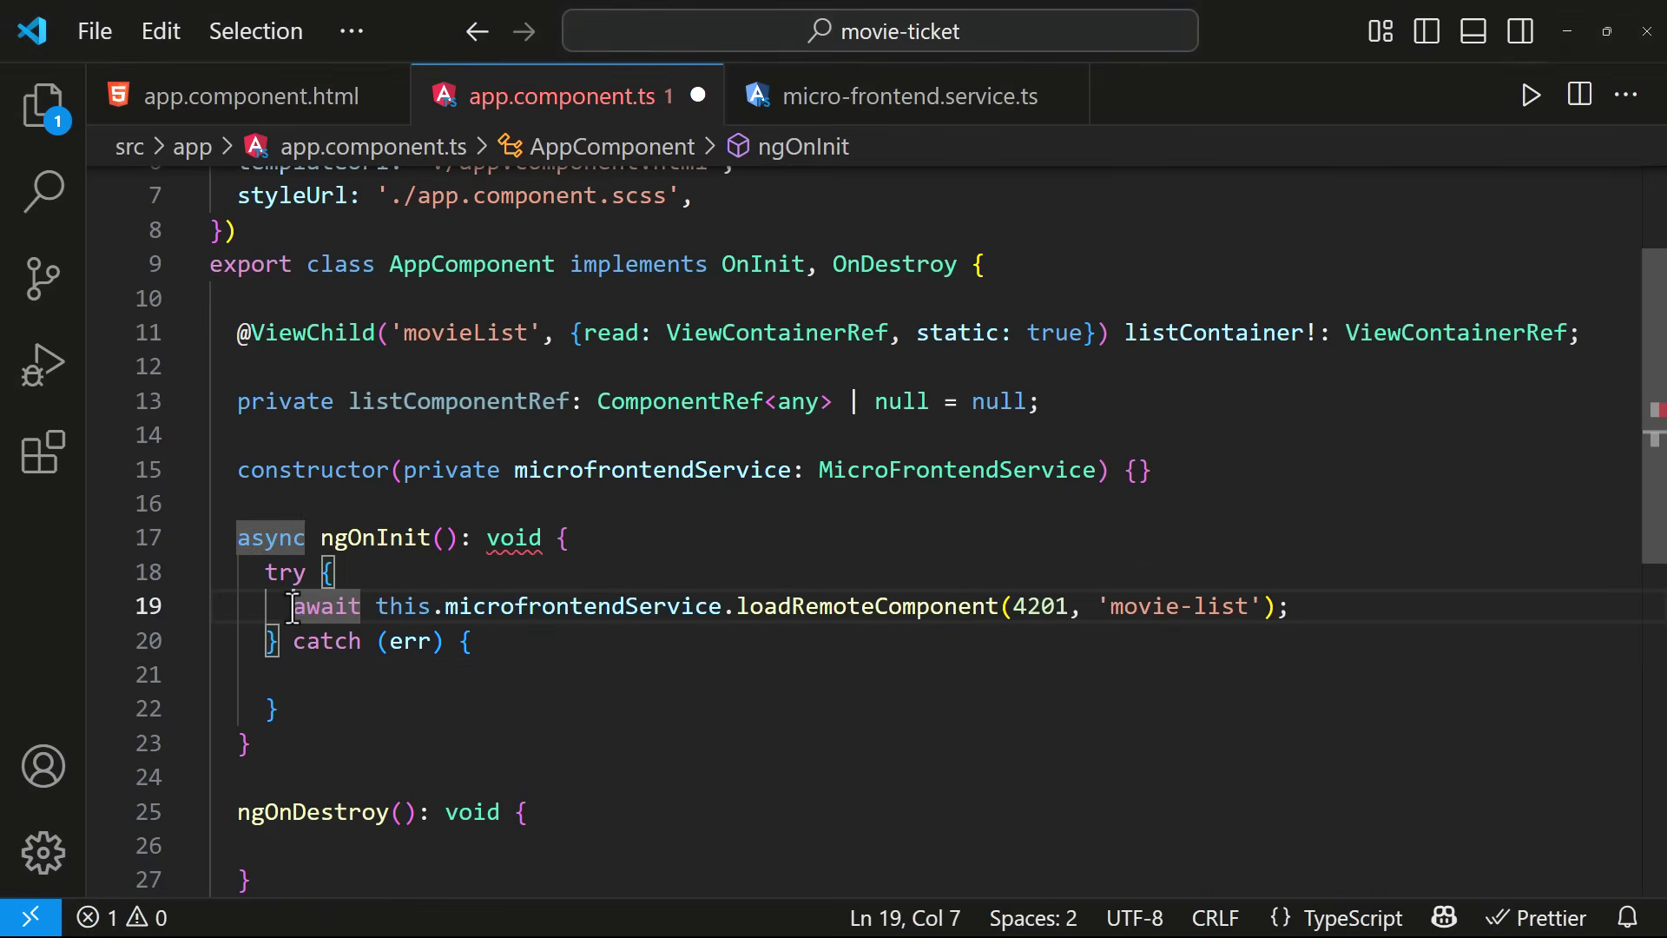
text(const listModule =)
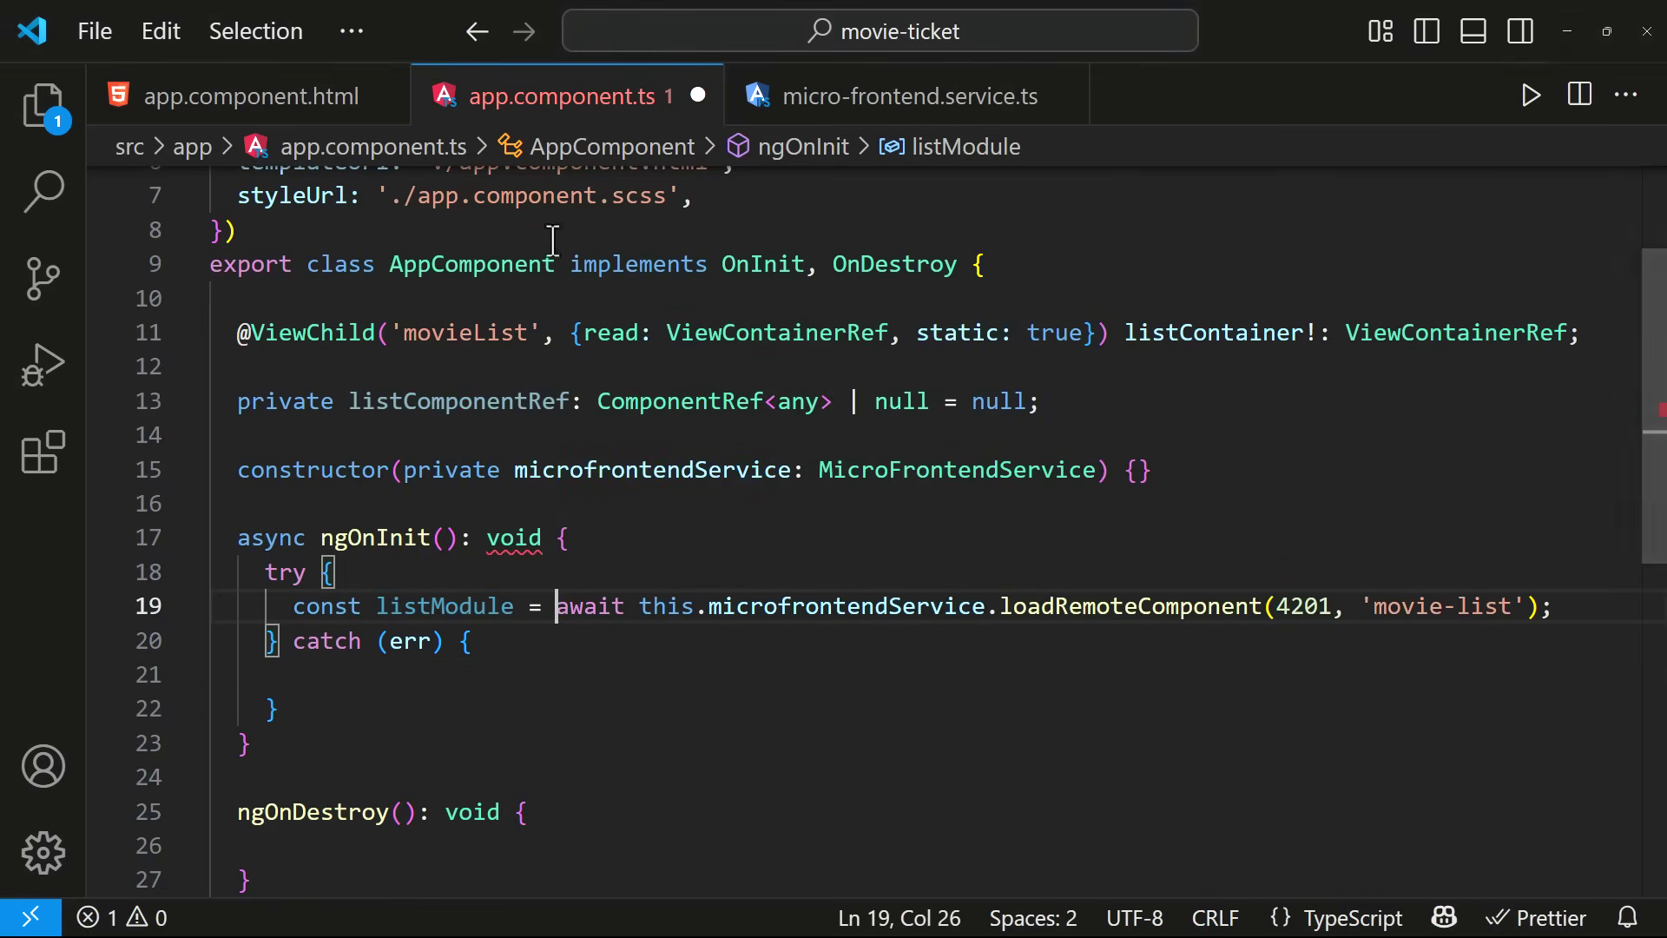
- Clear listContainer and create the remote listModule component in it
key(Return)
text(this.l)
click(564, 711)
text(.clear();)
key(Return)
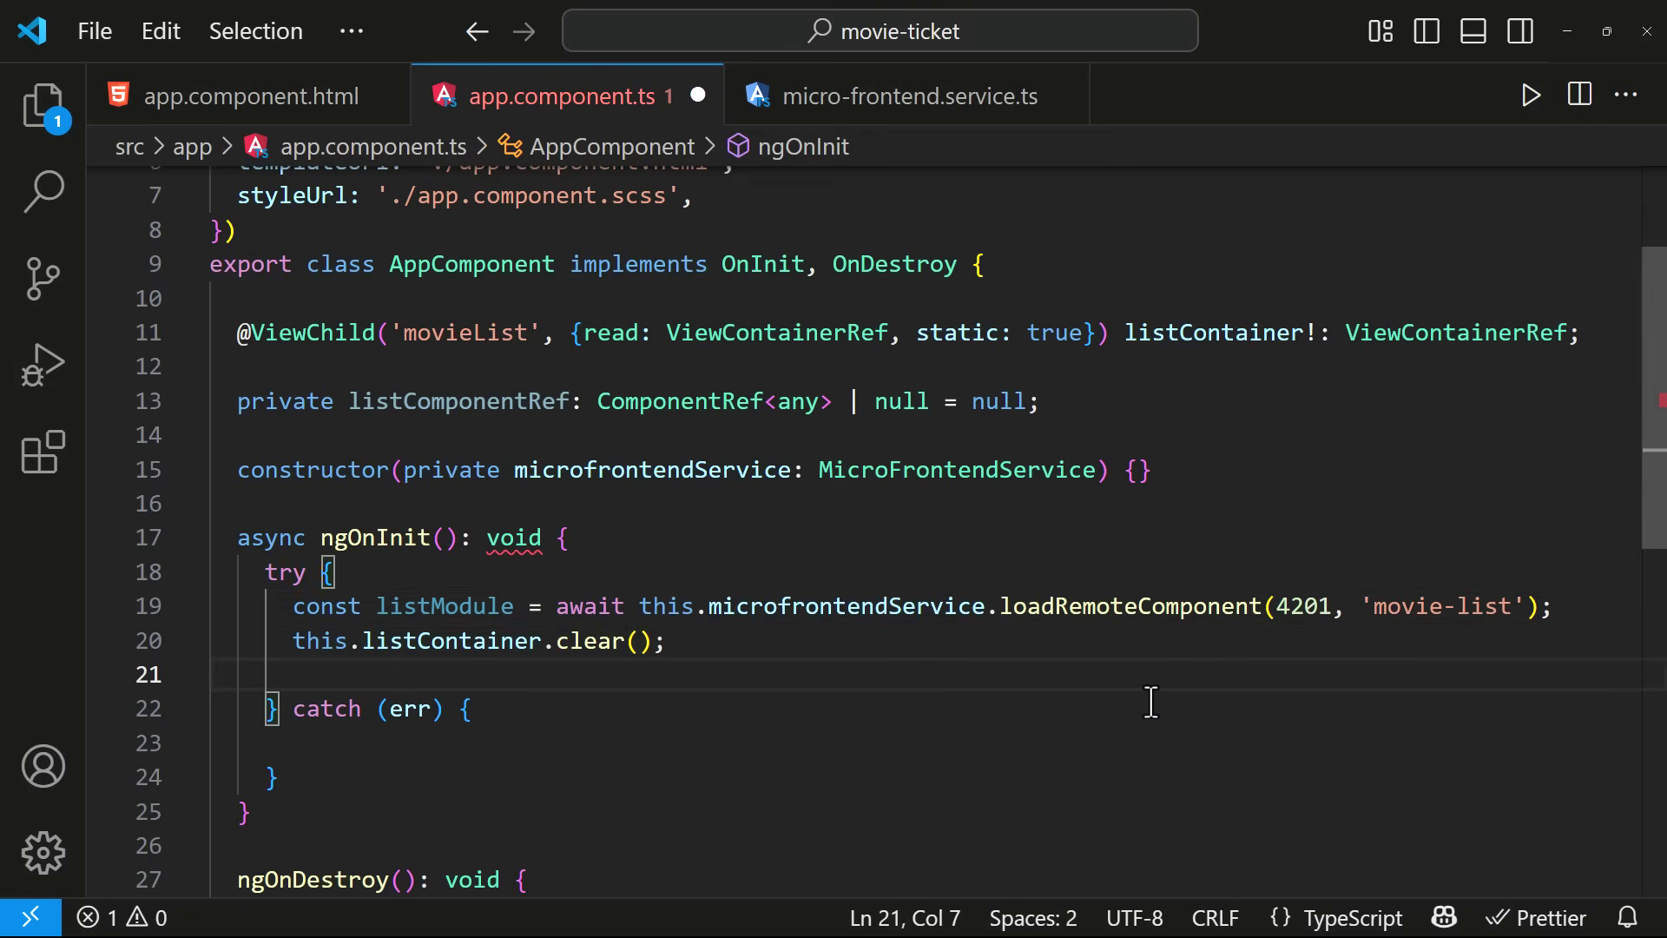
text(this.)
click(540, 744)
text(.c)
key(Down)
key(Return)
text(()
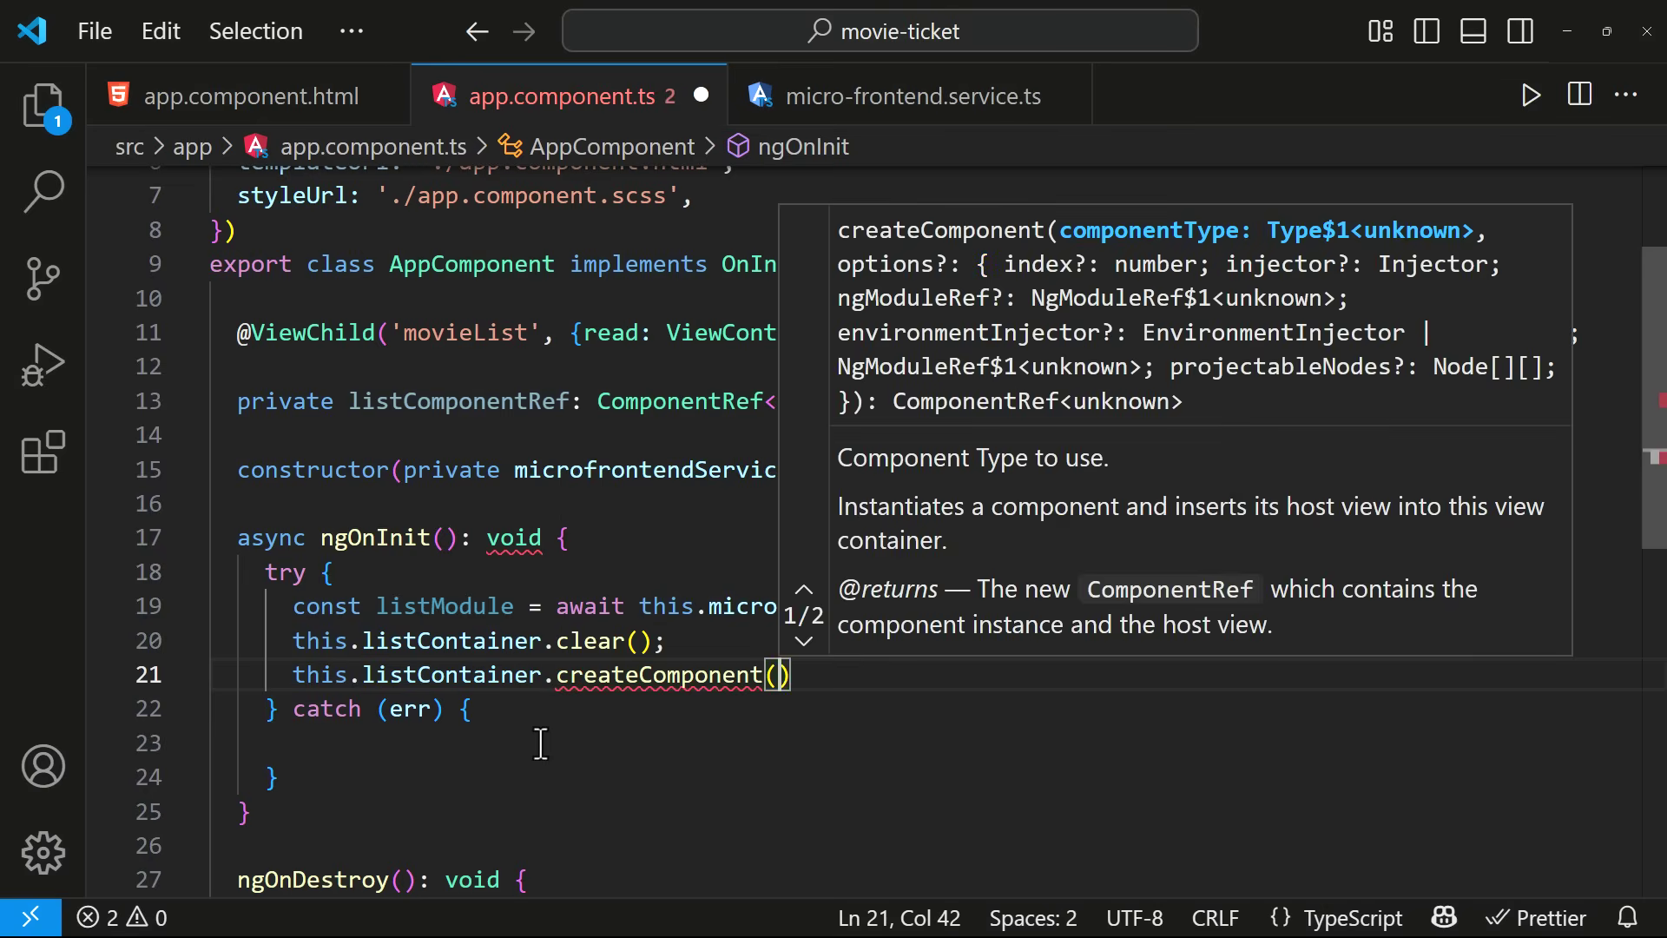
text(lis)
key(Return)
text(.A)
key(Return)
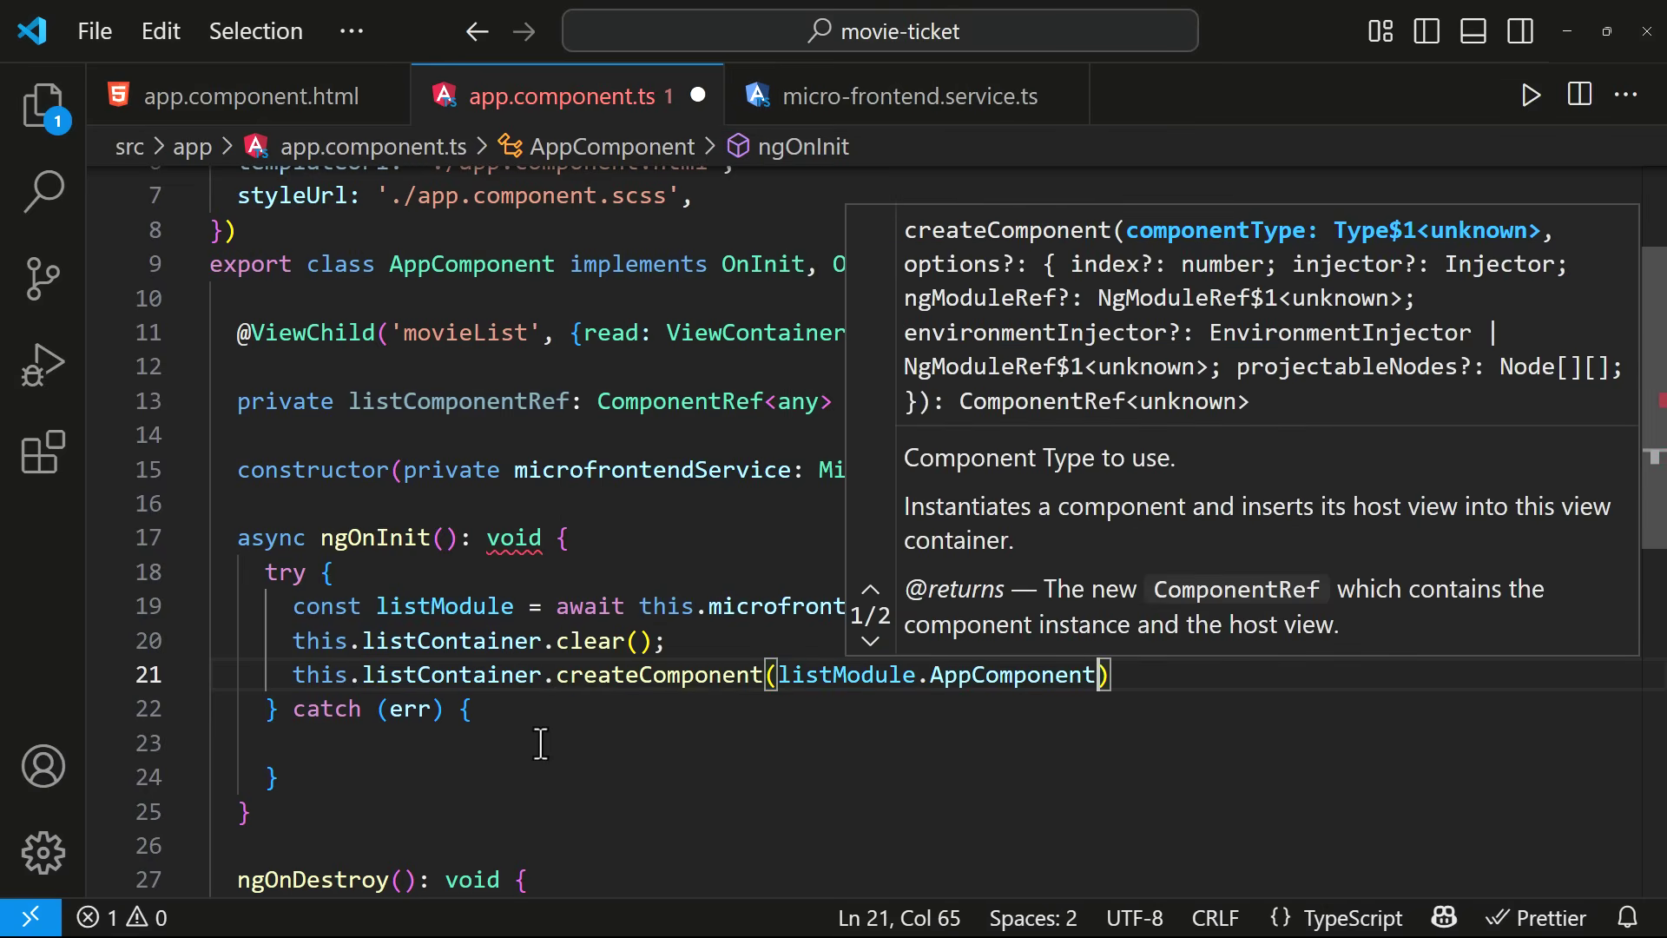
text())
- Assign the result to listComponentRef and call changeDetectorRef.detectChanges()
key(Home)
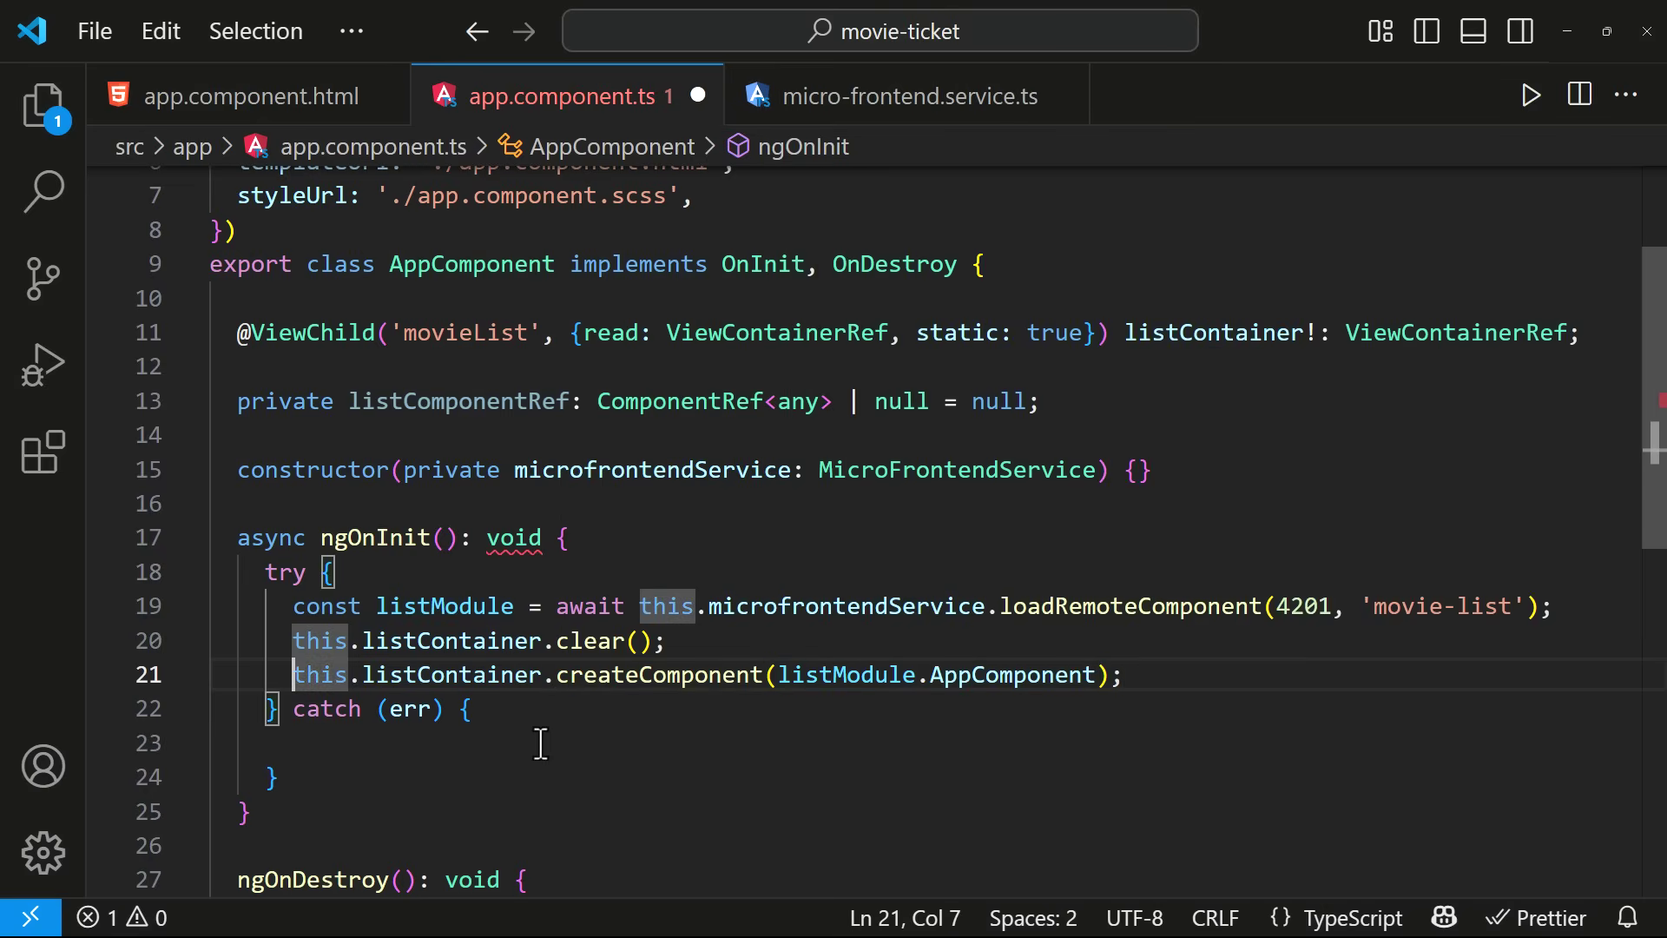
text(this.)
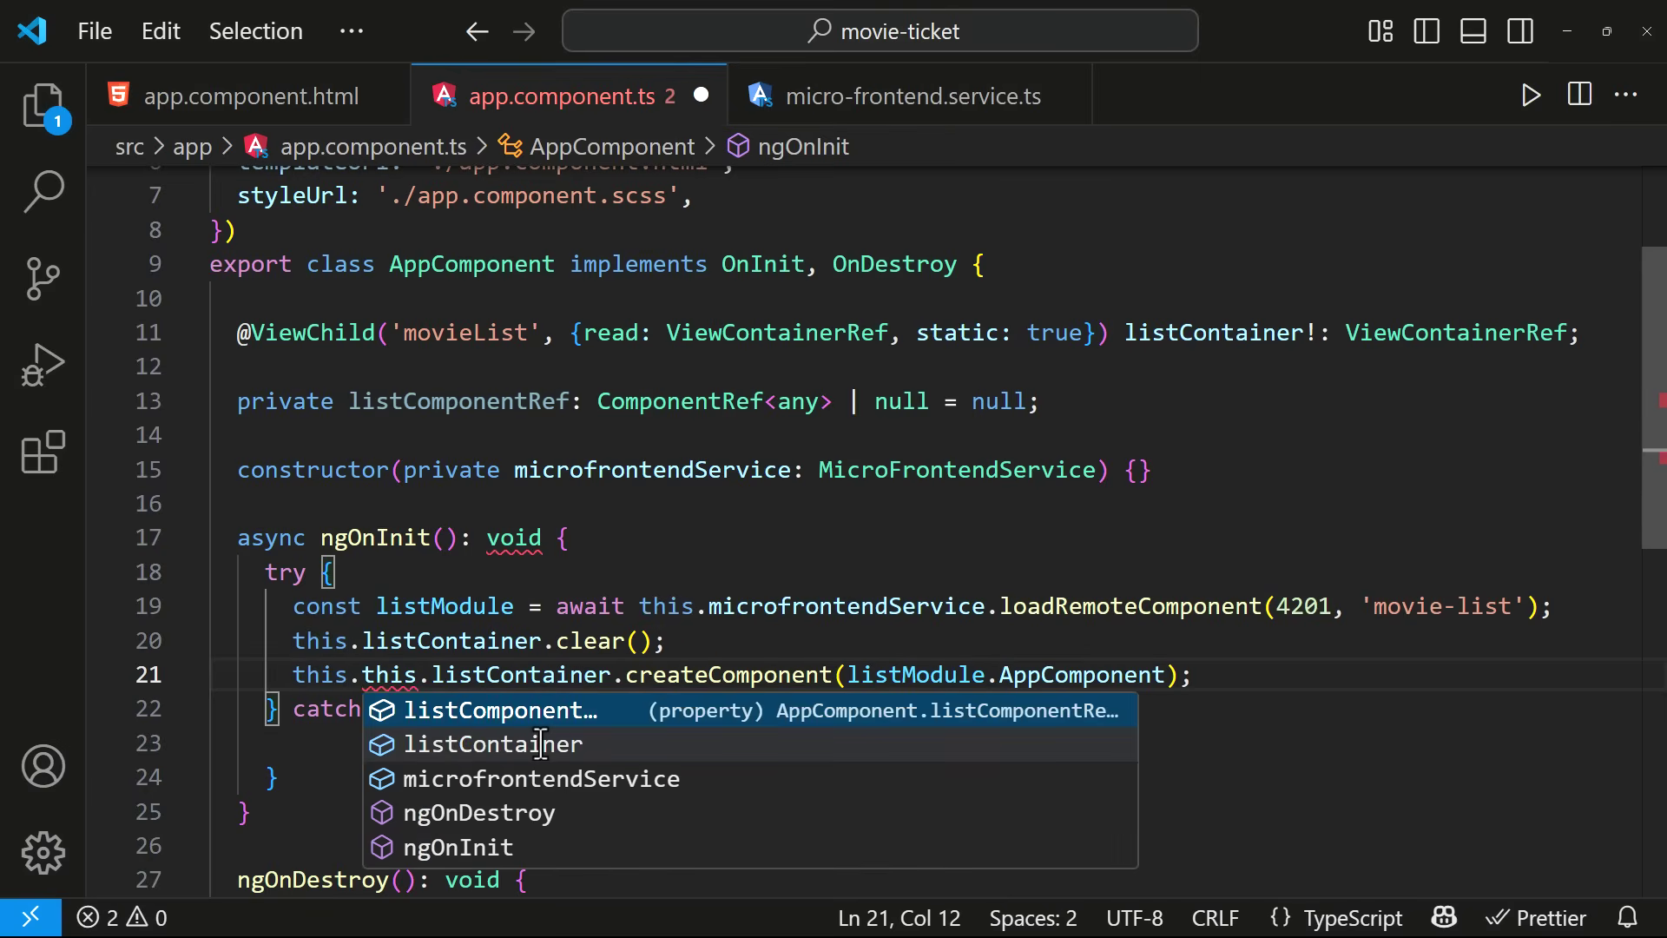
key(Tab)
text(=)
click(1478, 676)
key(Return)
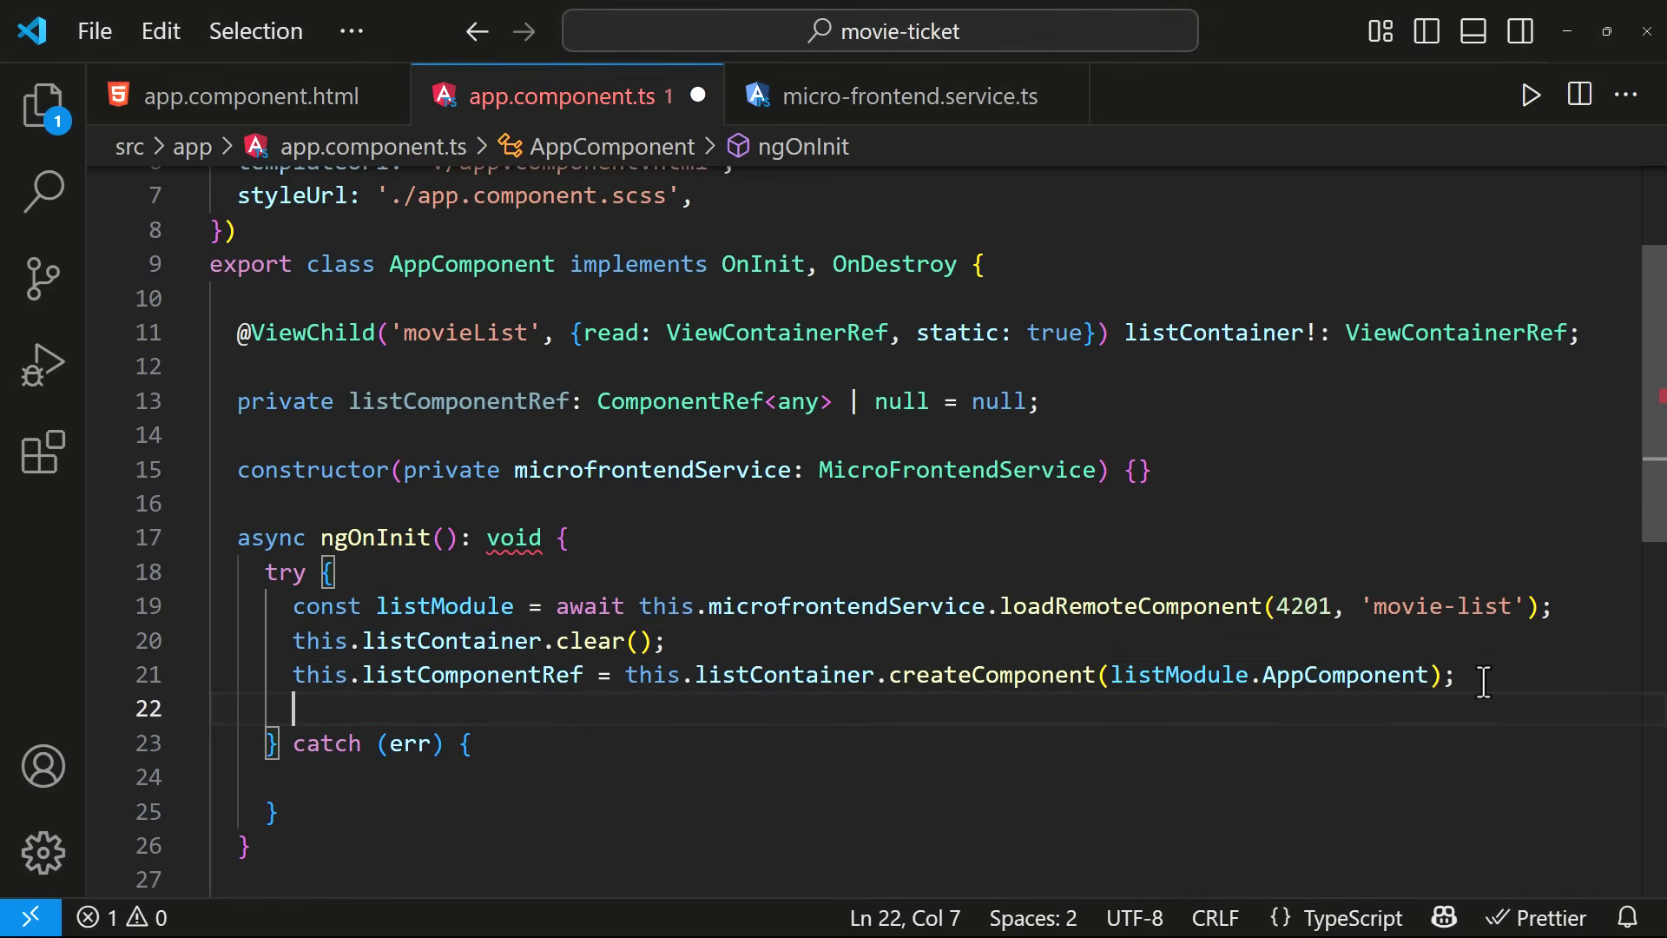
text(this.)
key(Tab)
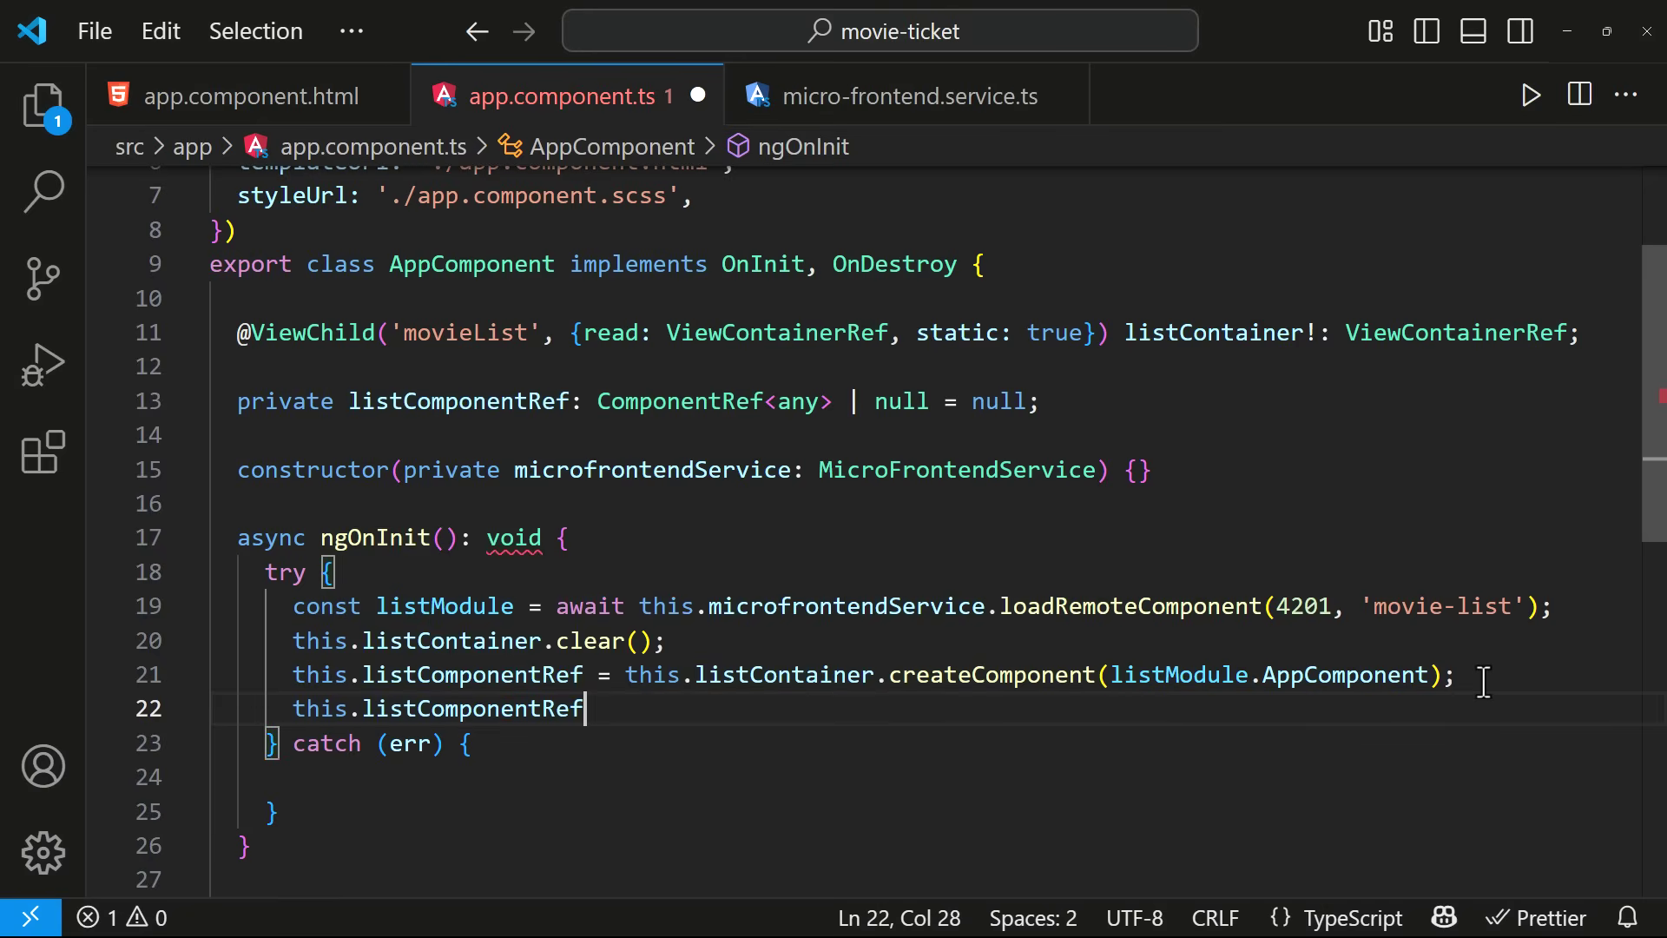
text(.)
key(Tab)
text(.d)
key(Down)
key(Tab)
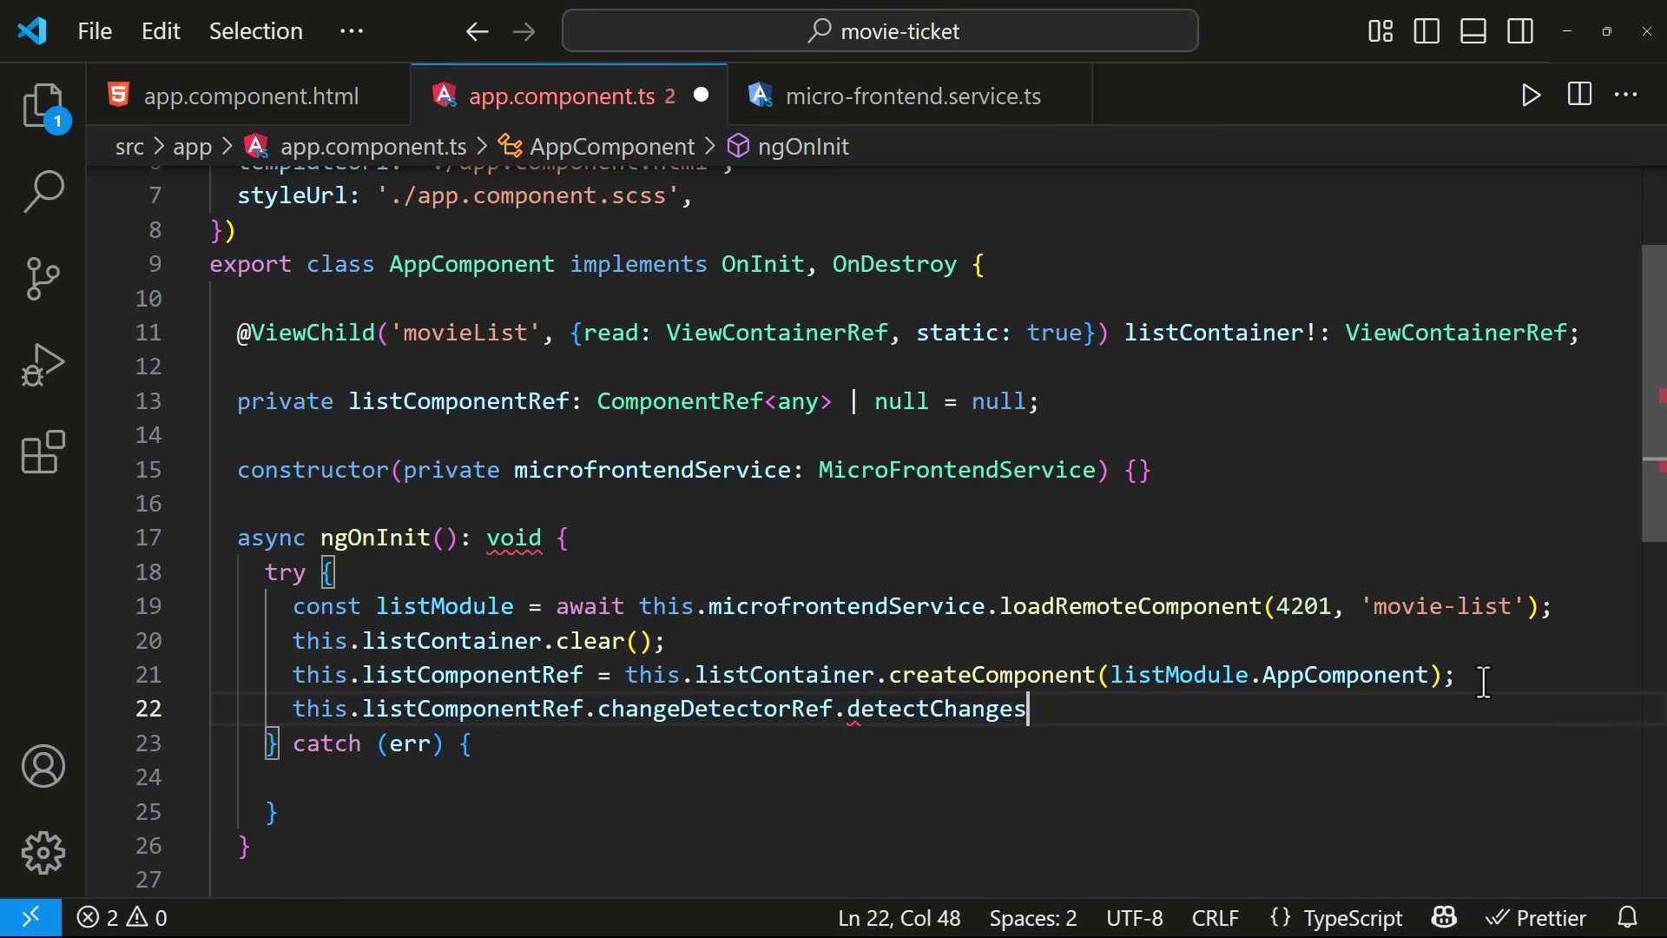
text(();)
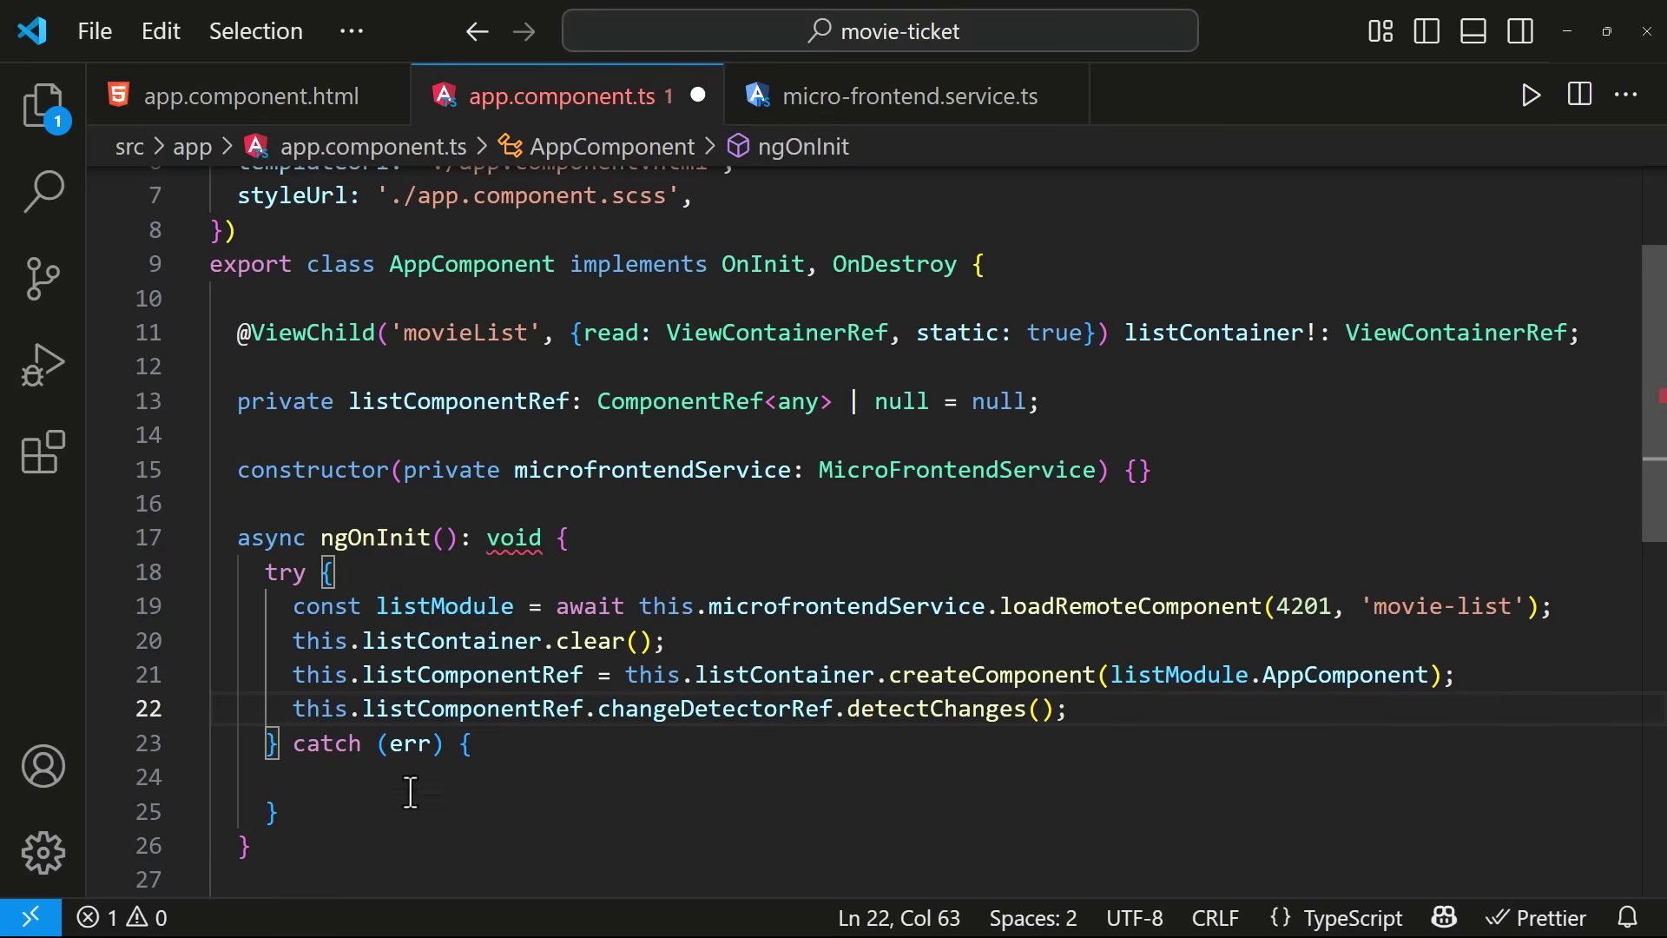
- Log failures with console.error in the catch block and remove ngOnInit's ': void'
click(408, 788)
scroll(407, 793, down, 1)
text(cons)
key(Tab)
text(.er)
key(Tab)
text(("Failed to load)
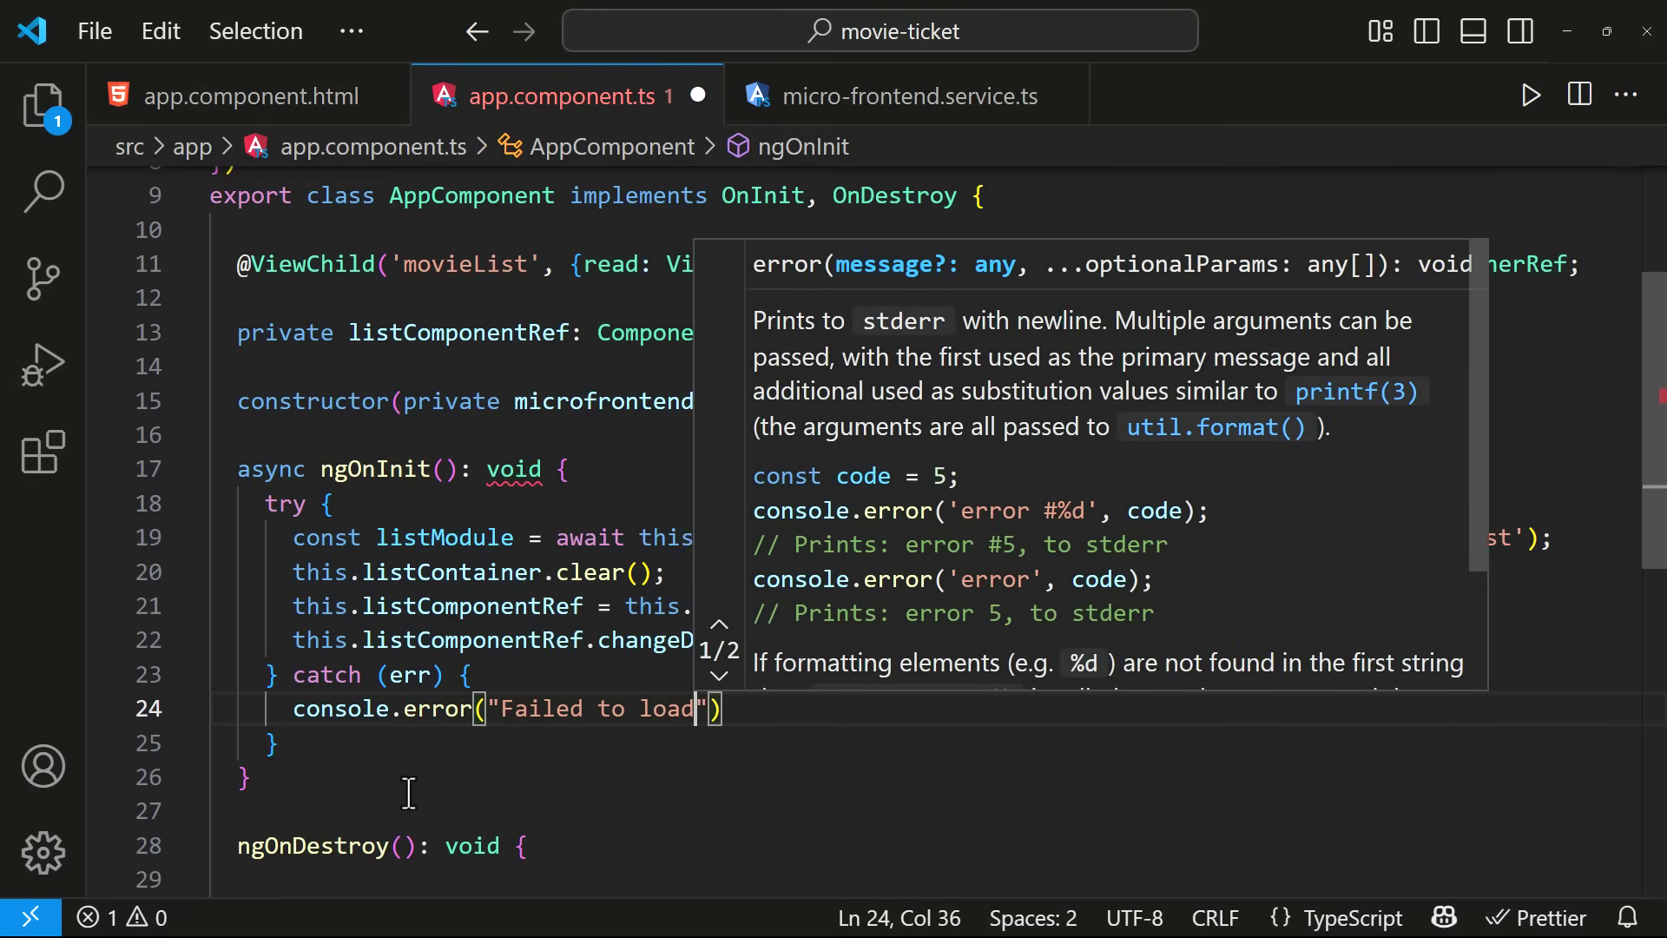
text( remote component", err))
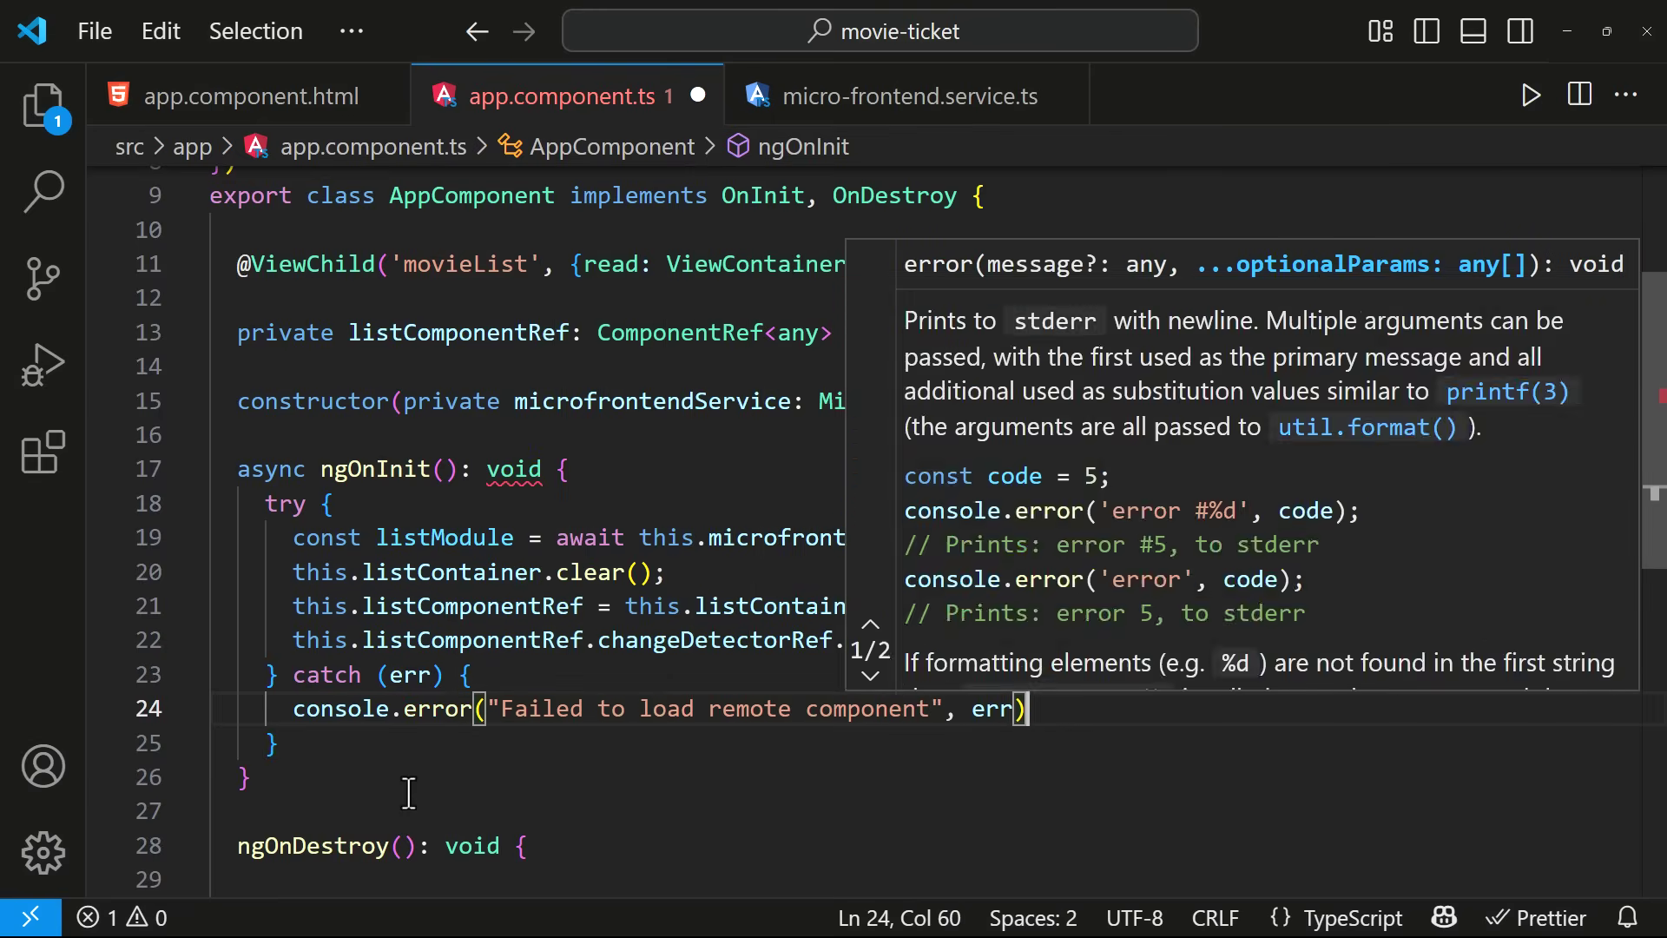
scroll(407, 793, down, 1)
text(;)
double_click(513, 436)
key(BackSpace)
key(BackSpace)
key(BackSpace)
click(625, 743)
scroll(607, 783, down, 2)
scroll(606, 783, down, 2)
- In ngOnDestroy, destroy listComponentRef if it is set
click(324, 459)
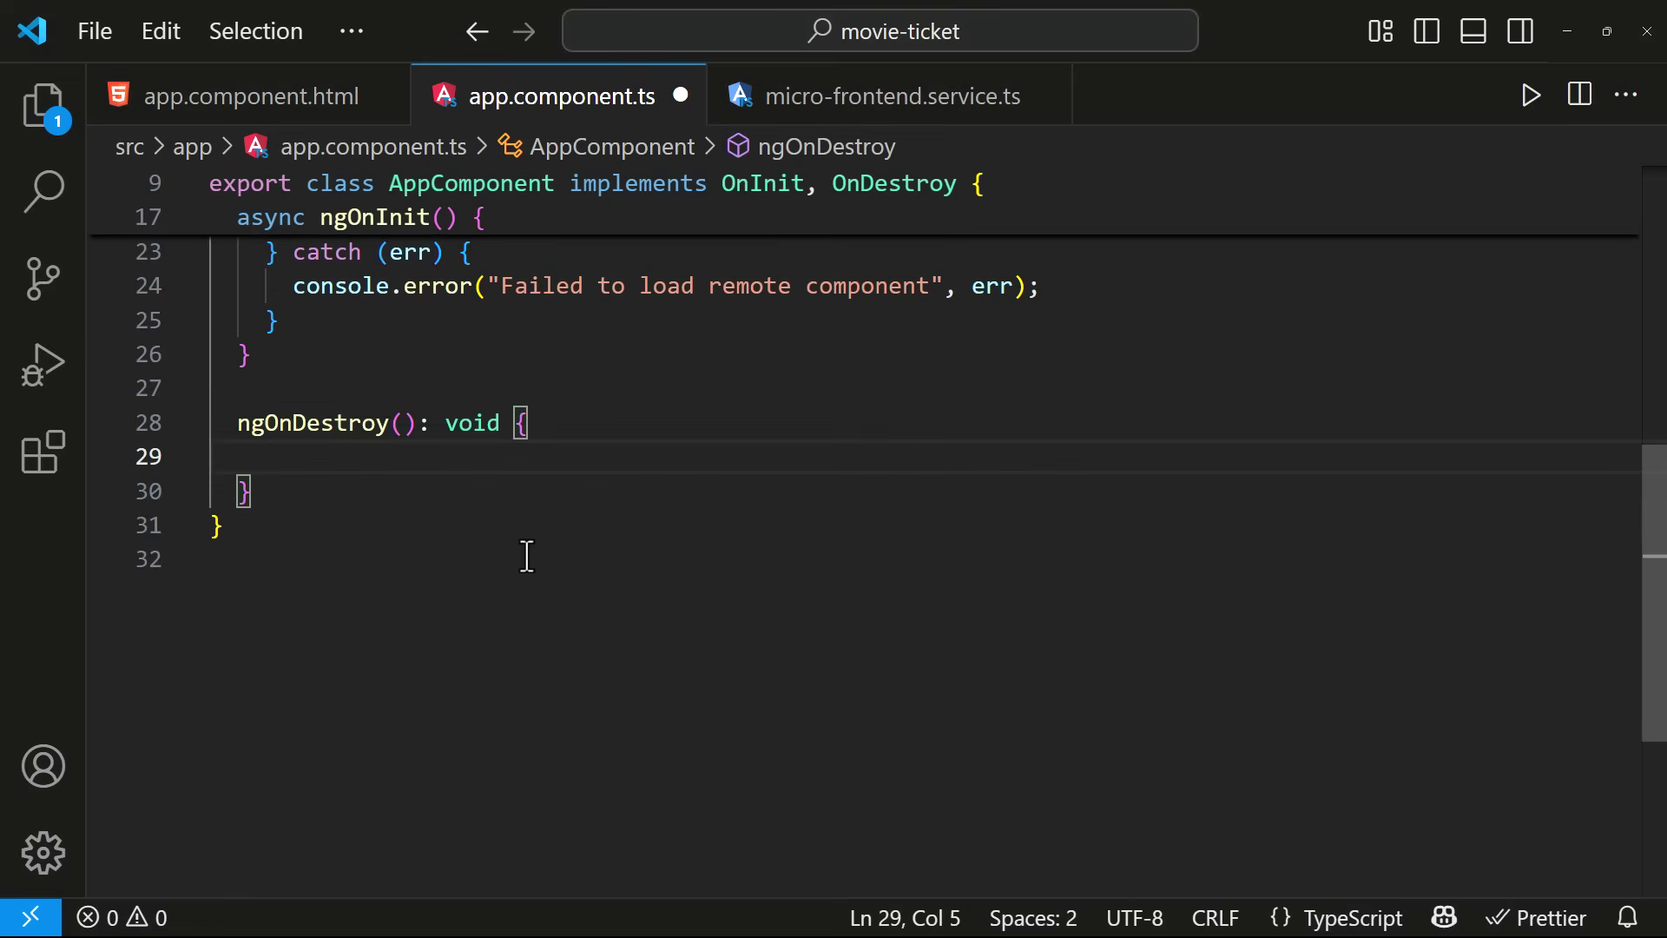
text(if (this.l)
key(Return)
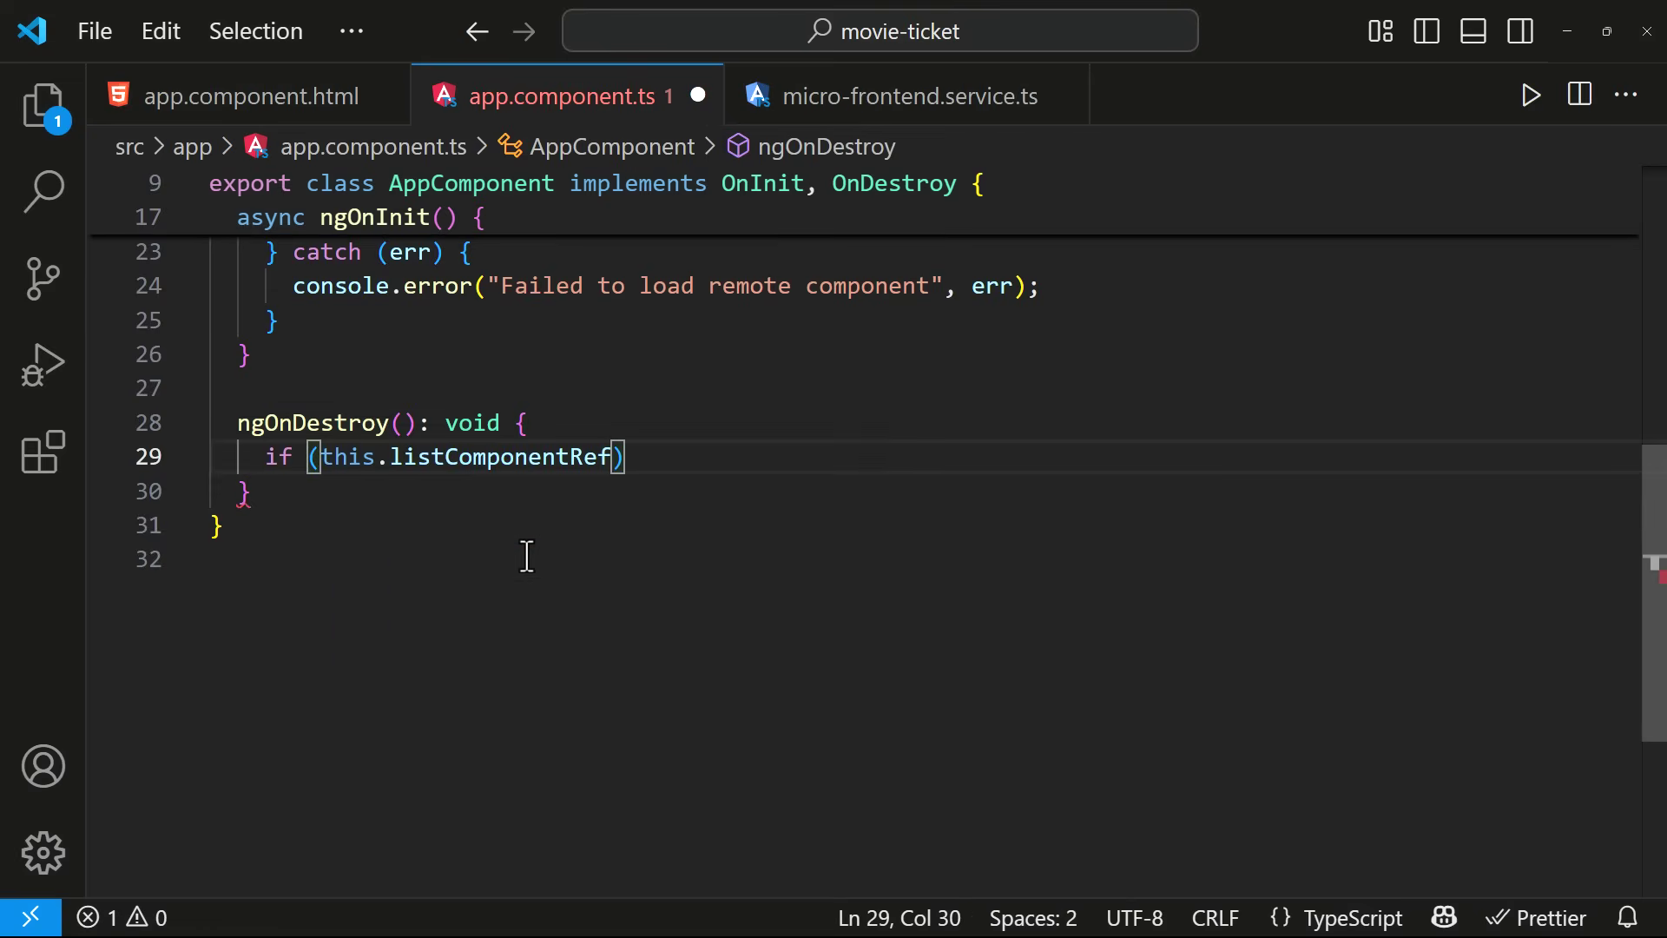
key(Return)
text(this.)
key(Return)
text(.d)
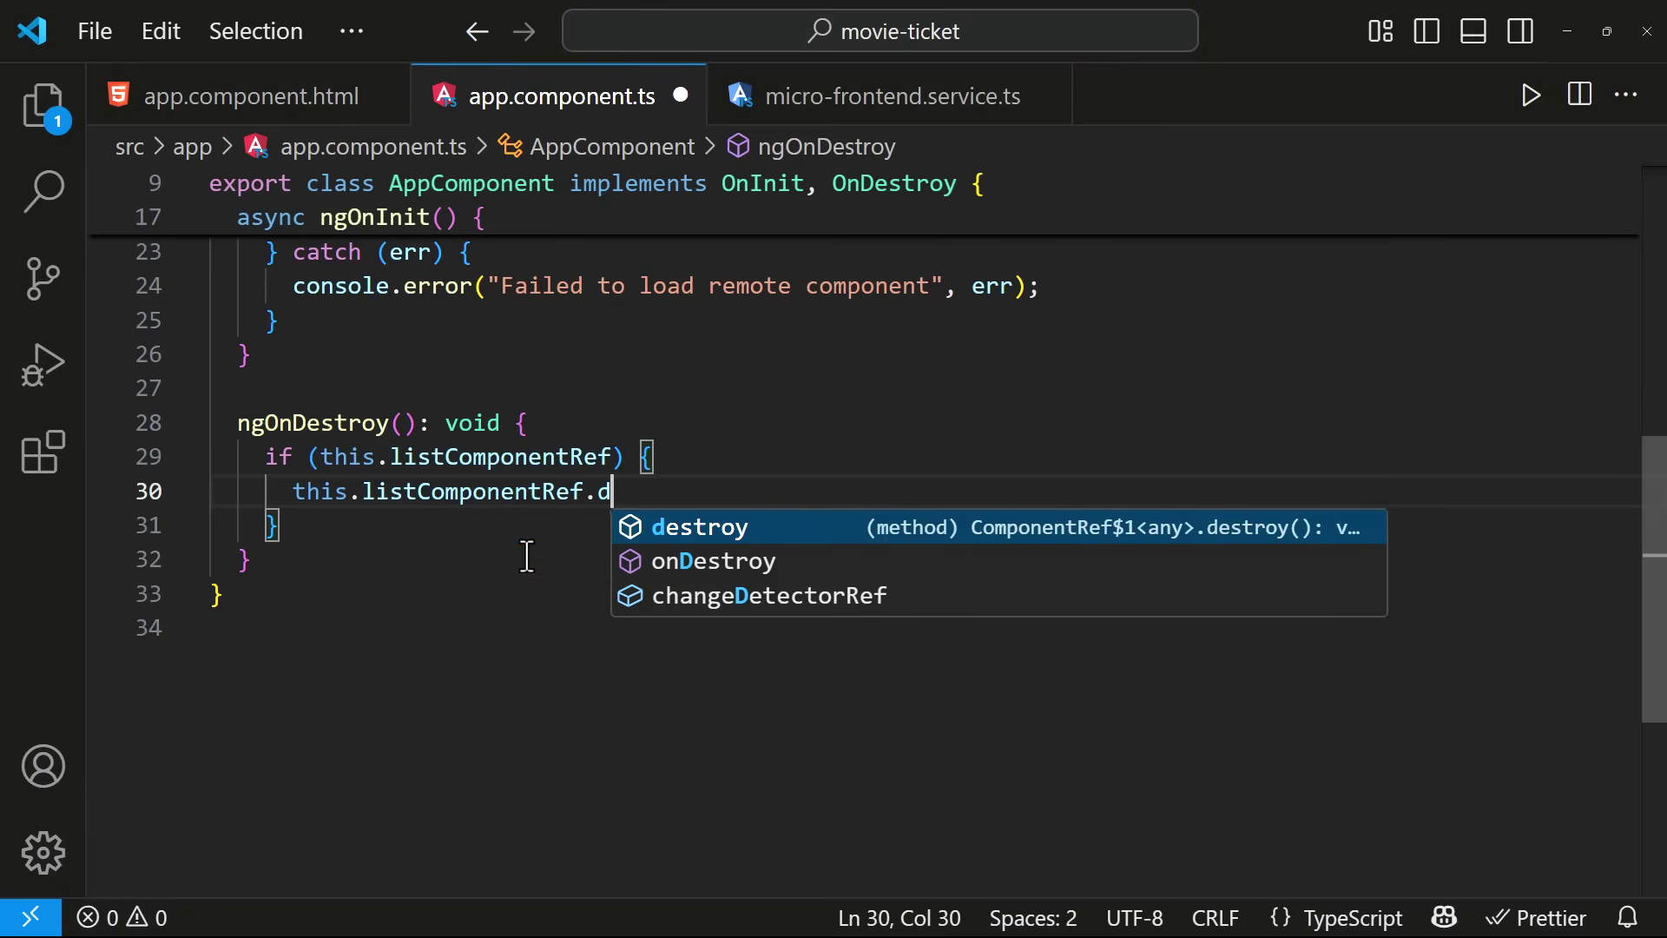
key(Return)
text(();)
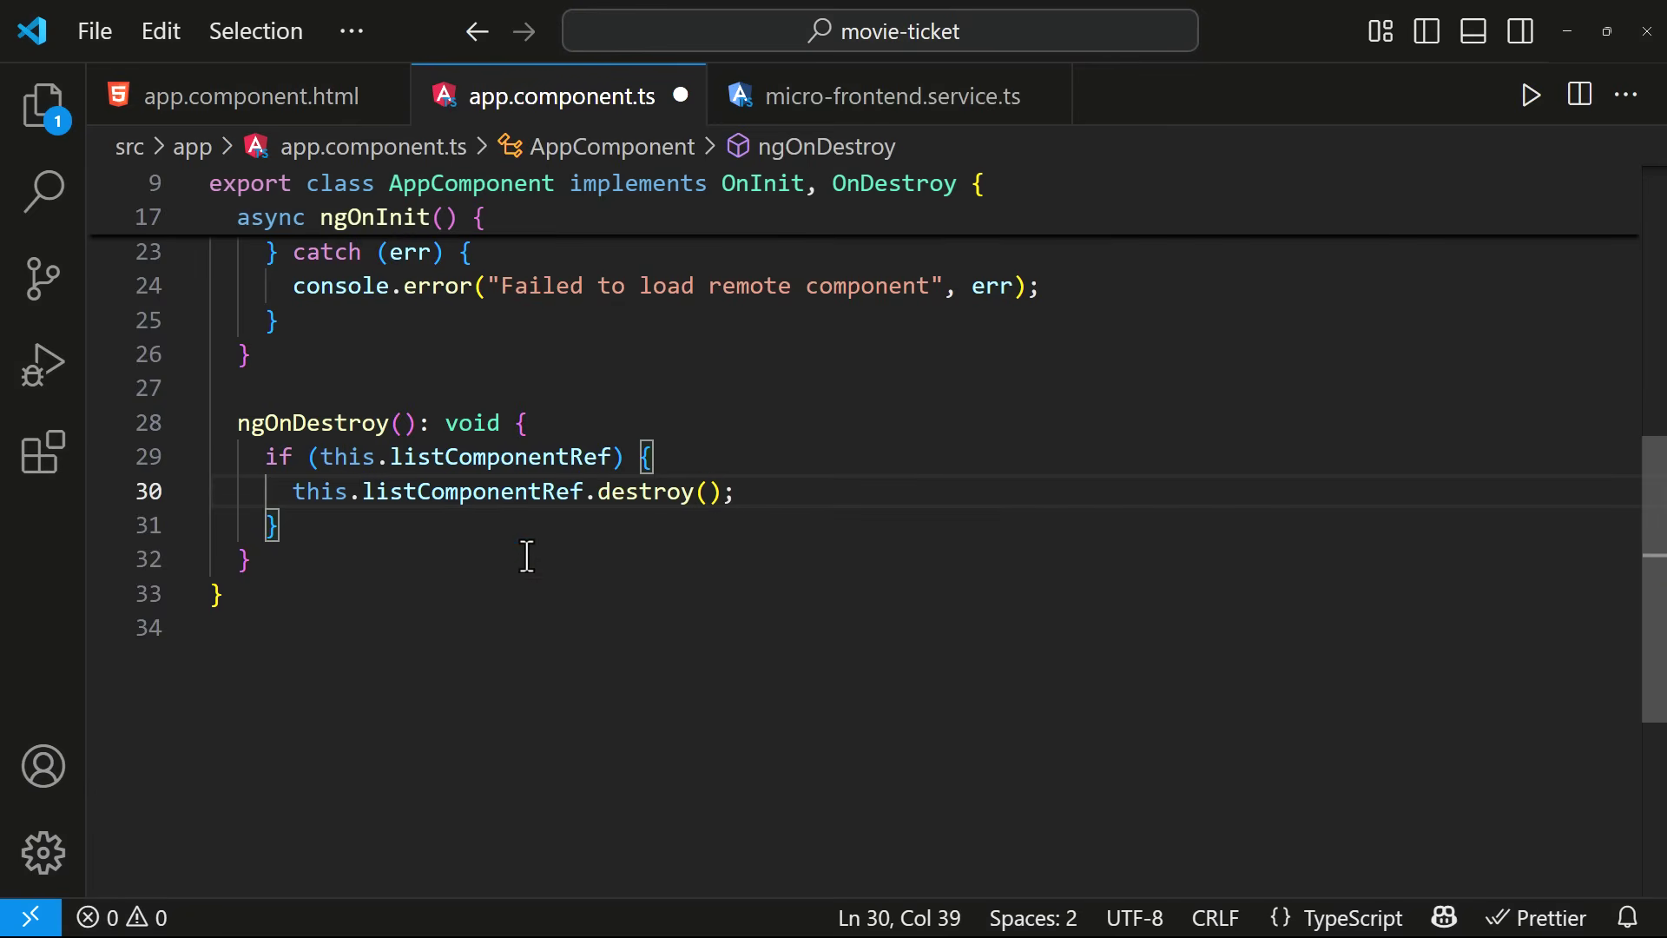
- Save app.component.ts and show the project file tree
key(ctrl+s)
scroll(756, 707, up, 3)
scroll(756, 708, up, 3)
scroll(792, 608, down, 1)
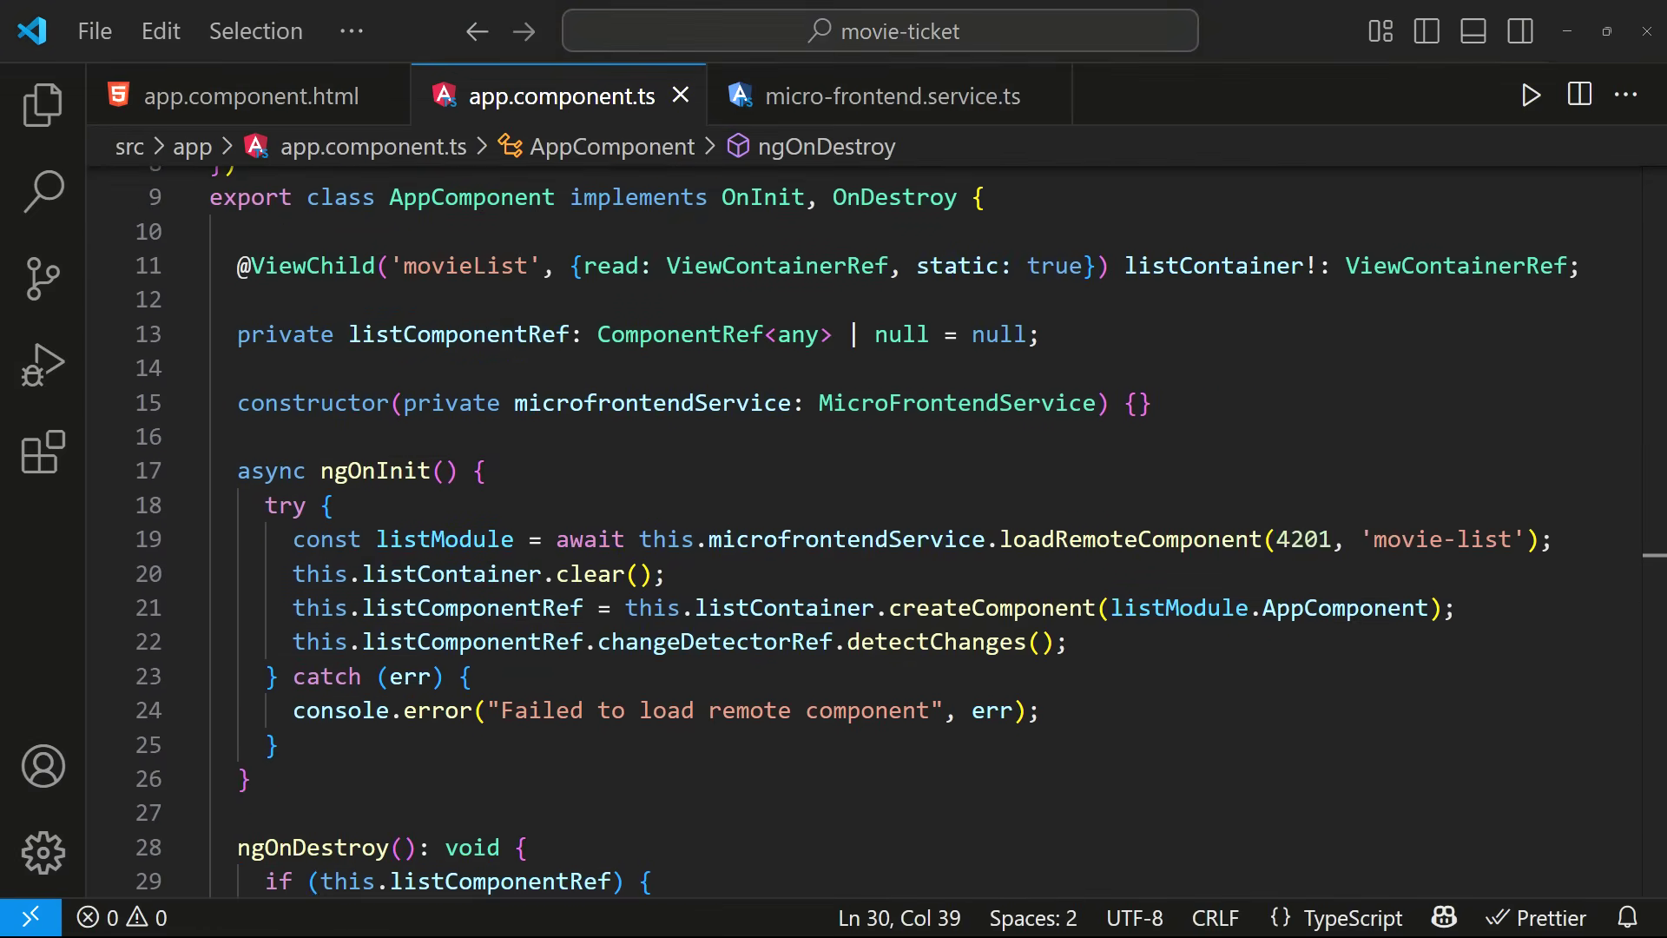
click(1142, 753)
key(ctrl+b)
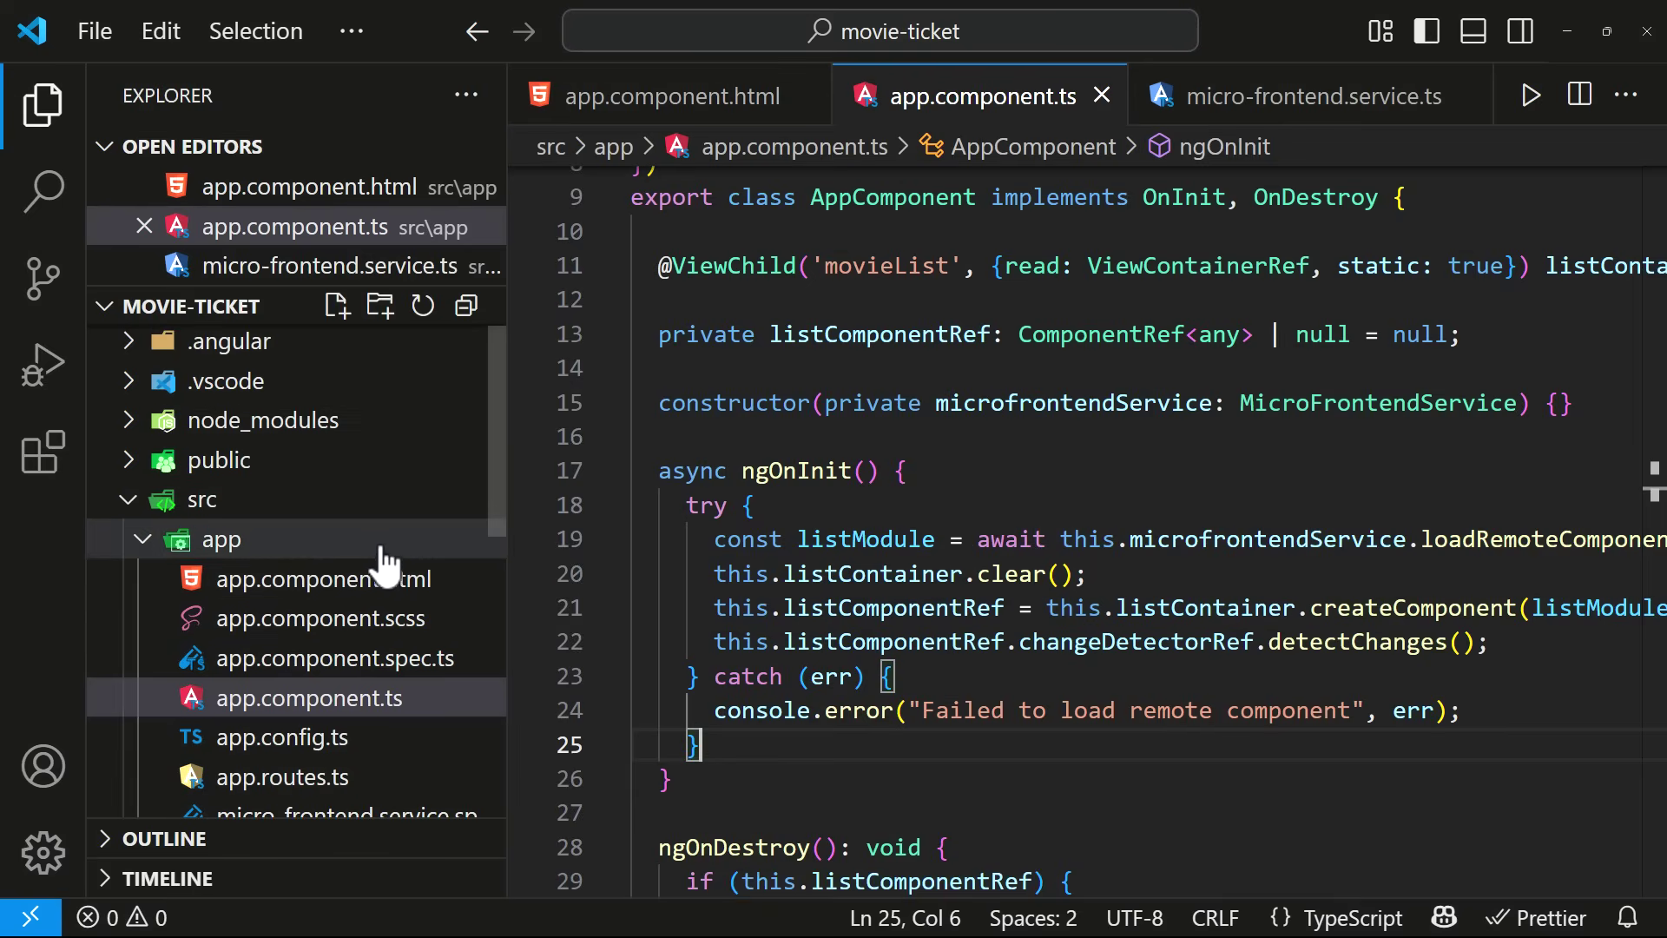
- In public/federation.manifest.json, rename mfe1 to movie-list on port 4201
click(137, 462)
click(335, 539)
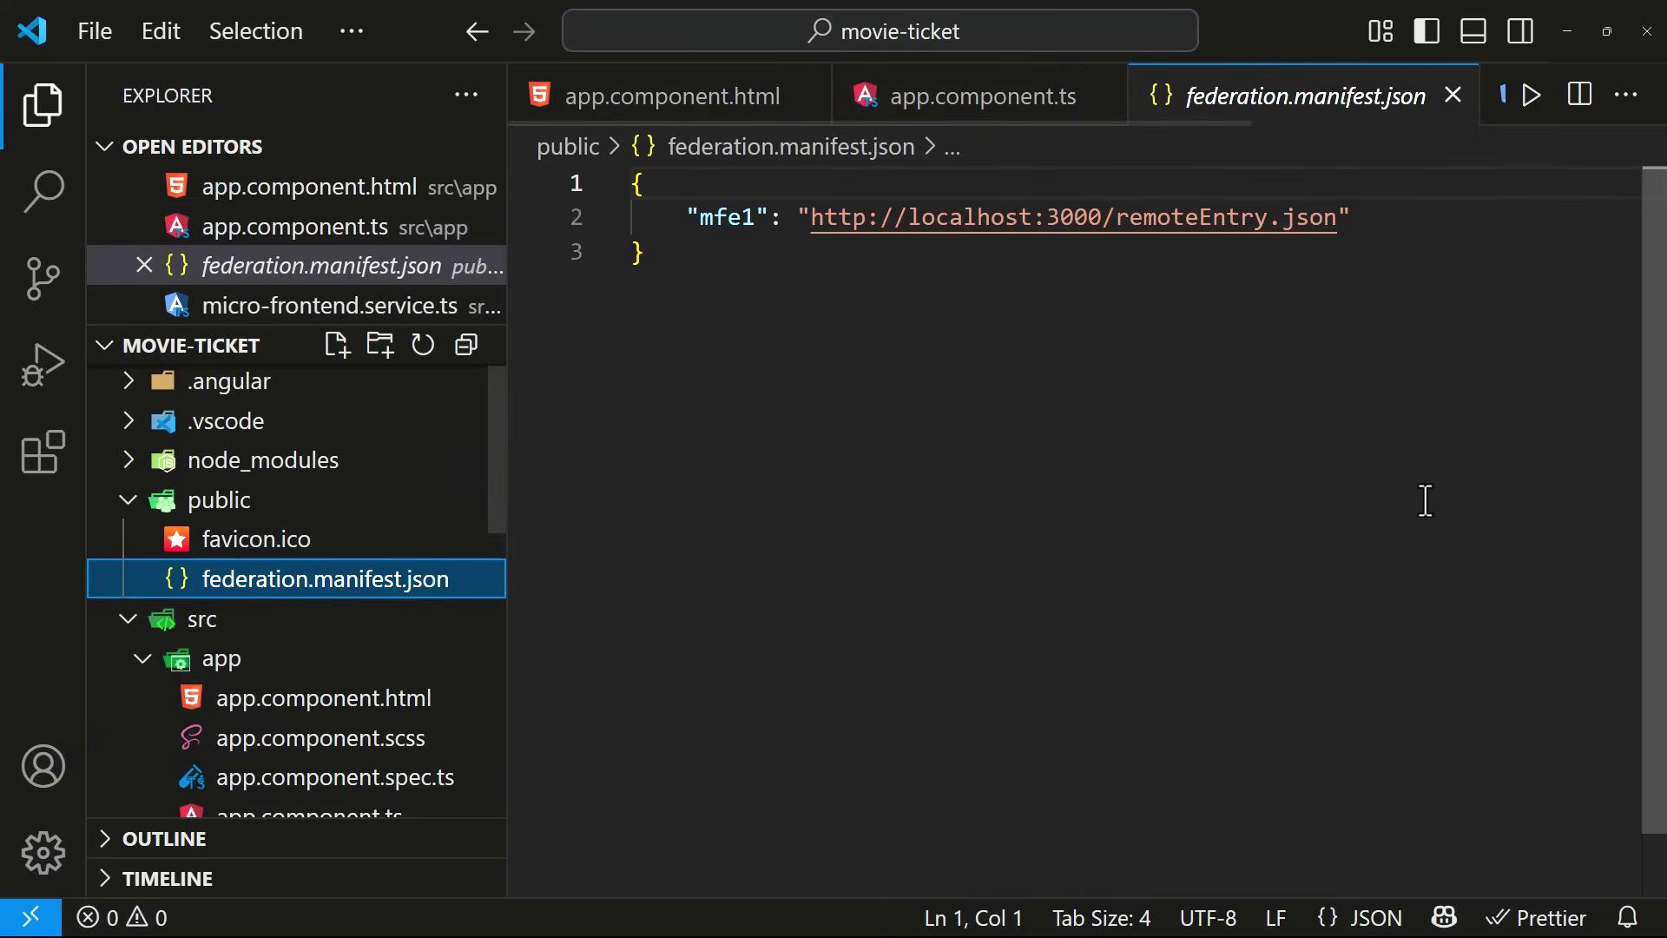
double_click(727, 217)
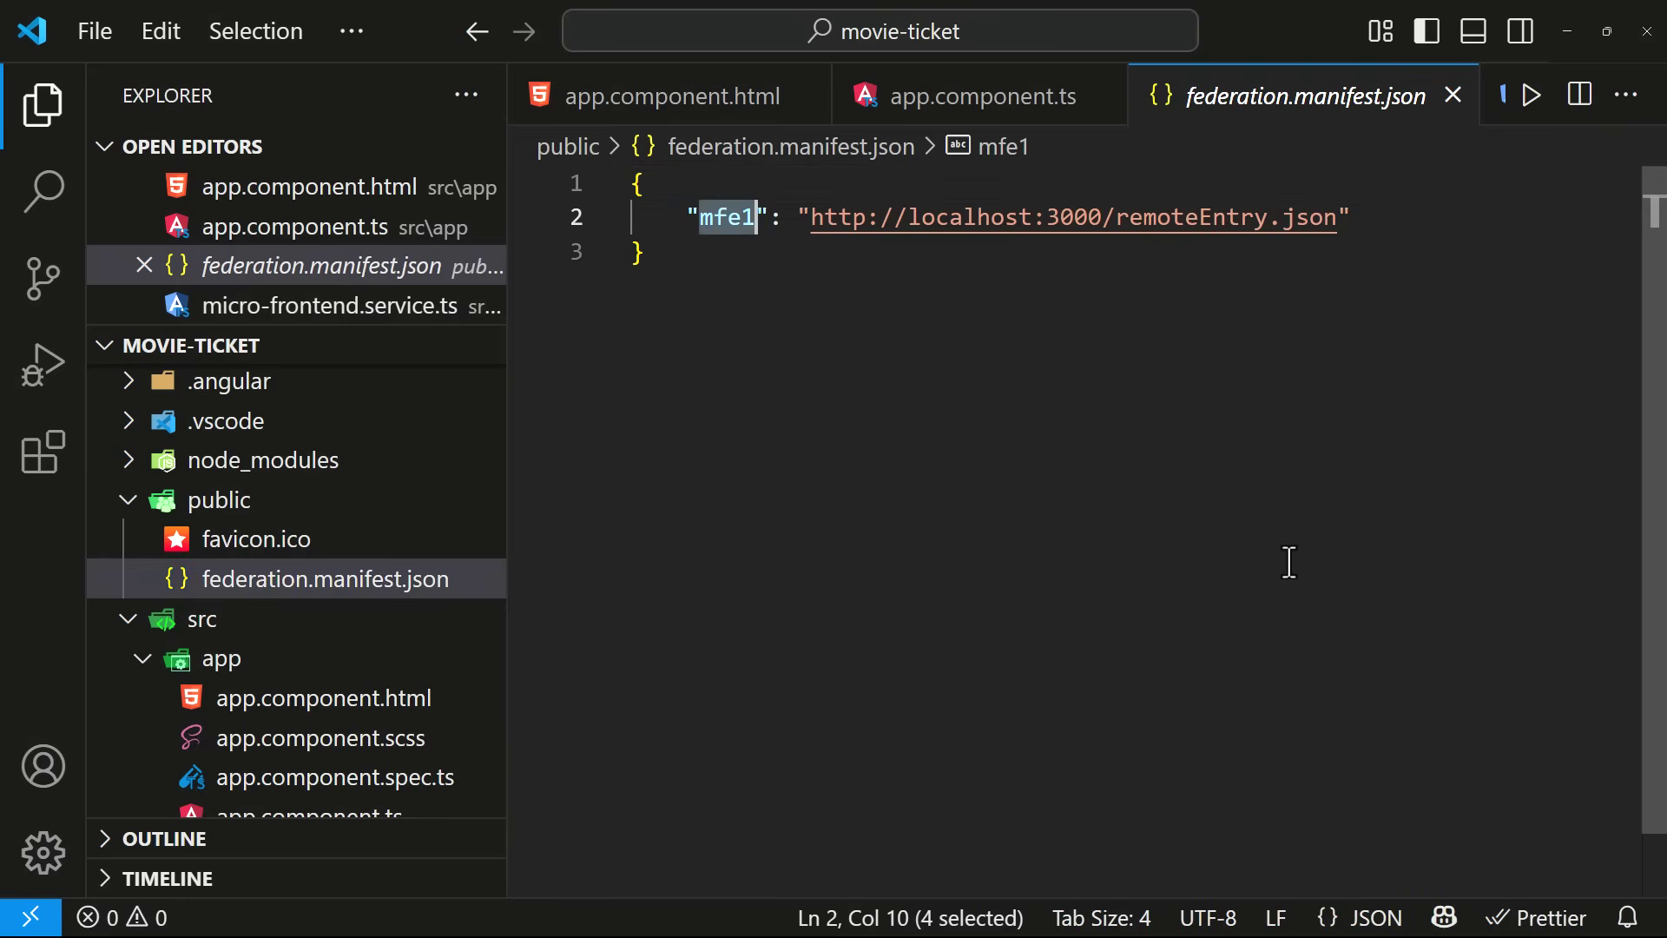
text(movie-list)
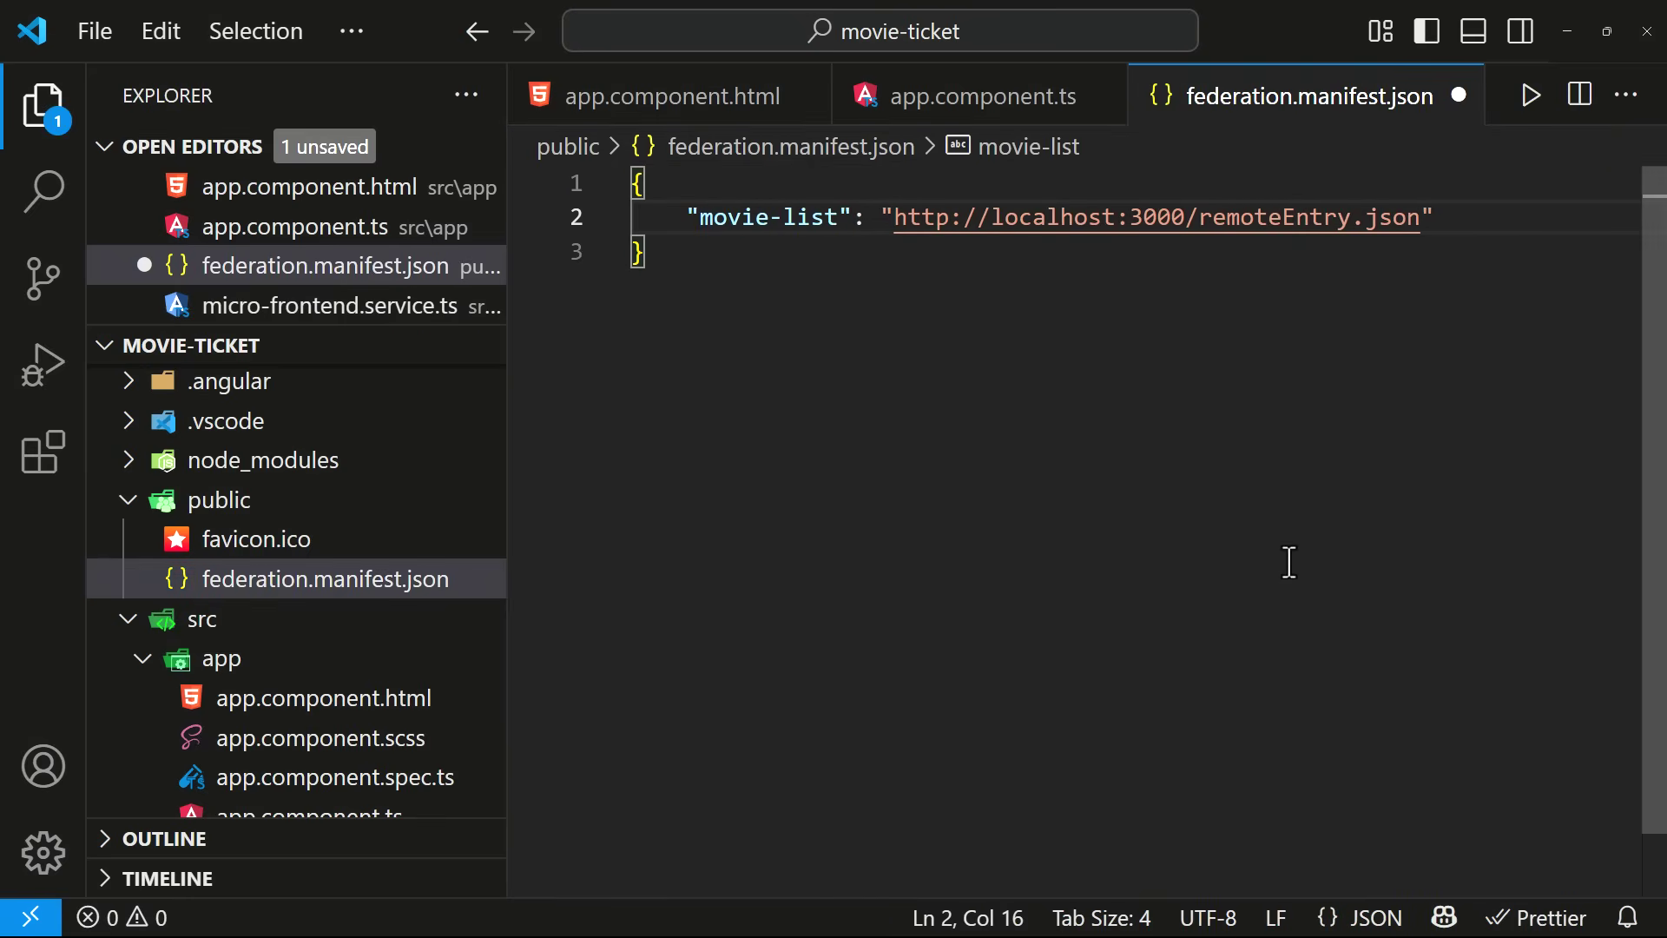
double_click(1151, 217)
text(4201)
- Duplicate the entry as ticket-availability on port 4202 and save the manifest
key(End)
text(,)
key(Return)
text("movie-list": "http://localhost:4201/remoteEntry.json")
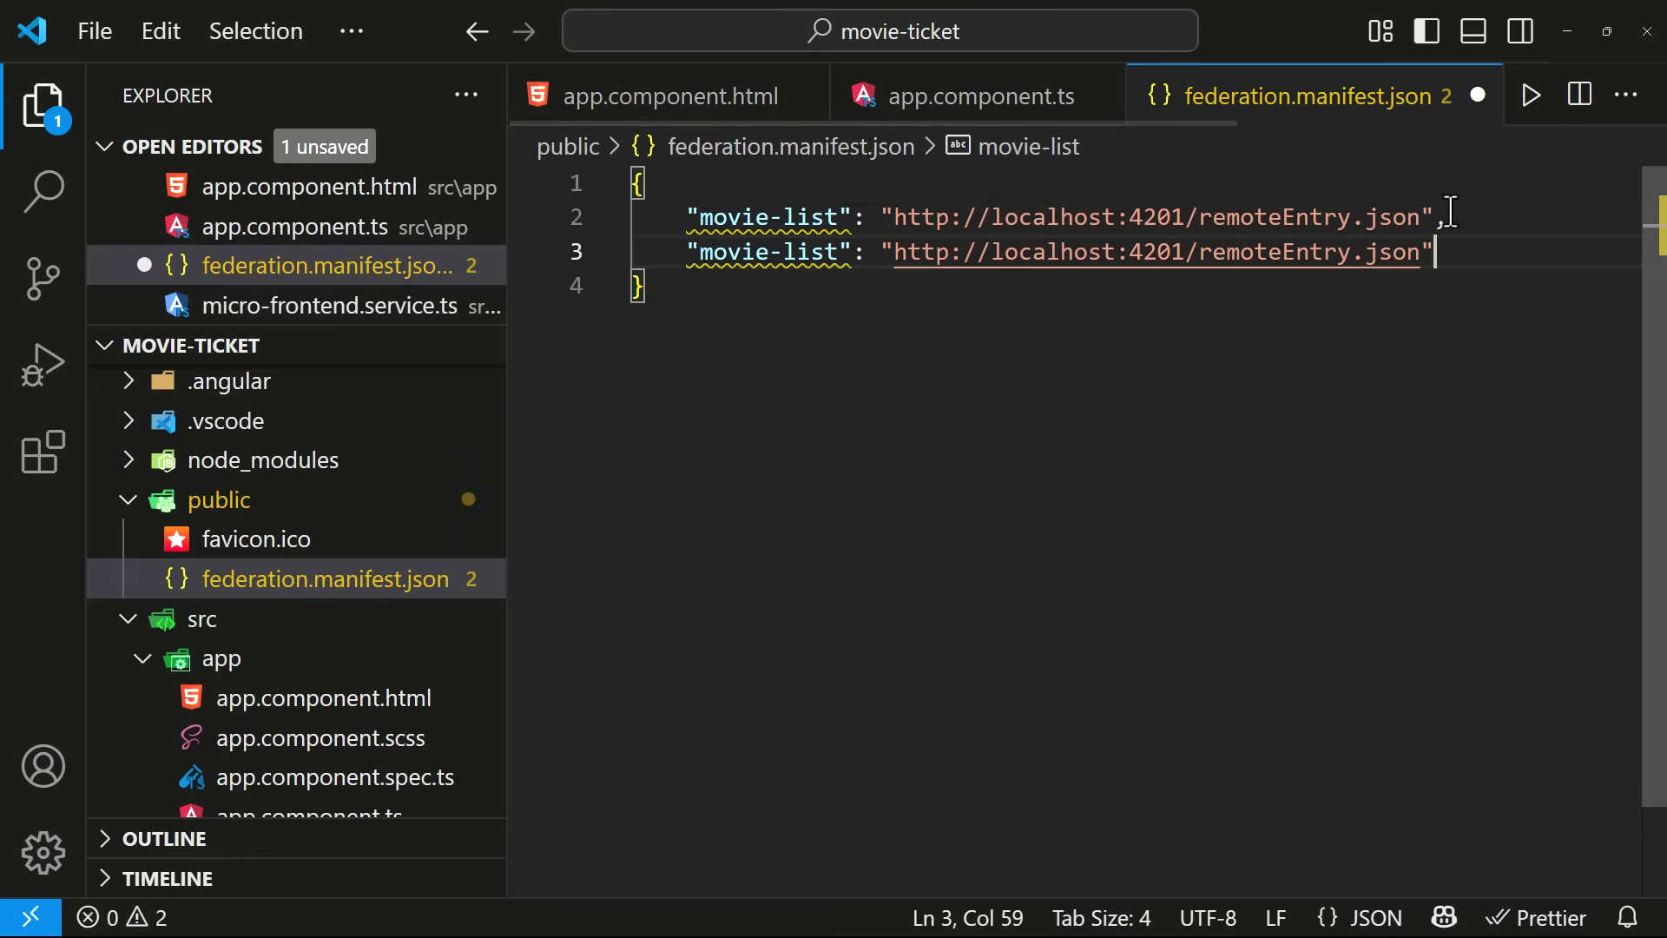
click(1181, 256)
key(BackSpace)
text(2)
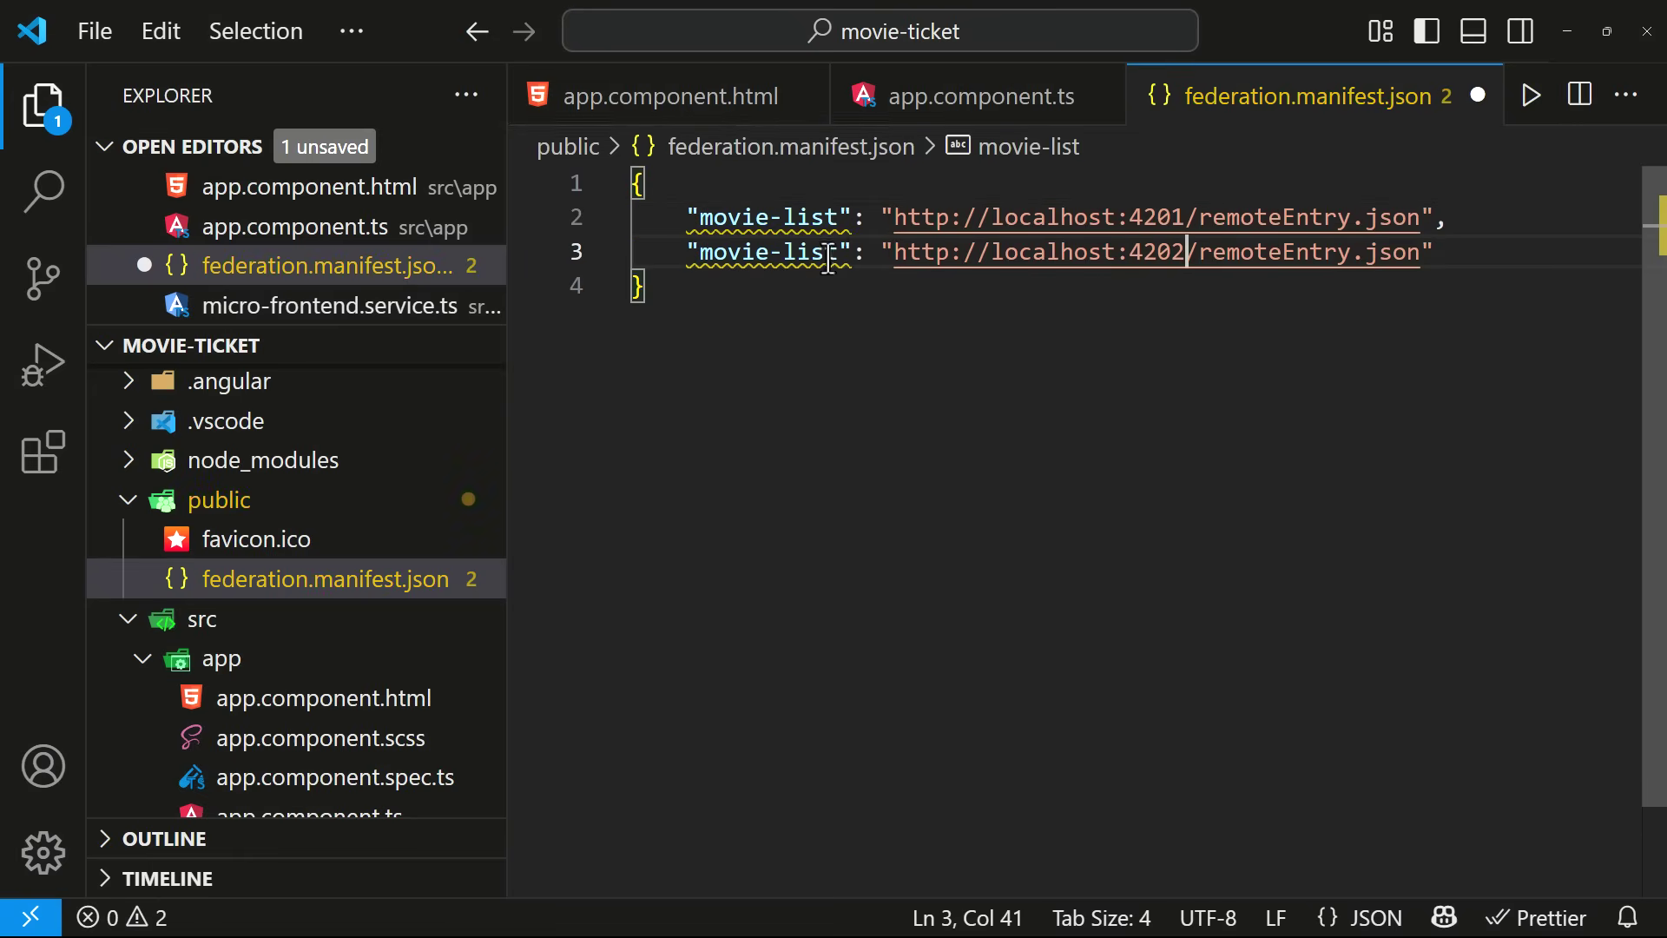
drag(836, 258, 699, 256)
text(tic)
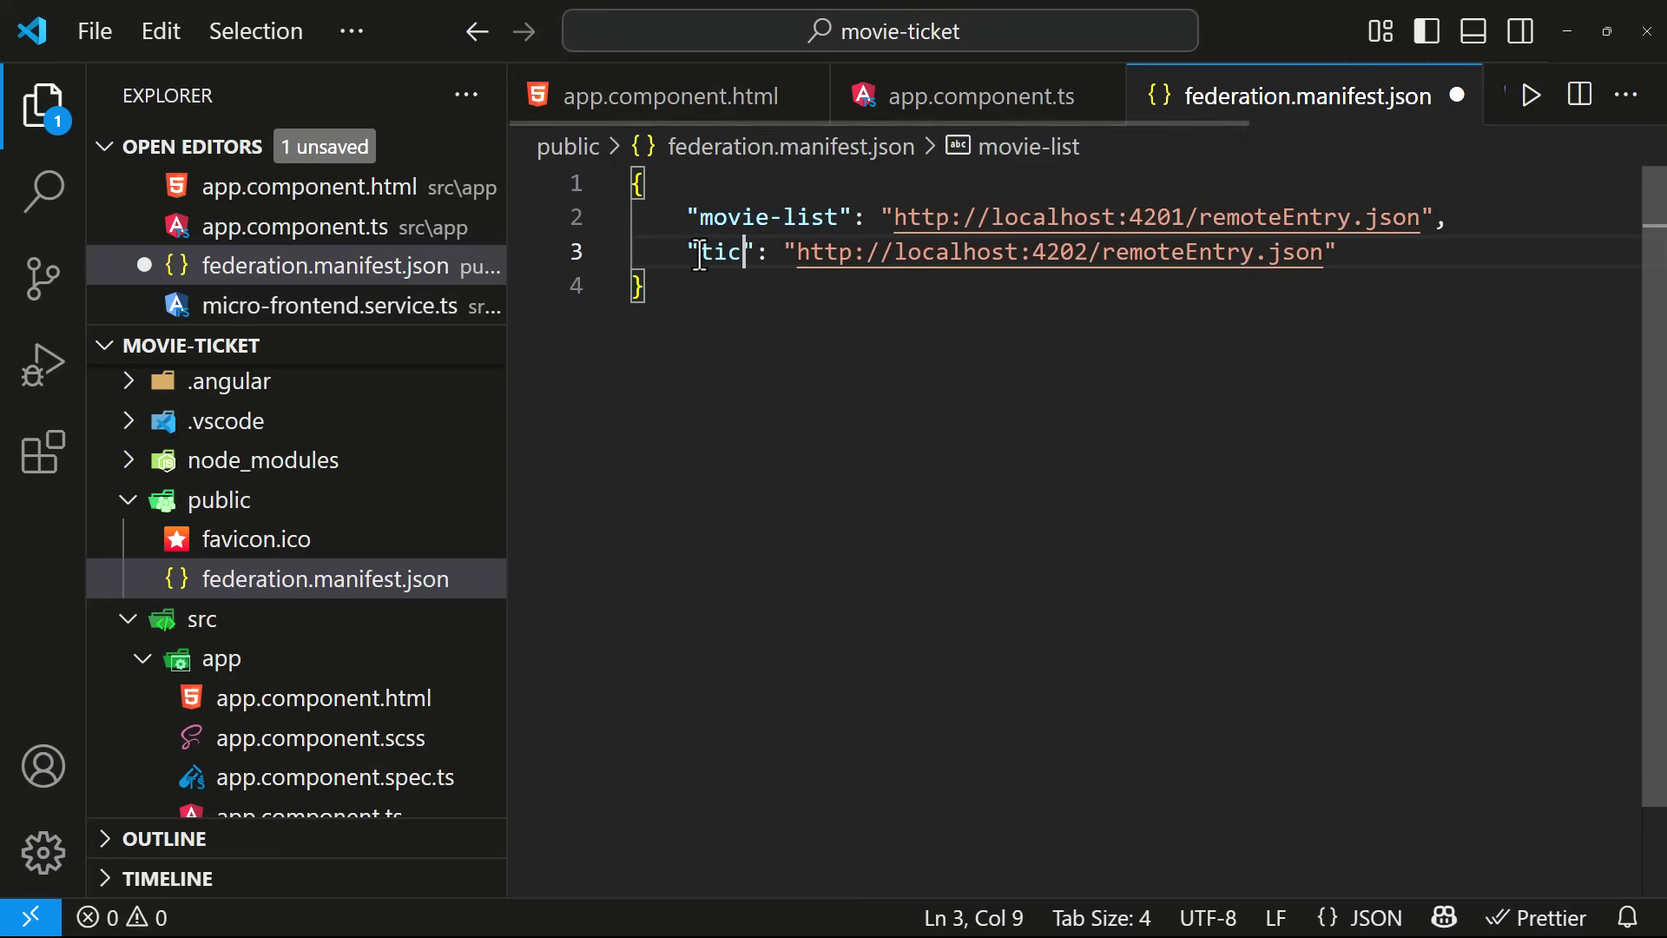
text(ket-availabilit)
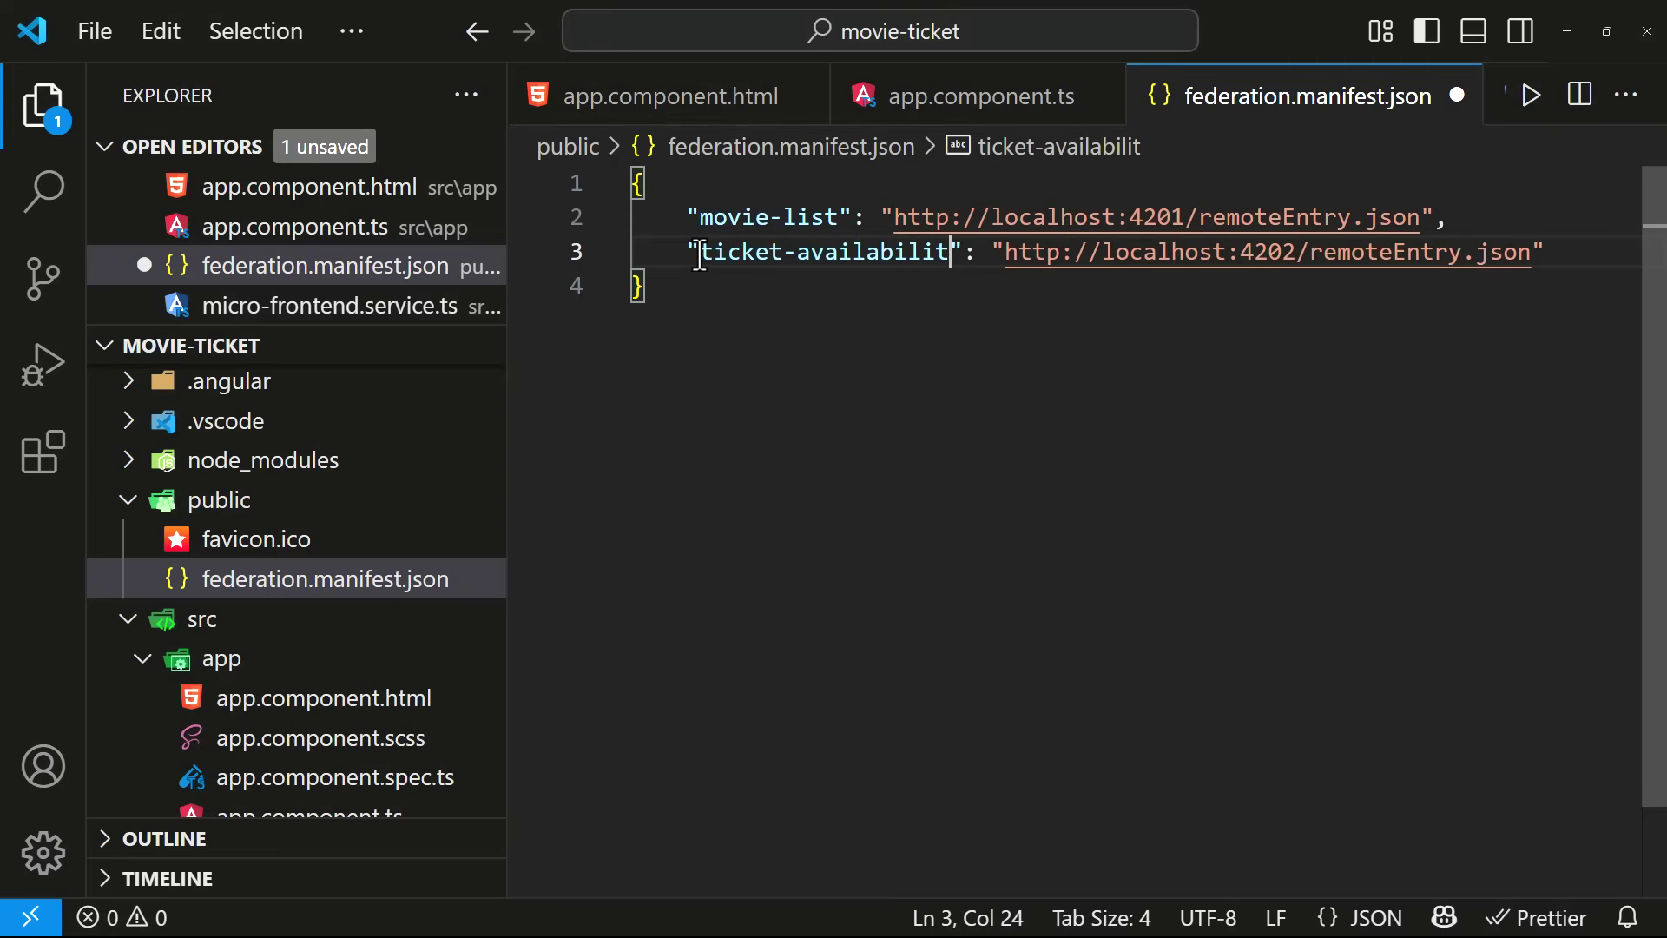
text(y)
key(ctrl+s)
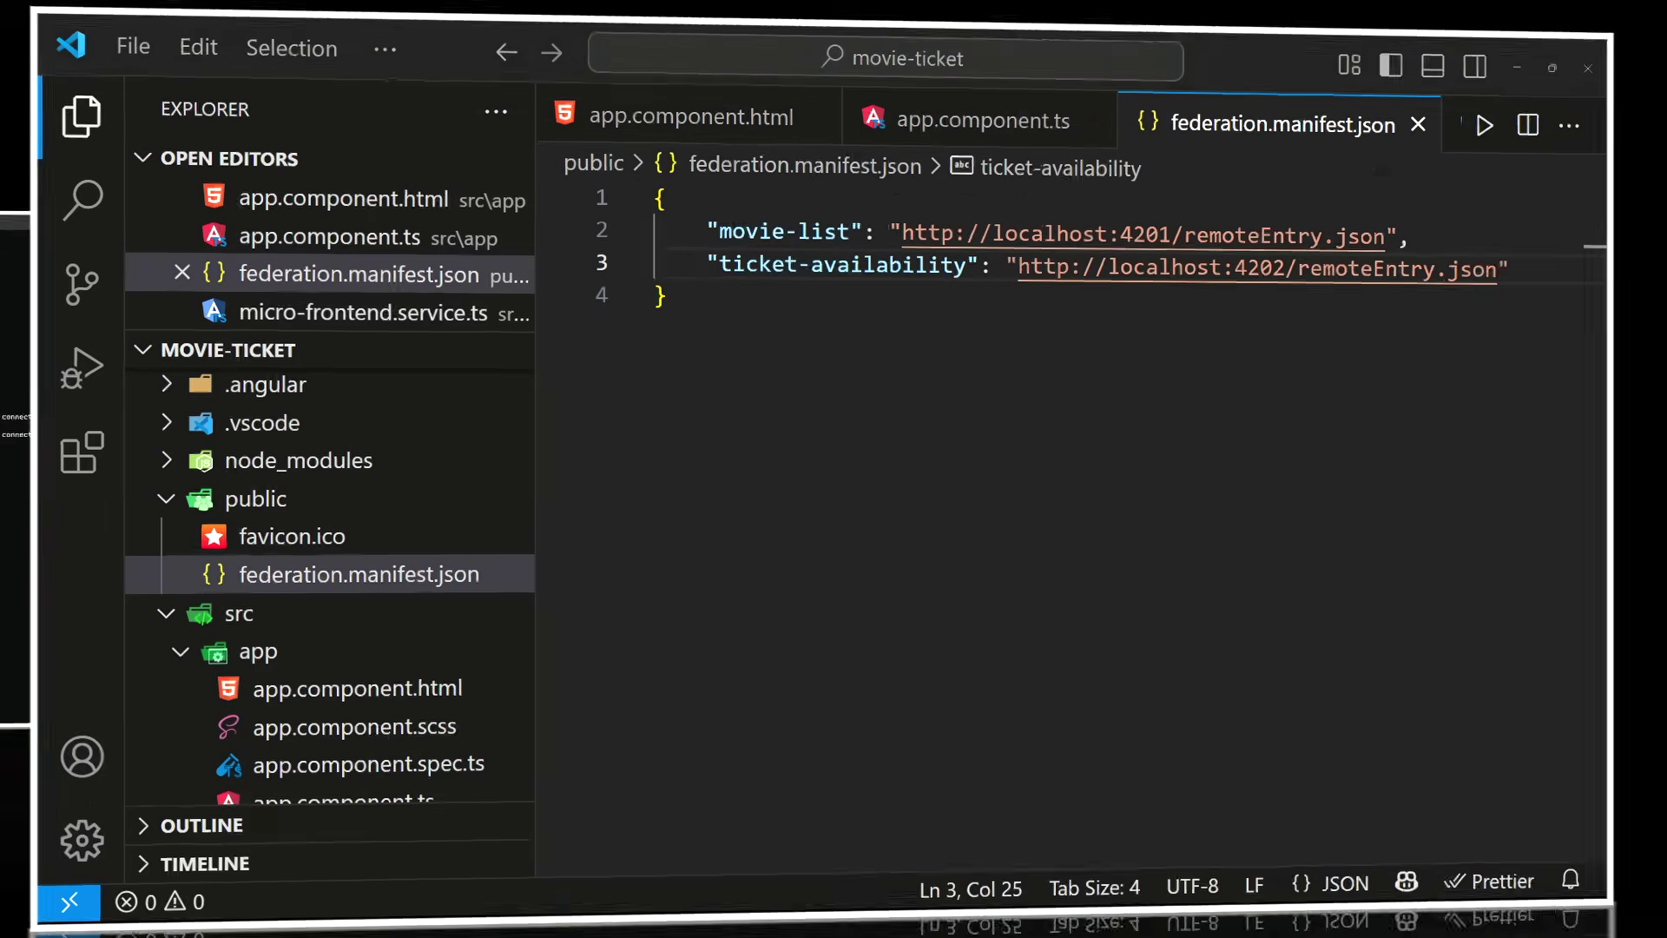
text(ng serve --port 420)
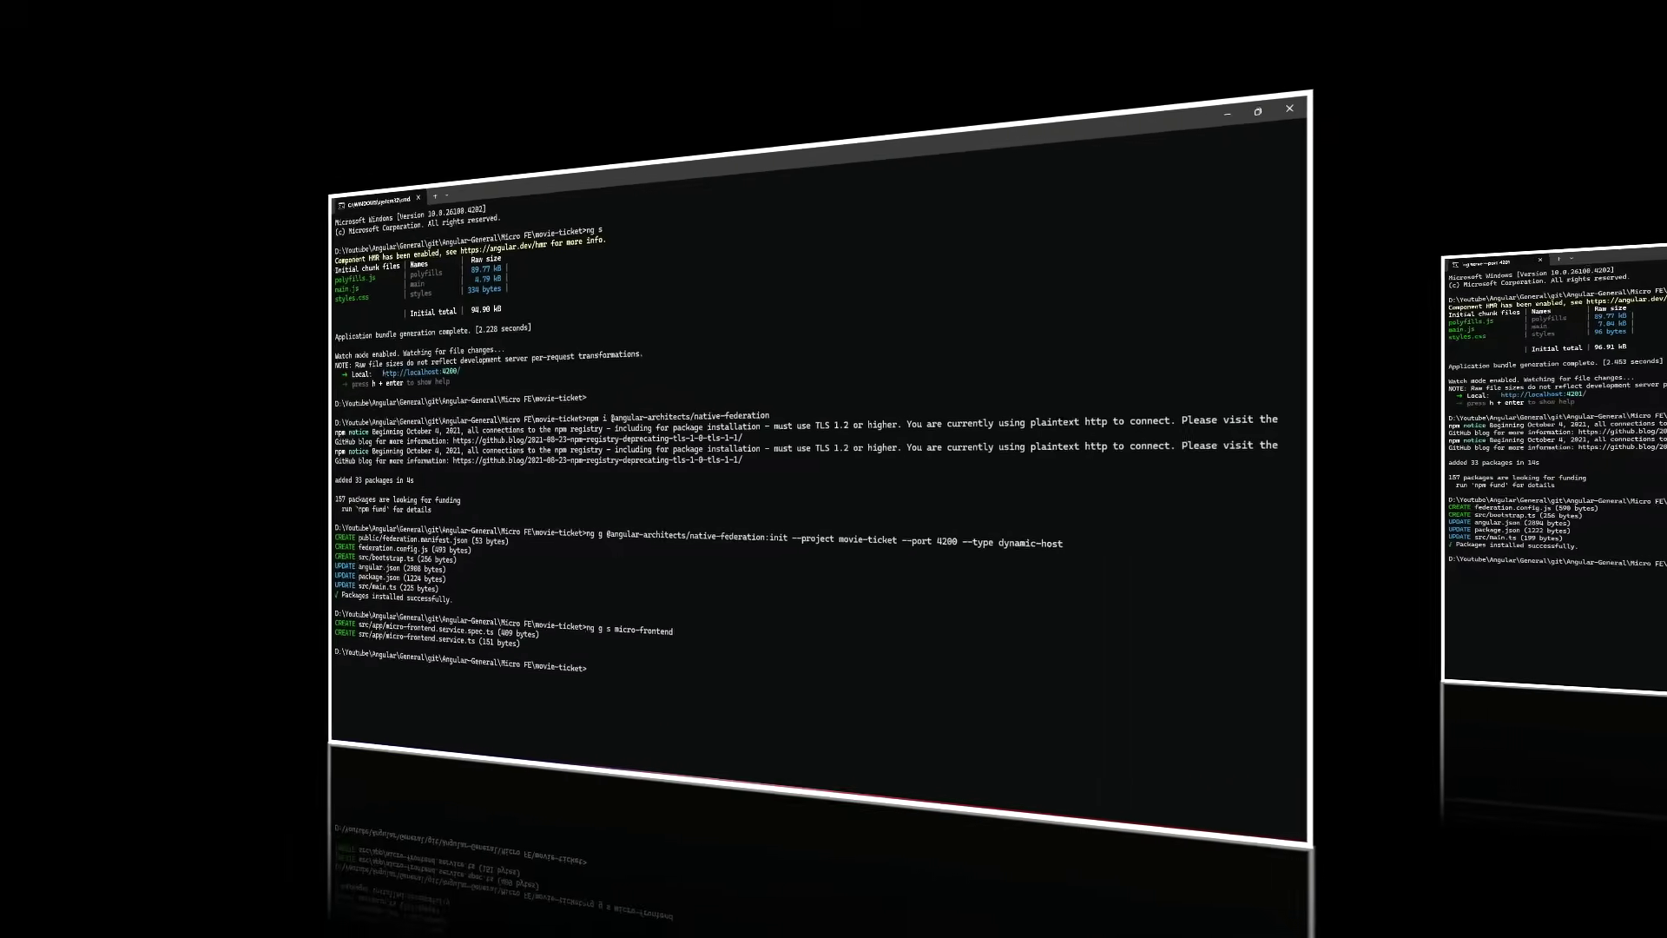
text(ng s)
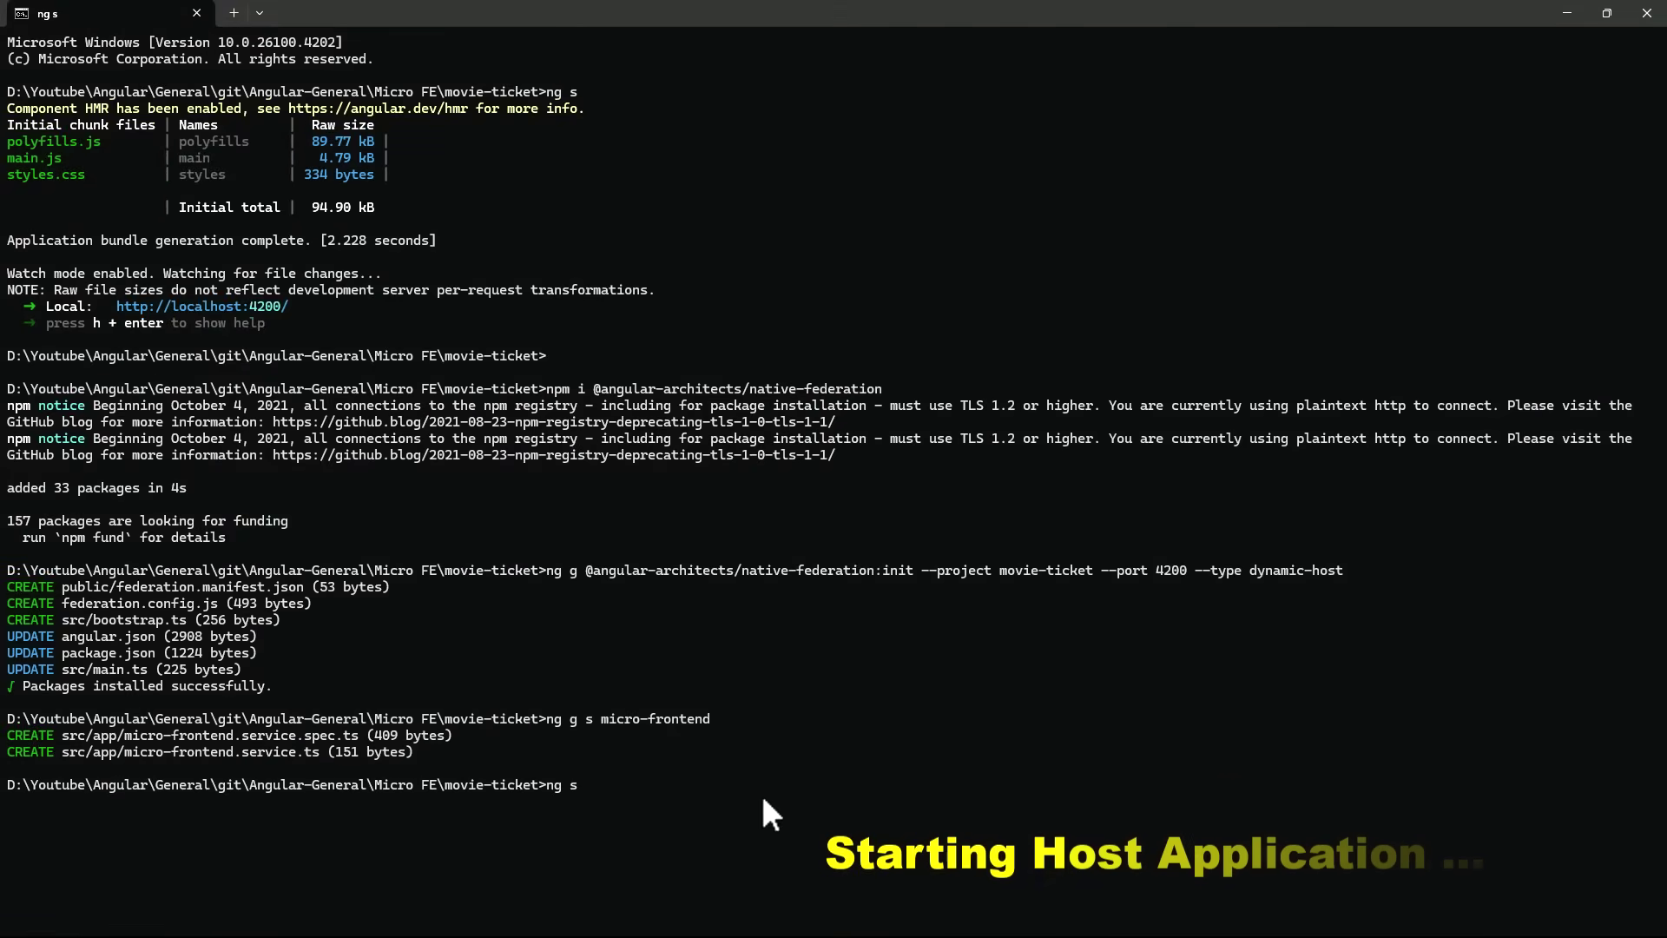
- Run ng s in the movie-ticket folder to serve the host app
key(Return)
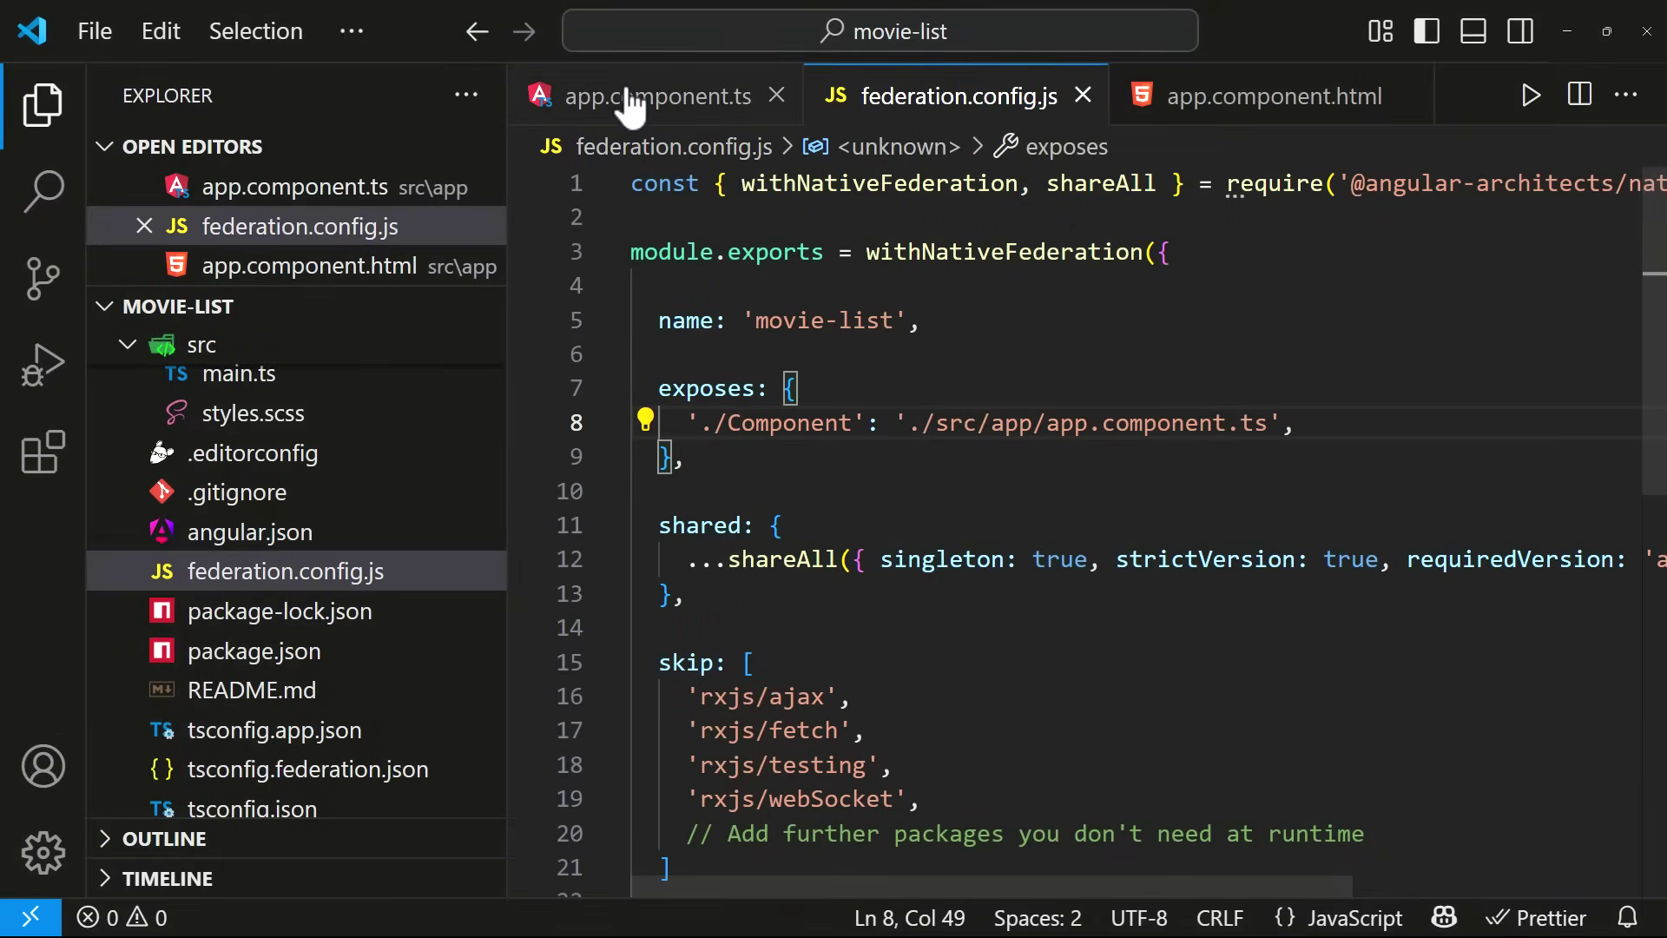
- Open movie-list's app.component.ts to view the movies array's poster paths
click(630, 104)
scroll(1080, 473, up, 5)
scroll(1085, 470, up, 2)
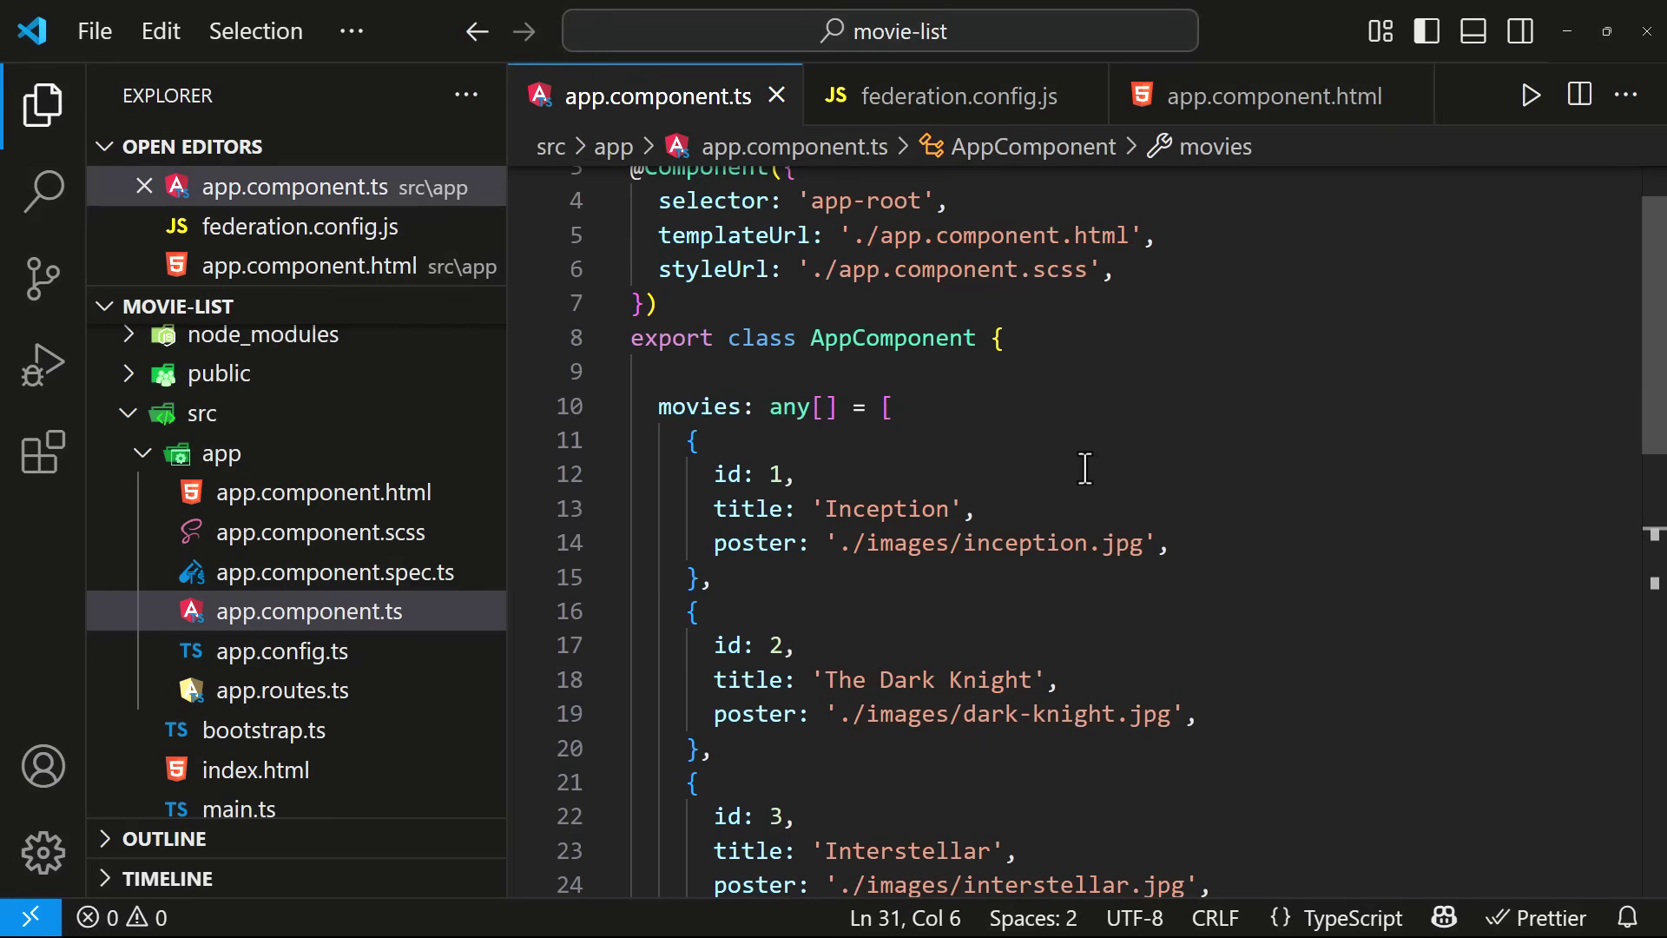
click(850, 542)
key(BackSpace)
text(http://local)
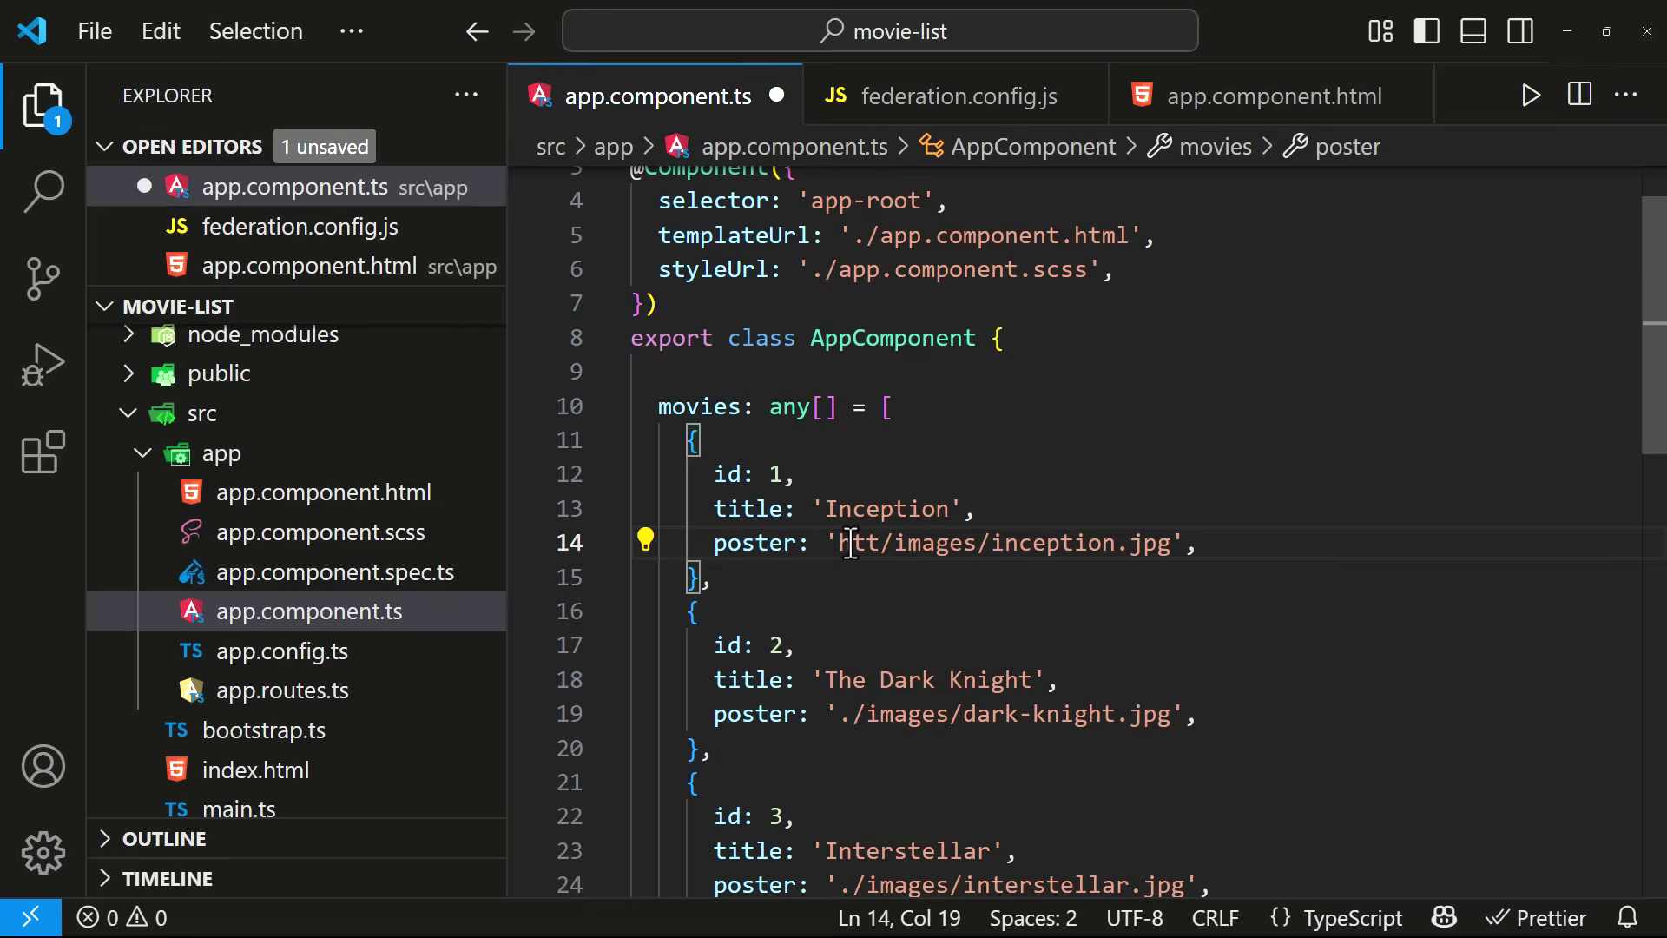
text(host:4201)
shift+click(850, 534)
click(851, 714)
key(BackSpace)
text(http://localhost:4201)
scroll(852, 714, down, 2)
click(844, 707)
key(BackSpace)
text(http://localhost:4201)
scroll(849, 651, down, 2)
- Update the line 29 and 34 poster paths, save, and refresh the booking page
click(848, 703)
key(BackSpace)
text(http://localhost:4201)
scroll(848, 703, down, 2)
click(848, 659)
key(BackSpace)
text(http://localhost:4201)
key(ctrl+s)
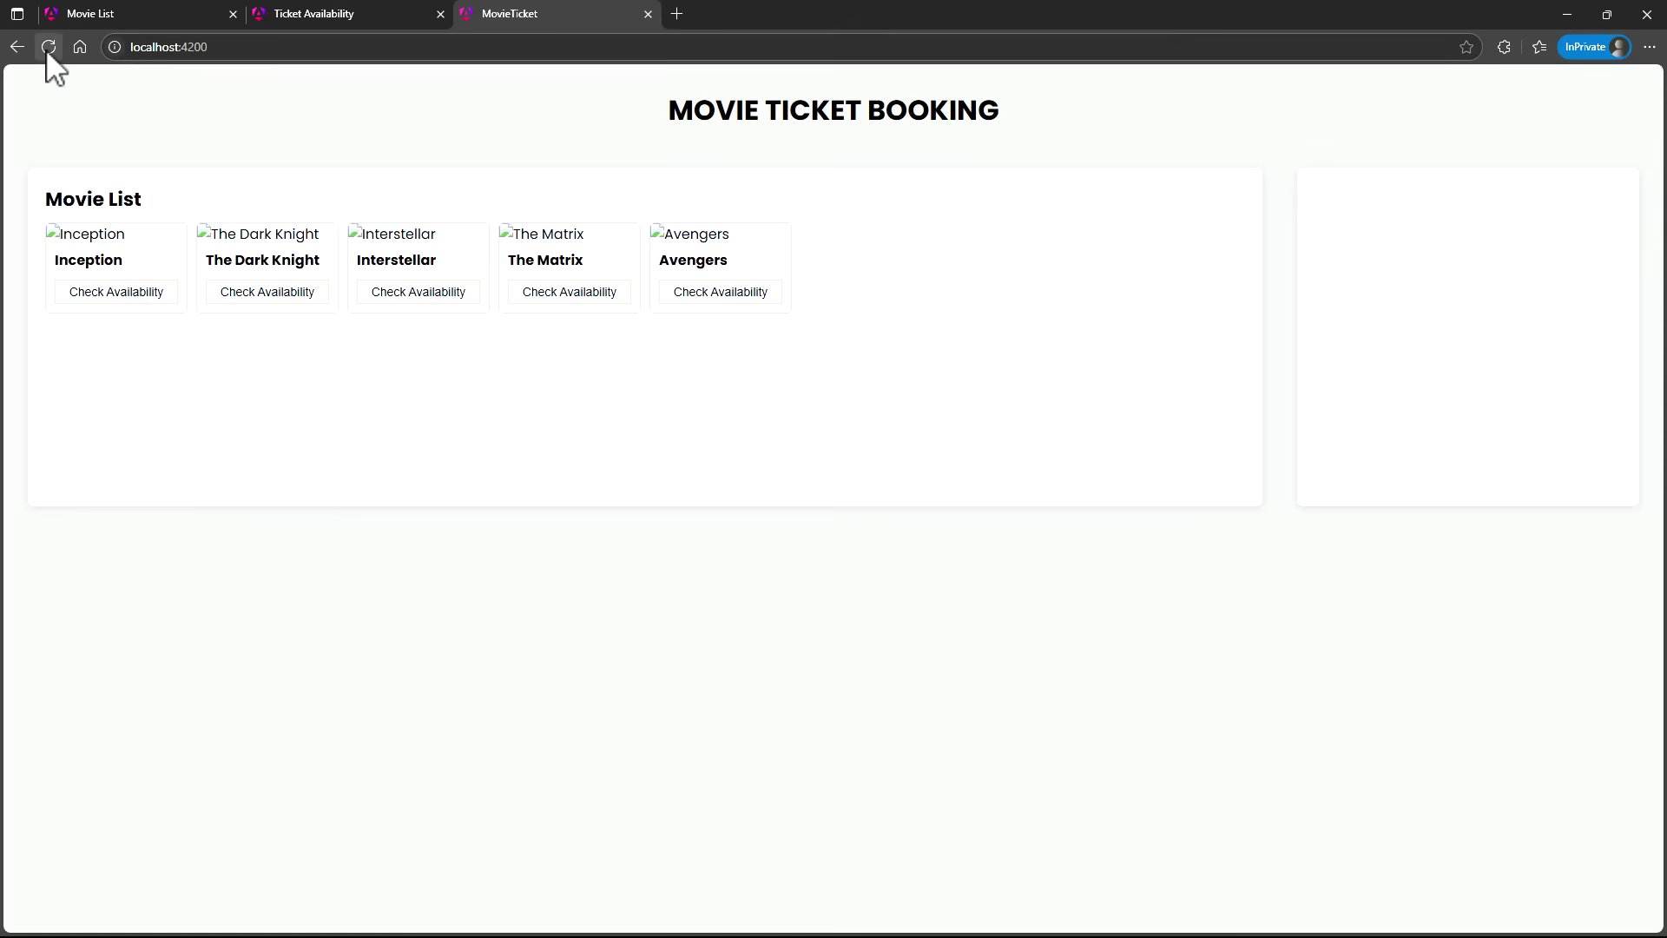
click(49, 47)
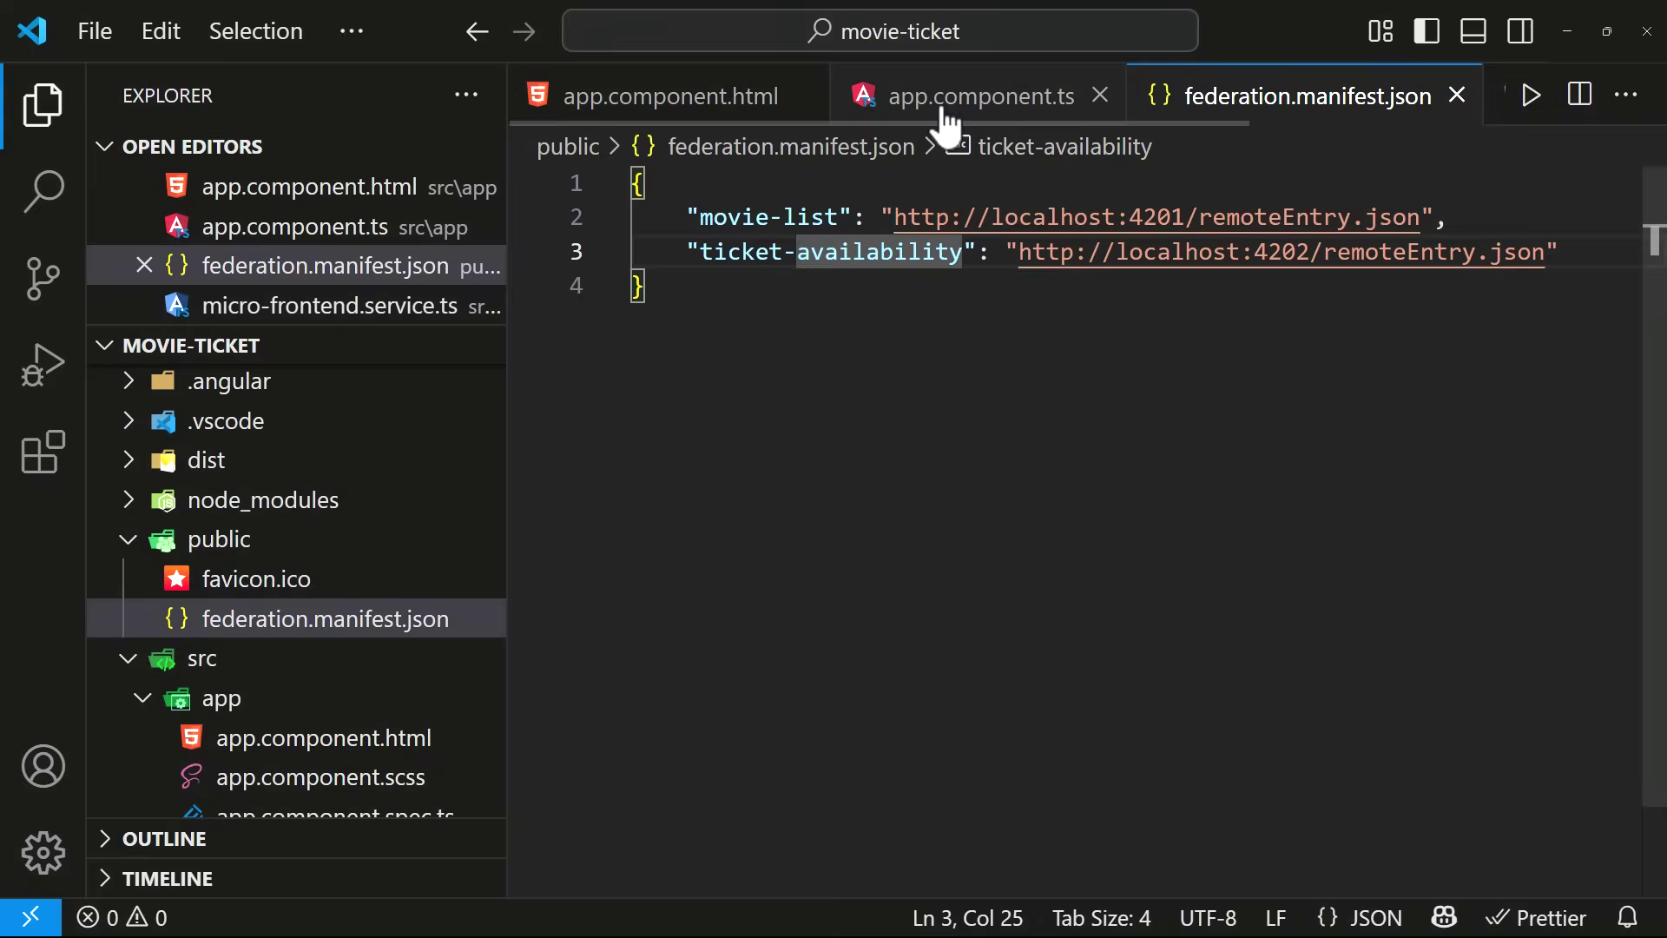
- Duplicate the movieList view child declaration in the host app.component.ts
click(932, 102)
key(ctrl+b)
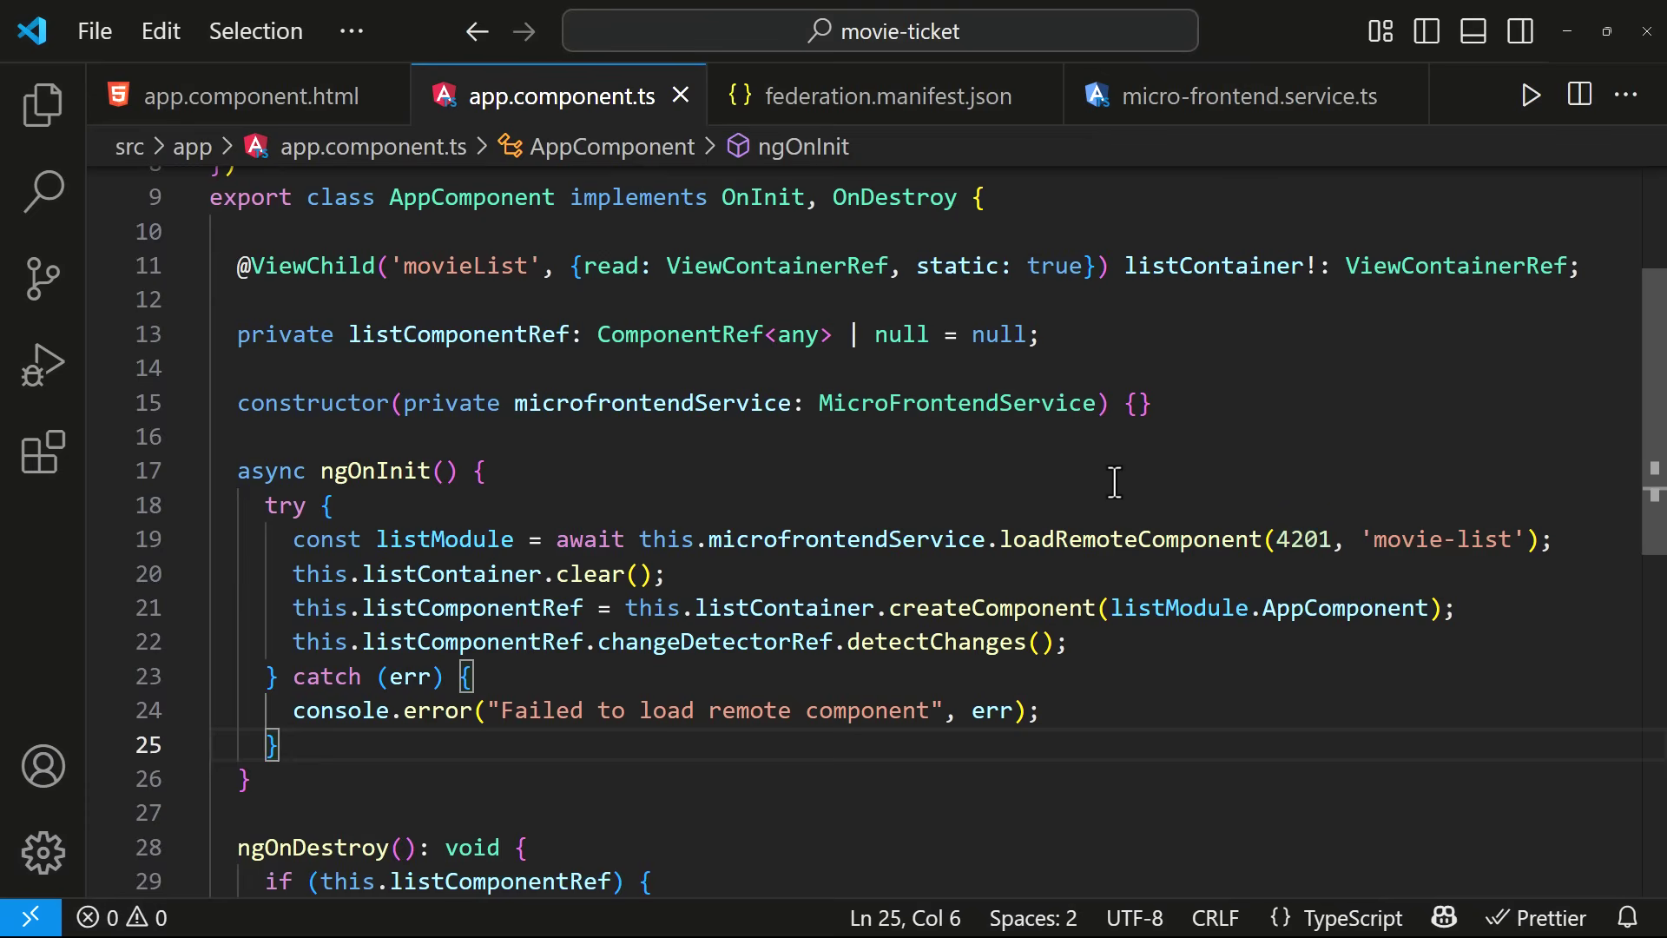
scroll(1127, 468, up, 1)
click(1053, 376)
click(1061, 319)
key(shift+alt+Down)
double_click(468, 355)
text(ticketAvailability)
- Declare availabilityContainer and a duplicated availabilityComponentRef
click(1304, 355)
key(ctrl+BackSpace)
text(availabilityContainer!: ViewCo)
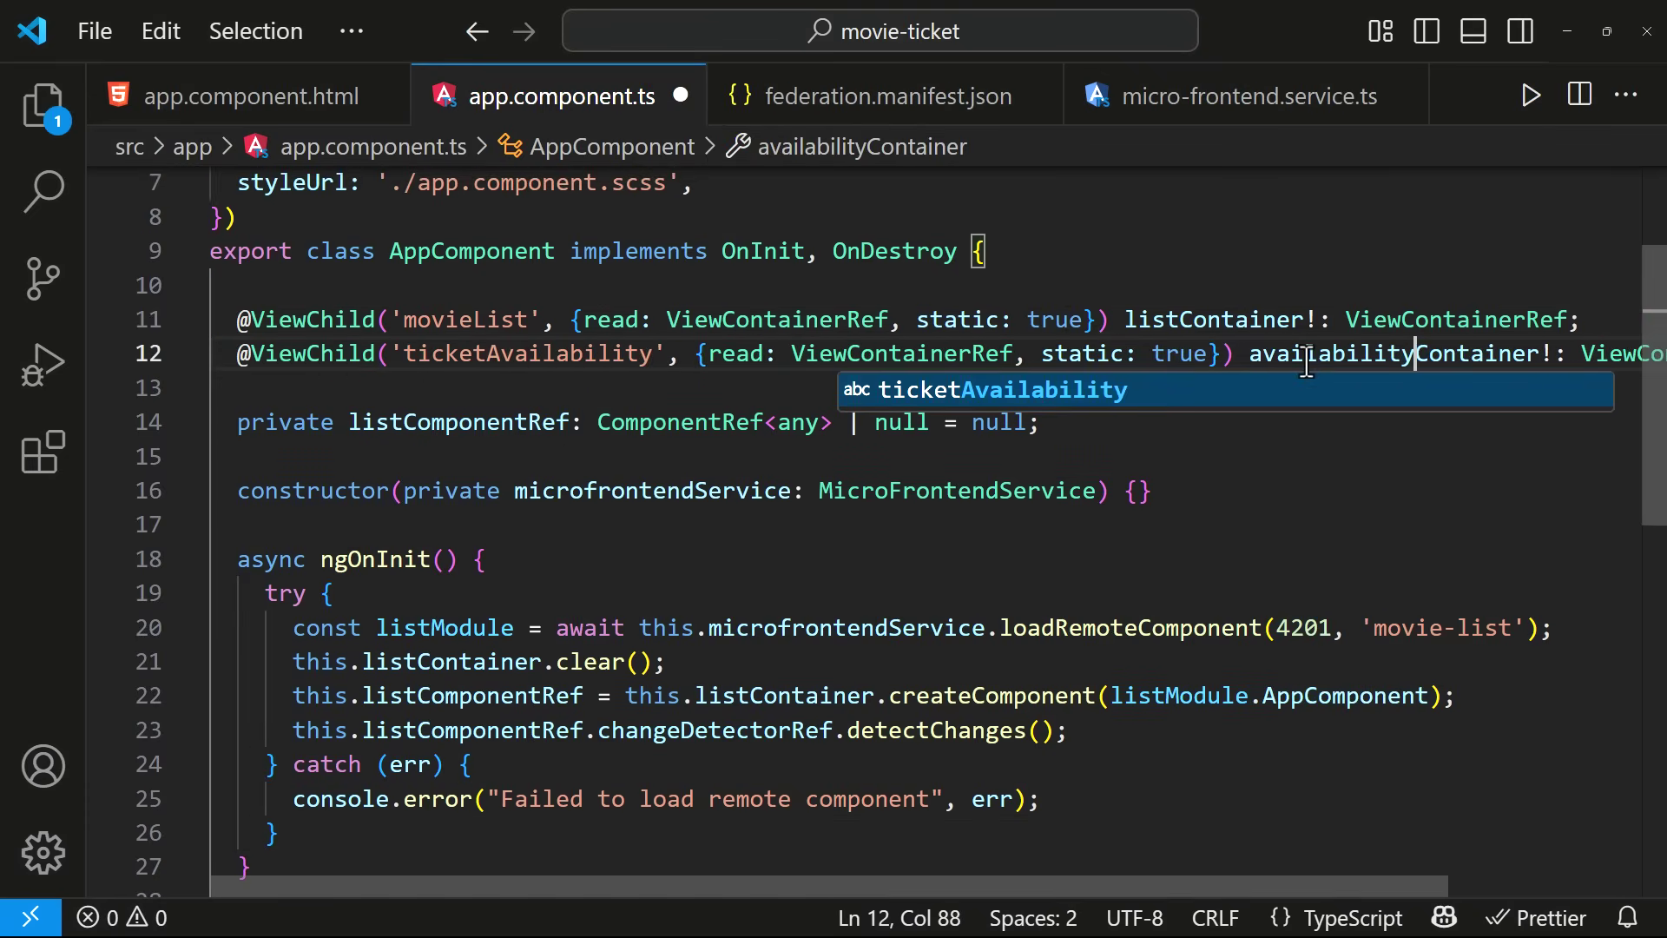
click(569, 422)
key(shift+alt+Down)
drag(347, 455, 403, 456)
text(availability)
scroll(403, 471, down, 4)
- Duplicate ngOnInit's load, create and detectChanges lines
click(293, 435)
shift+click(1067, 537)
key(ctrl+c)
key(Return)
key(Return)
key(ctrl+v)
- Make the copy load 'ticket-availability' on 4202 into availabilityContainer via availabilityComponentRef
drag(433, 606, 376, 606)
text(ava)
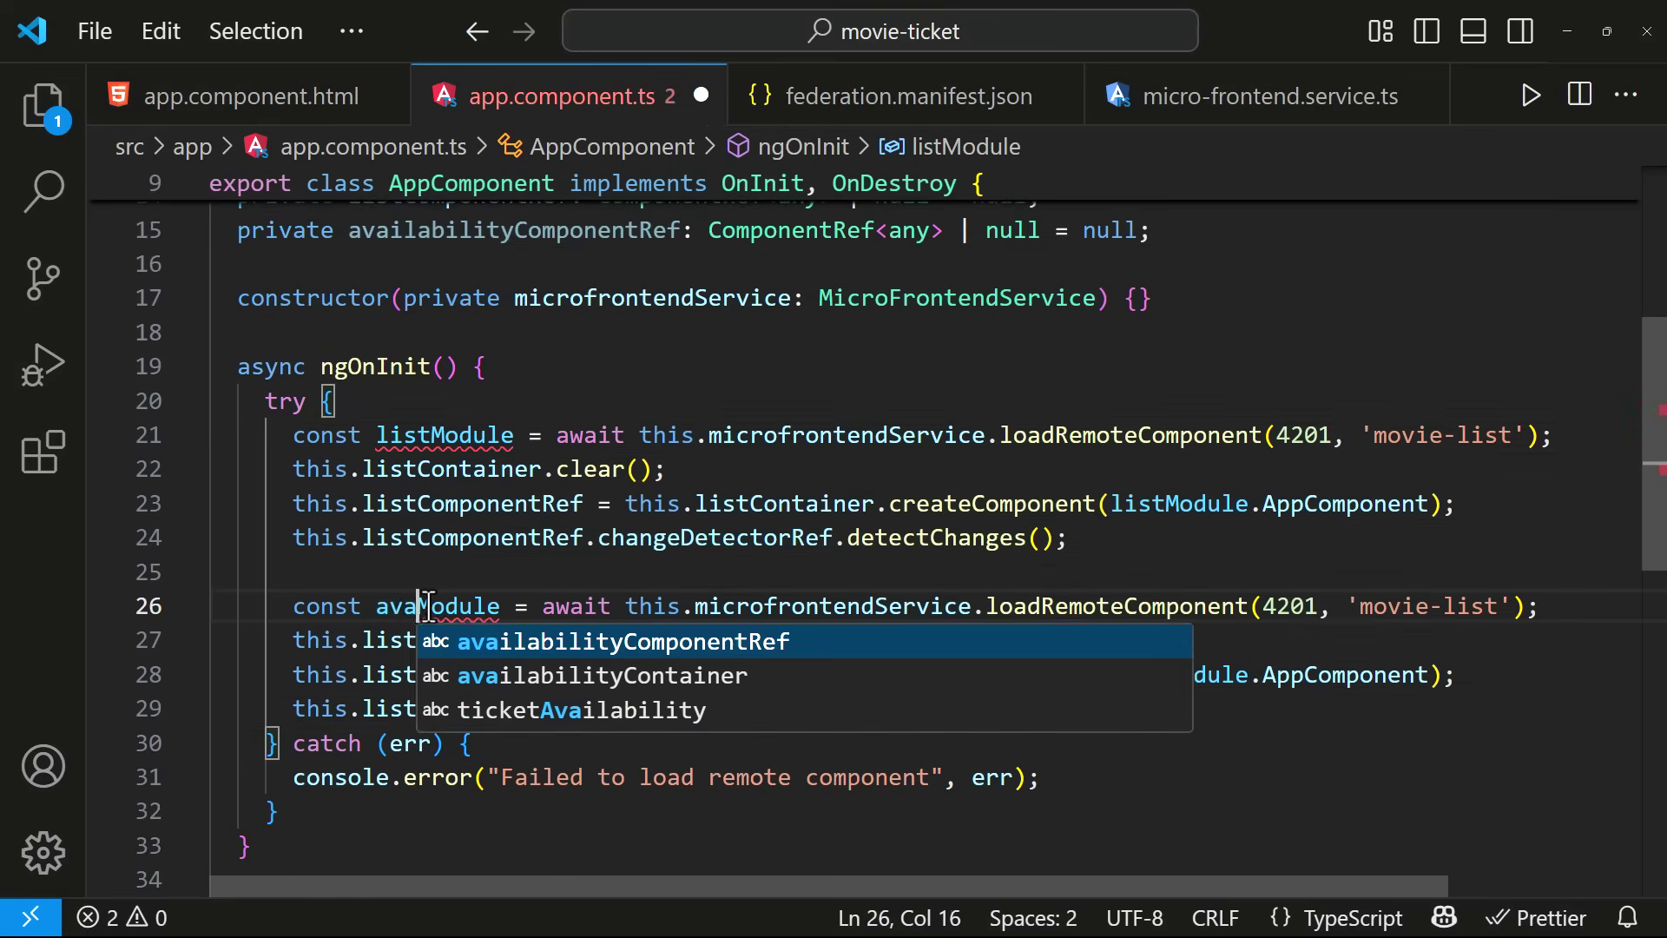
text(ilability)
drag(542, 605, 377, 605)
click(1438, 609)
key(BackSpace)
text(2)
click(1481, 608)
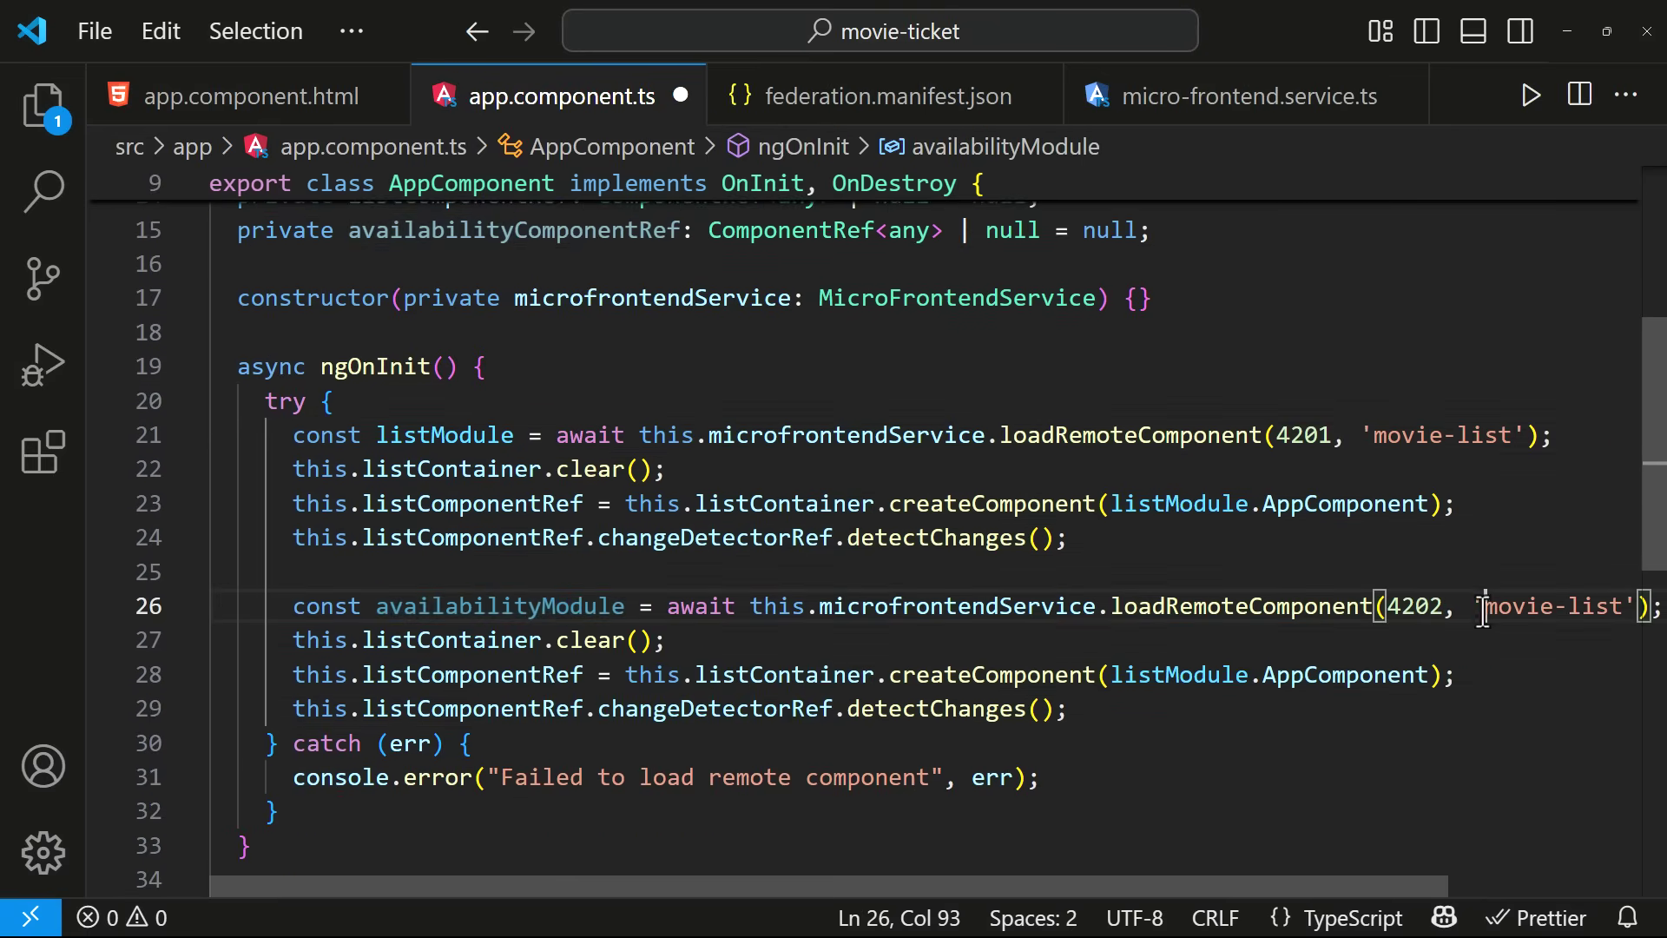
shift+click(1623, 607)
text(ticket-availability)
scroll(1621, 612, left, 2)
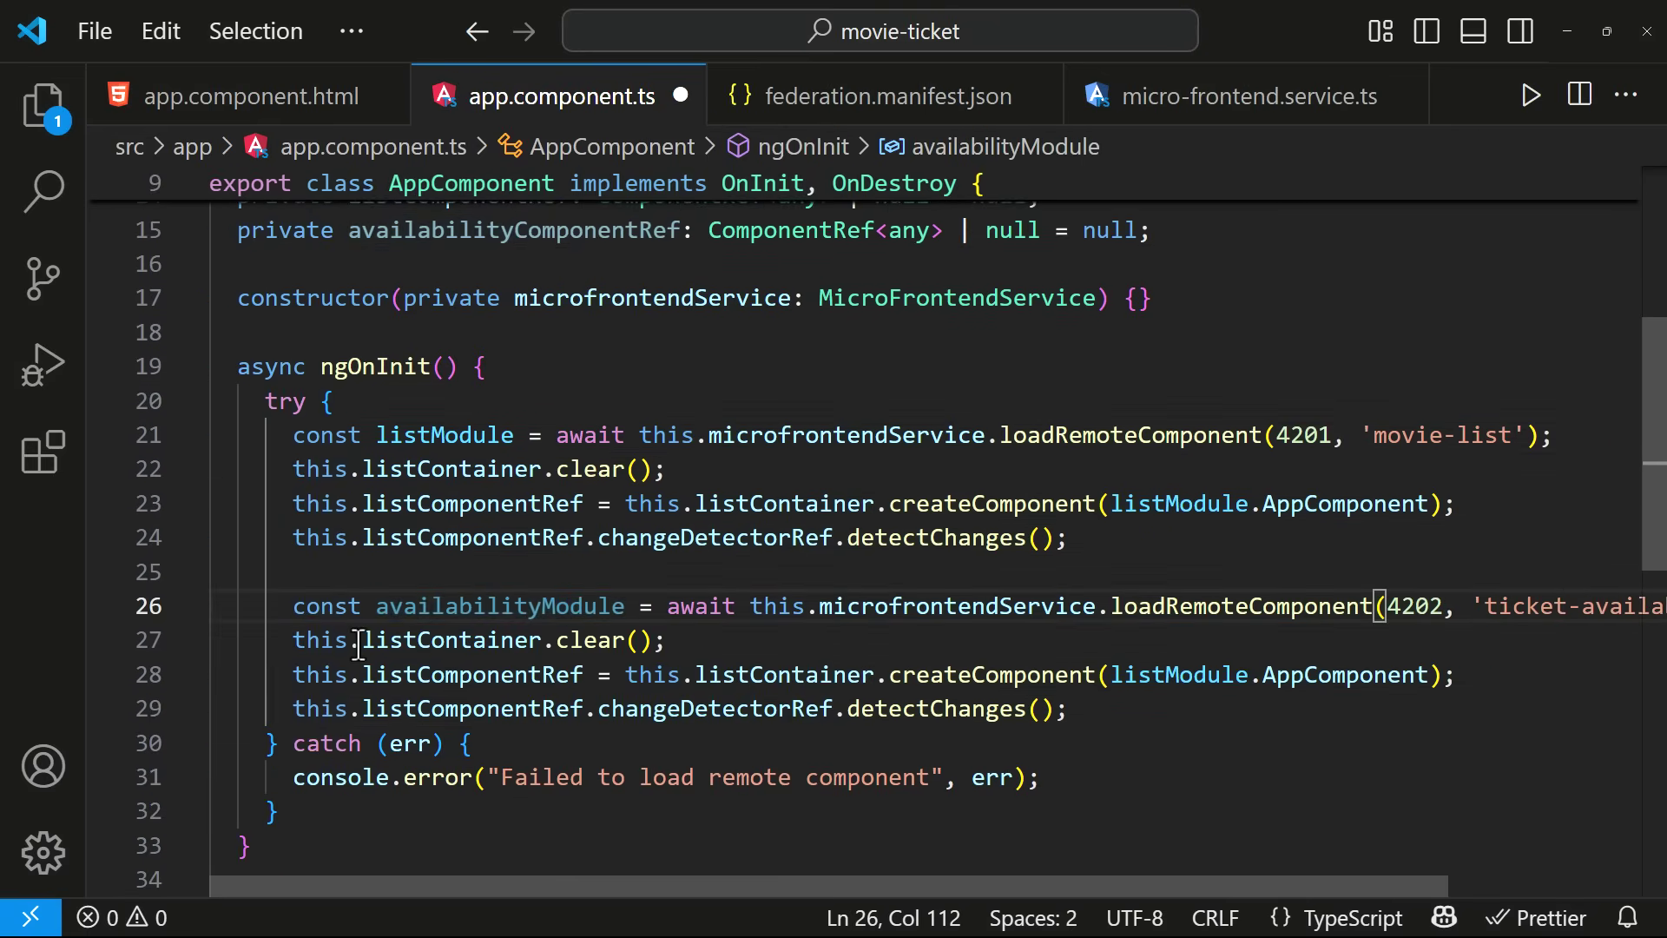
drag(362, 639, 417, 640)
text(availability)
drag(694, 674, 749, 675)
text(availability)
click(1250, 674)
key(BackSpace)
key(BackSpace)
text(availabi)
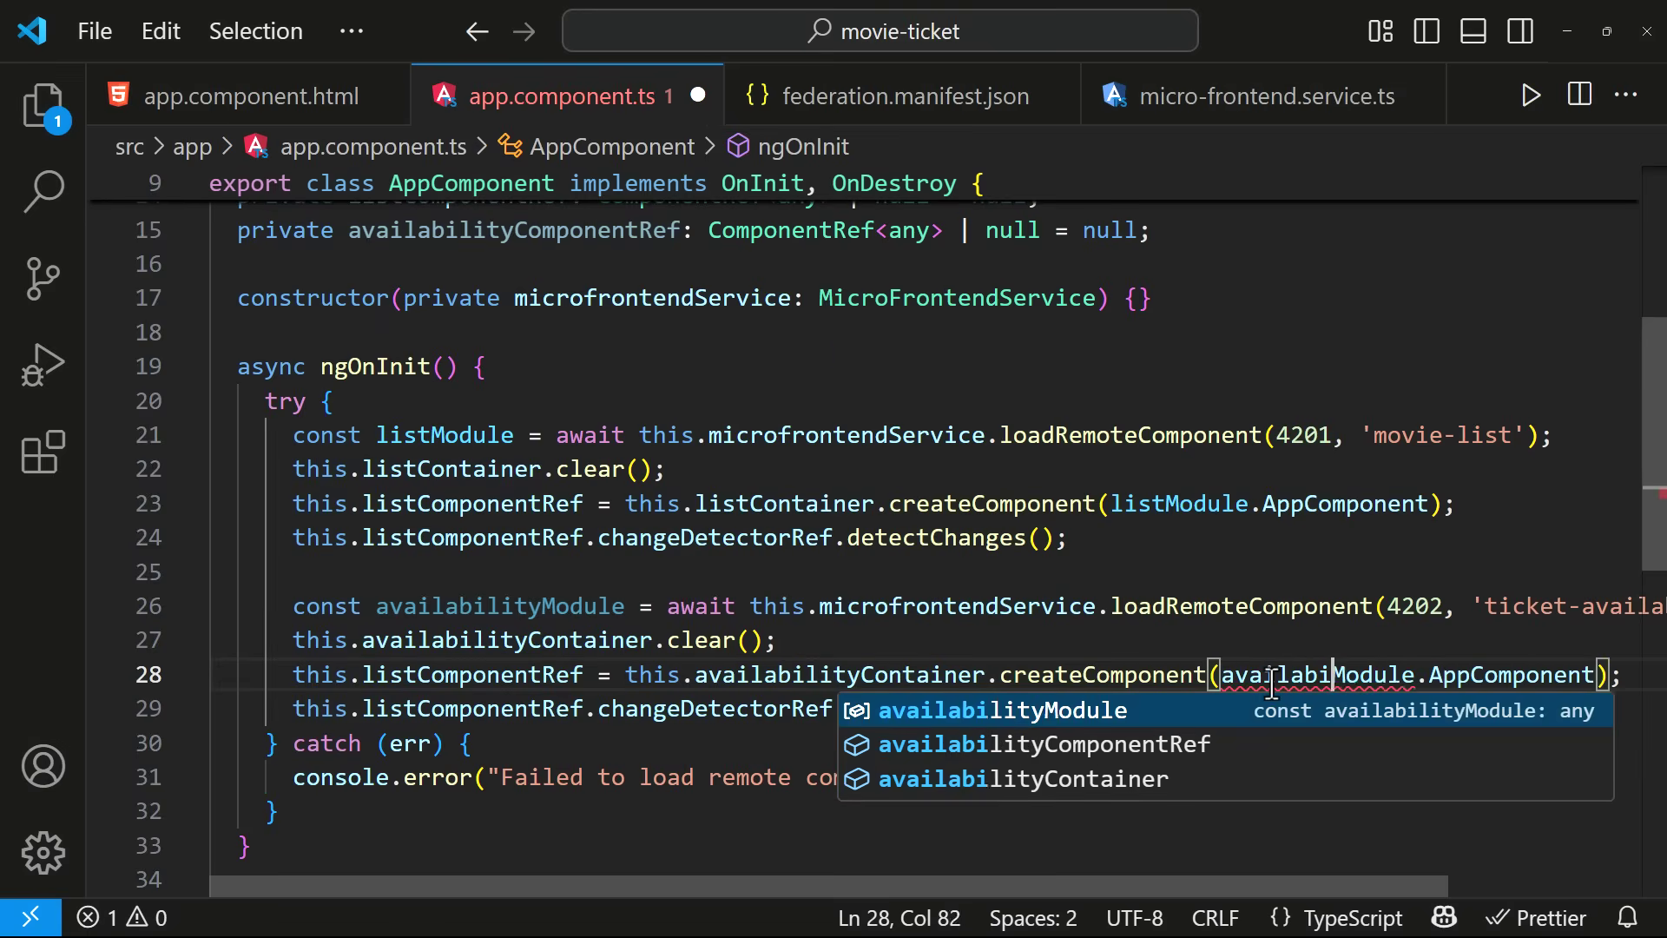
text(lity)
click(1042, 777)
drag(363, 675, 388, 676)
scroll(578, 280, up, 1)
text(availabilityComponentRef)
double_click(471, 752)
text(availabilityComponentRef)
scroll(579, 521, down, 3)
drag(266, 678, 309, 746)
- Duplicate ngOnDestroy's destroy check for availabilityComponentRef
key(shift+alt+Down)
double_click(501, 640)
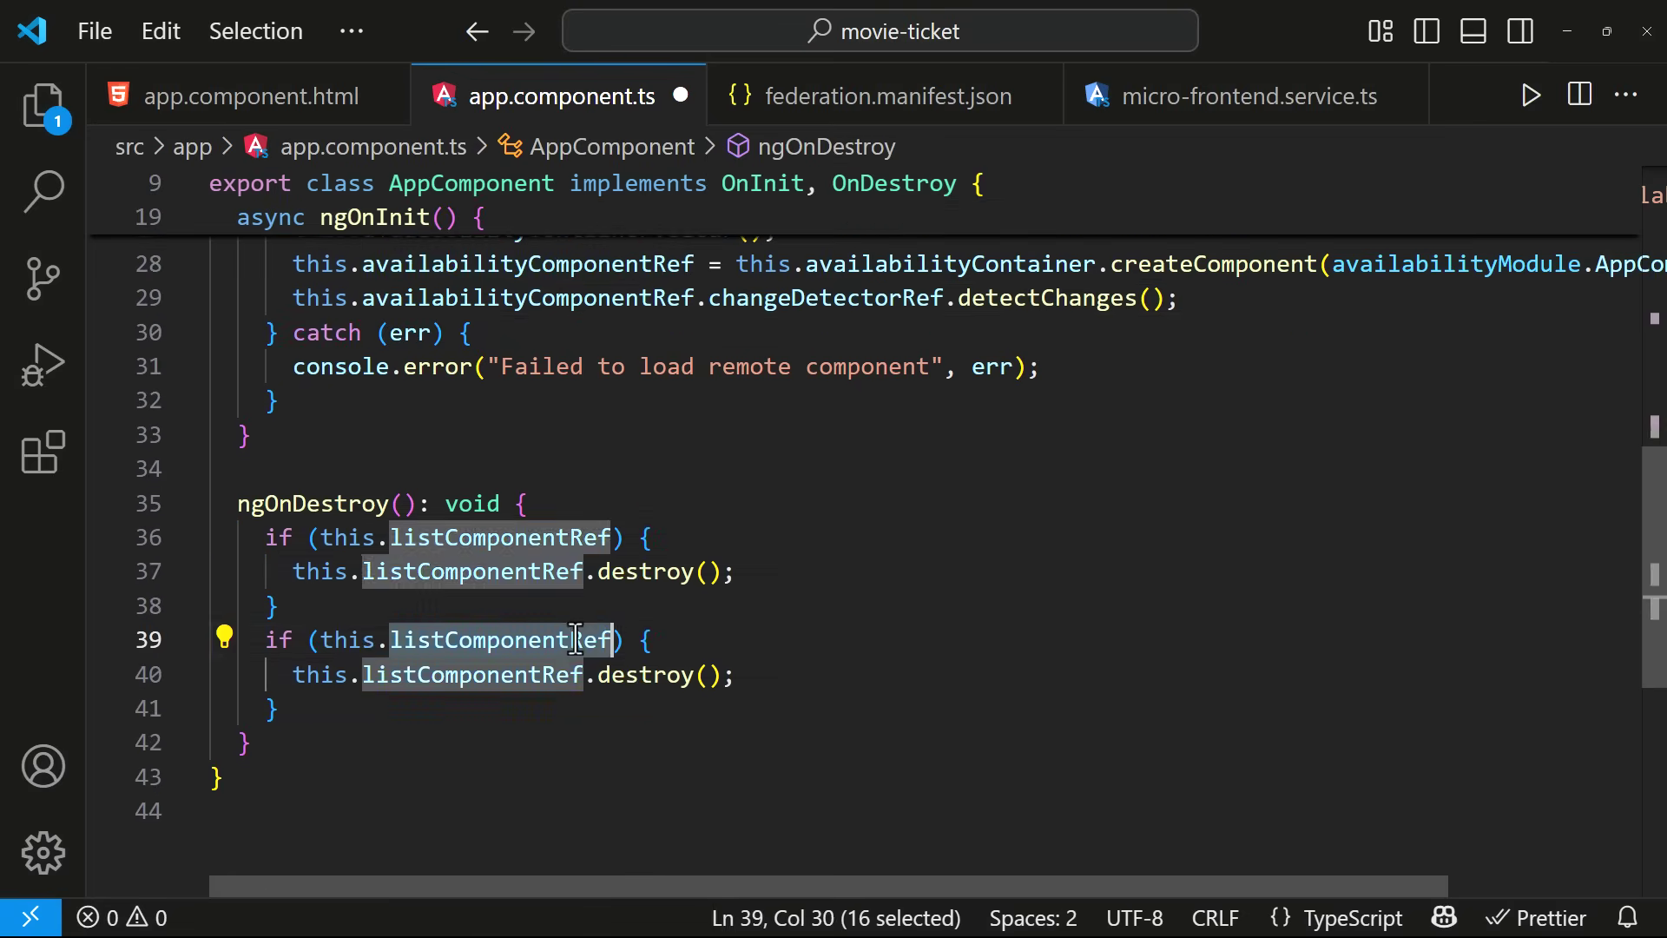
key(ctrl+d)
text(availabilityComponentRef)
click(1066, 580)
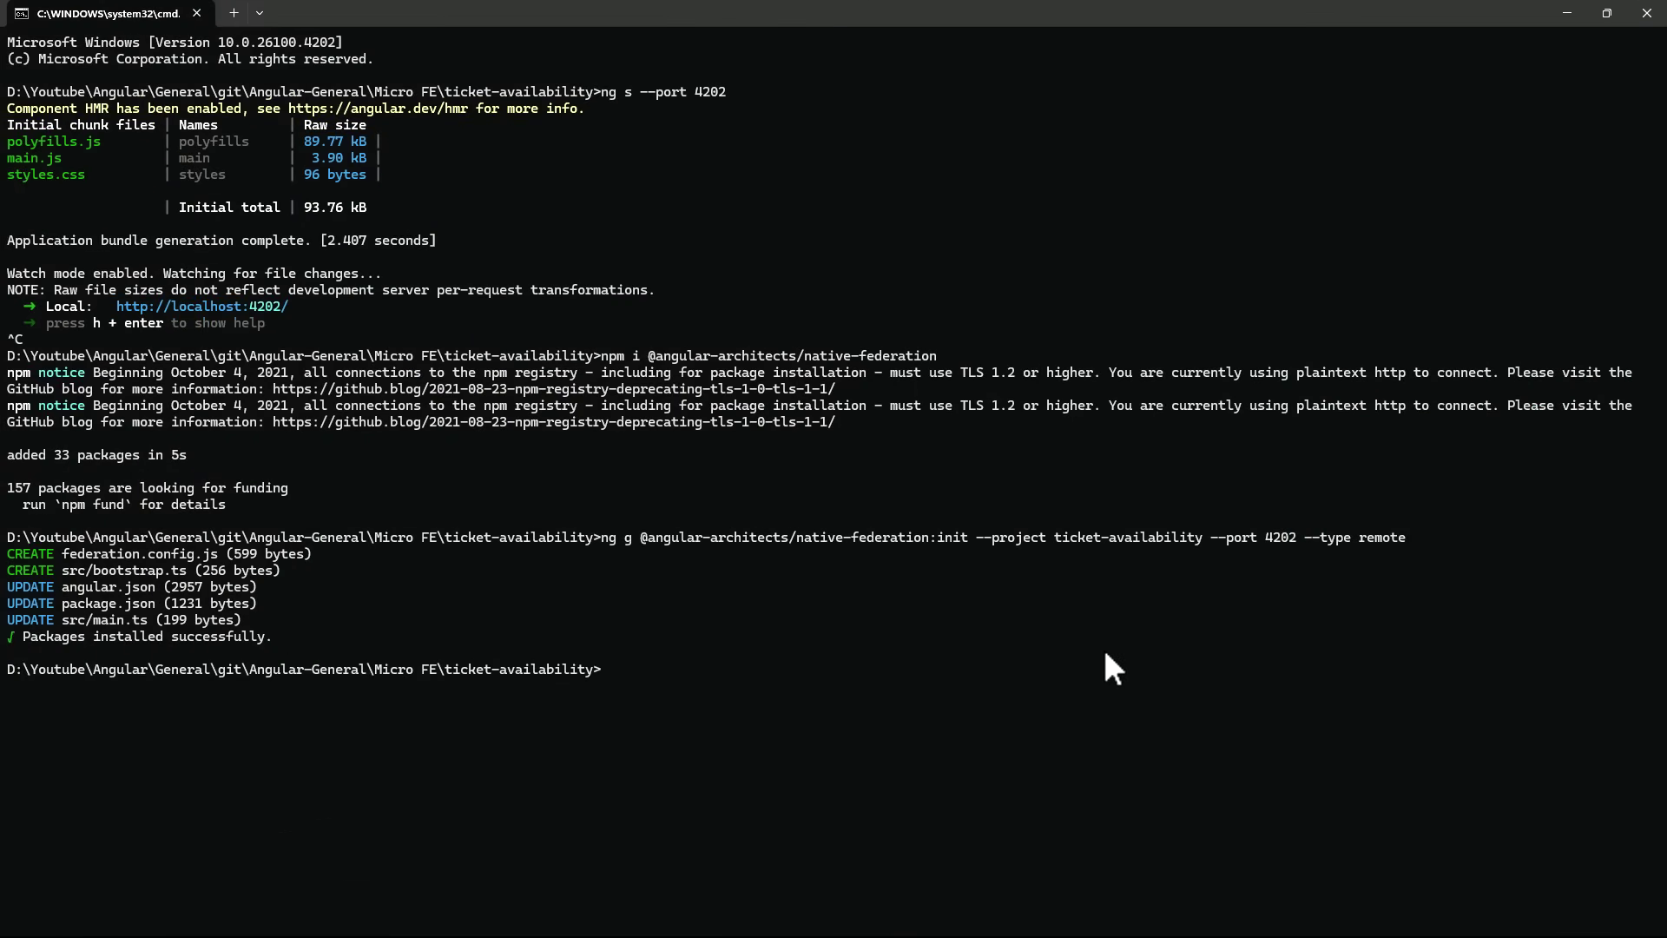
text(ng s --port 4202)
- Run ng s --port 4202 to serve ticket-availability alongside the host
key(Return)
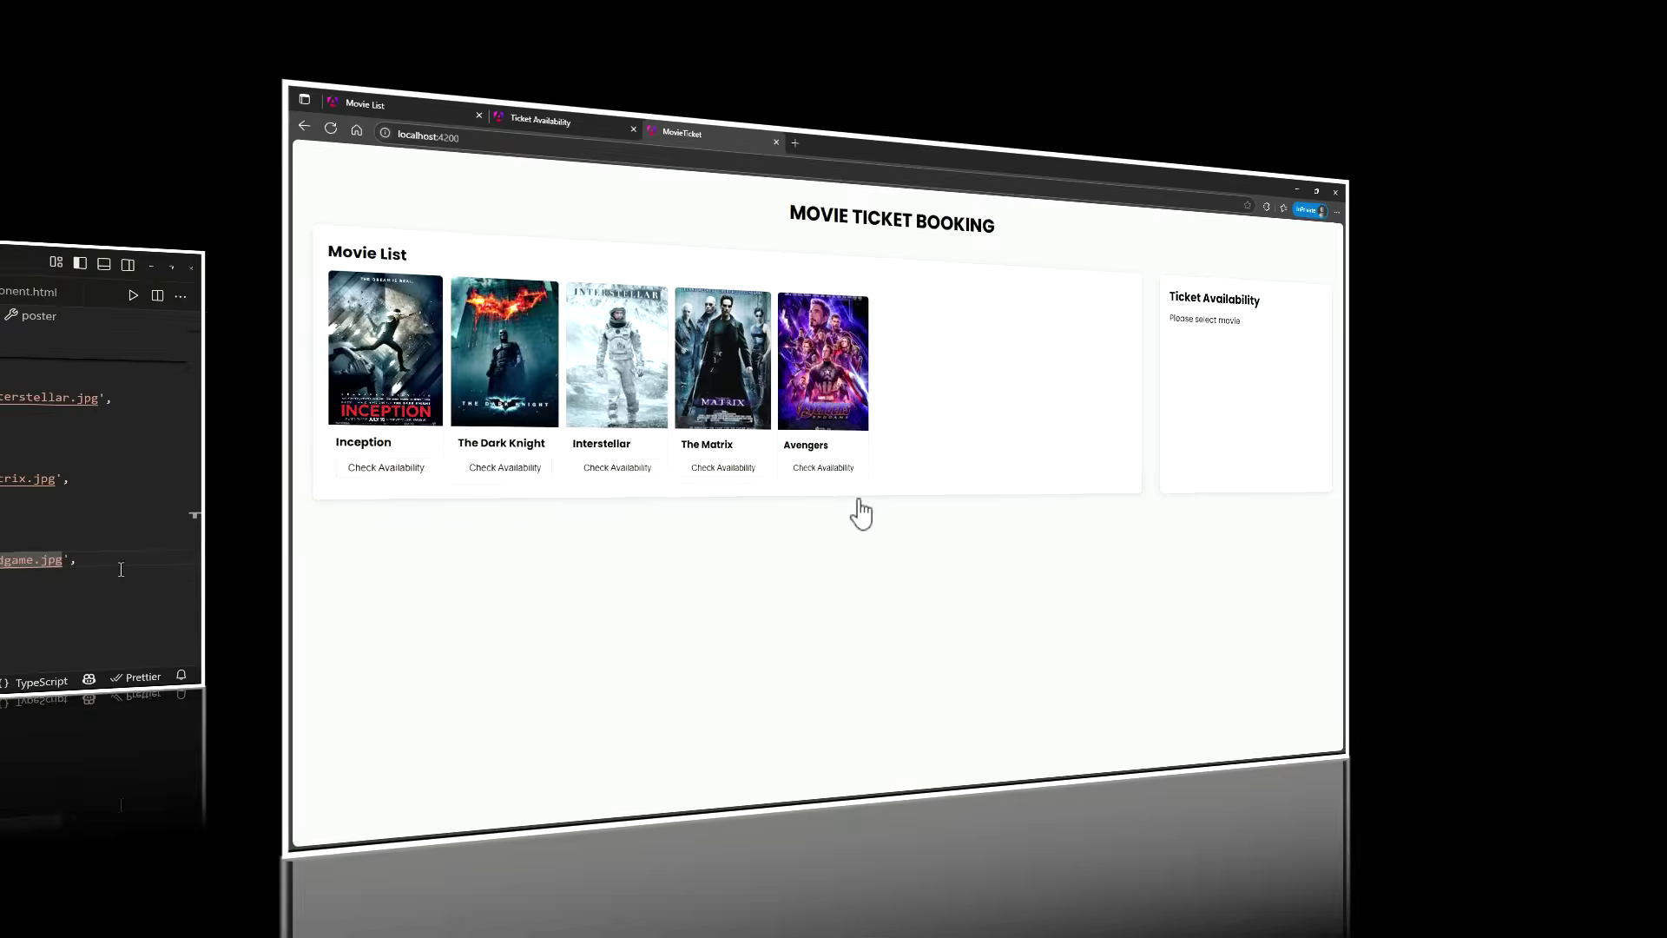
scroll(1133, 560, down, 2)
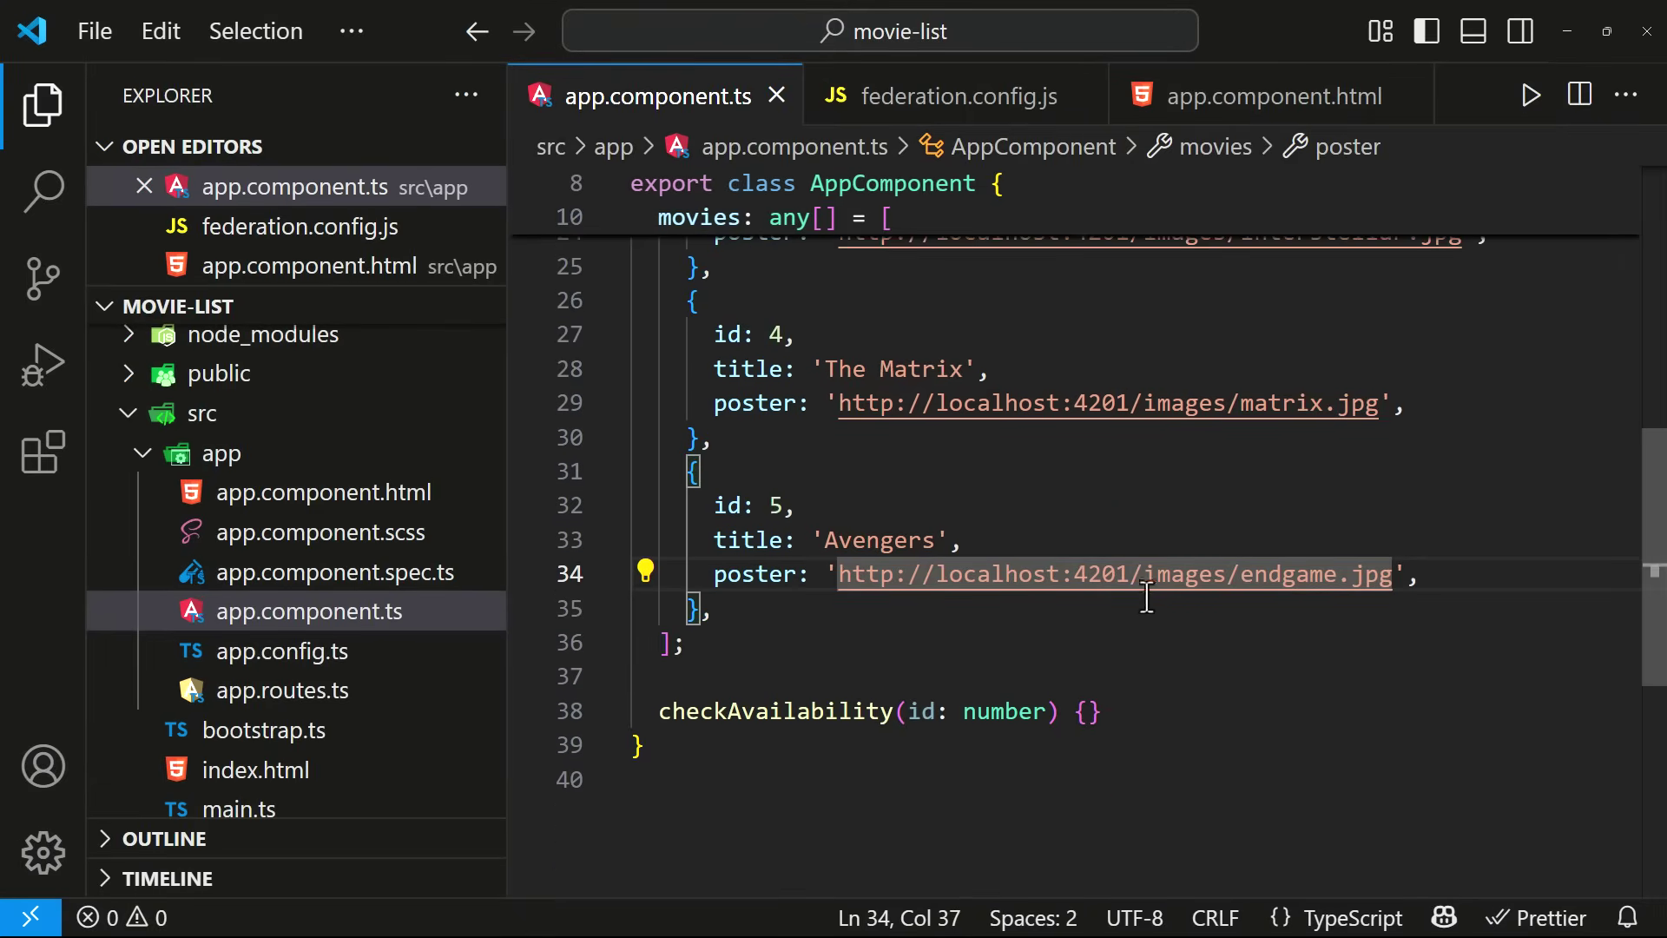
- In checkAvailability, dispatch a 'movieSelected' CustomEvent with detail { movieId: id }
click(1090, 678)
key(Return)
key(ctrl+b)
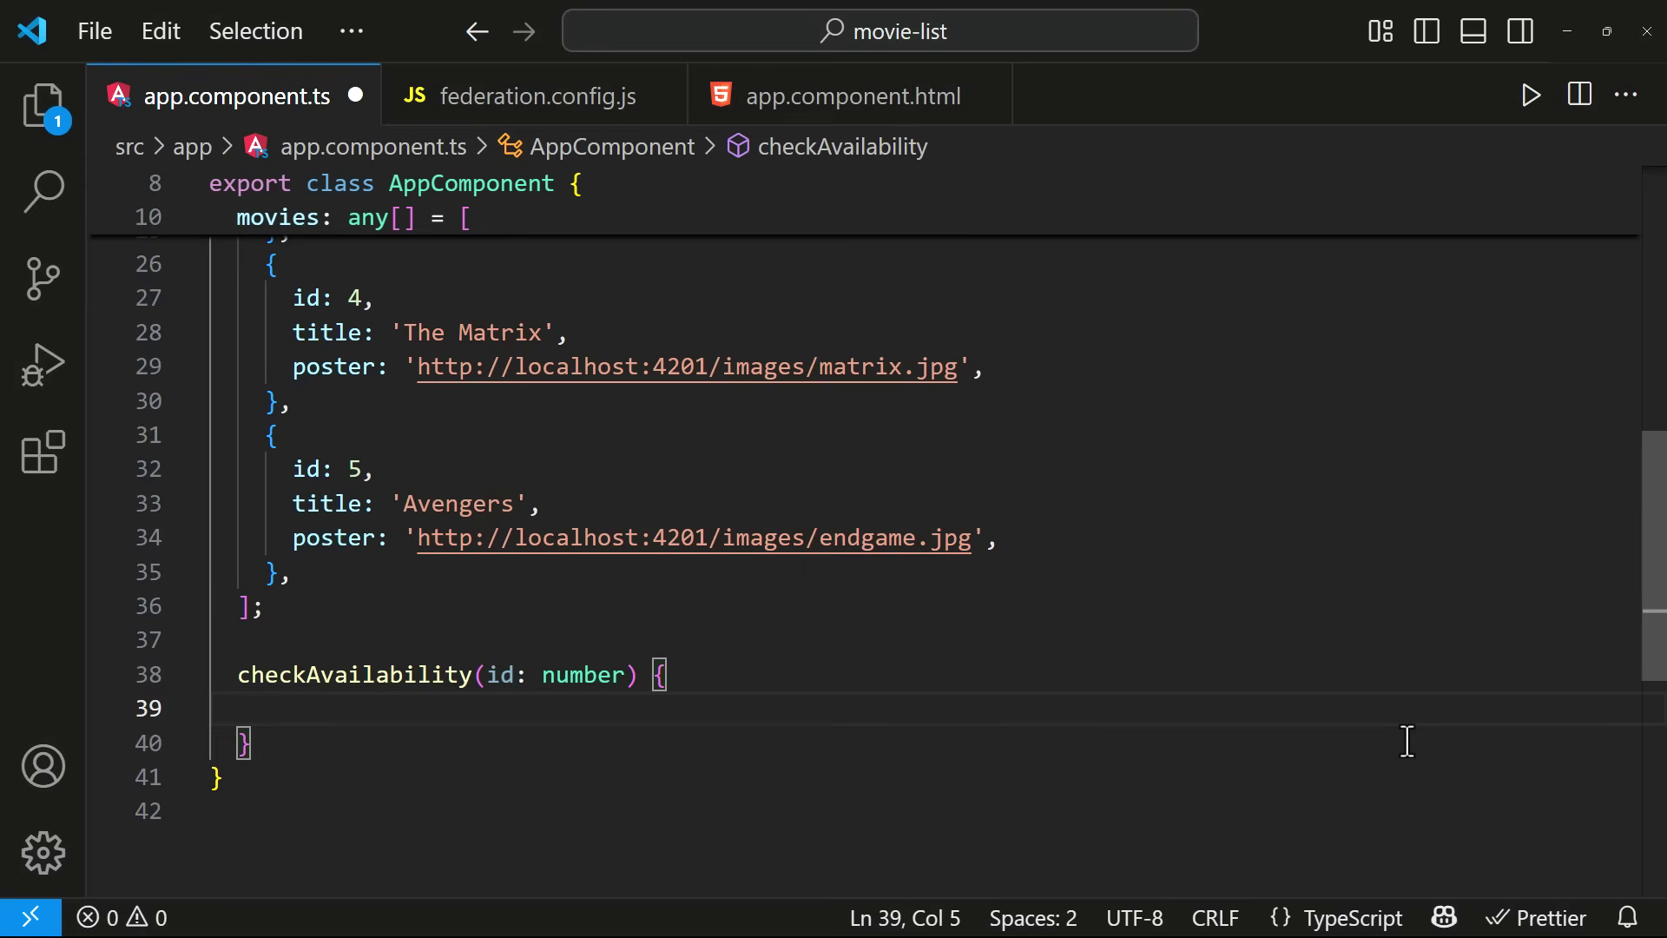
text(window.di)
key(Return)
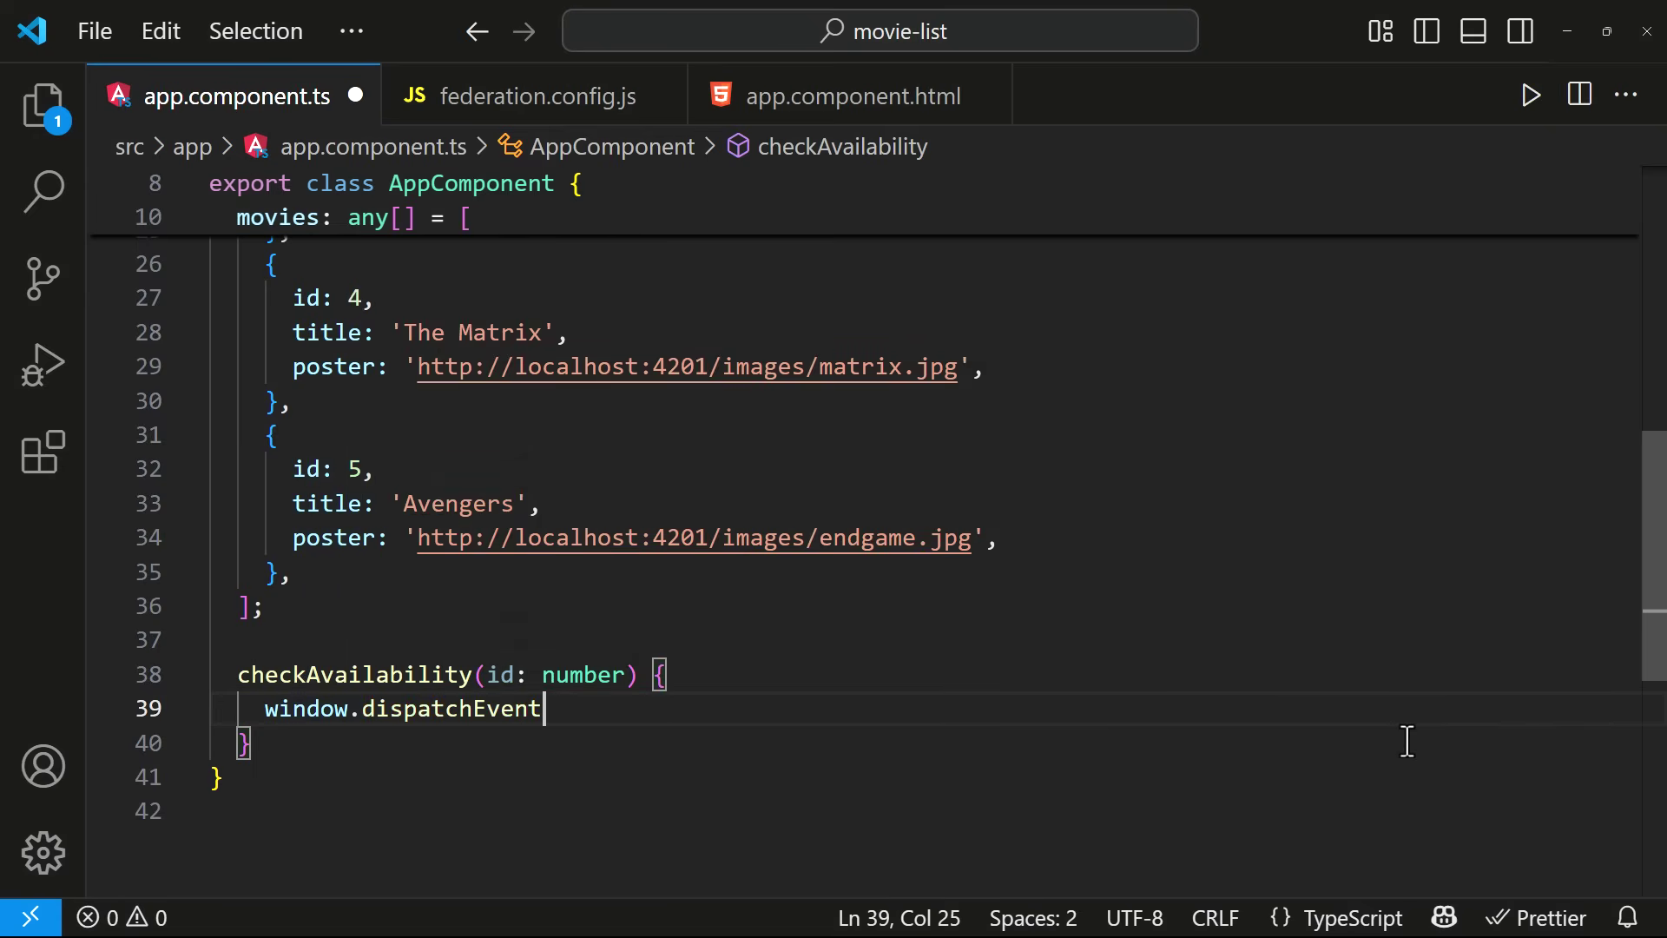
text((new Cu)
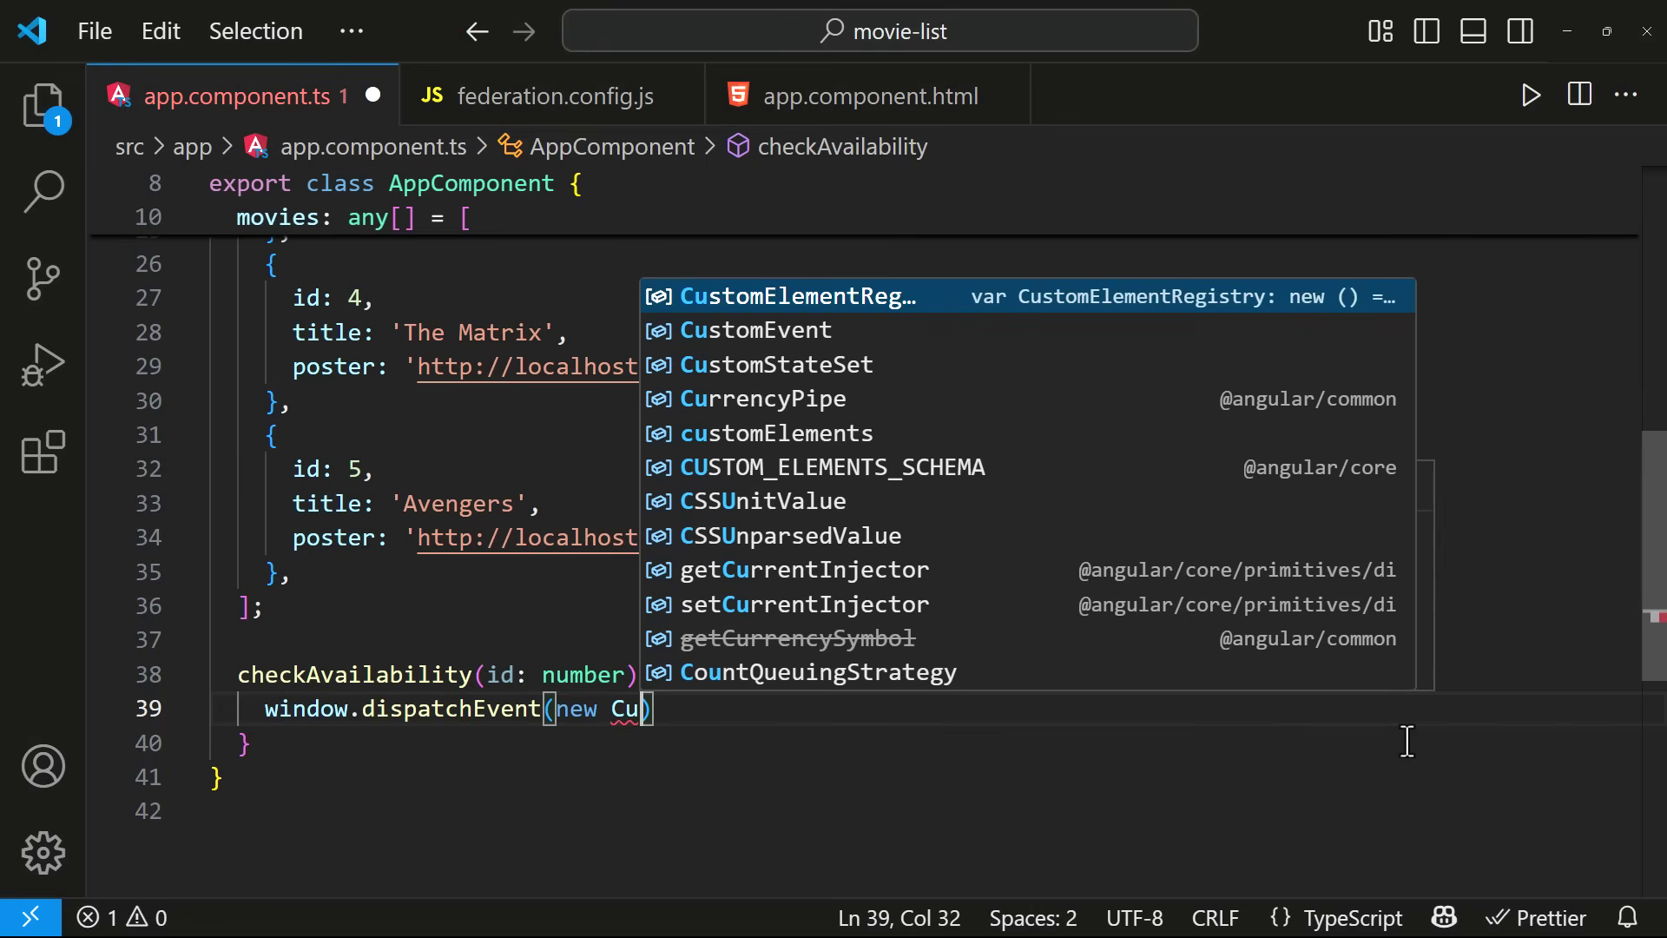
key(Down)
key(Return)
text(('mo)
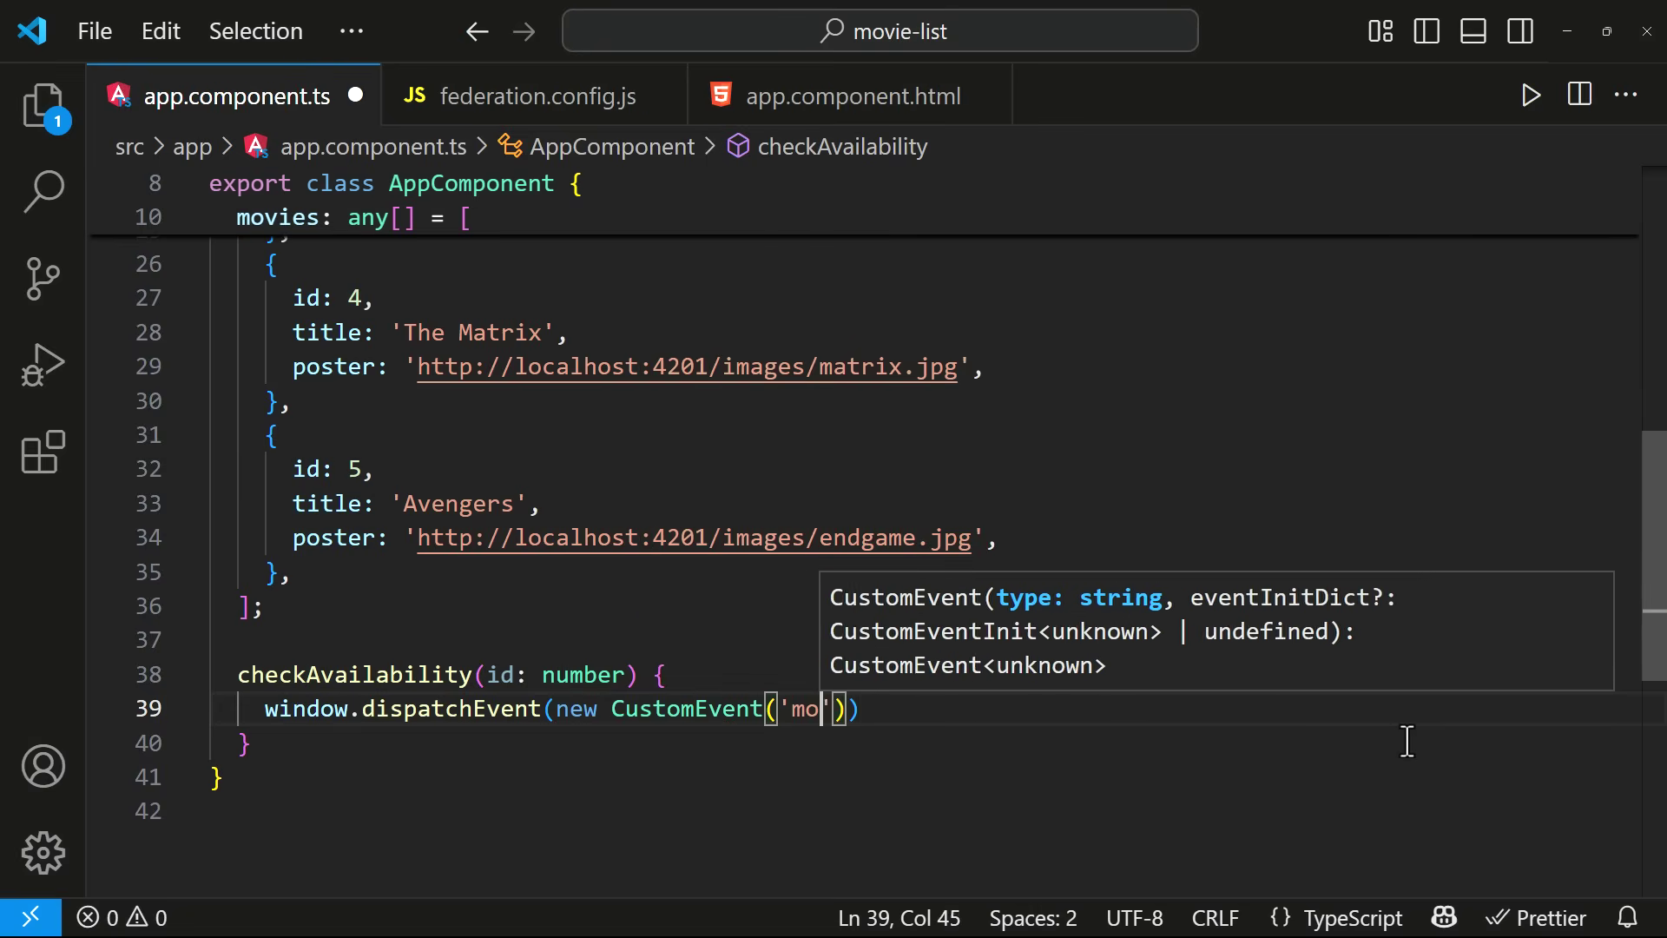
text(vieSelected)
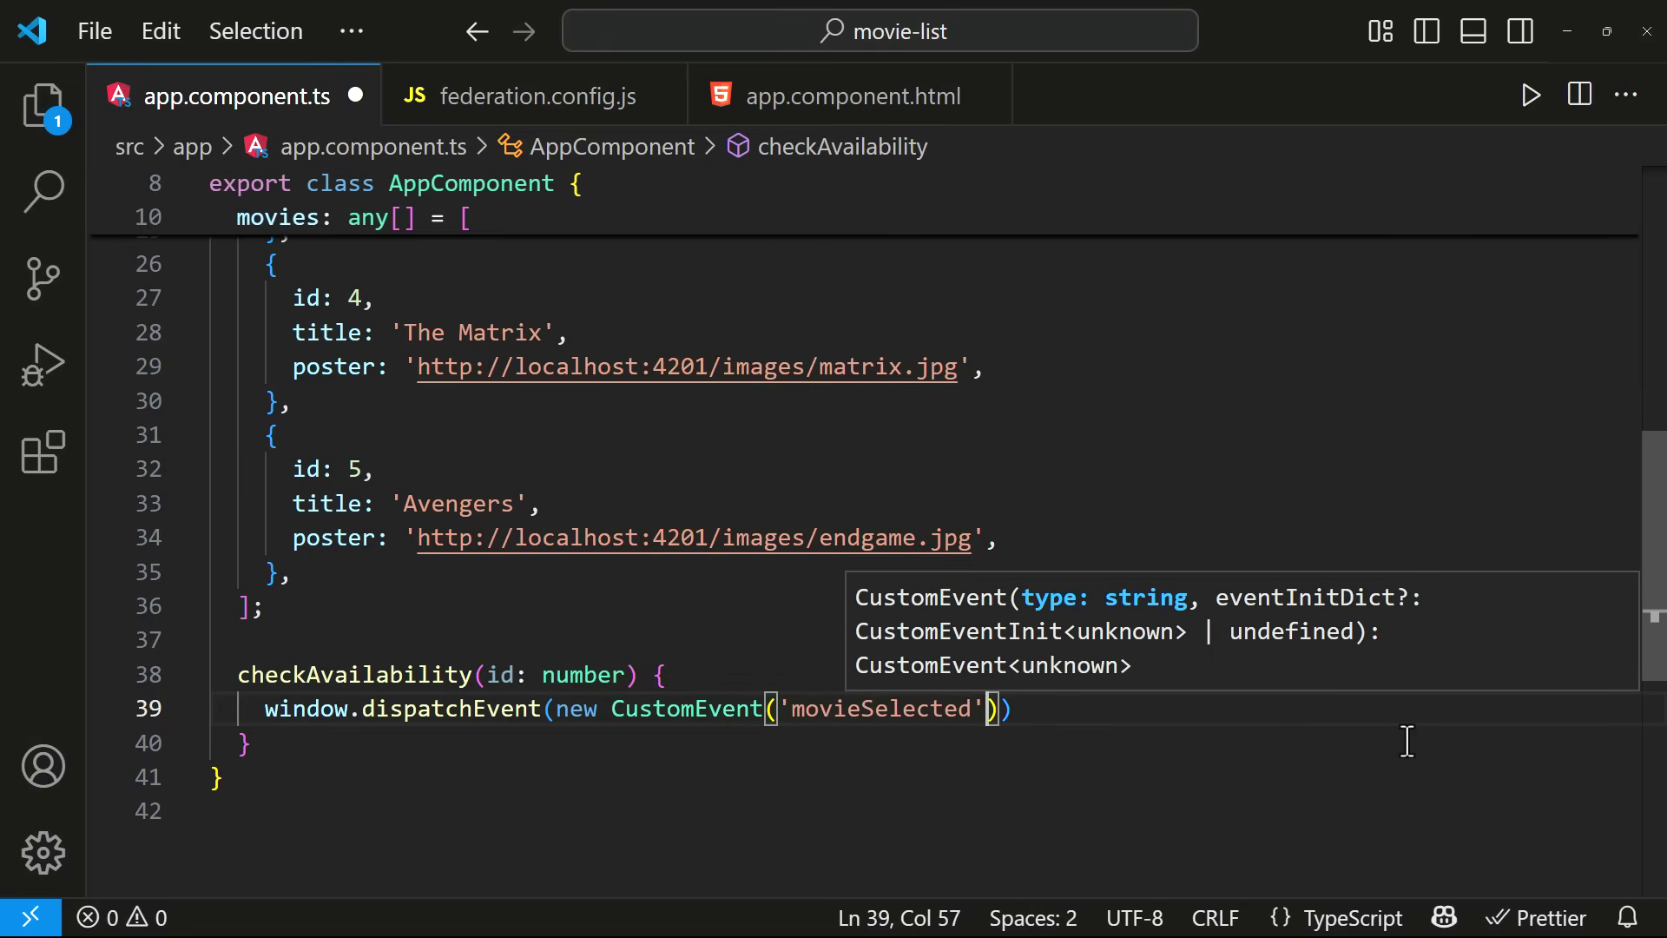
text( {detail})
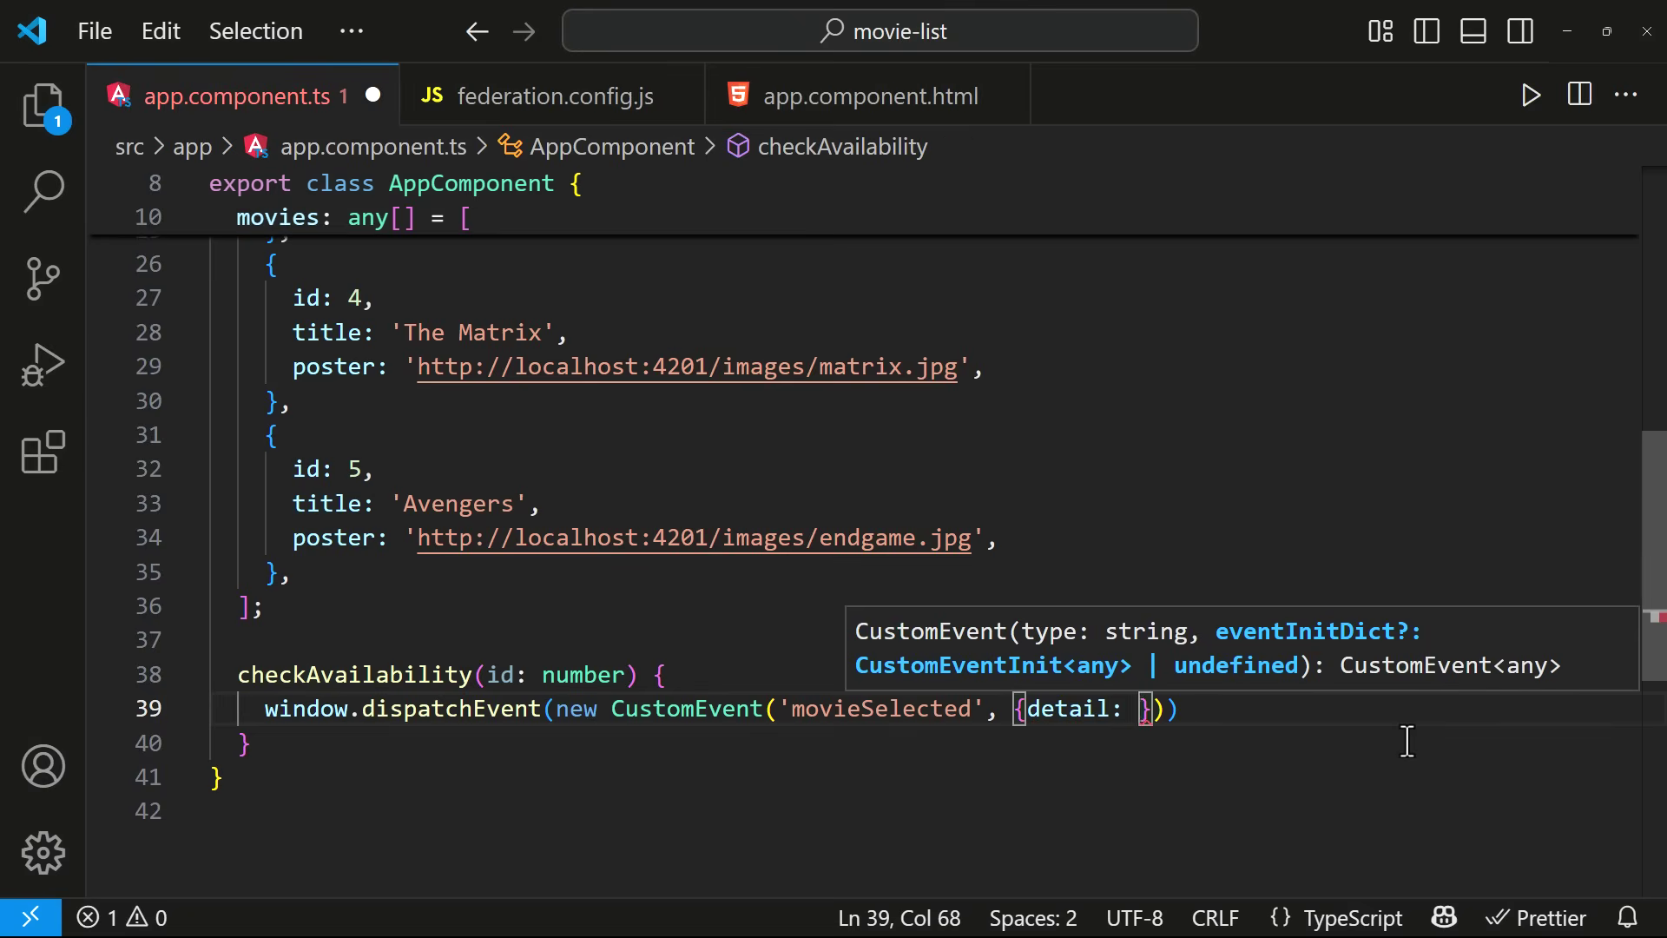
text({ movieId)
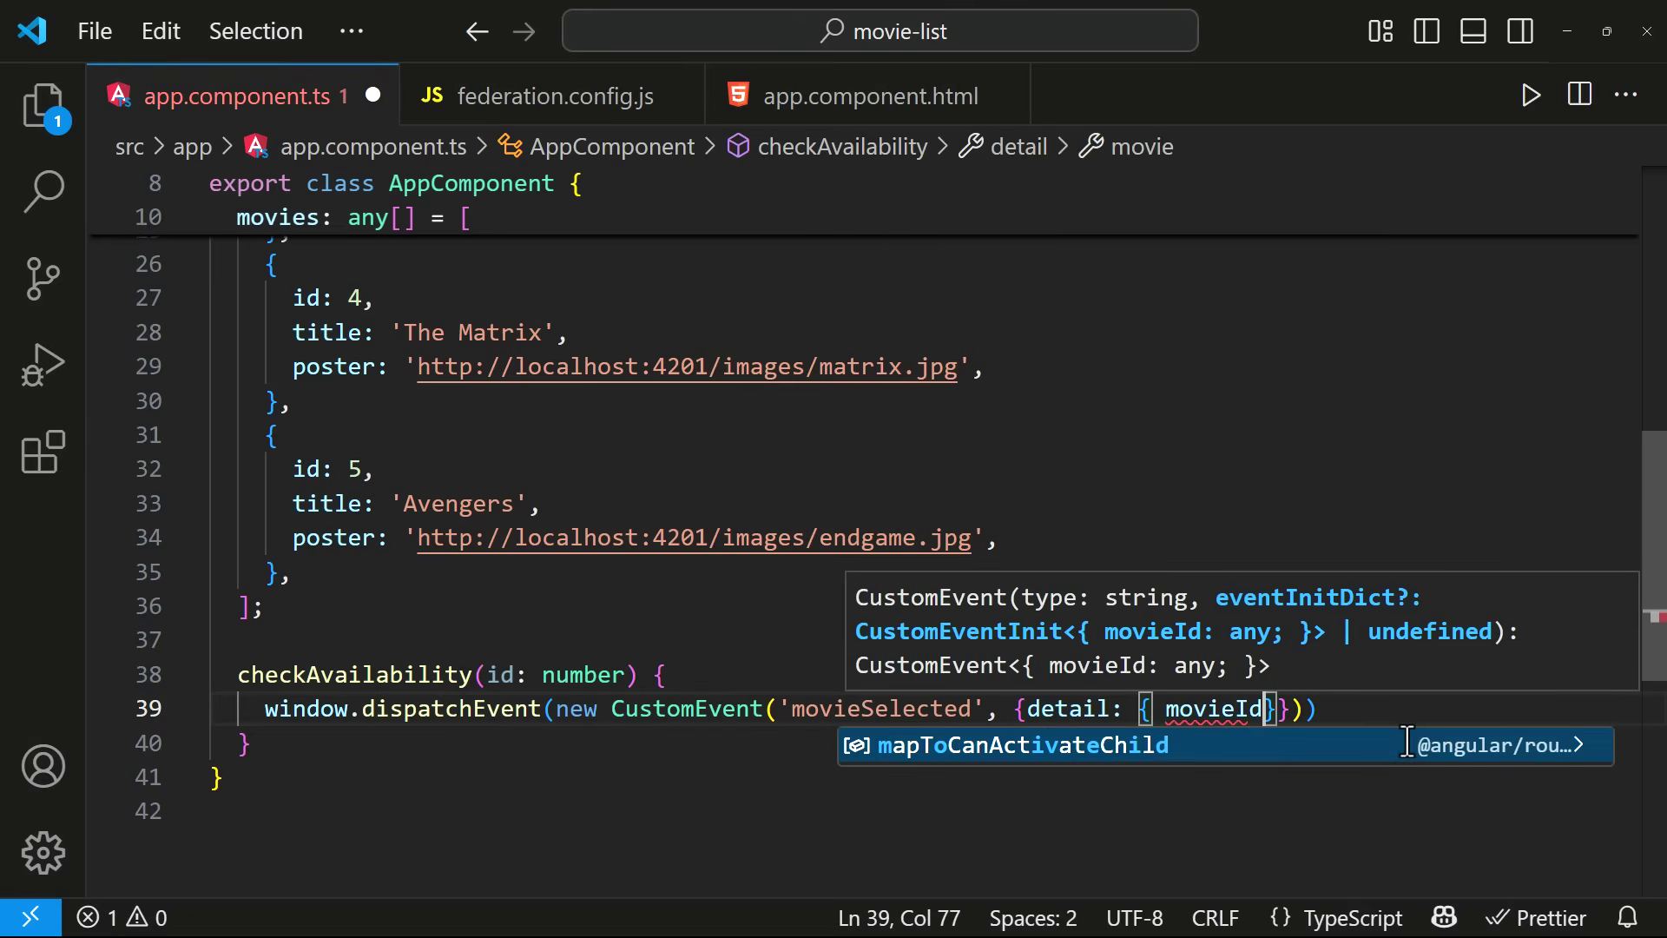
text(: id}})))
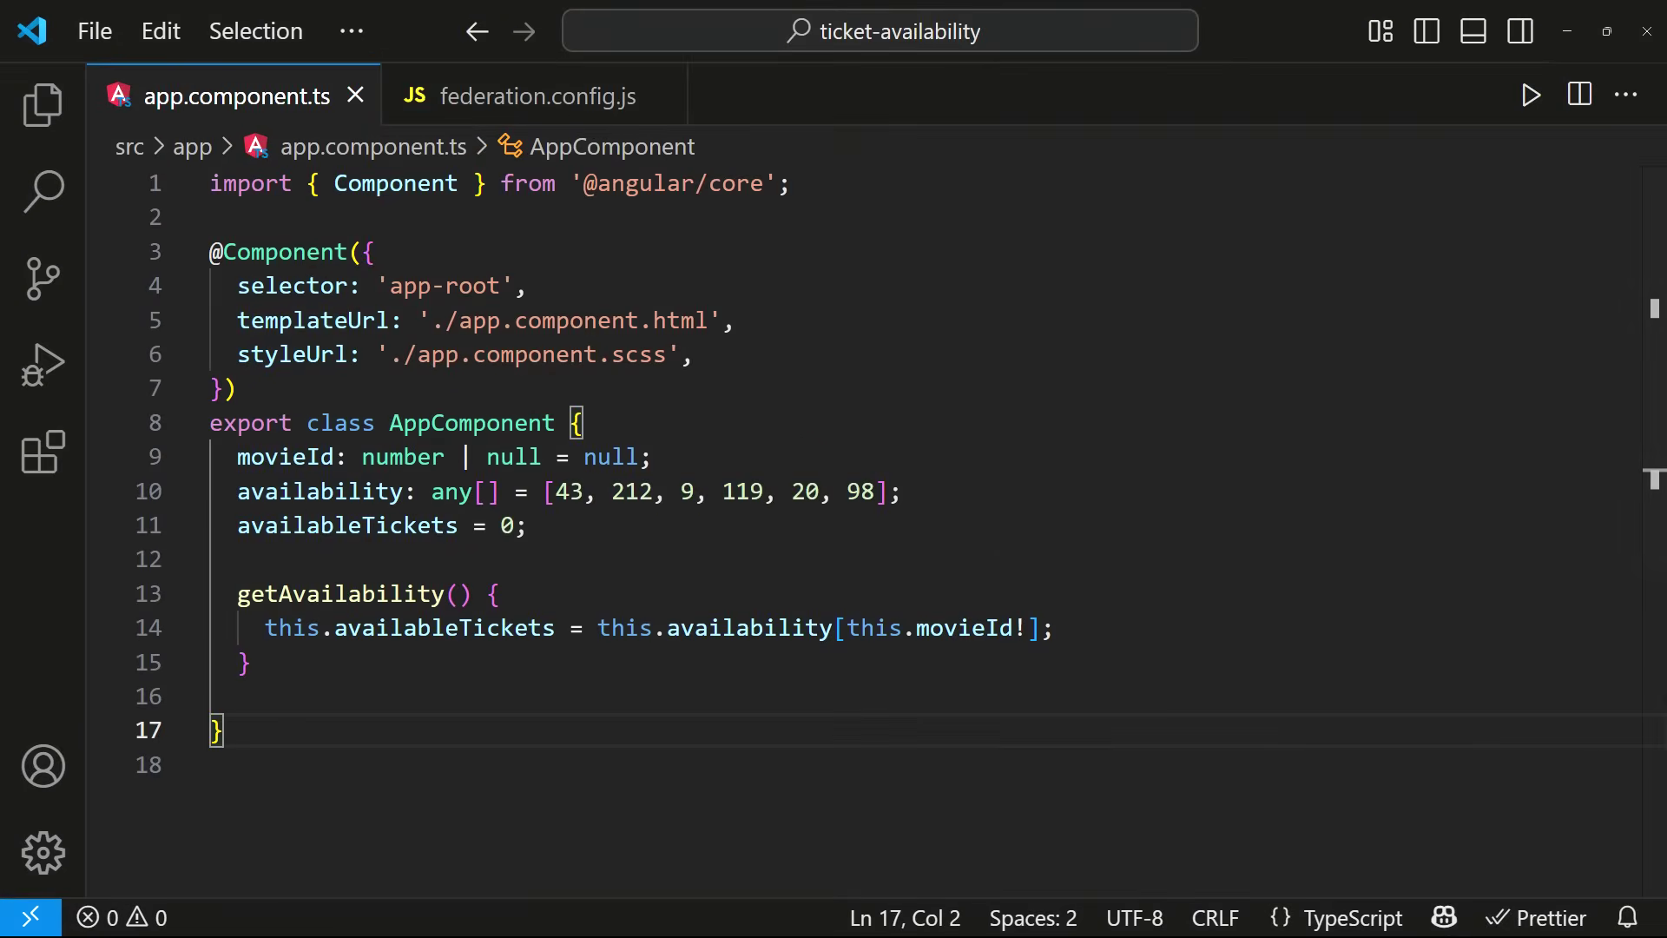
text(implements OnI)
- Implement OnInit and OnDestroy, and start an ngOnInit that adds a movieSelected event listener
key(Return)
text(, OnD)
key(Return)
click(561, 538)
key(Return)
key(Return)
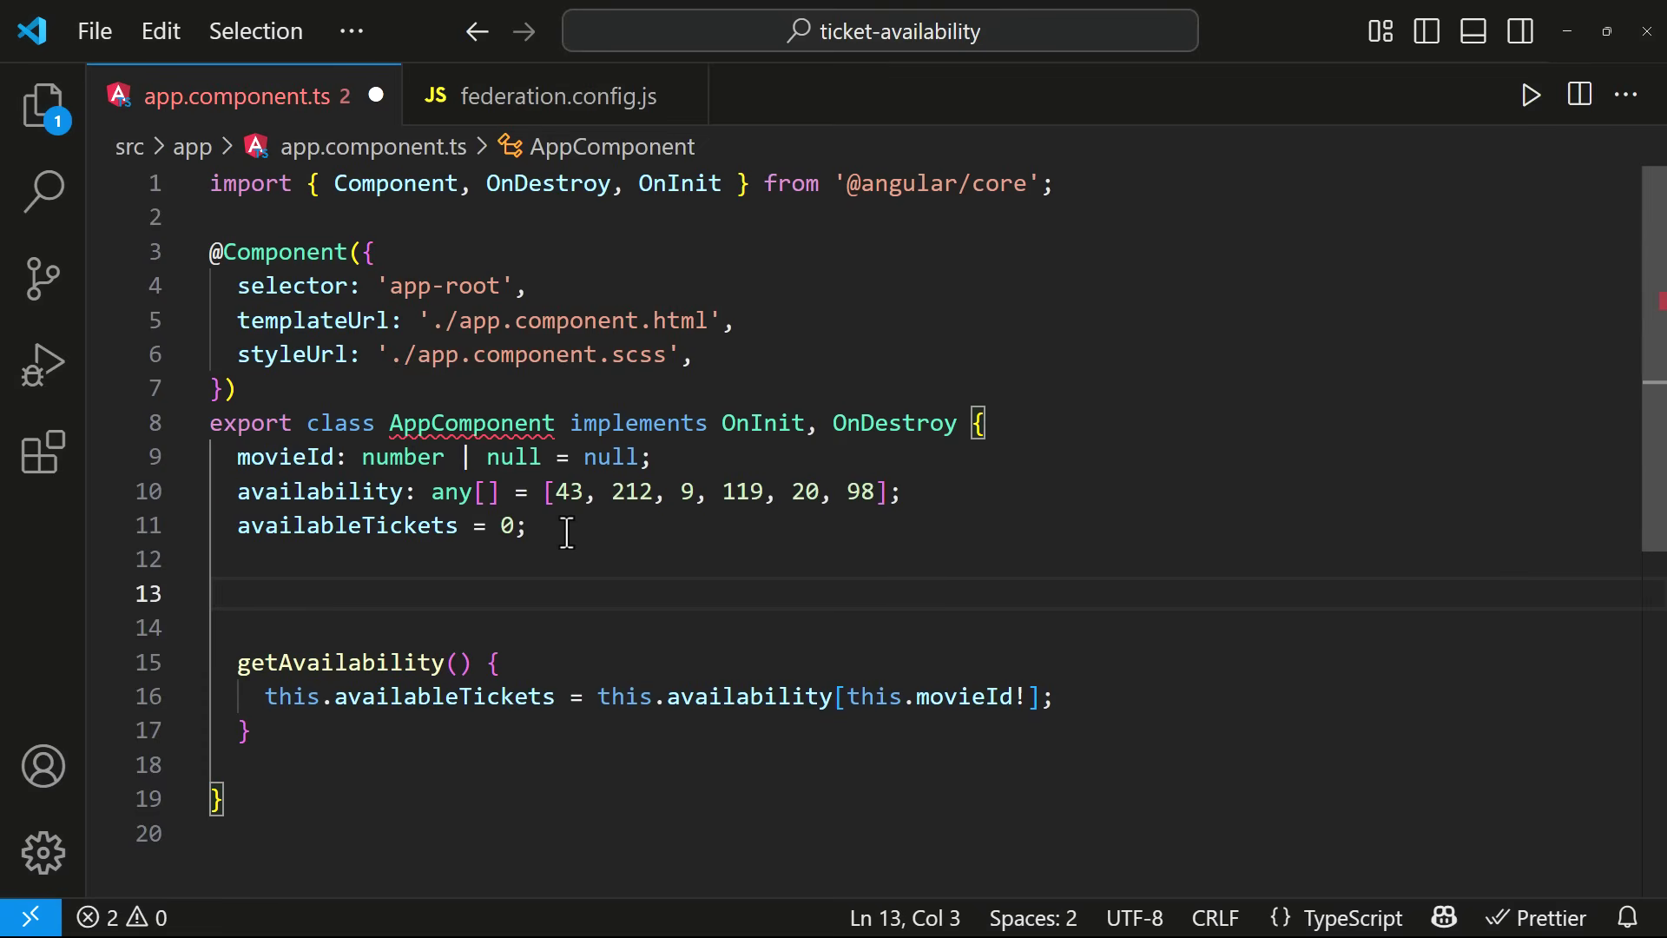
text(ngOnI)
key(Return)
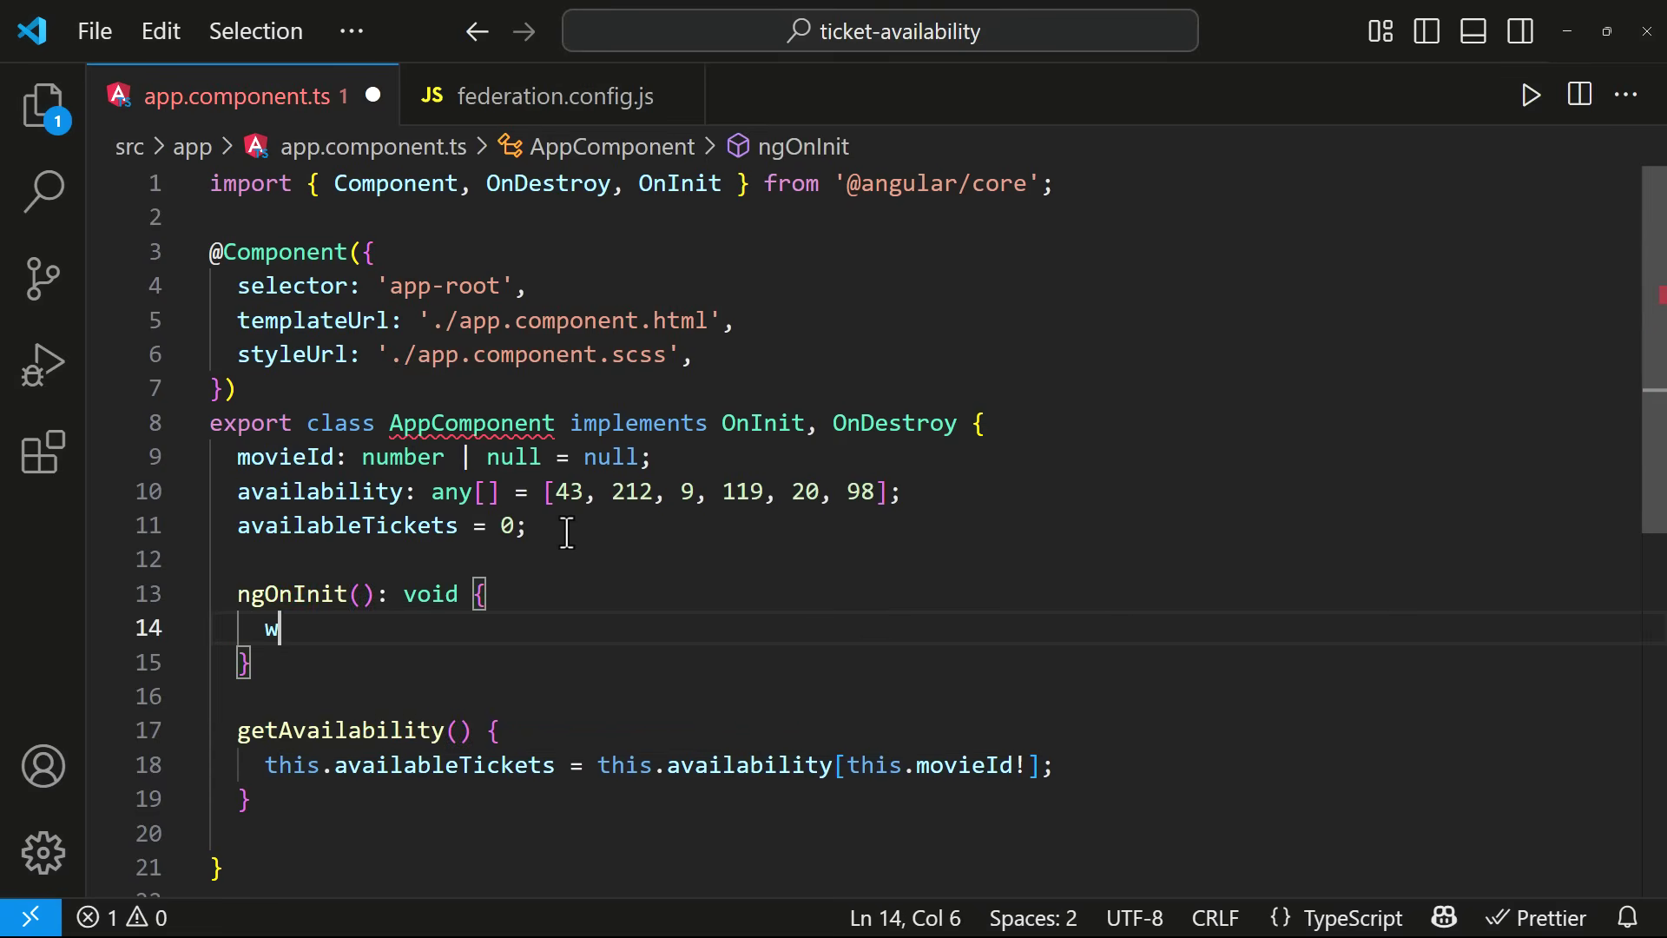
text(indow.a)
key(Return)
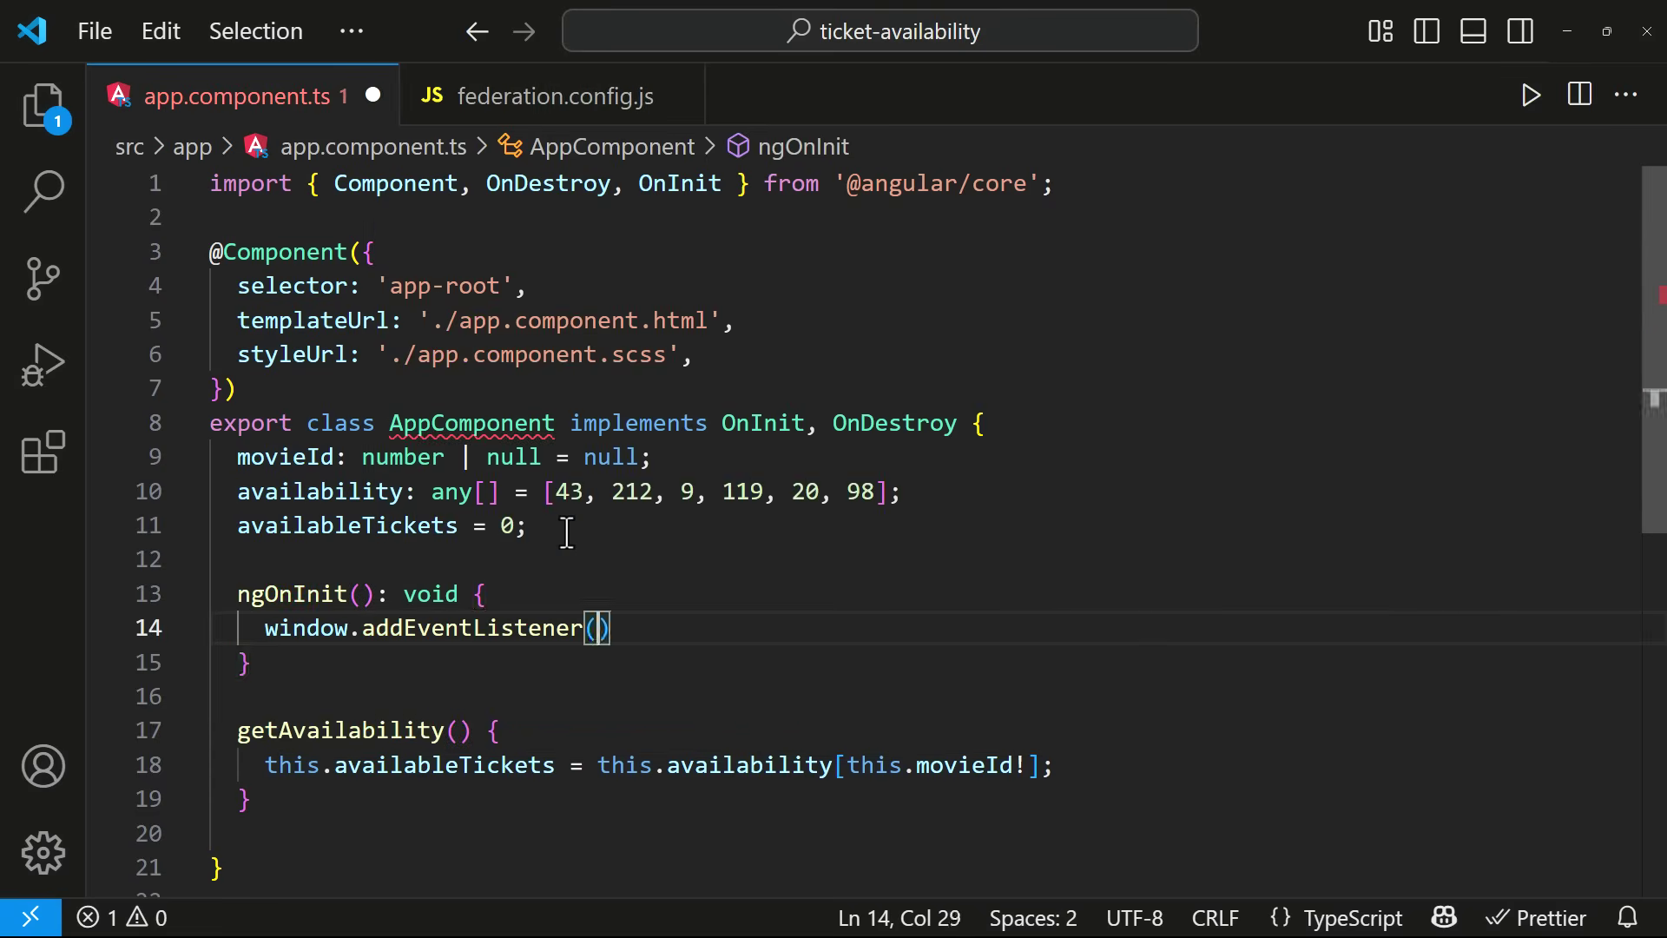
text('movieSelected', (event: Event) => {)
- Make the movieSelected callback store the movie id in movieId and call getAvailability
key(Return)
text(;)
click(457, 658)
text(const customEvent)
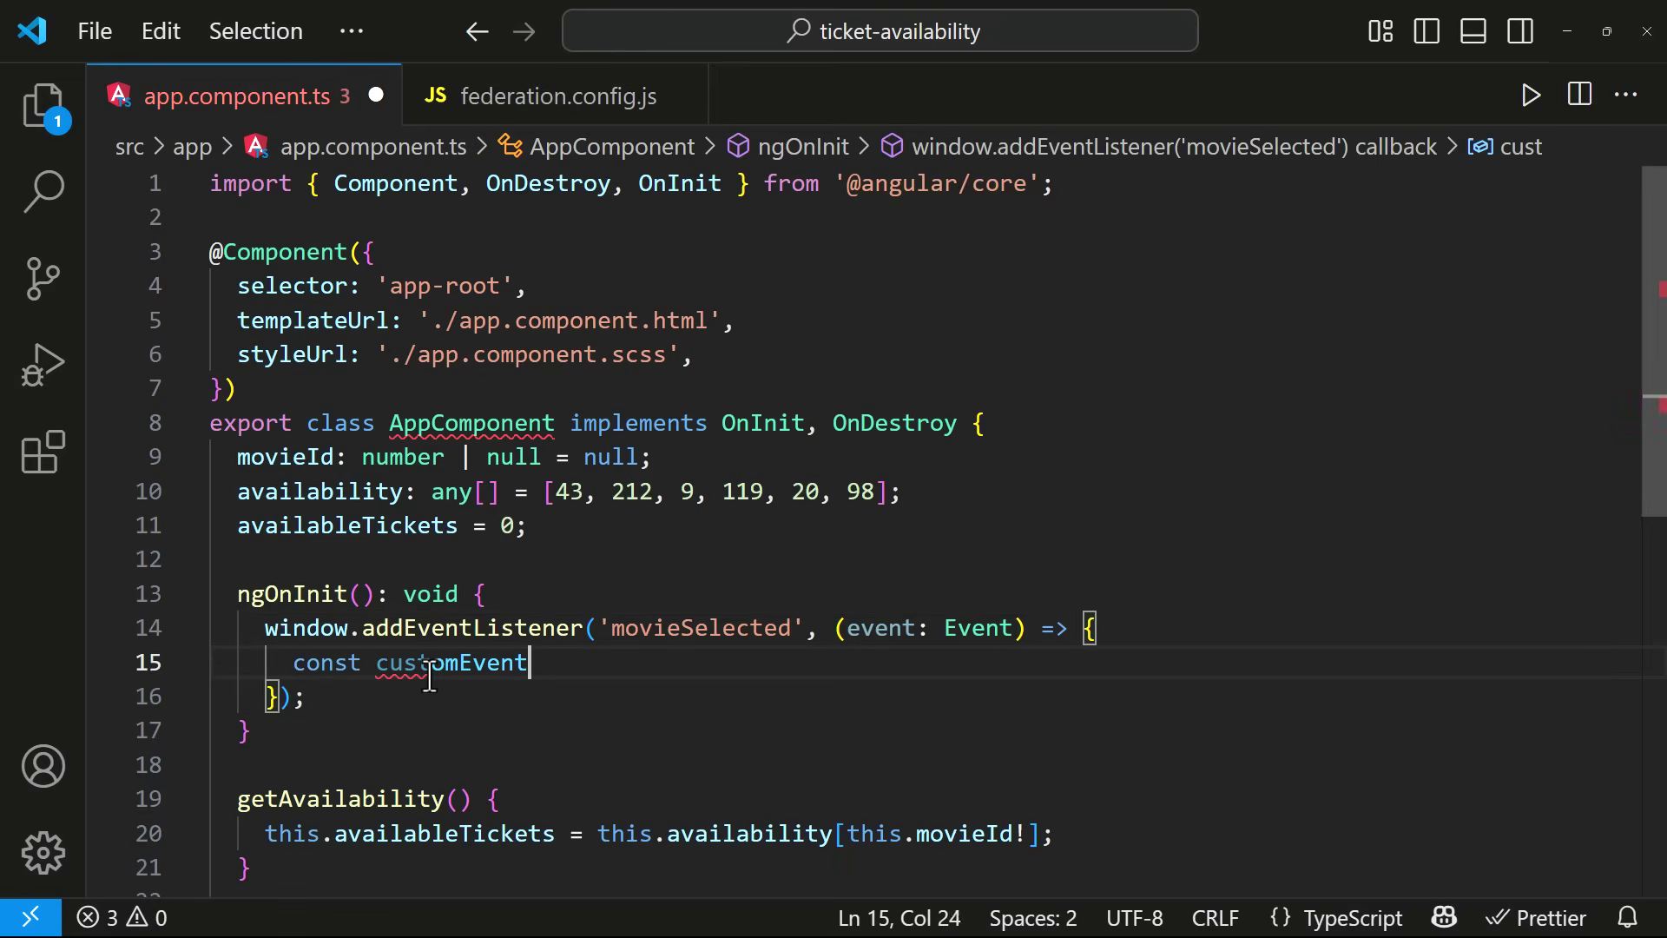
text( = event as CustomEvent)
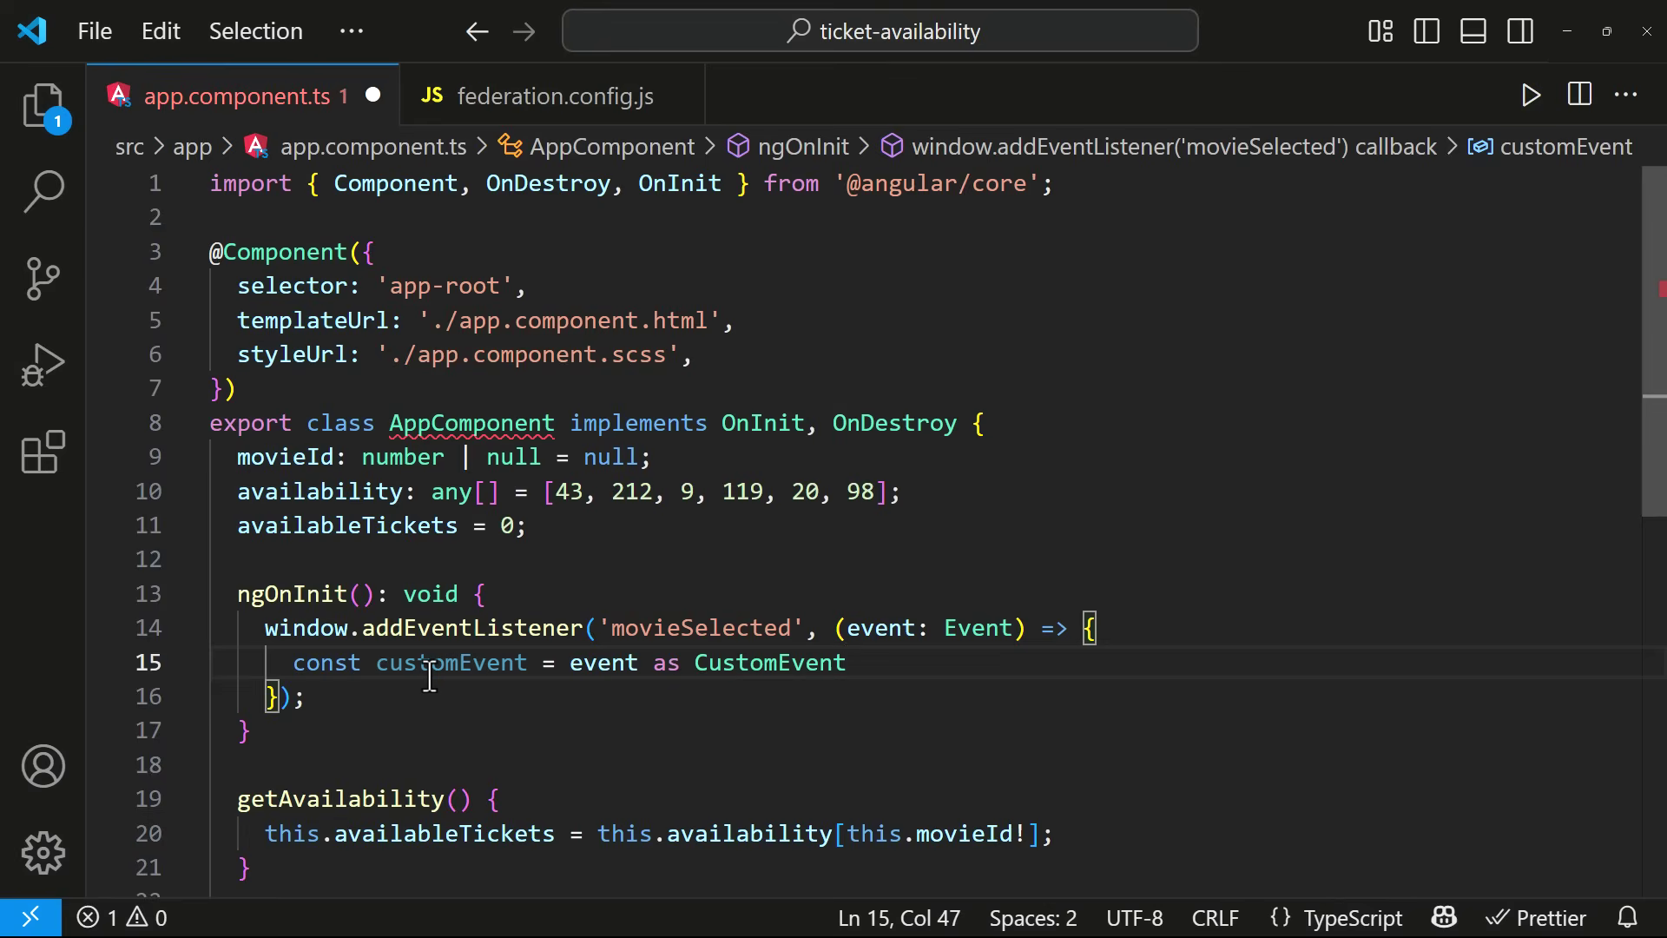
text(;)
key(Return)
text(this.movieId )
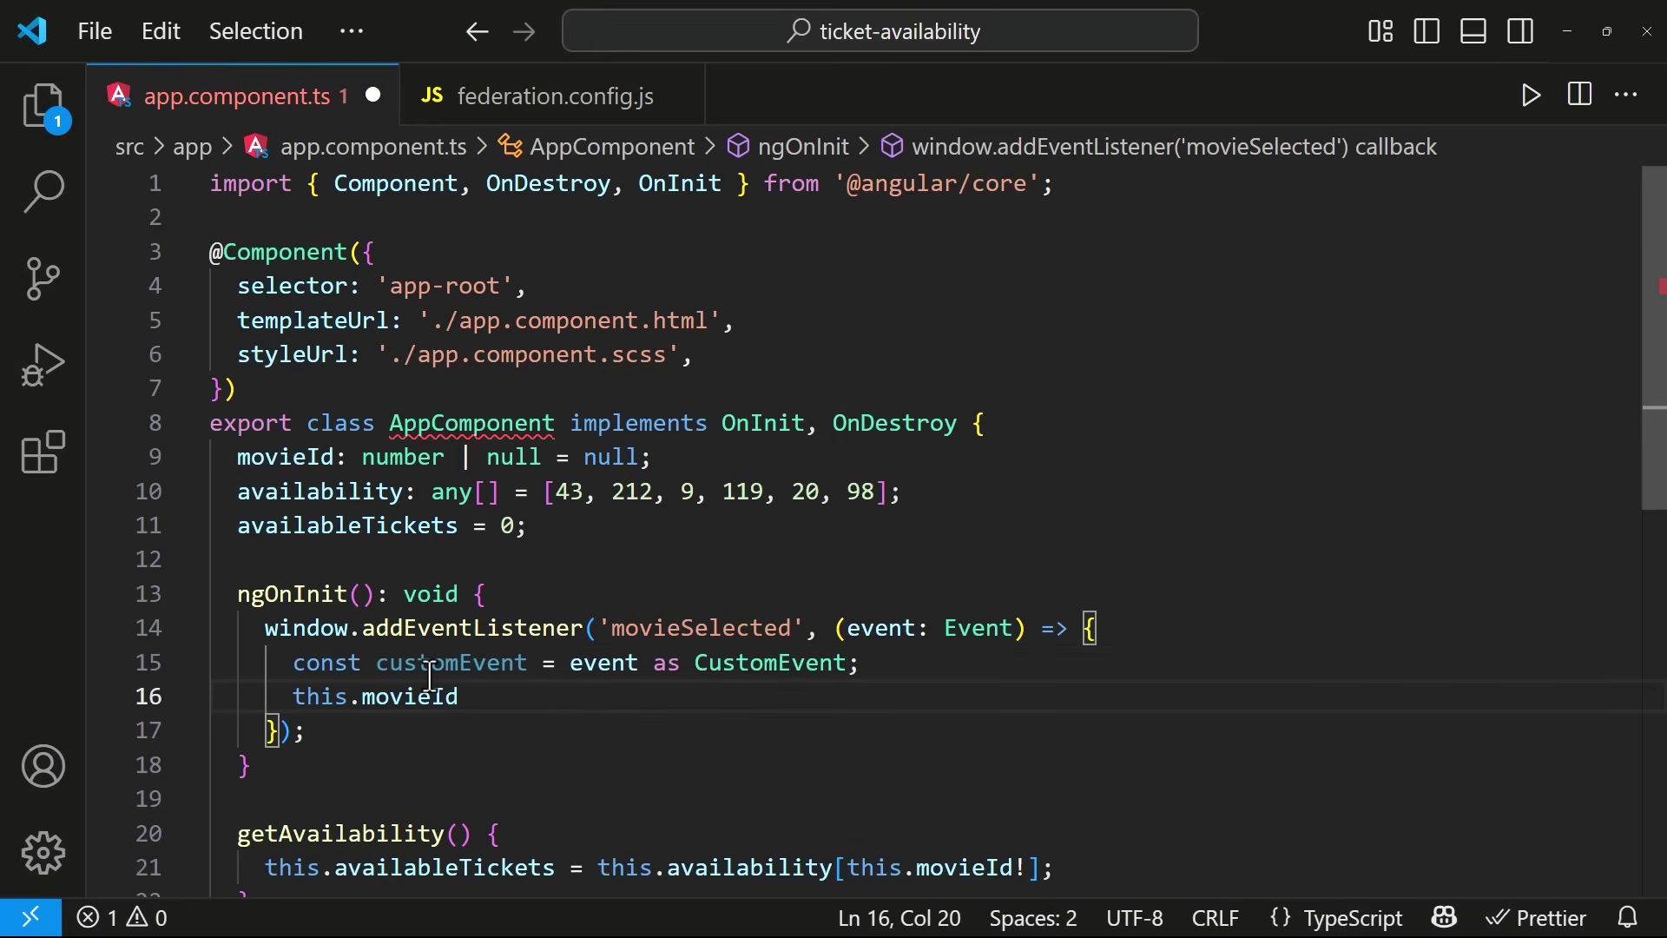
text(= customEvent?.detail?.movieId;)
key(Return)
text(this.getAvailability)
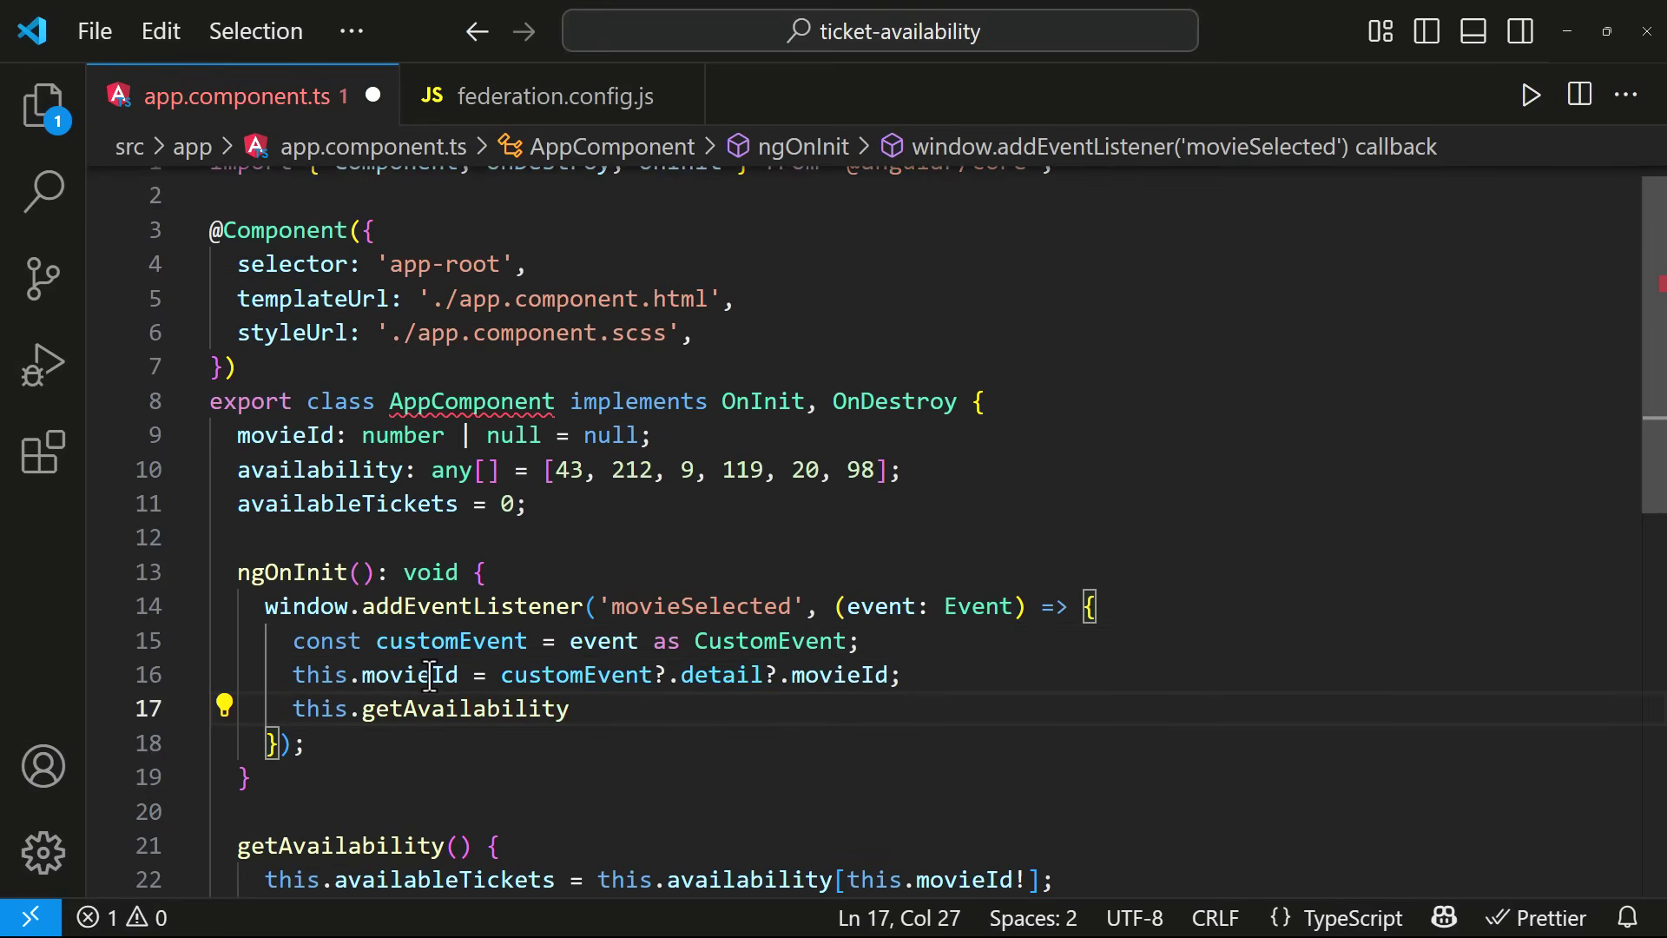
text(();)
scroll(430, 673, down, 2)
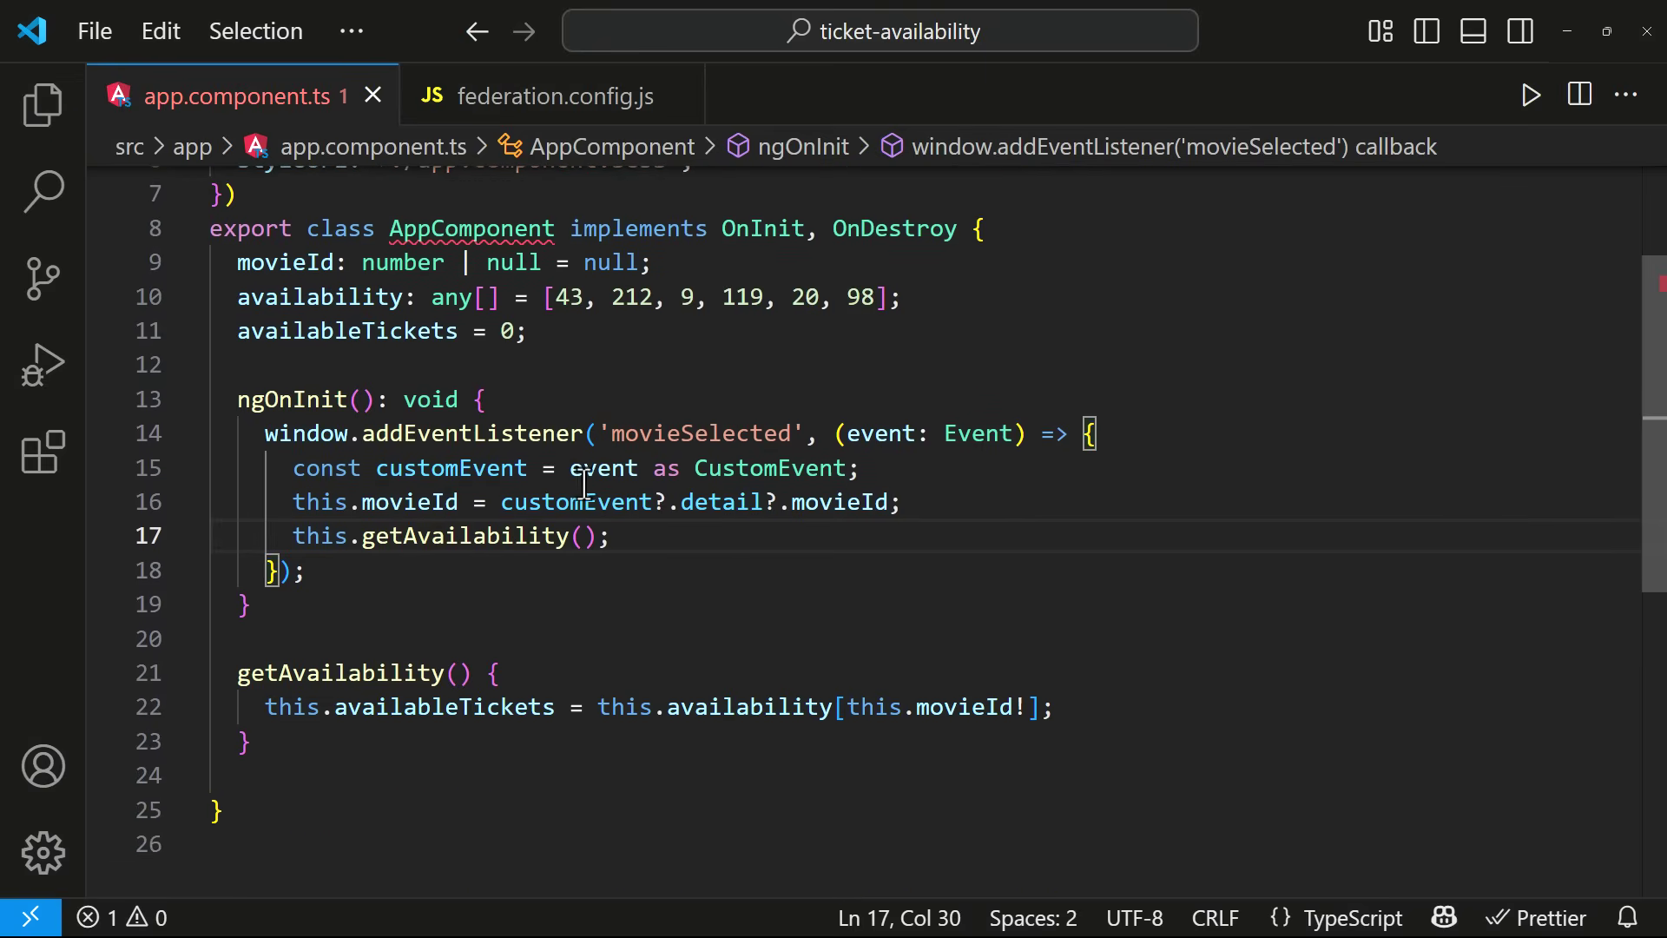
- Add ngOnDestroy that removes the movieSelected listener, and save the ticket-availability component
click(343, 744)
scroll(343, 744, down, 1)
key(Return)
key(Return)
text(n)
key(Return)
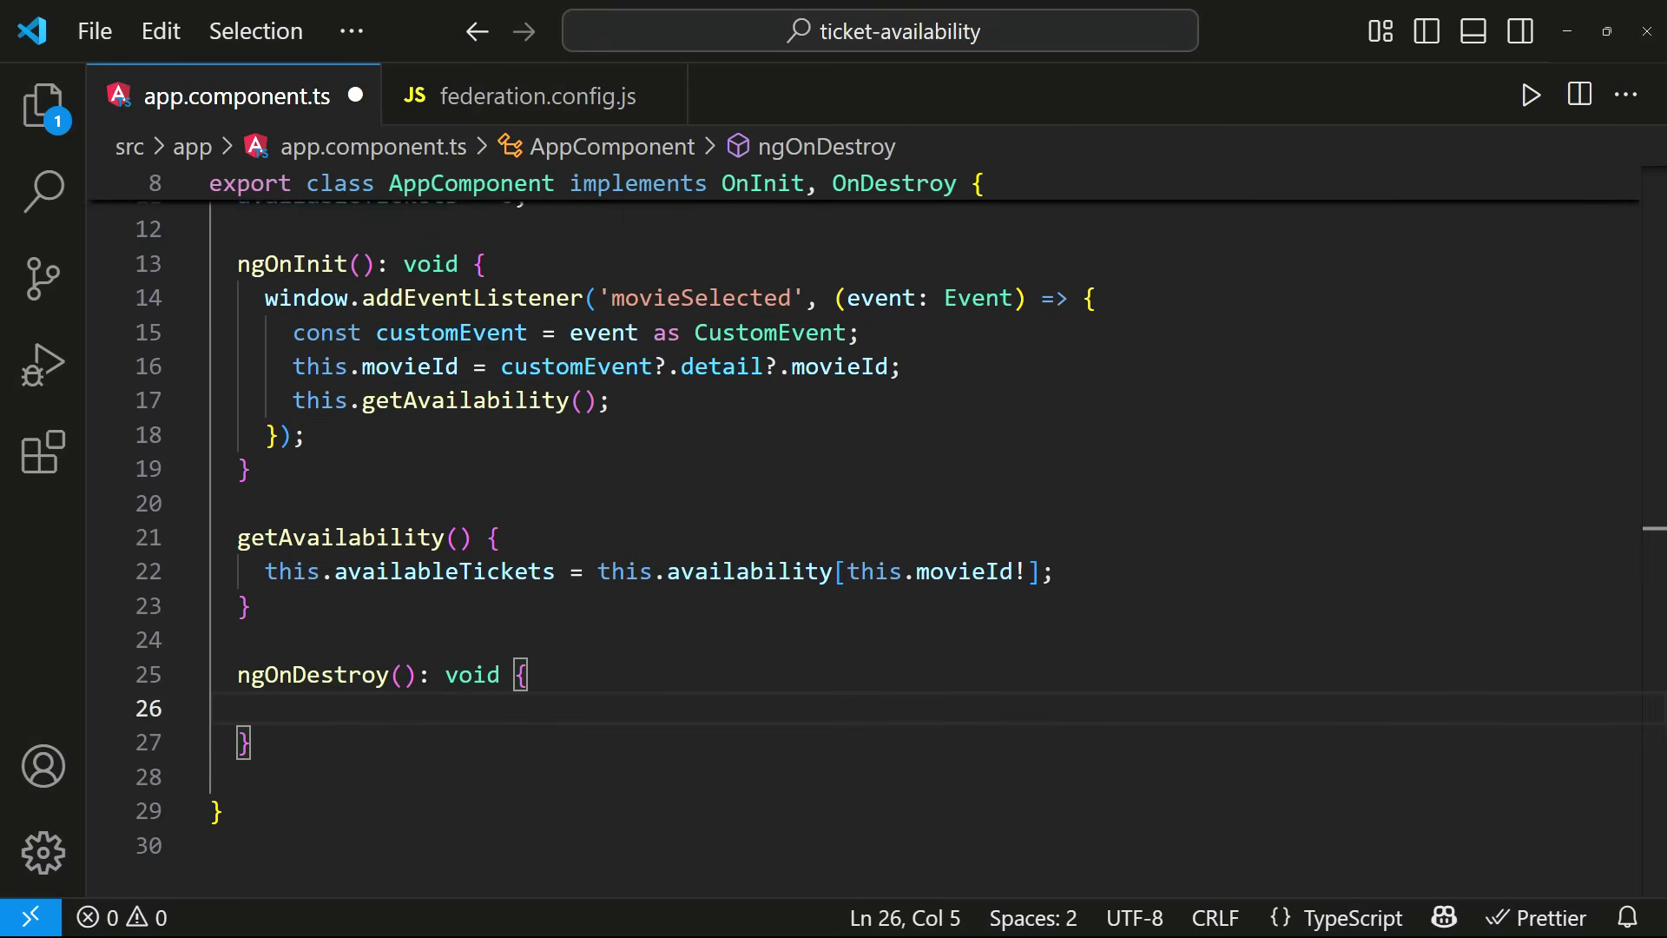
text(window.removeEventListener('movieSelected', )
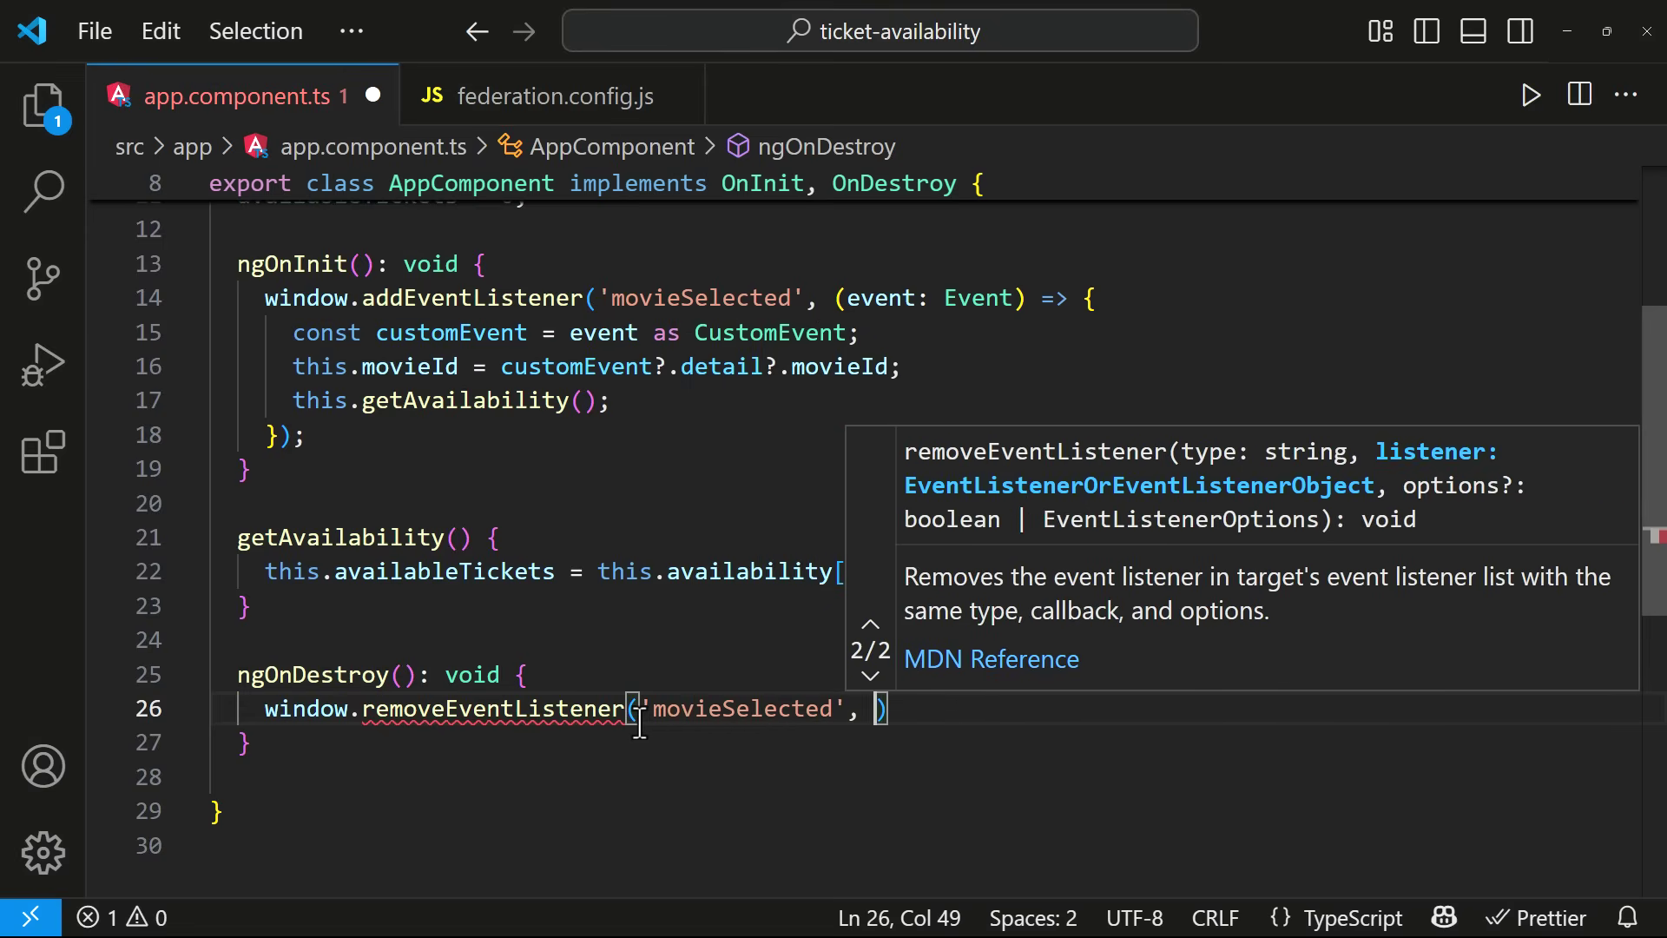
text((event: Event) => {)
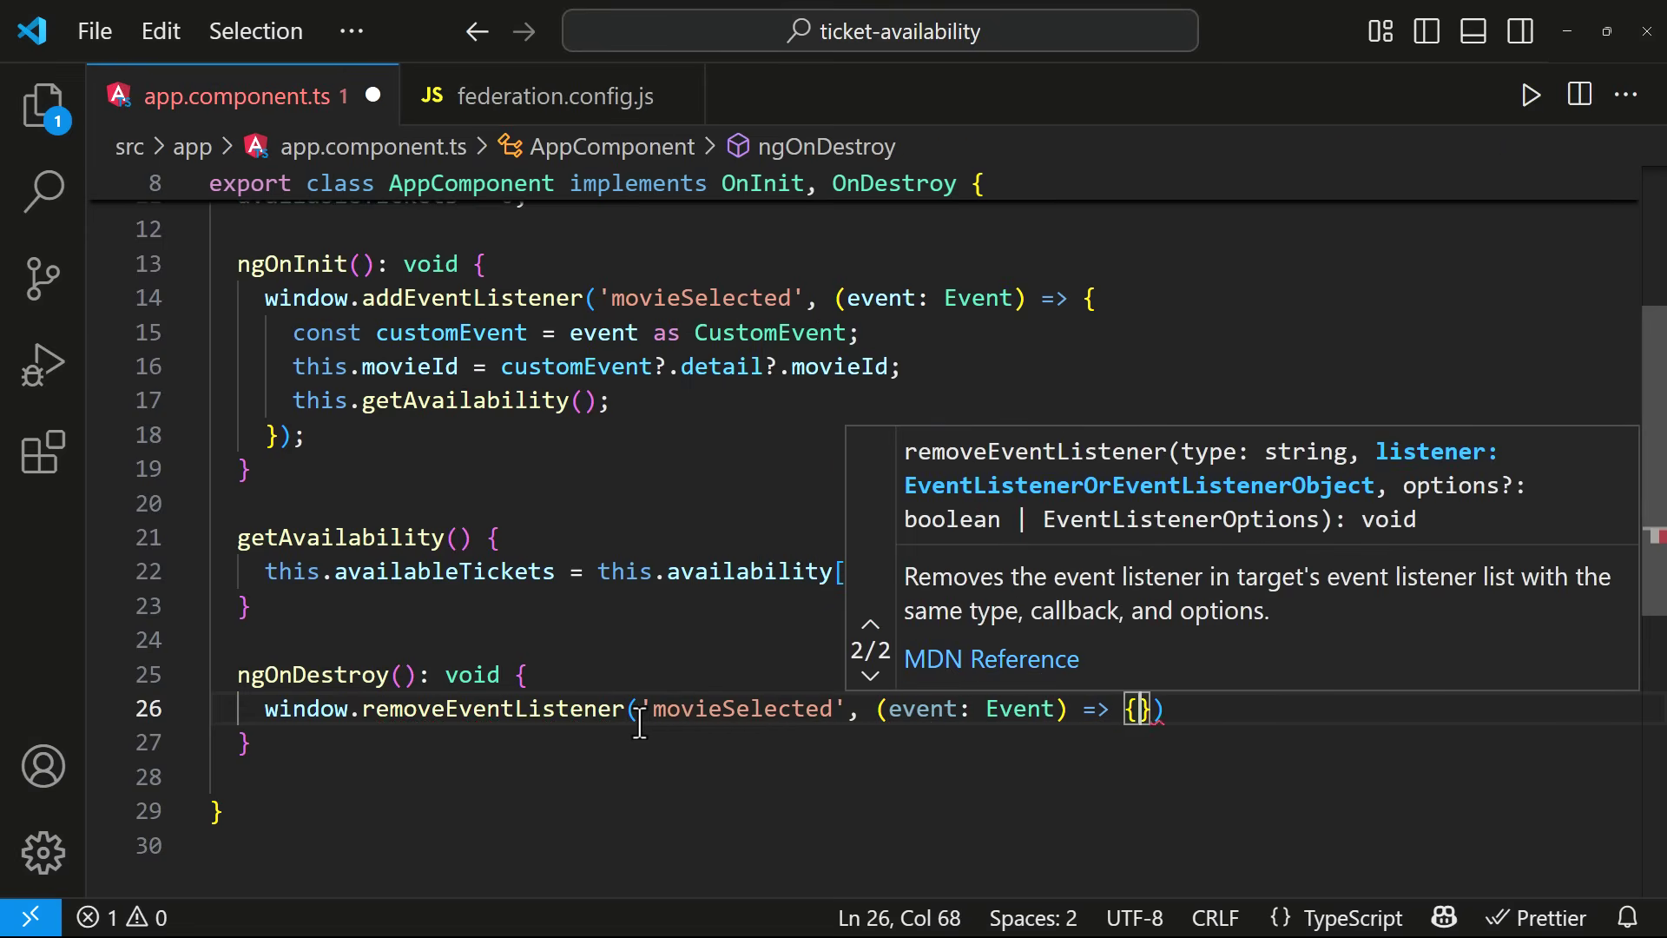
text(});)
key(ctrl+s)
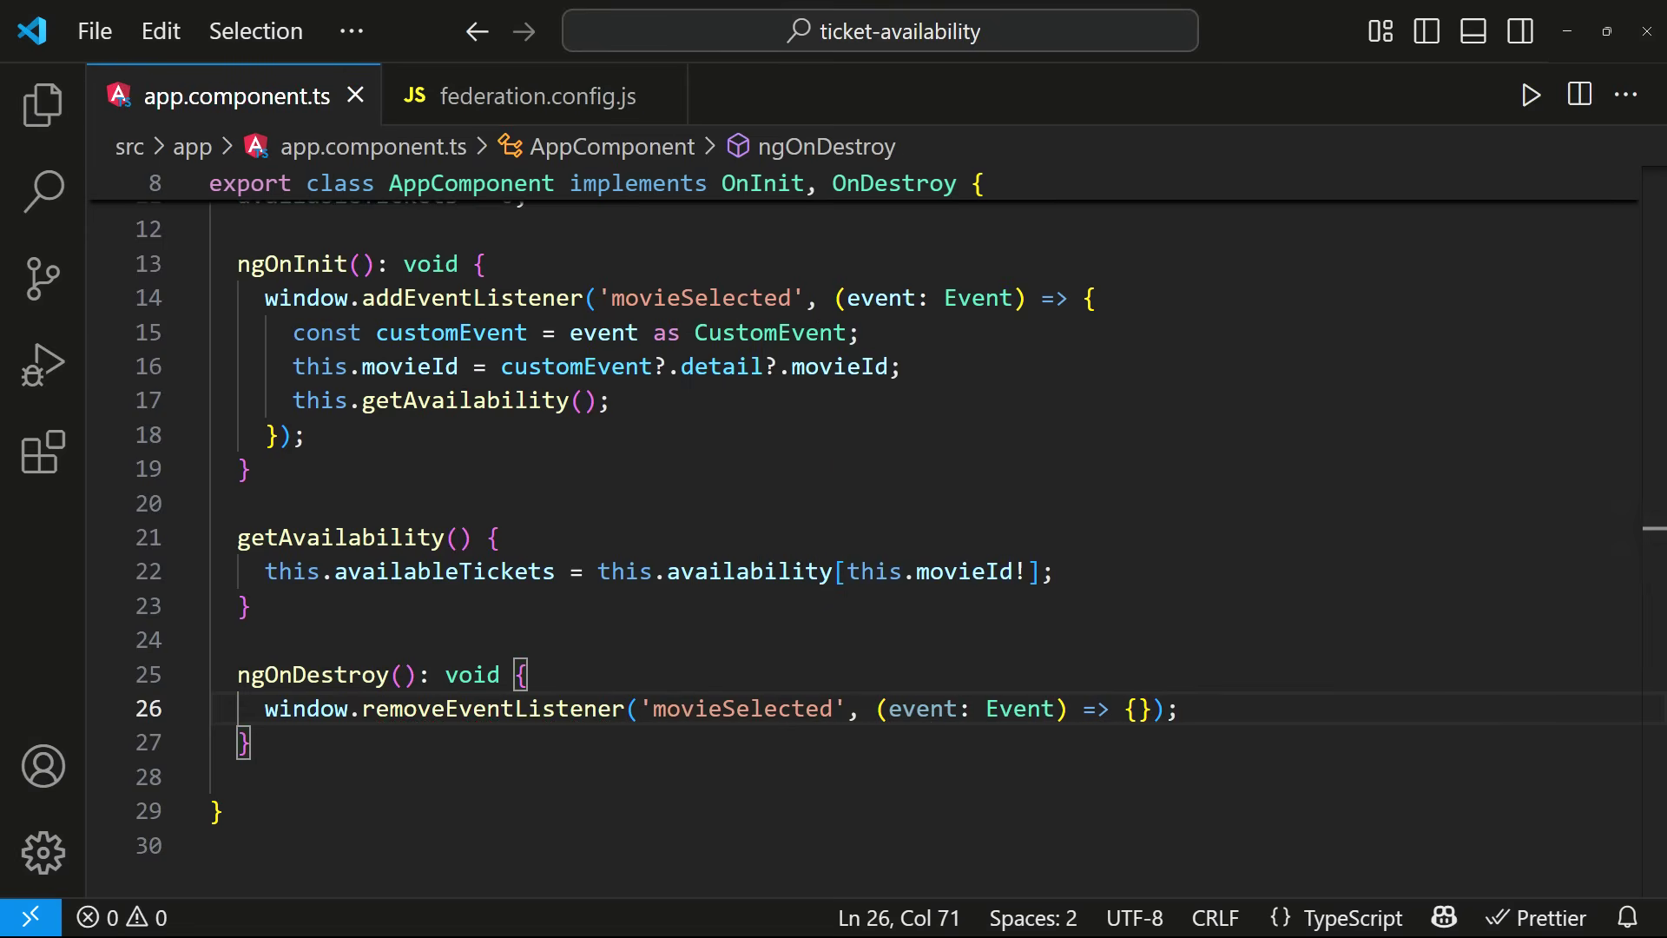
- Stop the running movie-list dev server with Ctrl+C
key(ctrl+c)
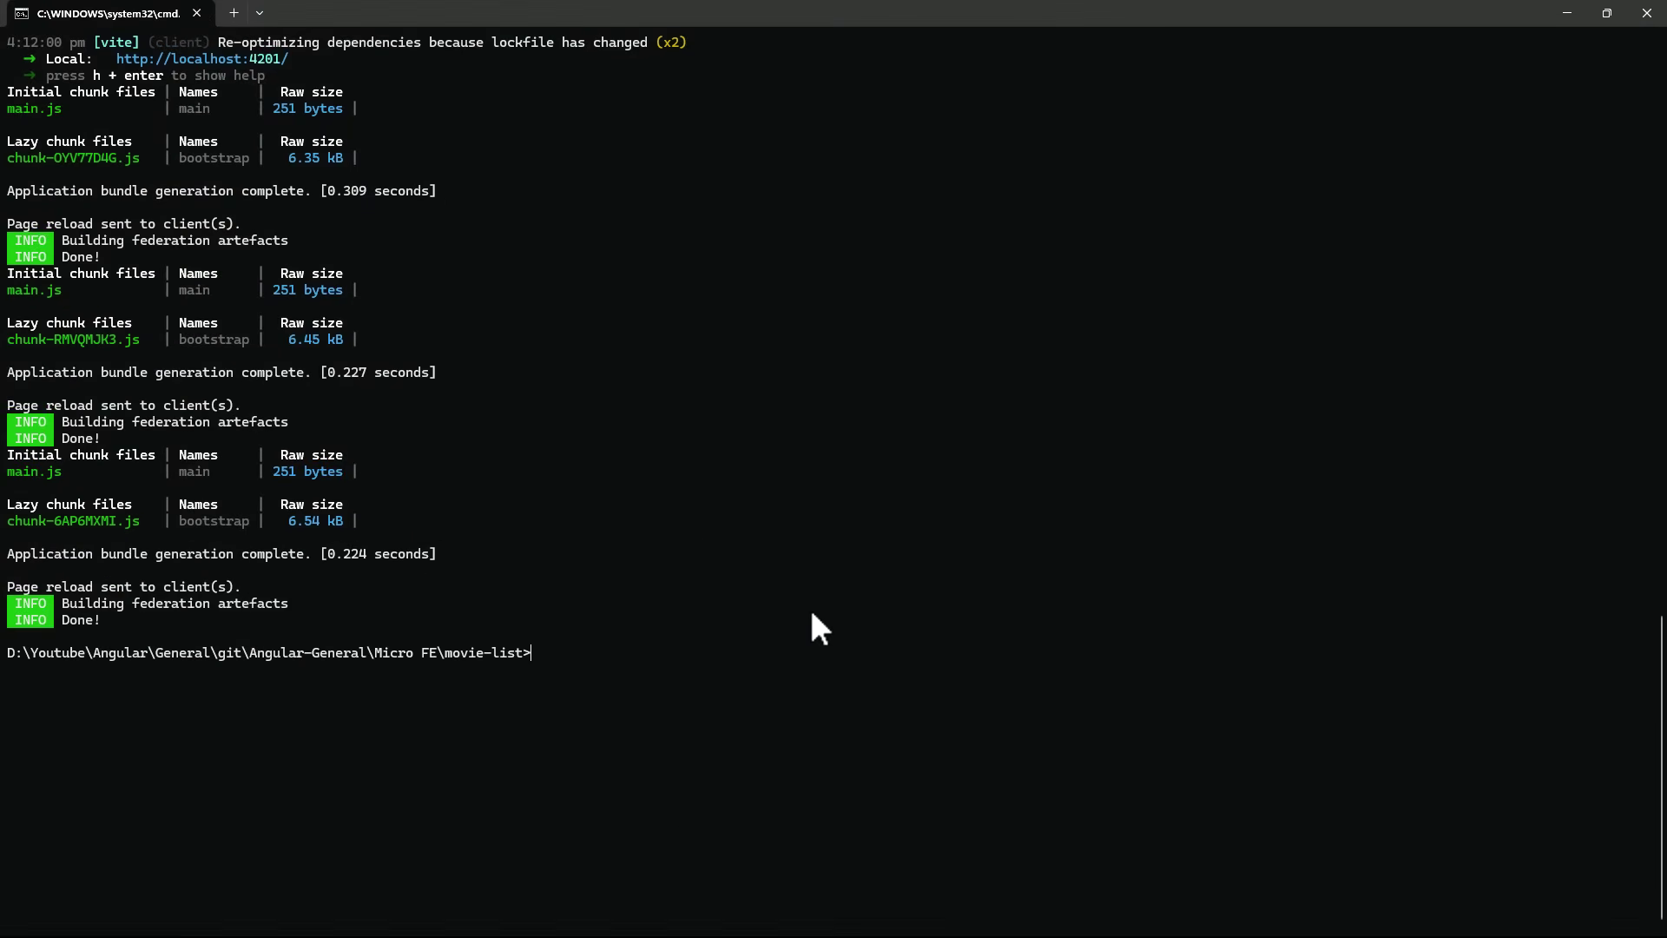
text(ng serve --port 4201)
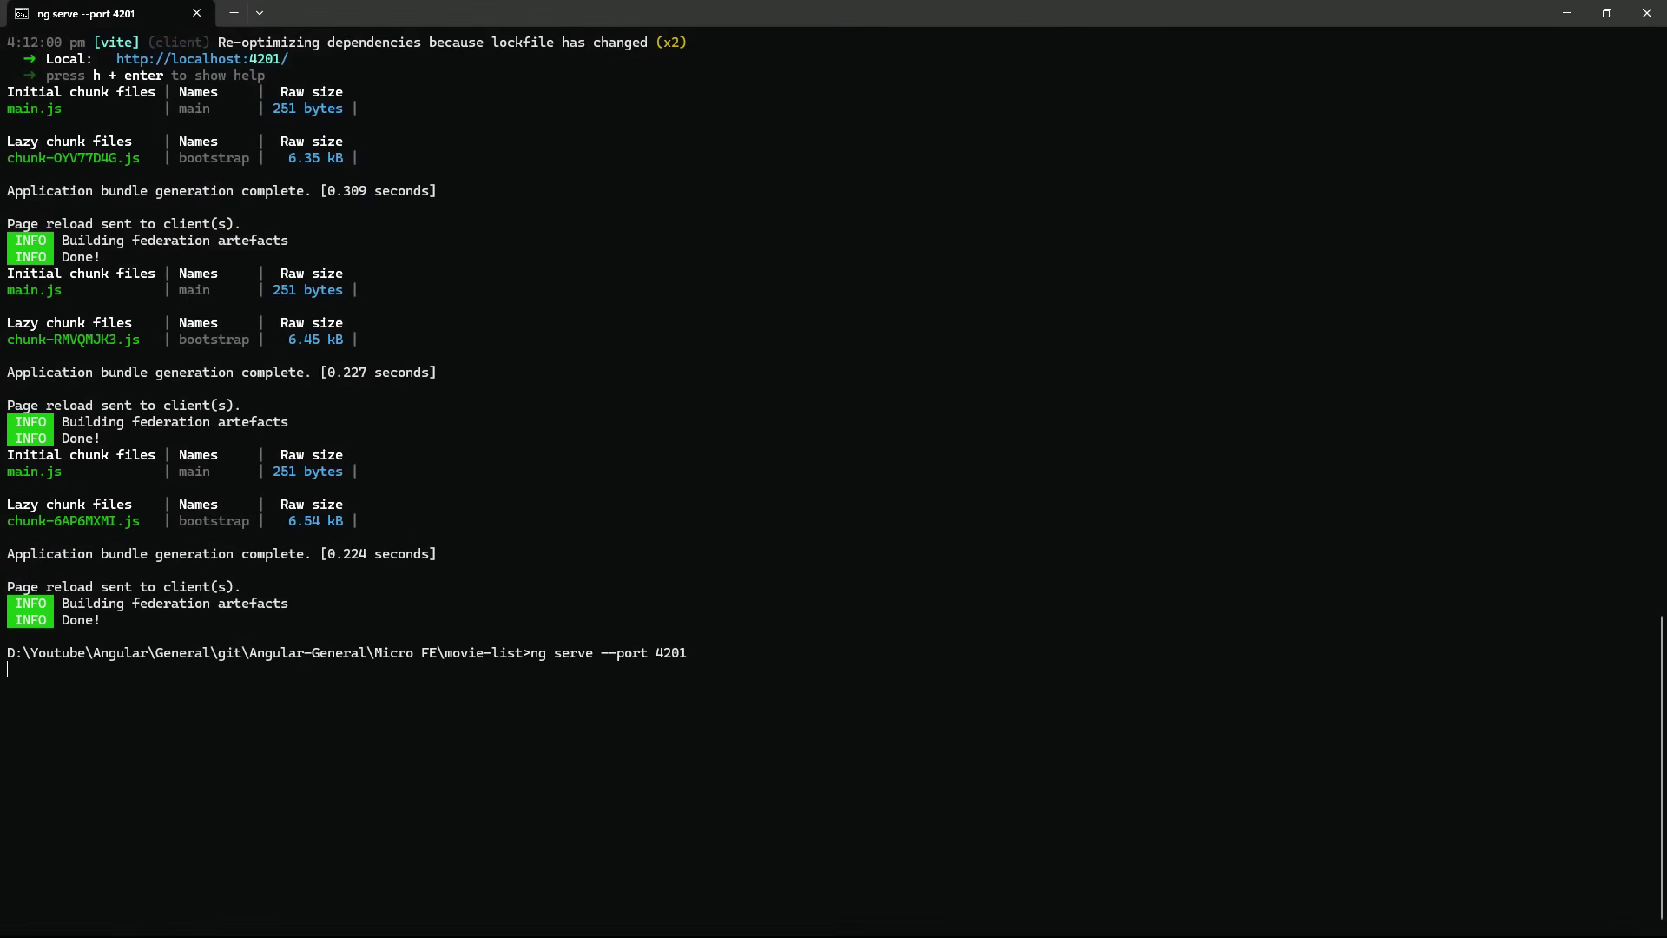